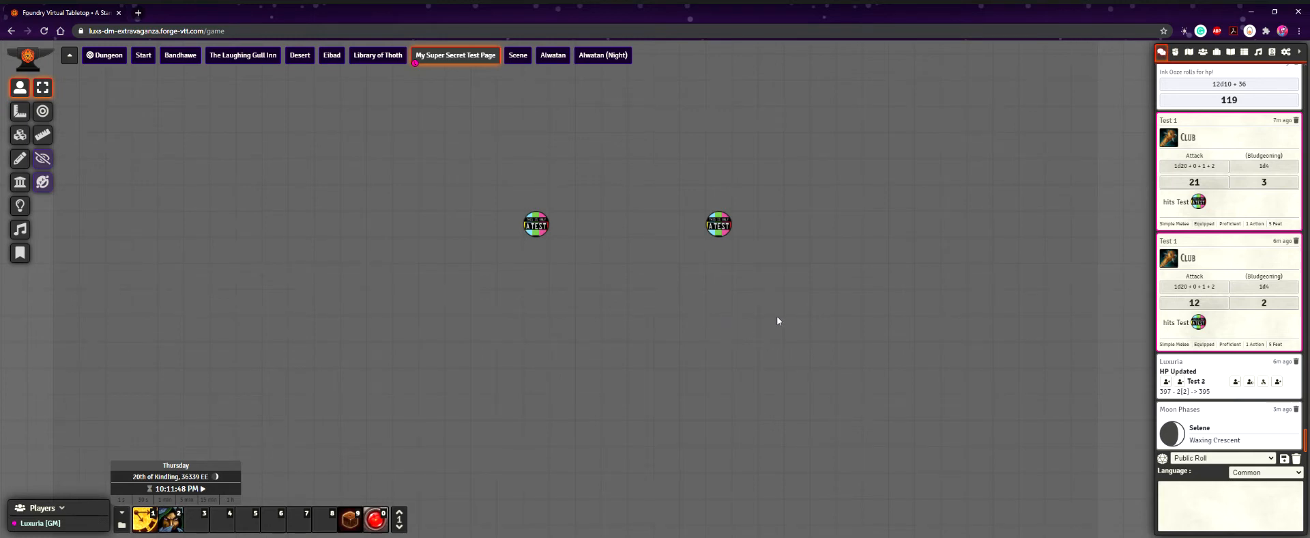
- Look through the module settings down to the Midi QOL options and close the settings window
click(1217, 53)
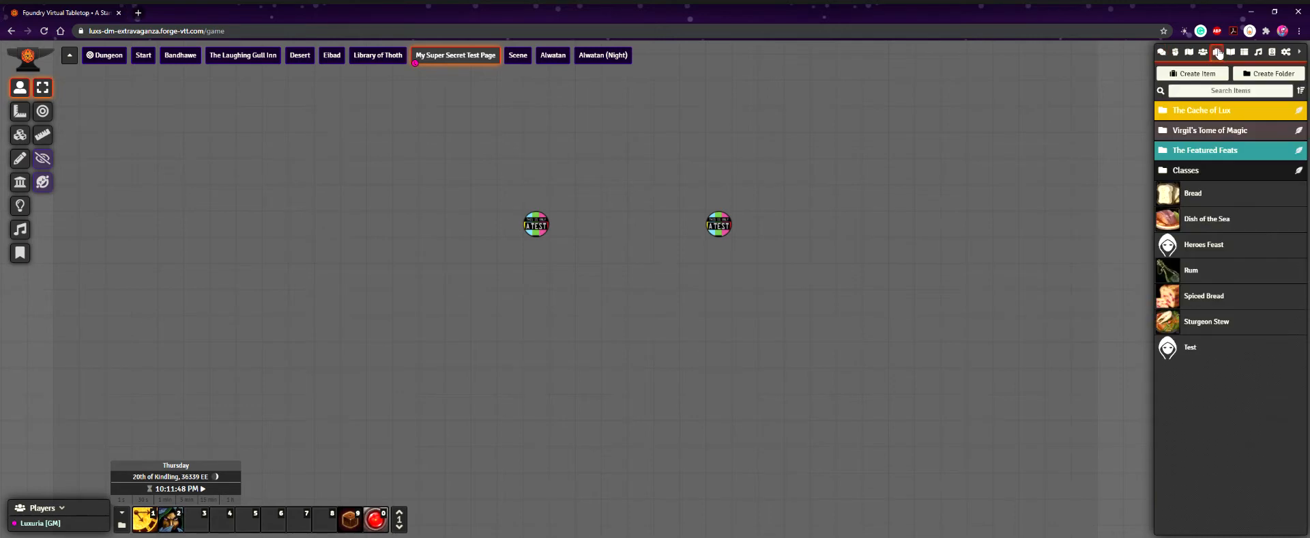
click(1286, 52)
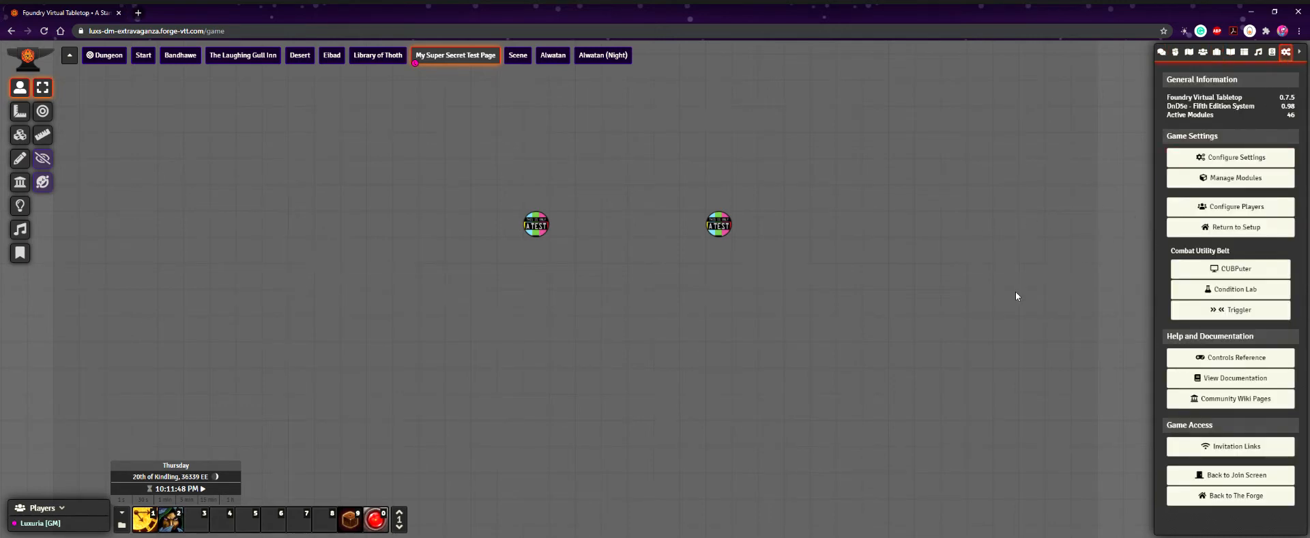
click(1223, 167)
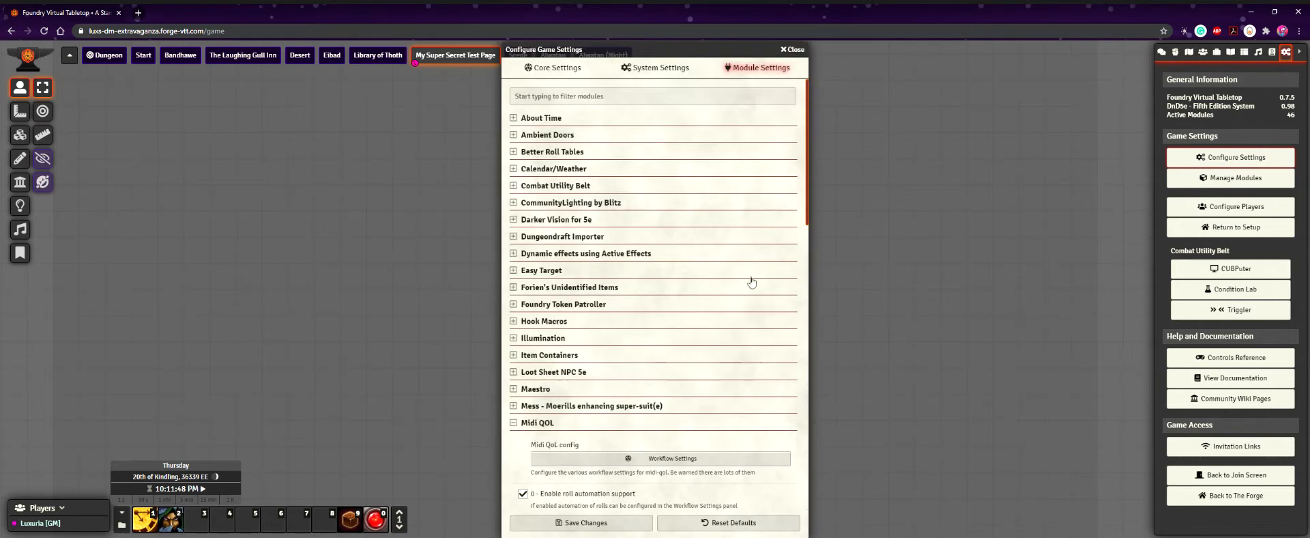
scroll(578, 400, down, 3)
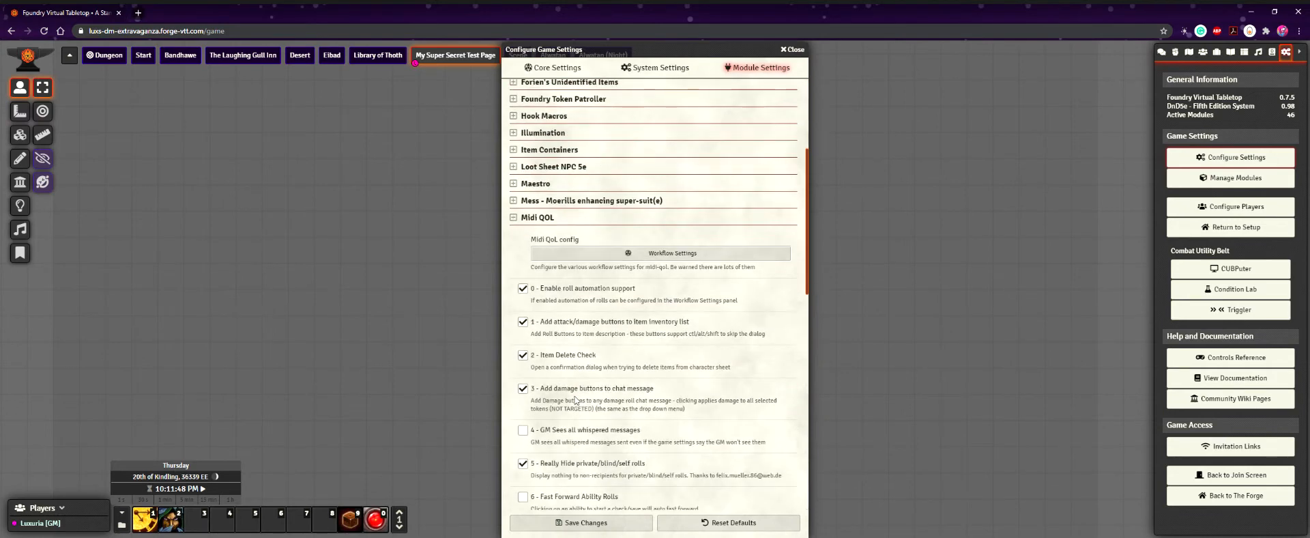
click(790, 50)
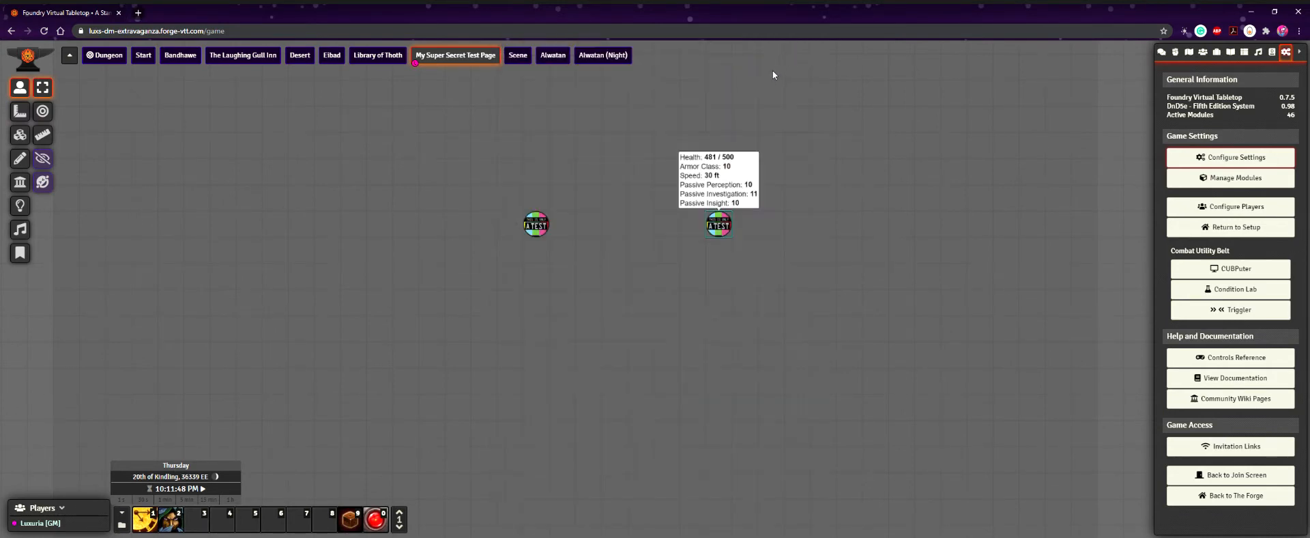
- Check the world's module list for Midi QOL and close module management without changes
mouse_move(722, 239)
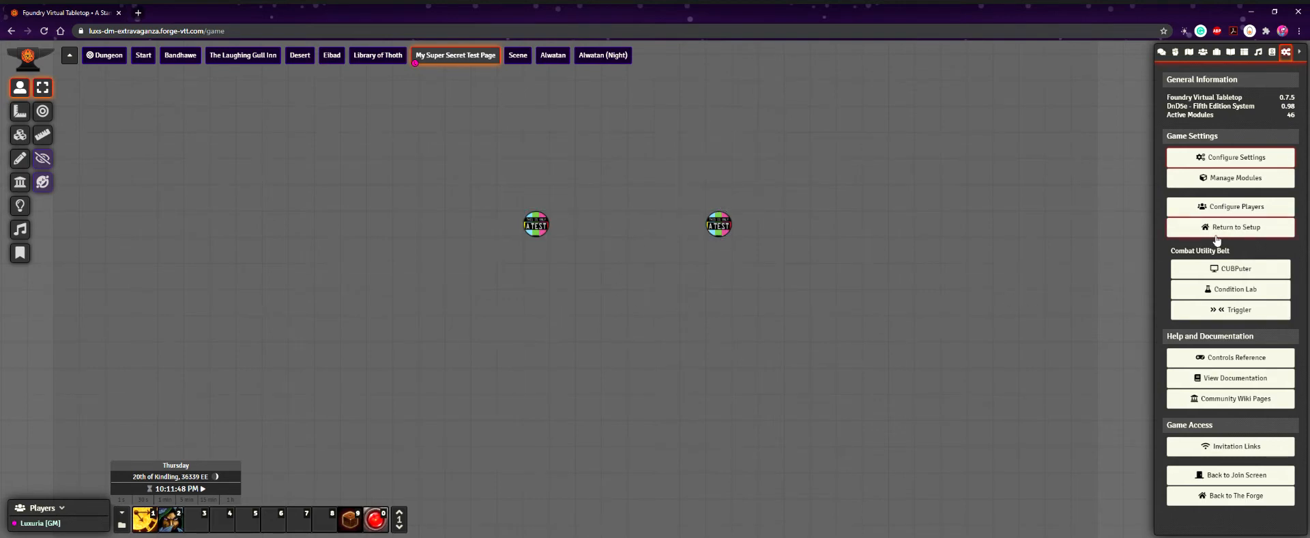
click(1231, 180)
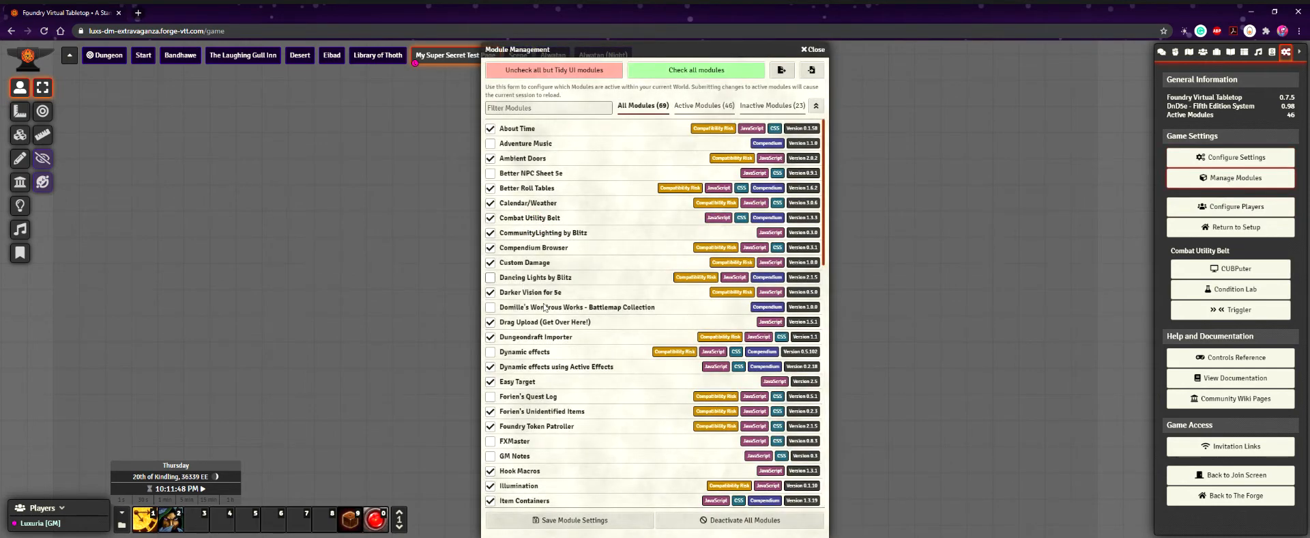
scroll(539, 323, down, 5)
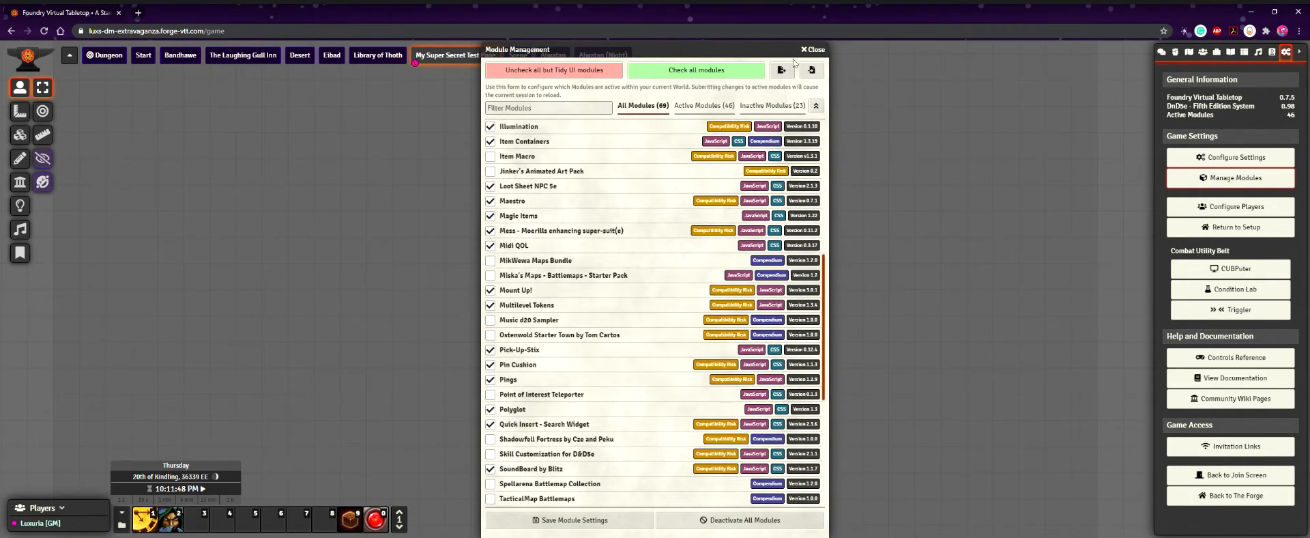
click(813, 50)
- Open the module settings and review the Midi QOL options from roll automation support to debug
click(1236, 157)
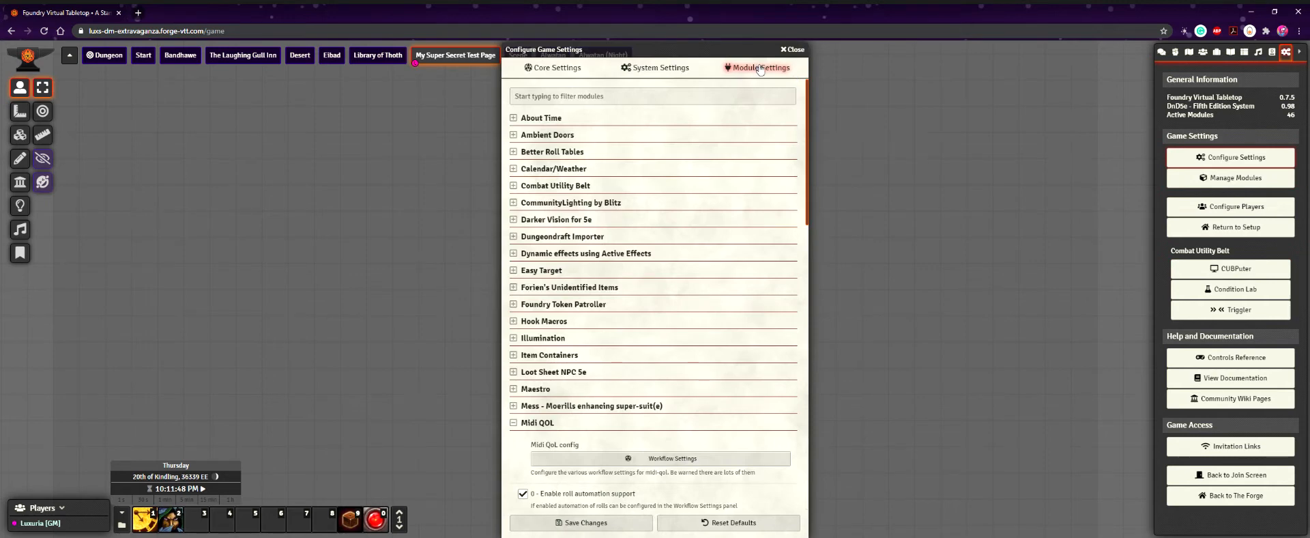
scroll(556, 256, down, 3)
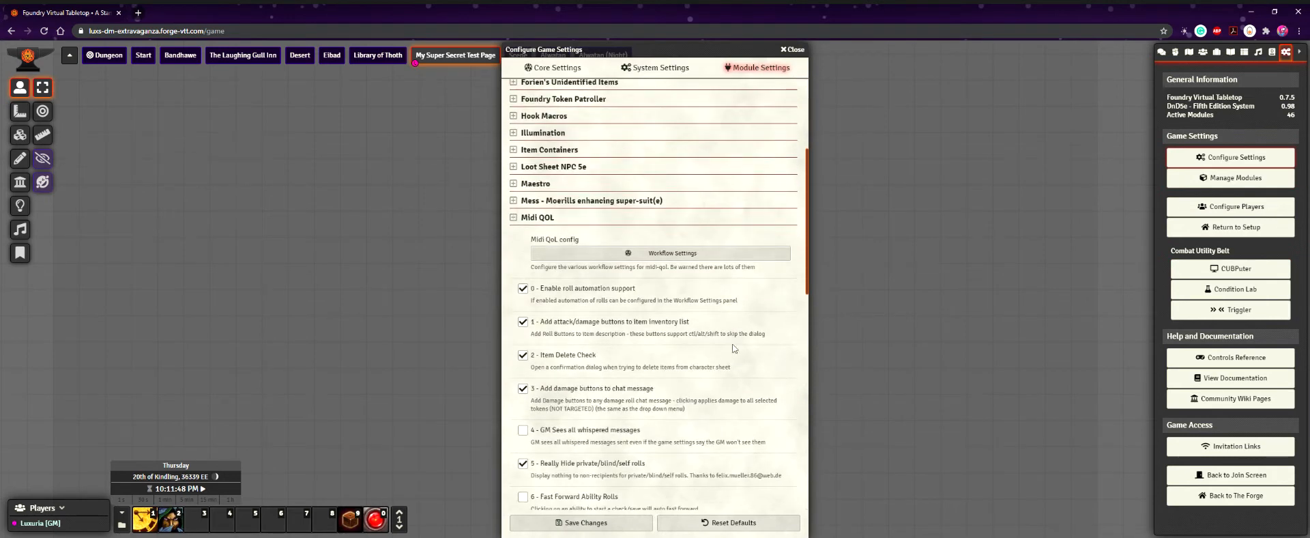
click(517, 220)
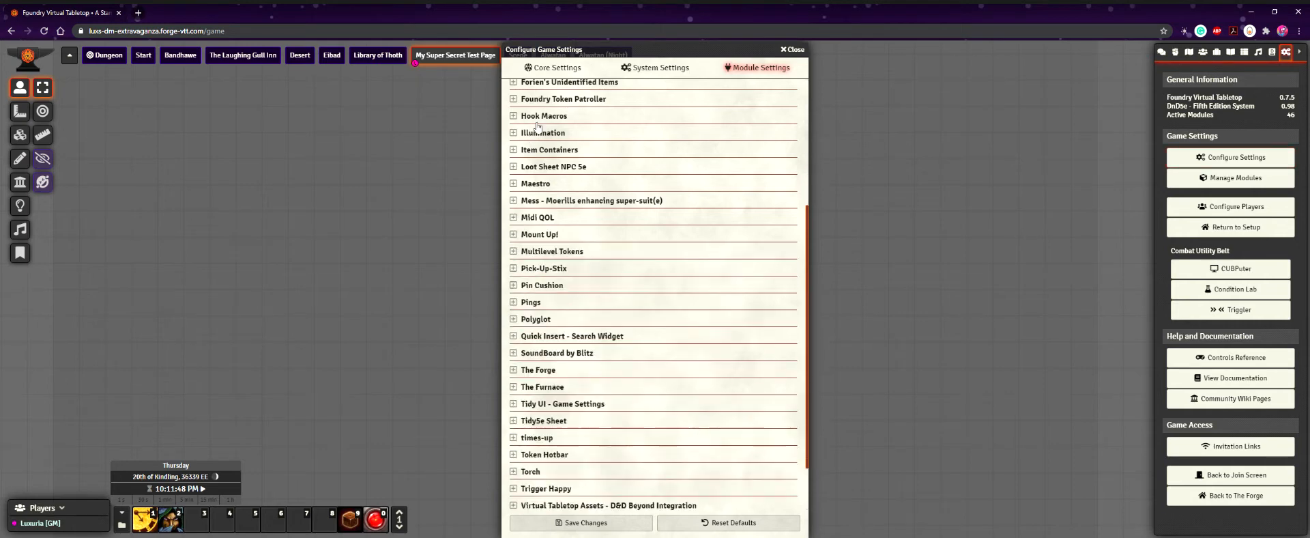
click(514, 217)
scroll(635, 303, down, 2)
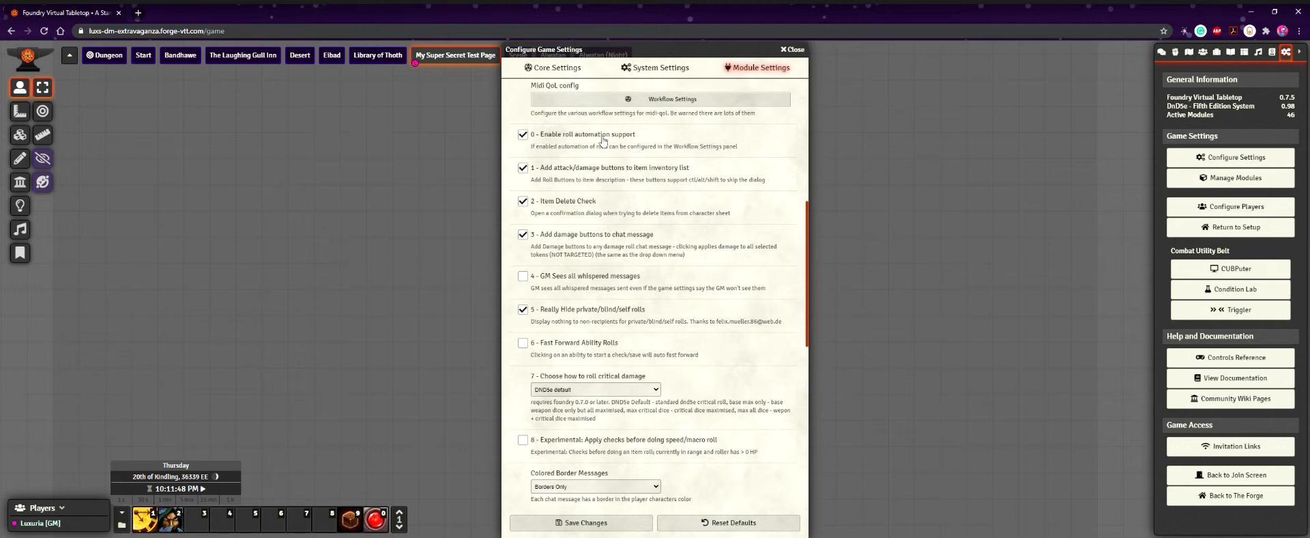
scroll(608, 273, down, 2)
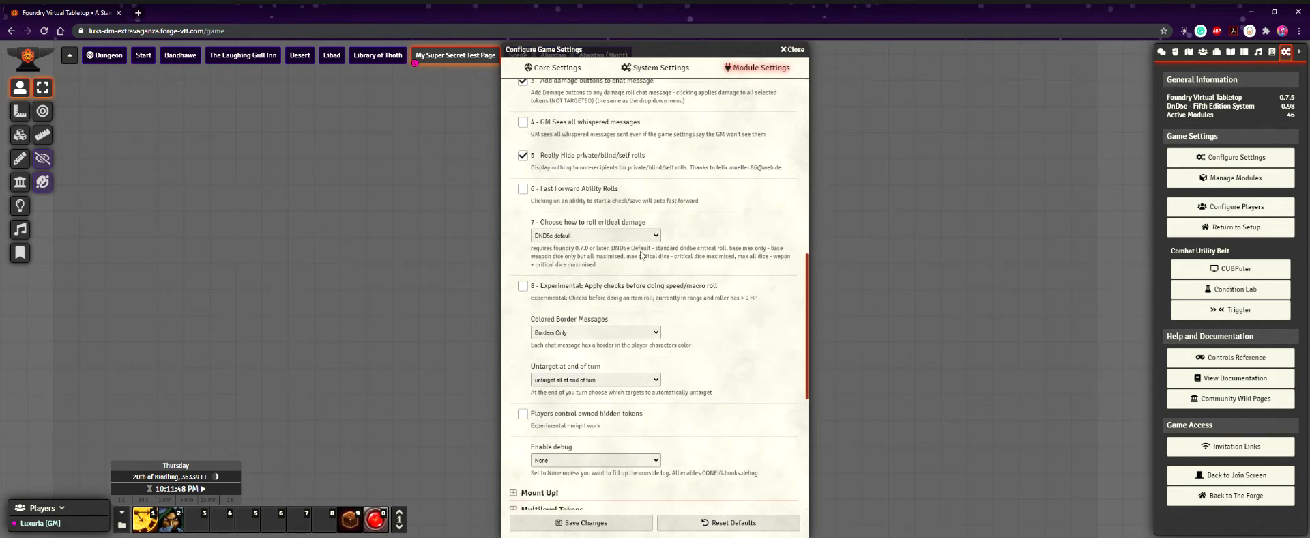
scroll(645, 308, up, 3)
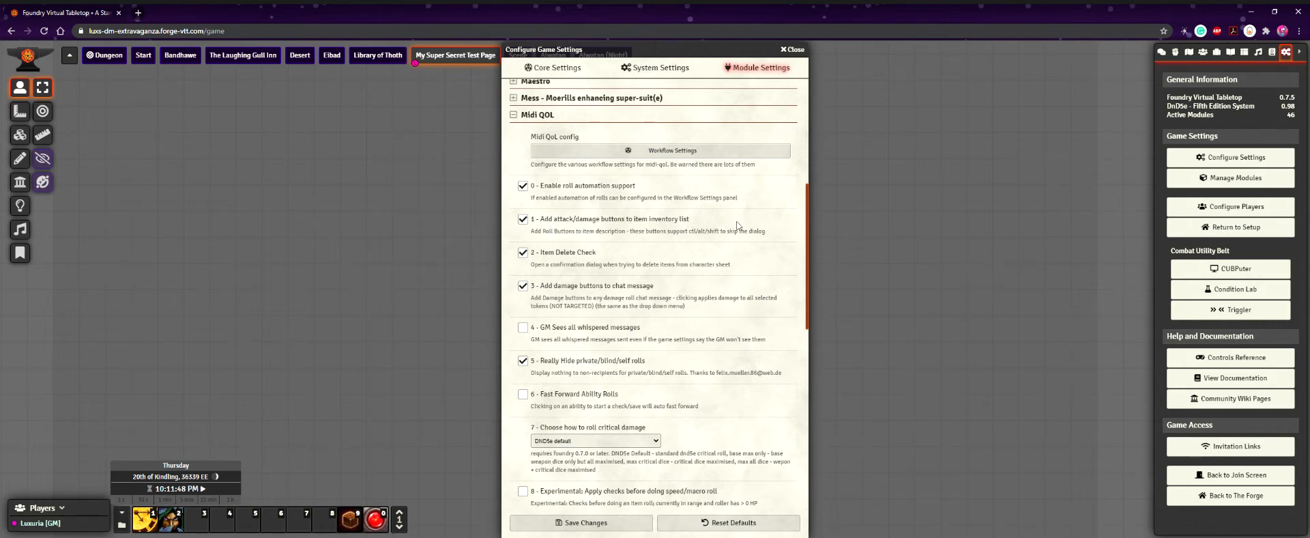
- Move the settings window clear of the tokens and show the Club's attack and damage buttons in Test 1's inventory
click(1203, 52)
drag(636, 55, 202, 55)
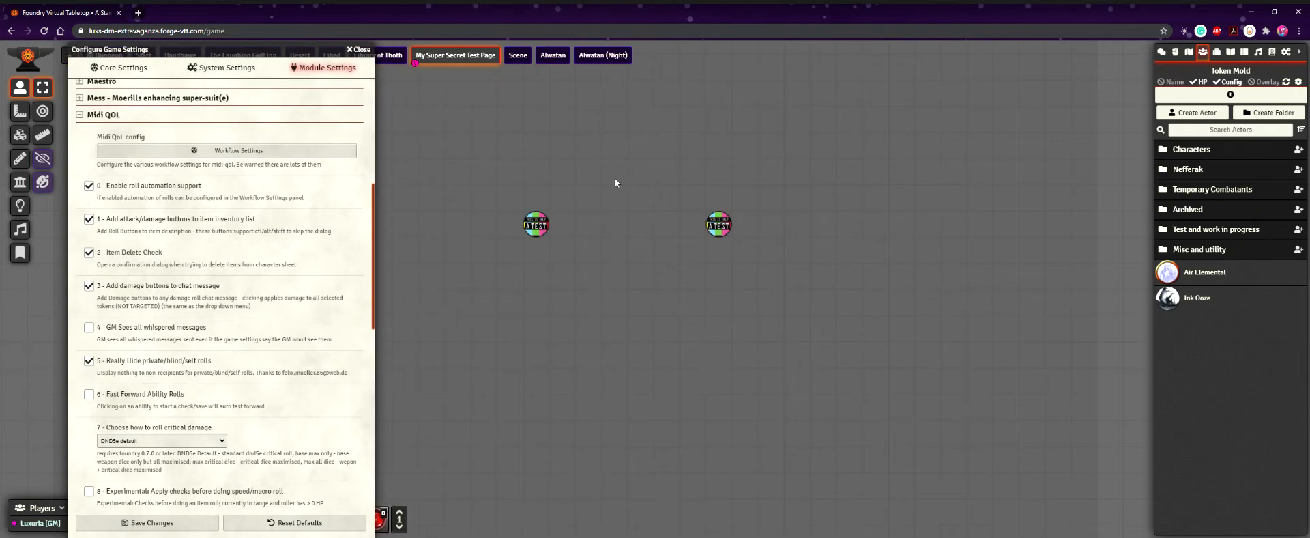
double_click(702, 219)
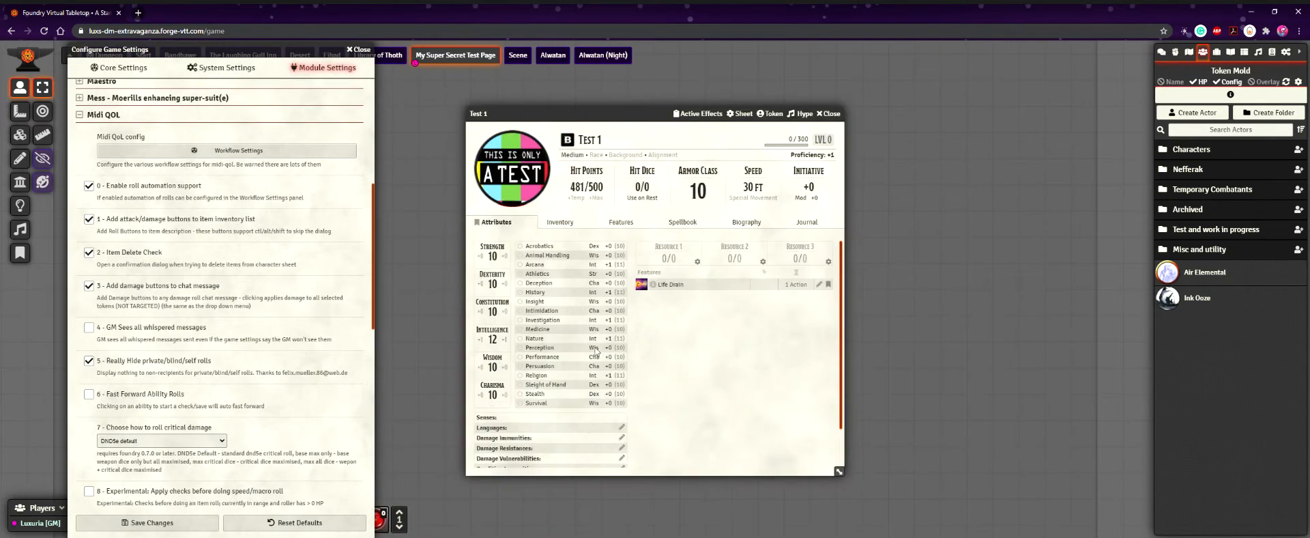
click(577, 223)
click(516, 283)
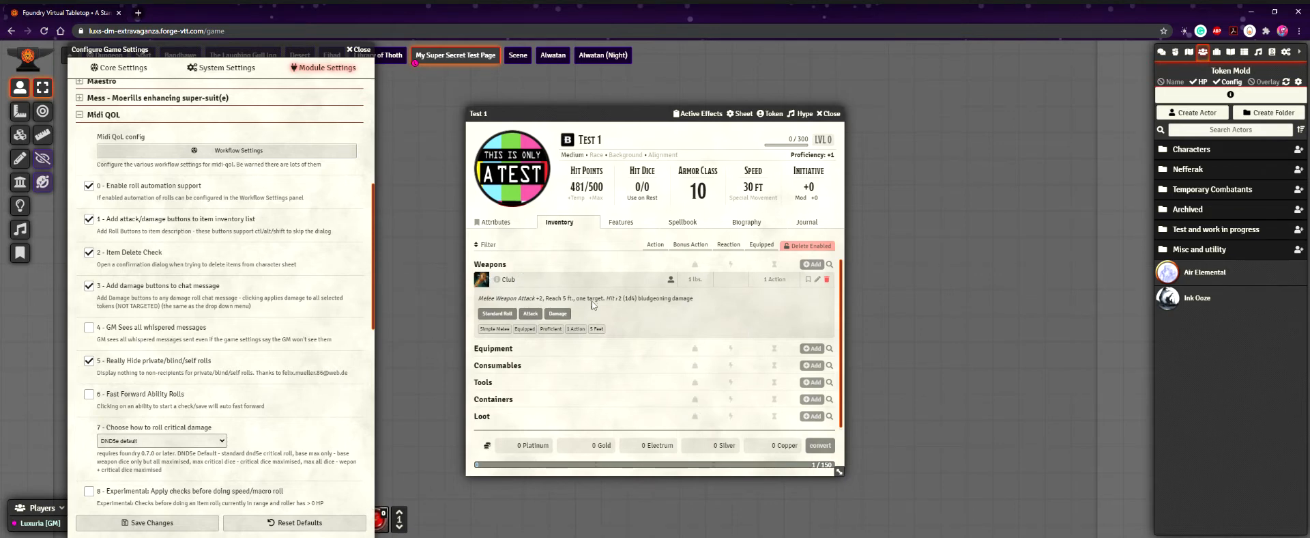
- Minimize the Test 1 character sheet and place it clear of the two tokens
click(829, 114)
double_click(716, 232)
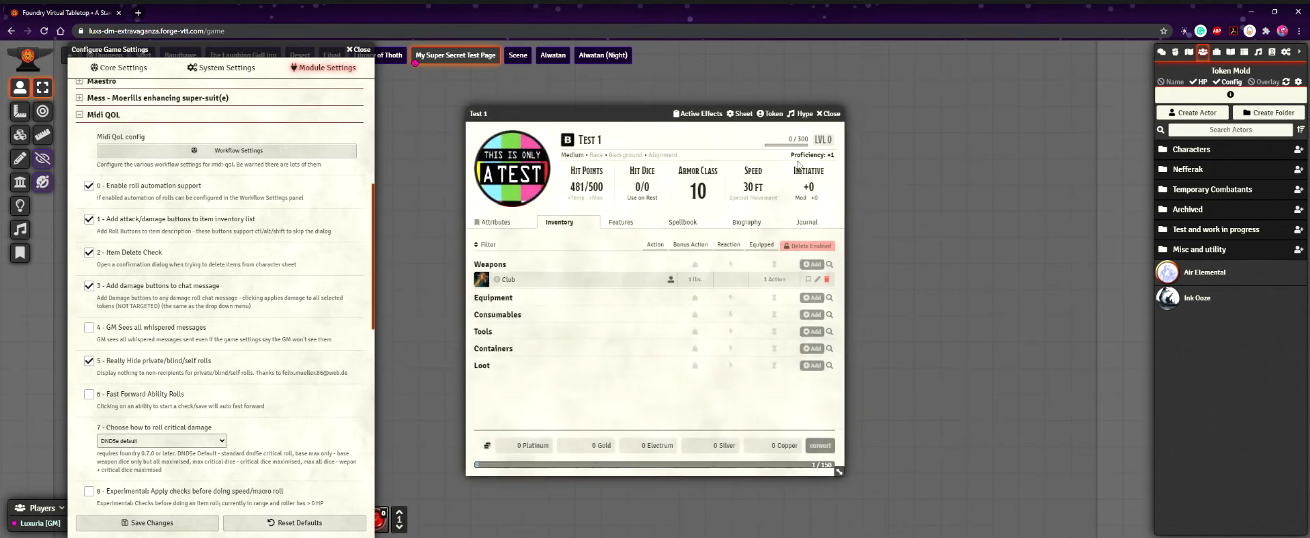
double_click(648, 114)
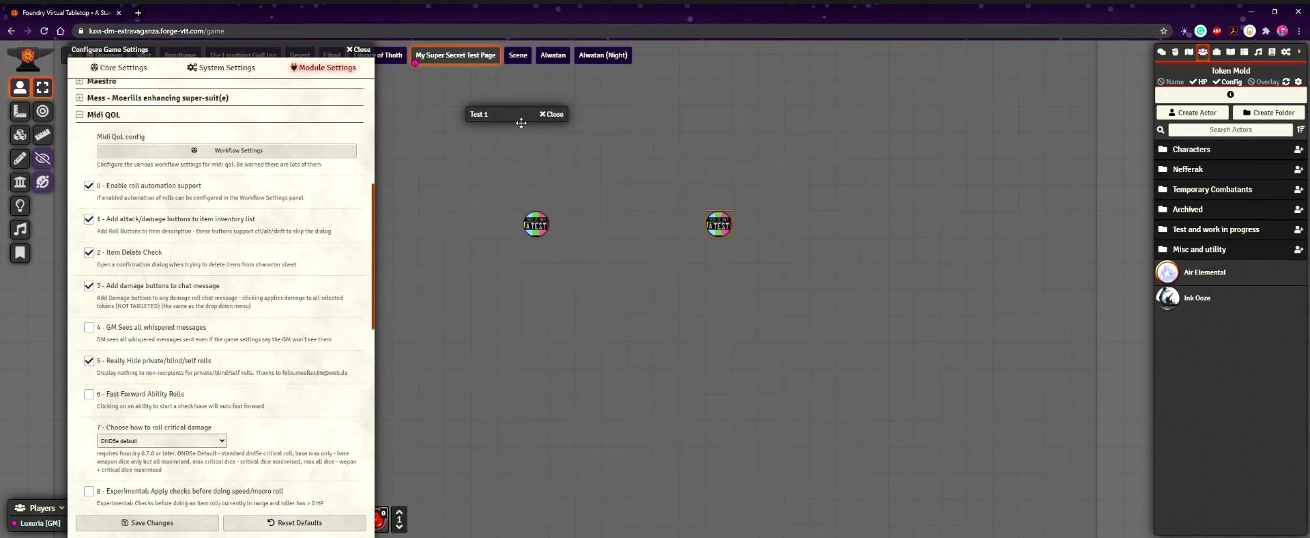
drag(519, 116, 966, 89)
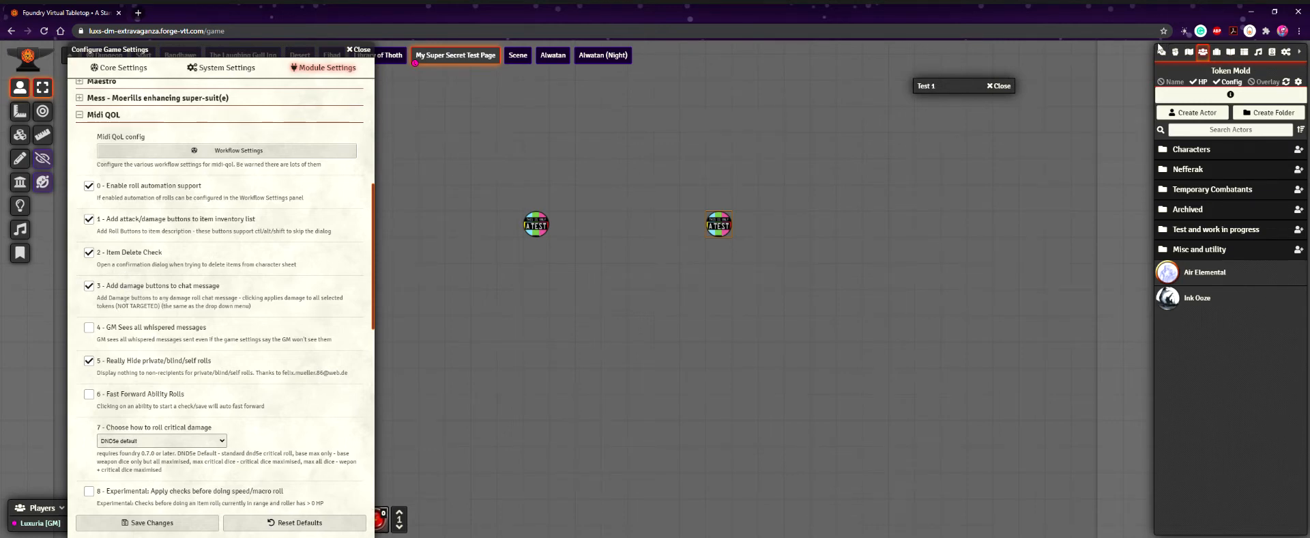
- Examine the damage buttons and the attack and damage roll breakdowns on the Club cards in the chat log
click(1161, 52)
mouse_move(1259, 303)
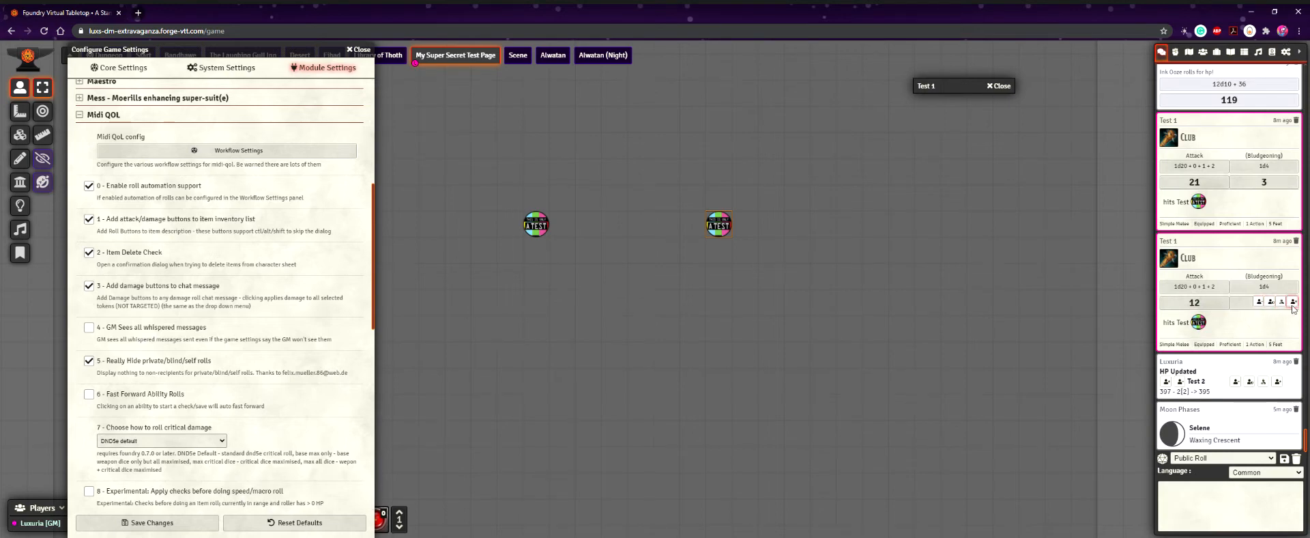
click(1206, 302)
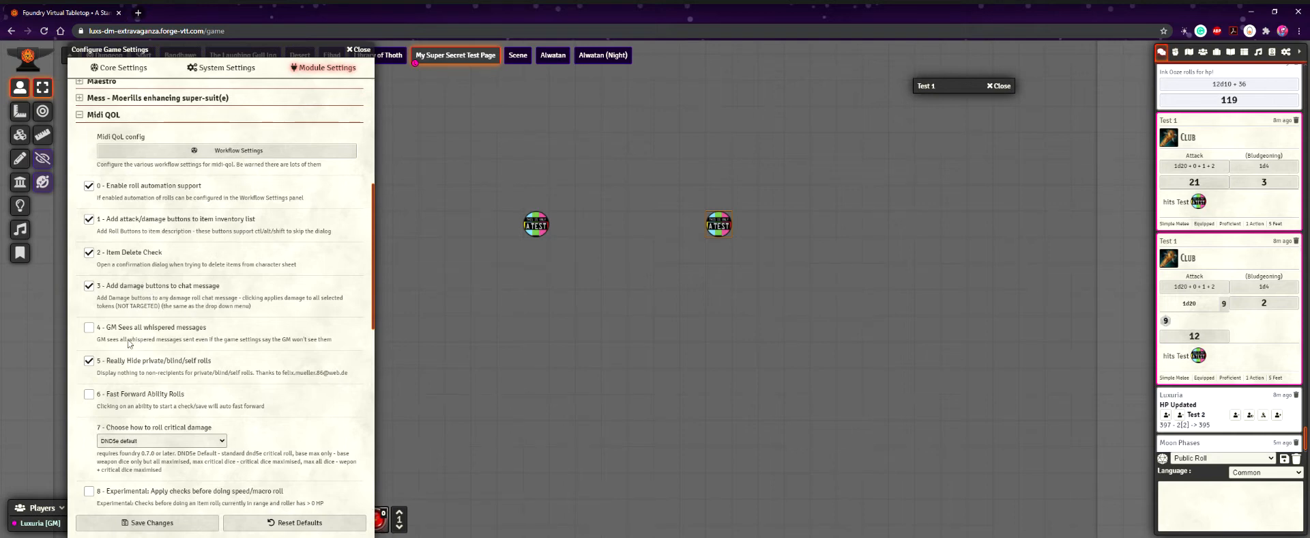
scroll(129, 341, down, 2)
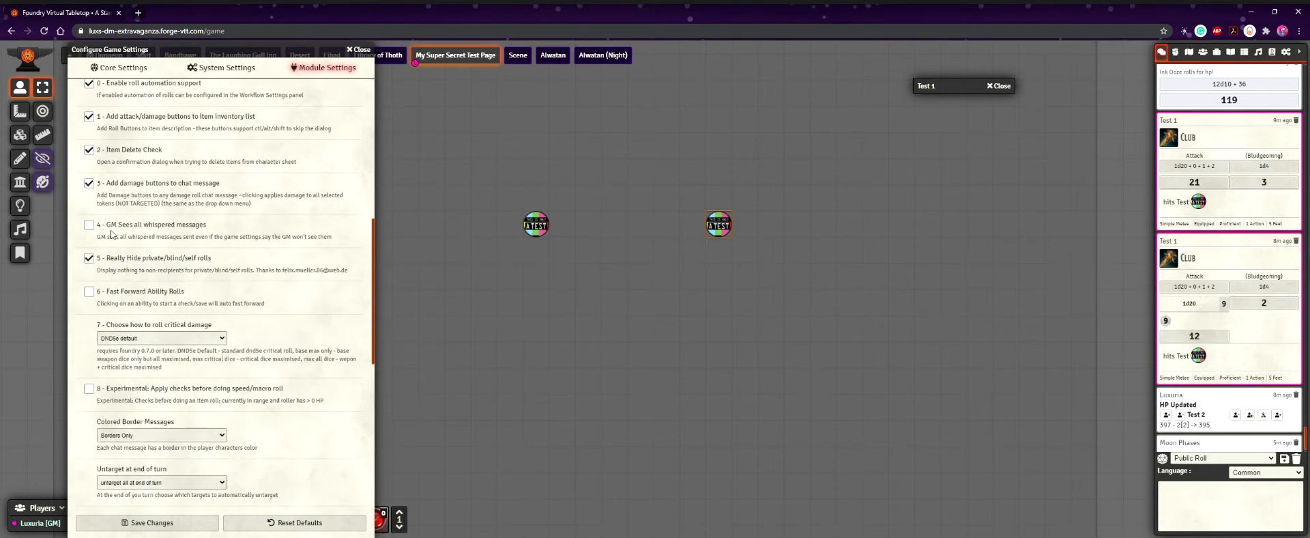
mouse_move(1260, 198)
click(1229, 183)
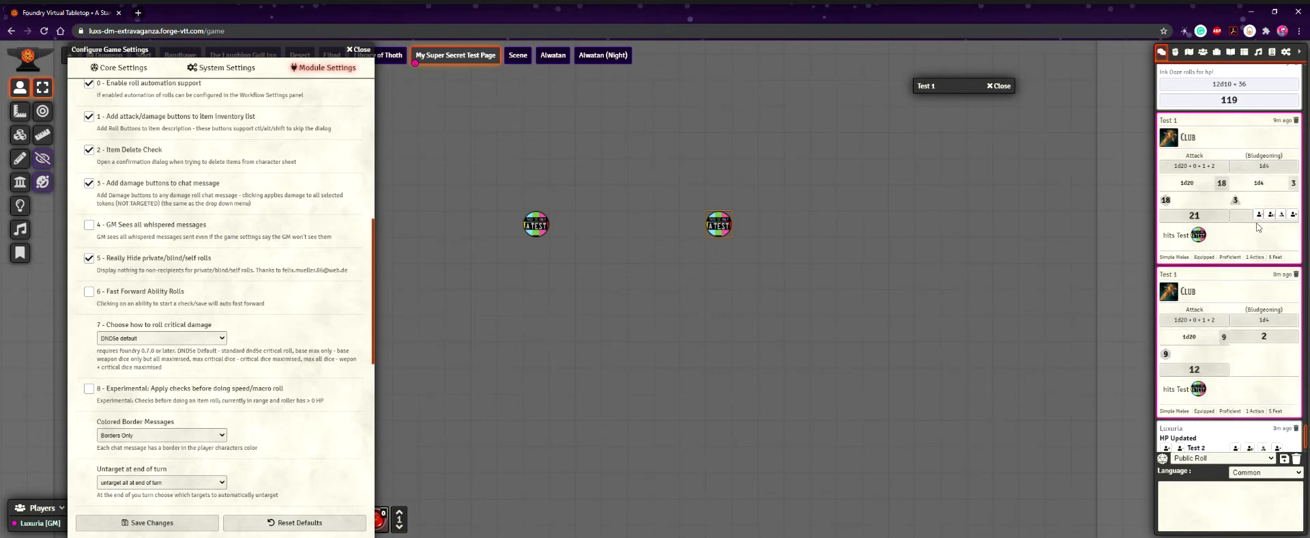
click(1255, 192)
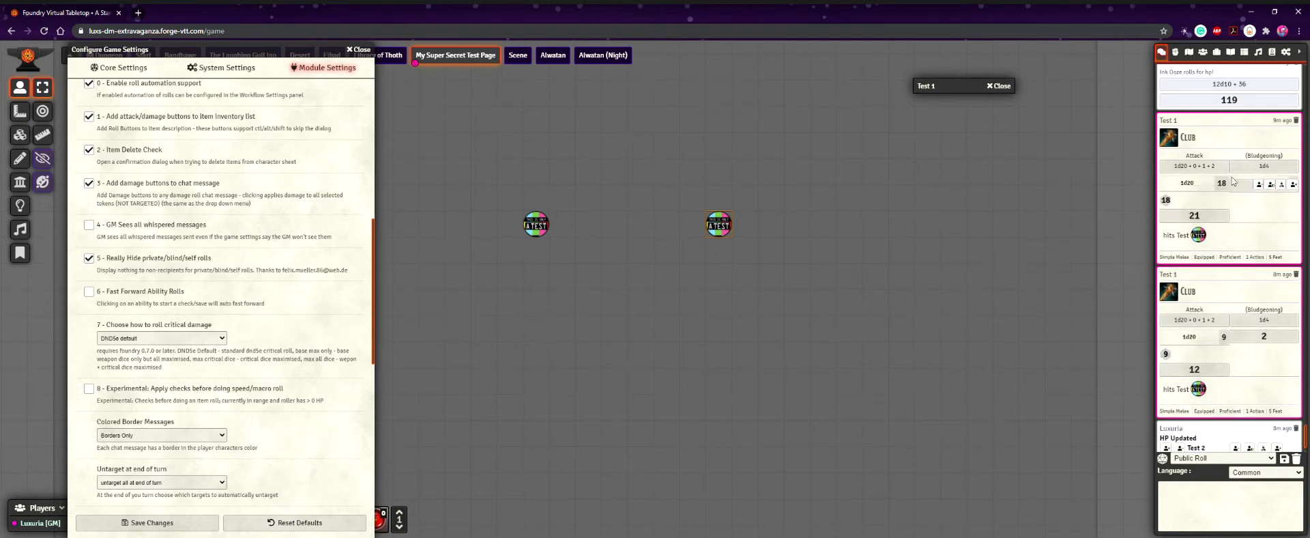
click(1213, 177)
click(1213, 316)
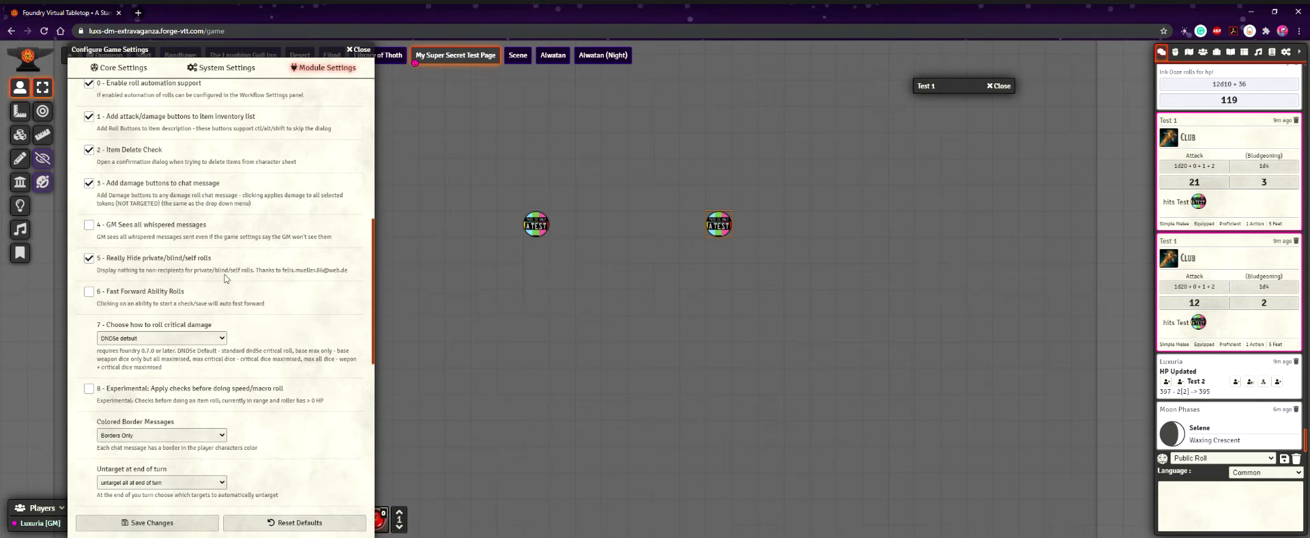
- Set the chat roll mode to Blind GM Roll and roll 1d6 with /r 1d6
click(1243, 503)
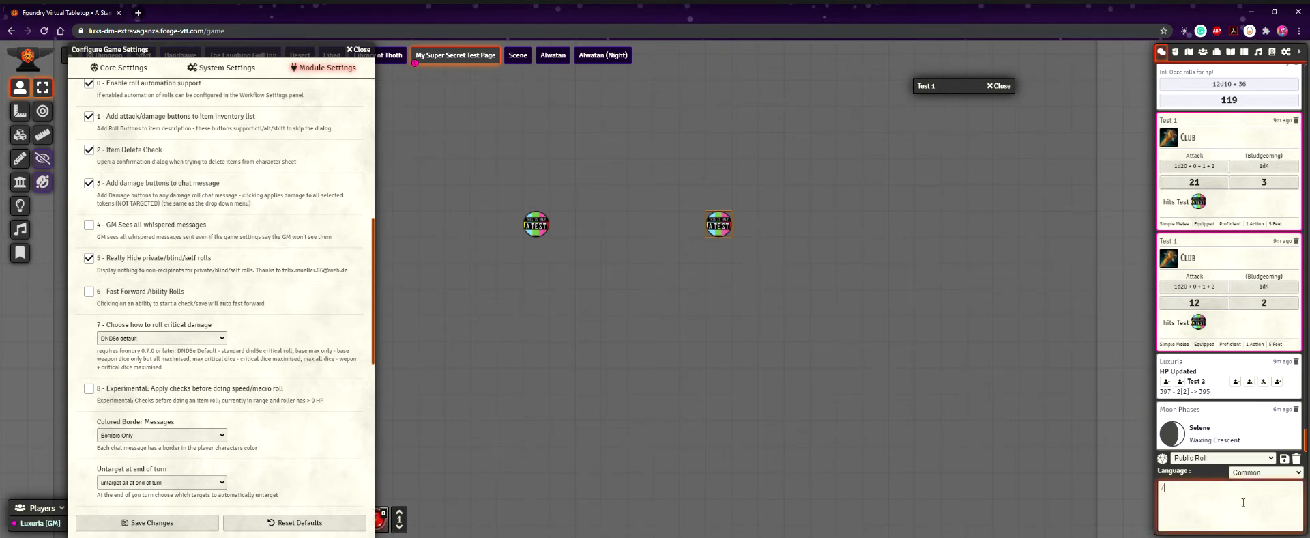
click(1203, 458)
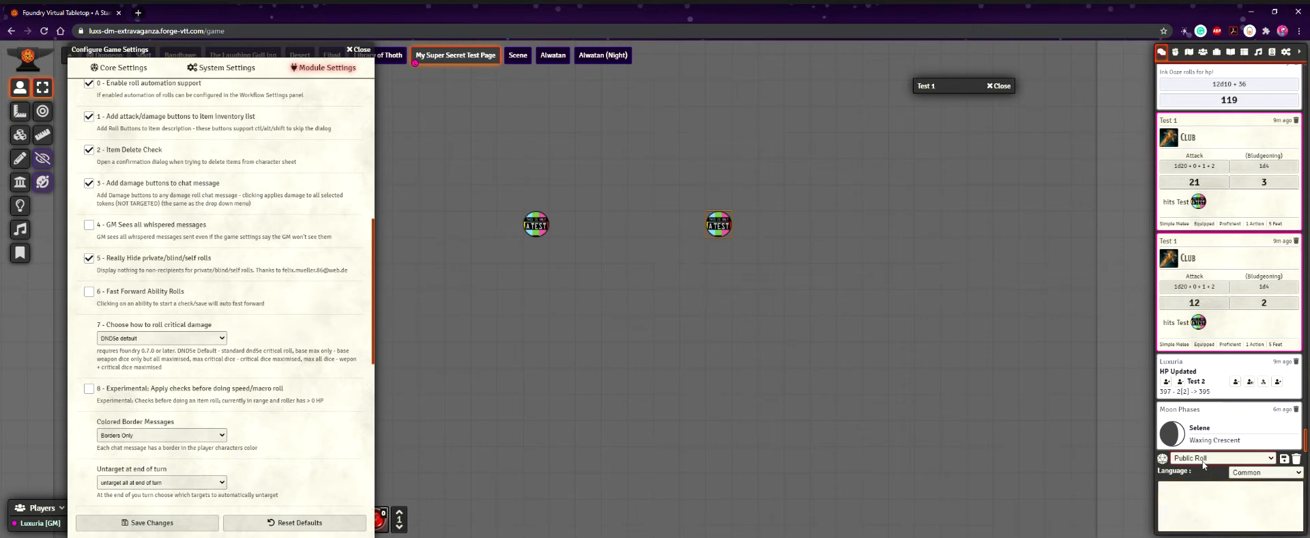
click(1221, 499)
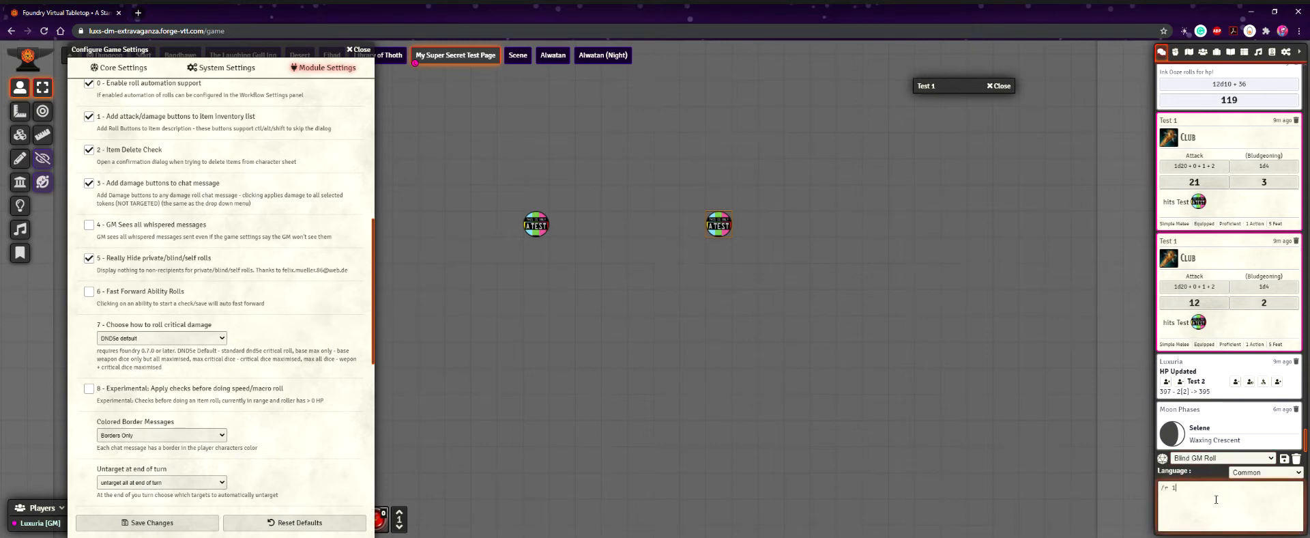
key(Return)
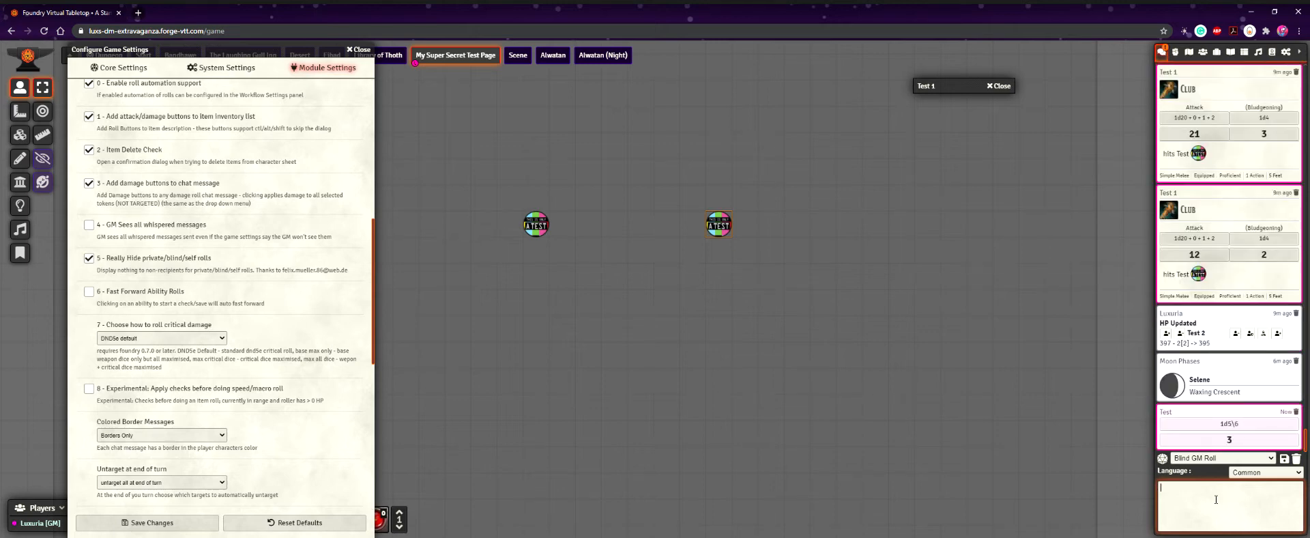
text(/r 1d6)
key(Return)
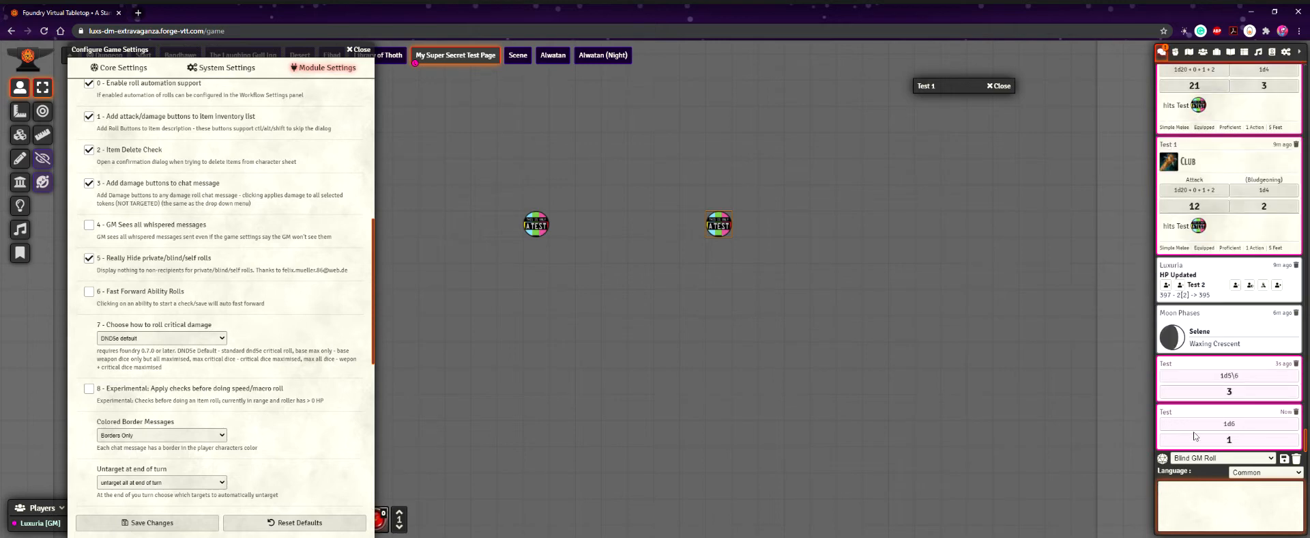
- Expand the blind 1d6 roll in the chat log to view its dice details, and collapse it again
scroll(1061, 477, down, 5)
scroll(963, 409, up, 3)
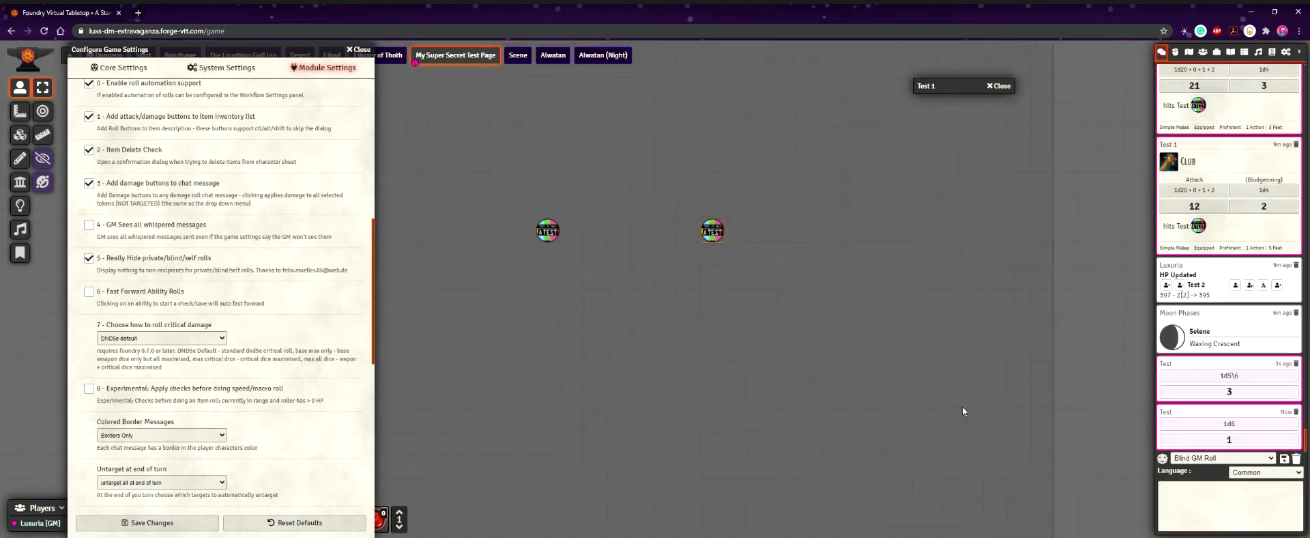
click(1230, 440)
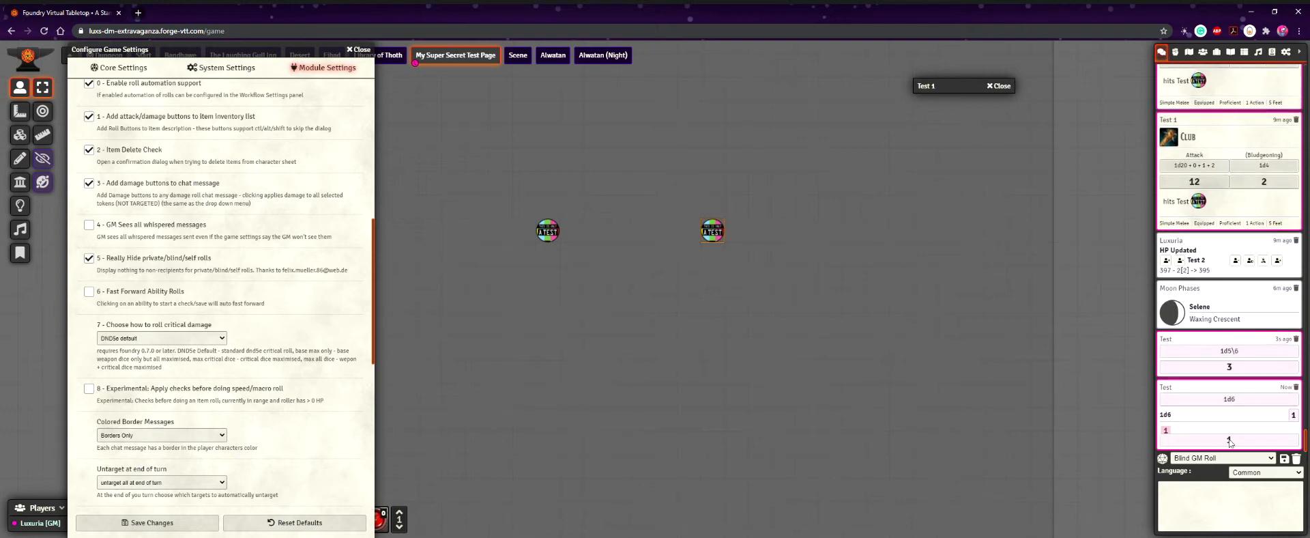
click(1230, 440)
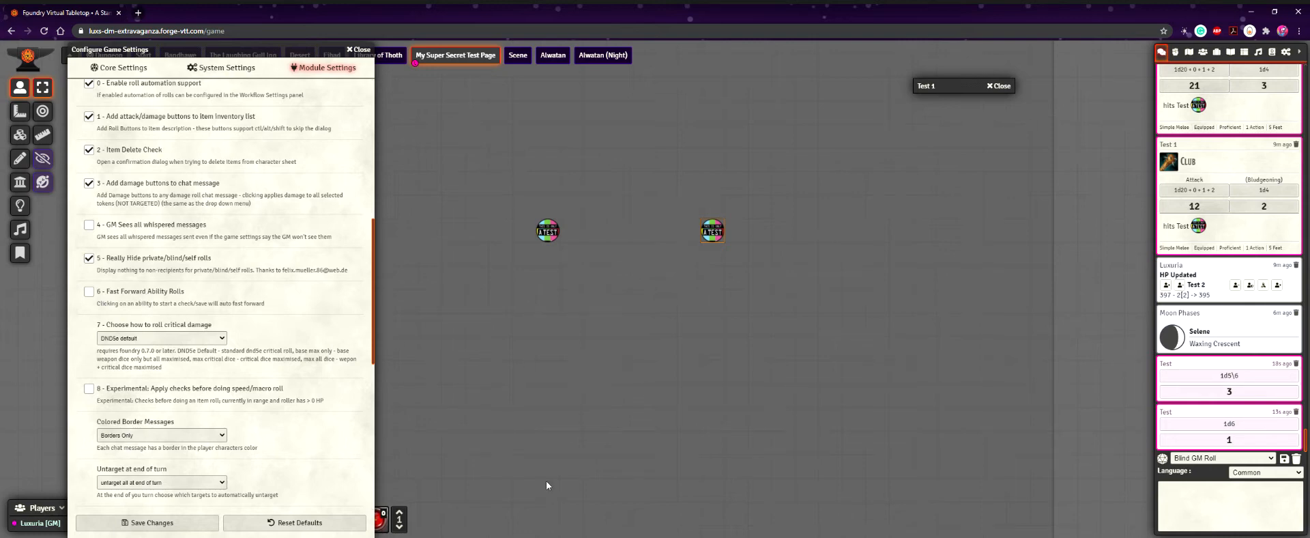
- Restore the Test 1 sheet, move it beside the chat log, show its attributes and roll a normal Acrobatics check
double_click(711, 231)
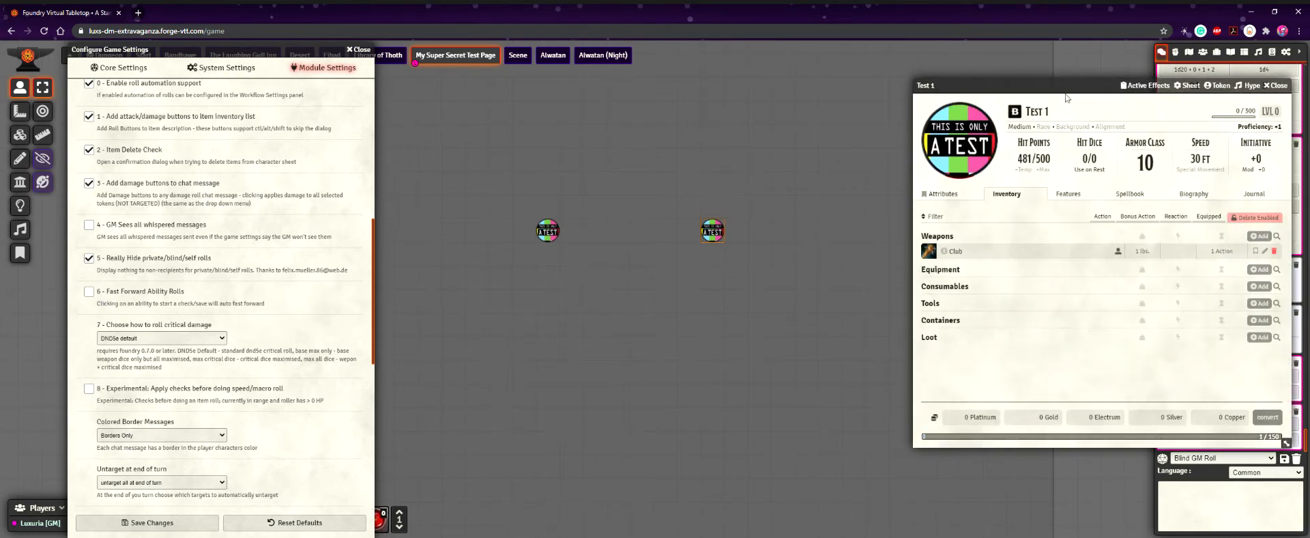
drag(1058, 86, 939, 67)
click(825, 174)
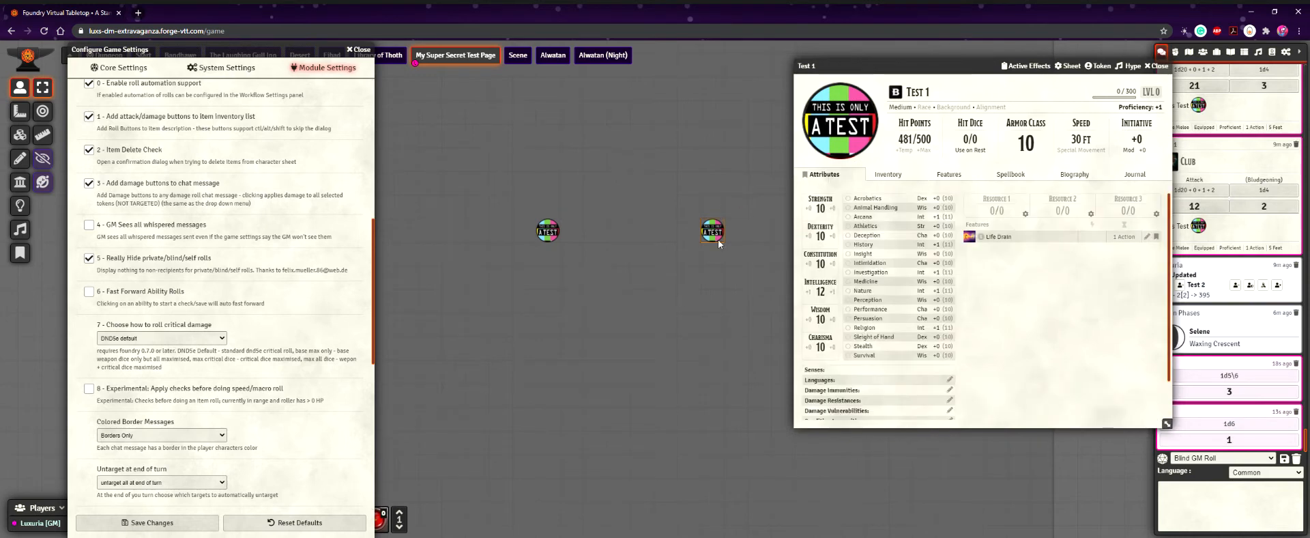
click(868, 198)
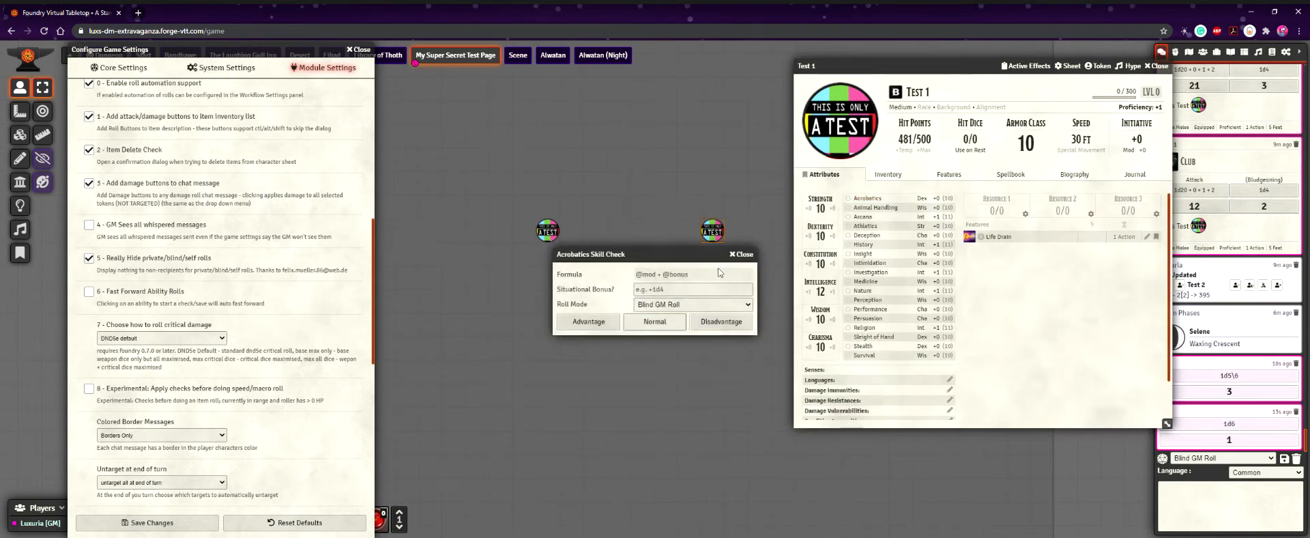
click(743, 255)
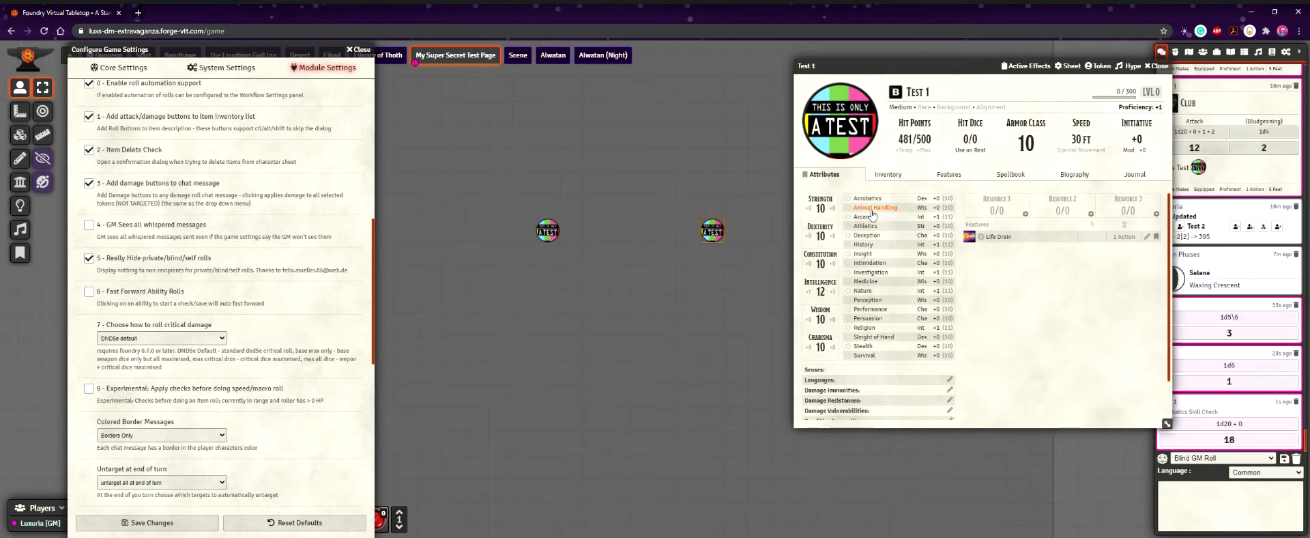
- Roll Test 1's Animal Handling check directly with disadvantage and once more with advantage
ctrl+click(872, 215)
key(alt)
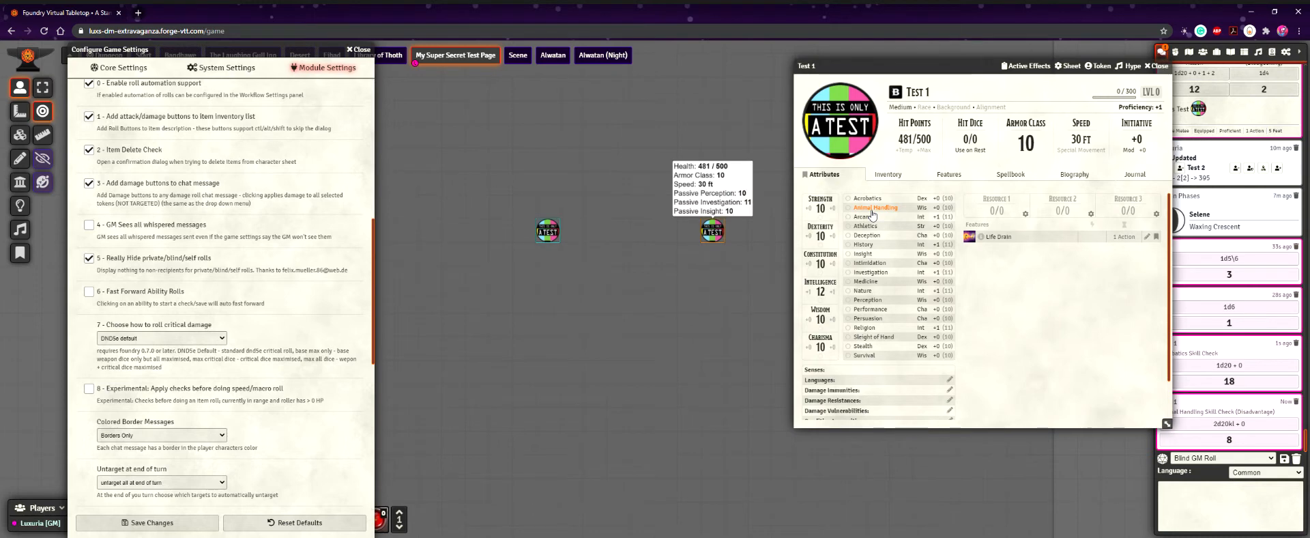
alt+click(872, 214)
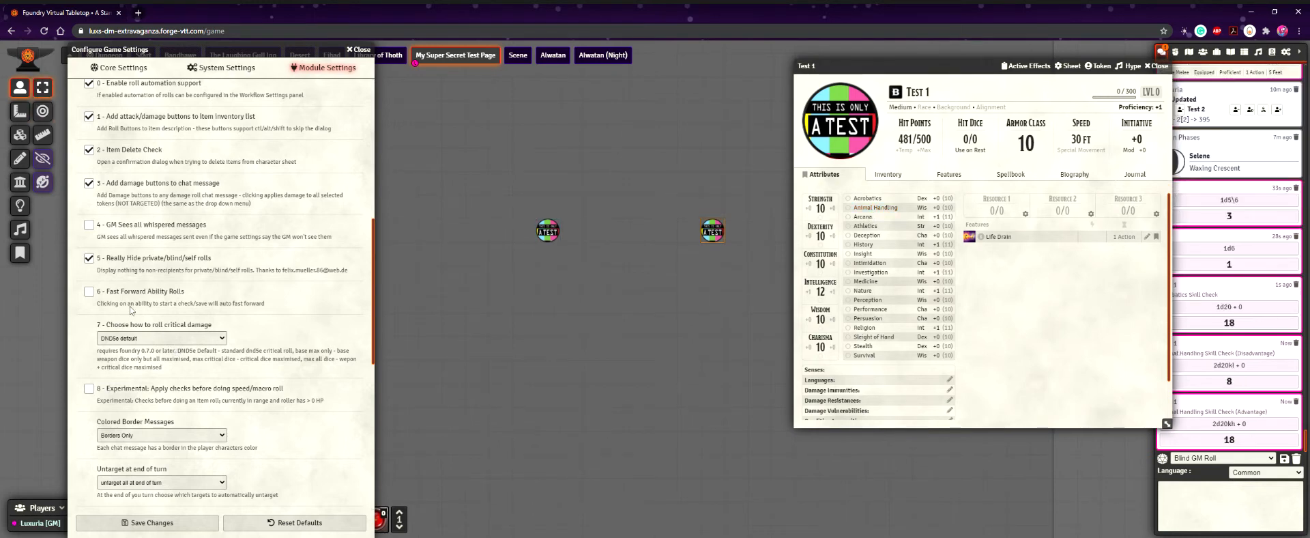
- Enable and save Fast Forward Ability Rolls, and roll Test 1's Acrobatics normally, with disadvantage and with advantage
click(90, 293)
click(162, 521)
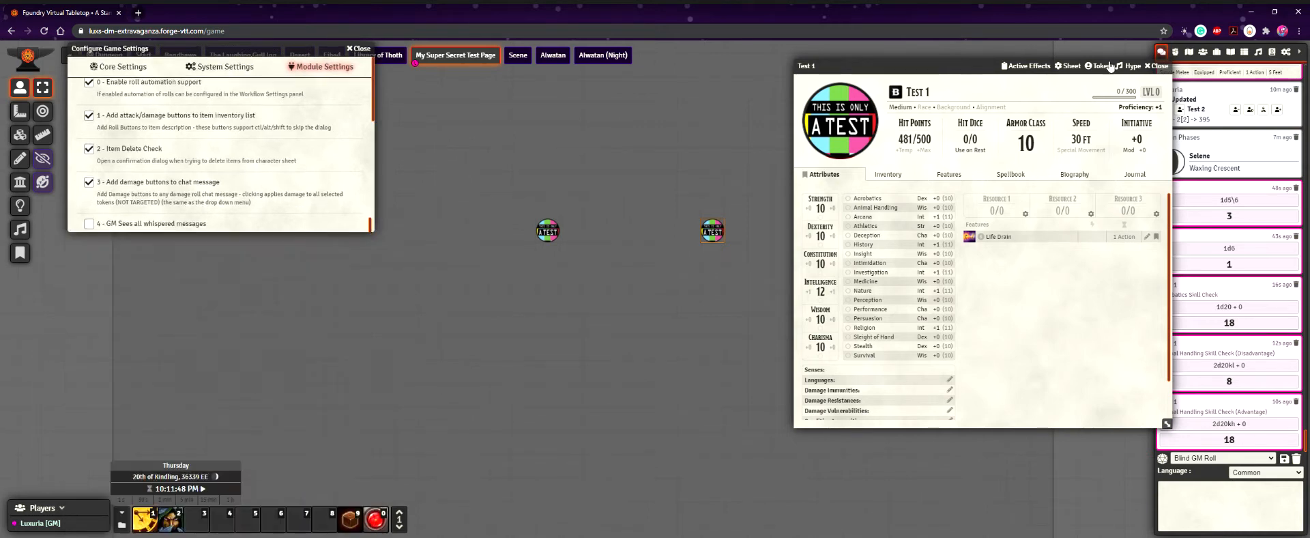
click(877, 202)
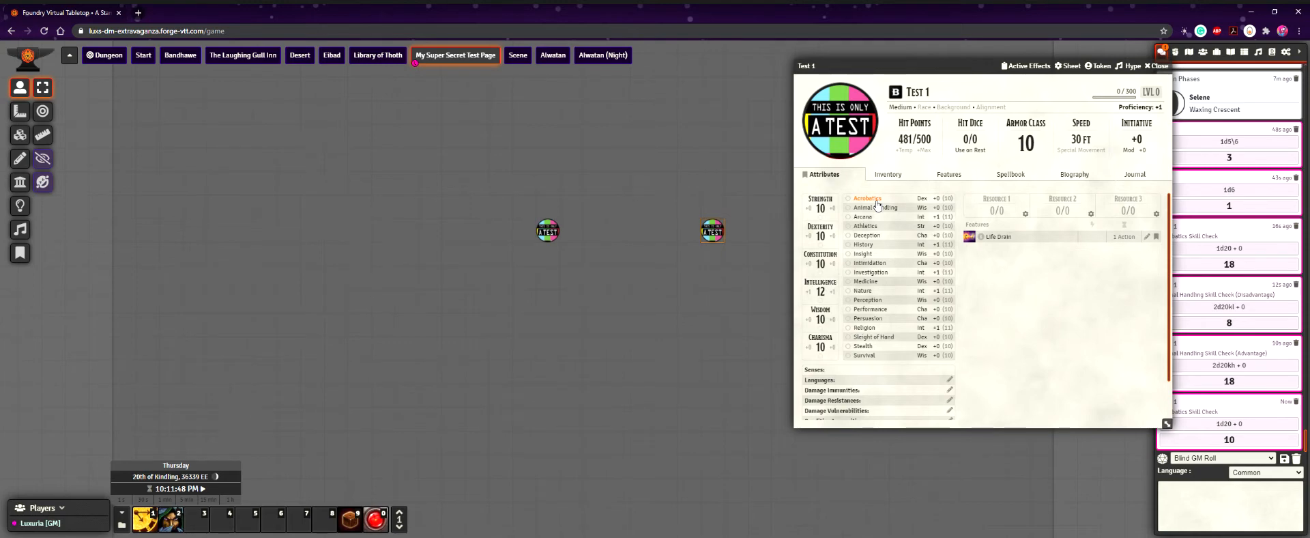
ctrl+click(877, 202)
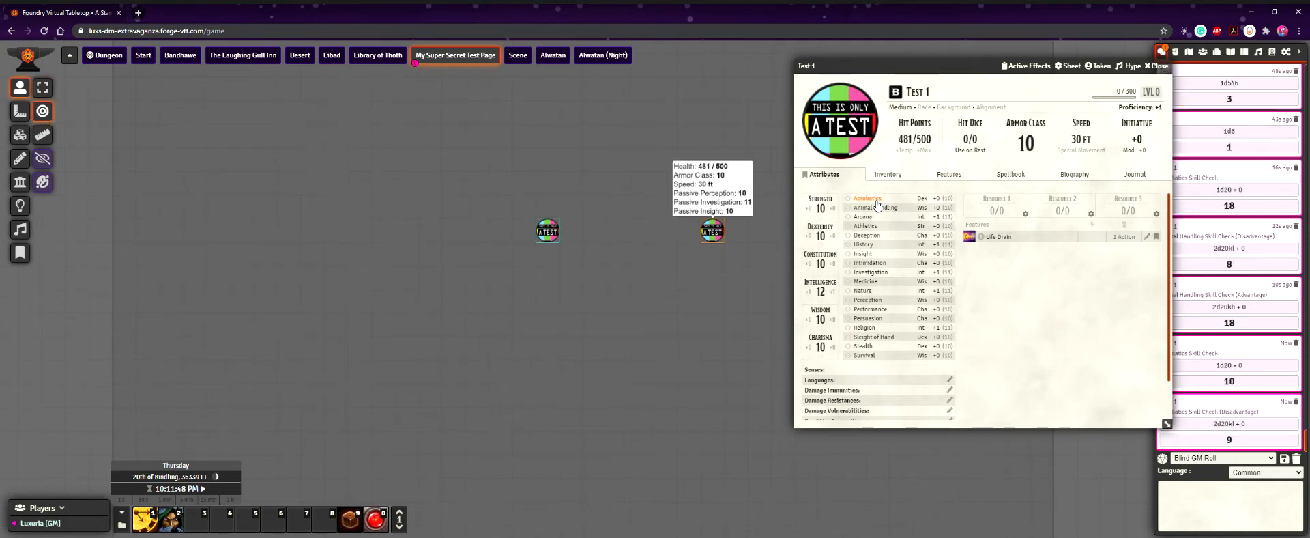
alt+click(877, 201)
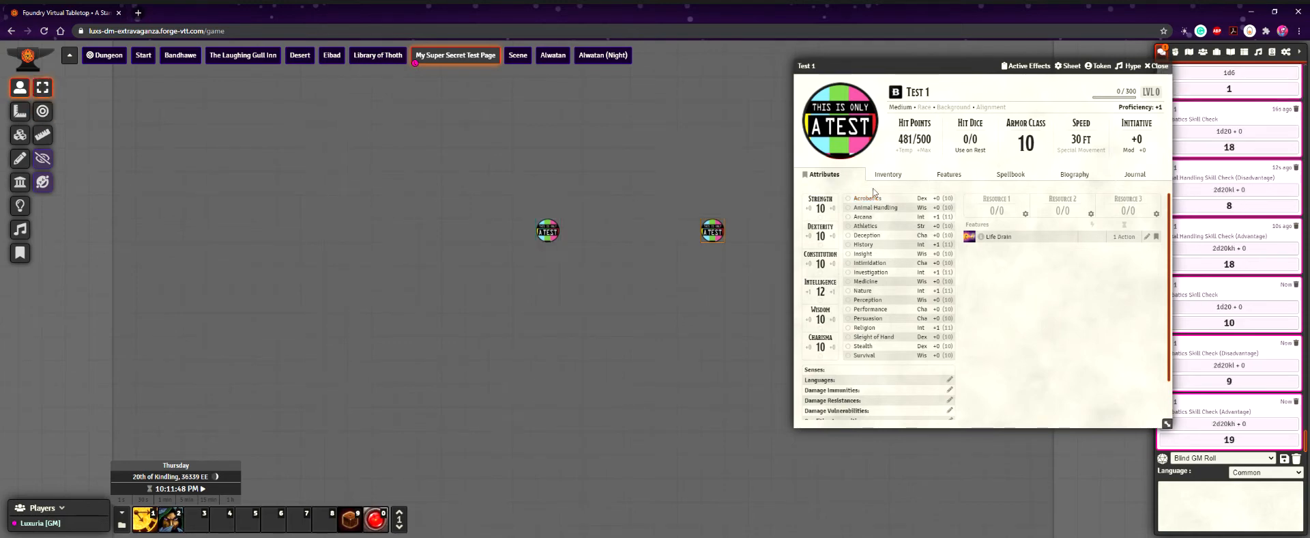
- Reopen the game settings, show the chat log again and move the Test 1 sheet clear of it
click(1286, 52)
click(1246, 161)
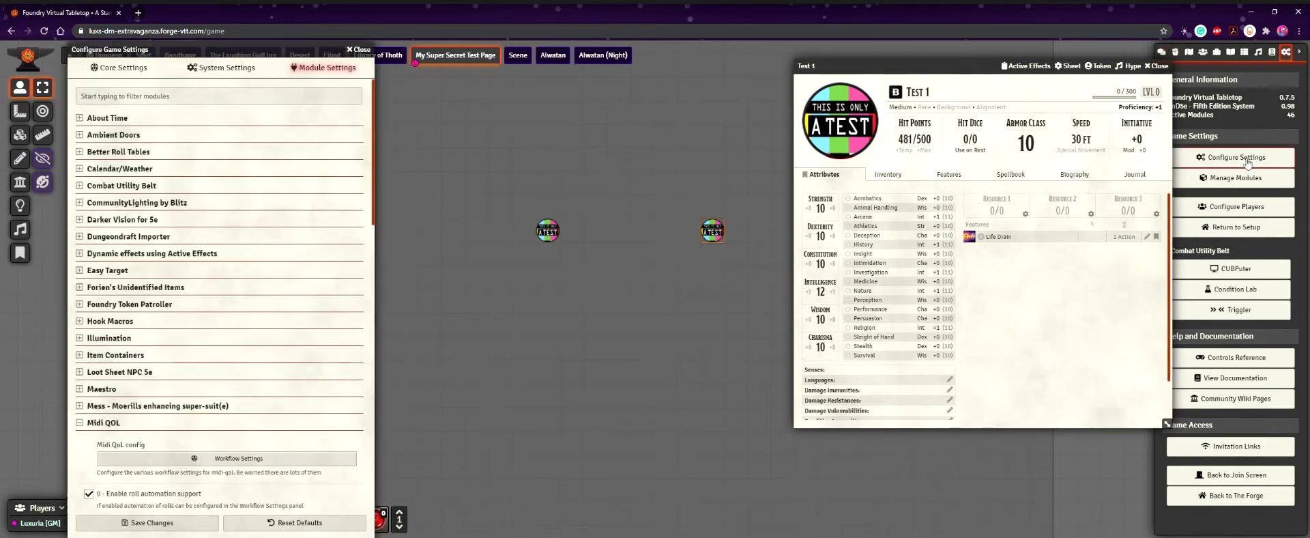
click(1161, 52)
drag(962, 66, 906, 71)
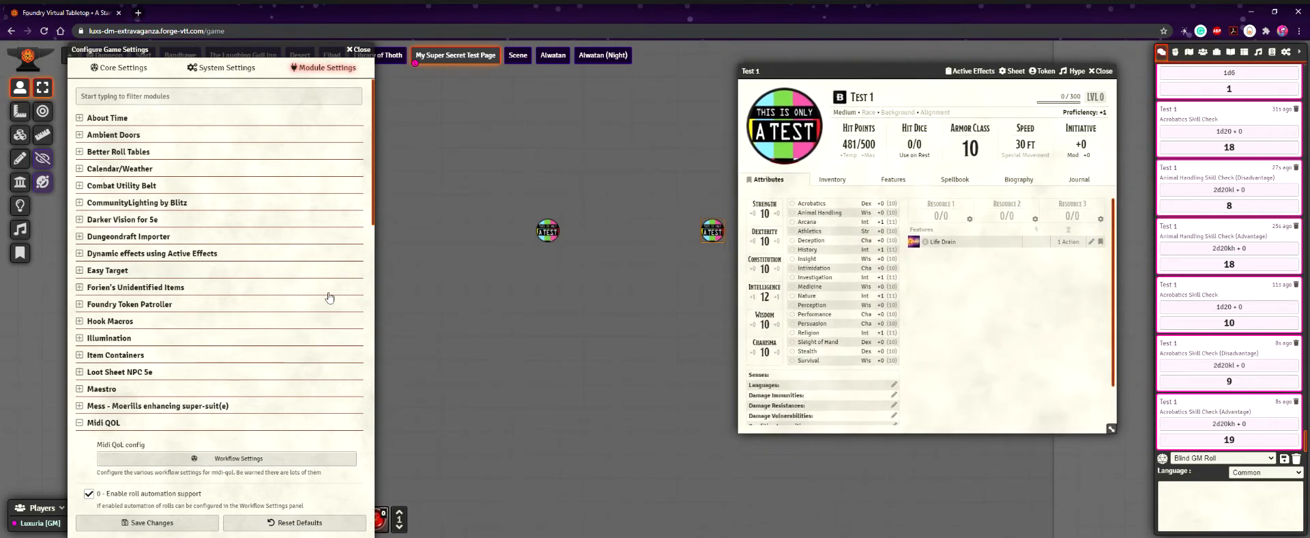
- Disable Fast Forward Ability Rolls in the Midi QOL settings and save the changes
scroll(147, 435, down, 2)
scroll(134, 397, down, 3)
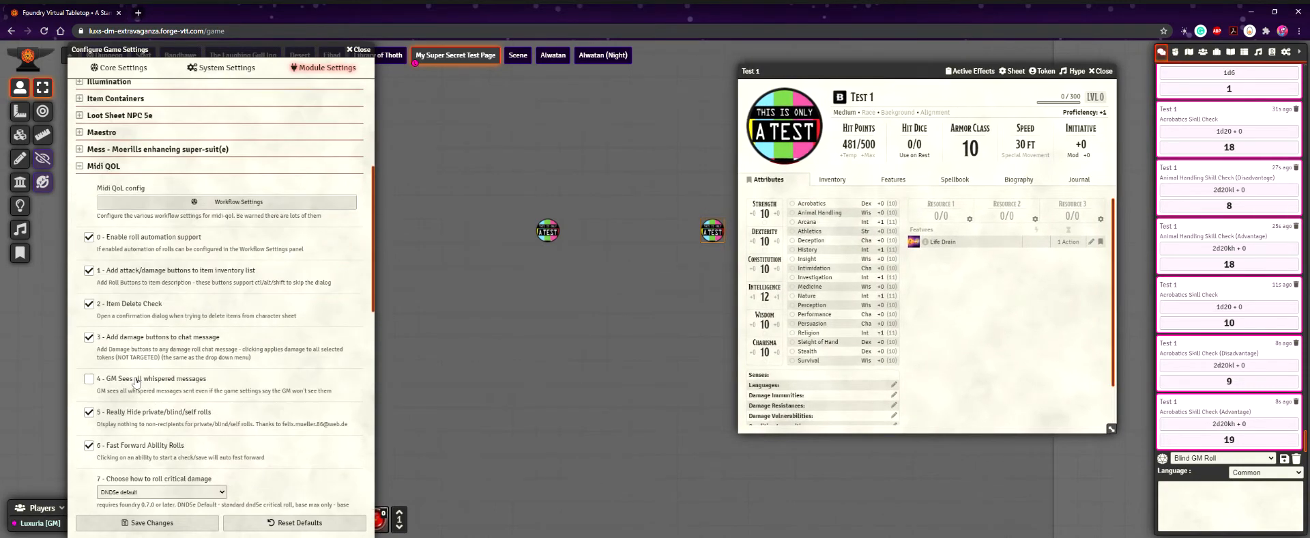
click(93, 447)
scroll(194, 429, down, 2)
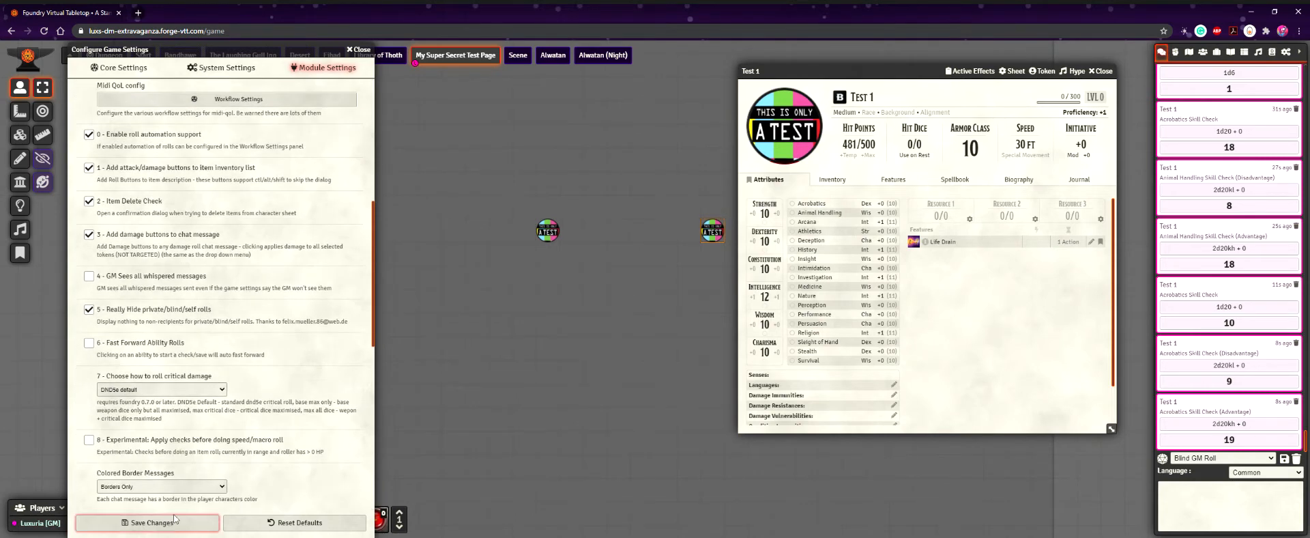
click(171, 522)
- Reopen the Midi QOL settings and examine the critical damage options and the experimental speed/macro roll checks
click(1286, 52)
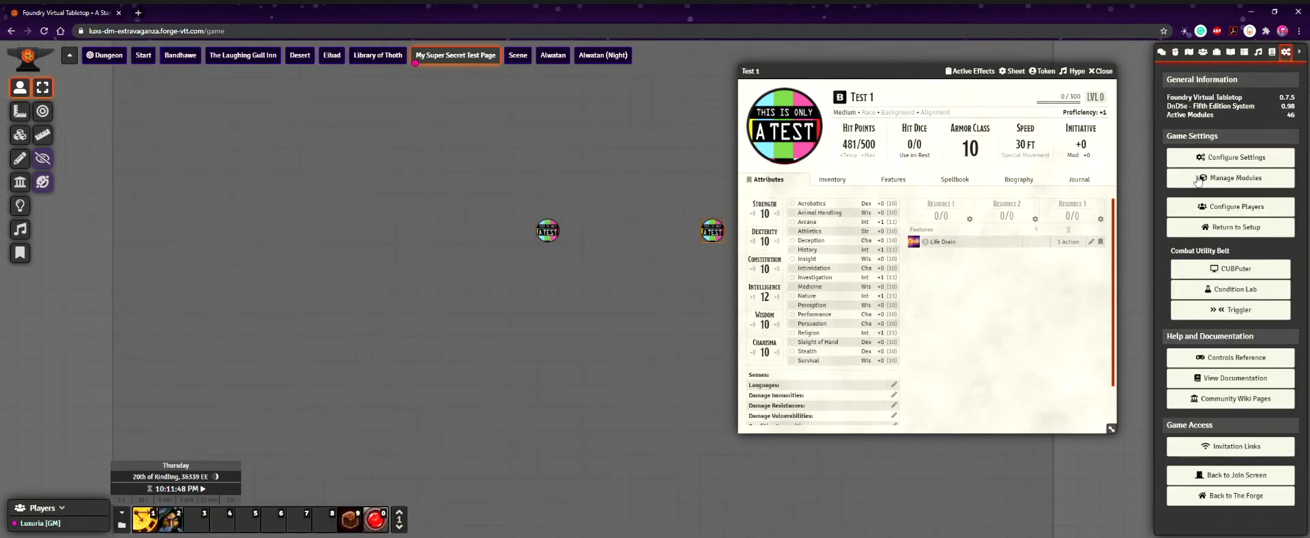
click(1261, 155)
scroll(214, 399, down, 5)
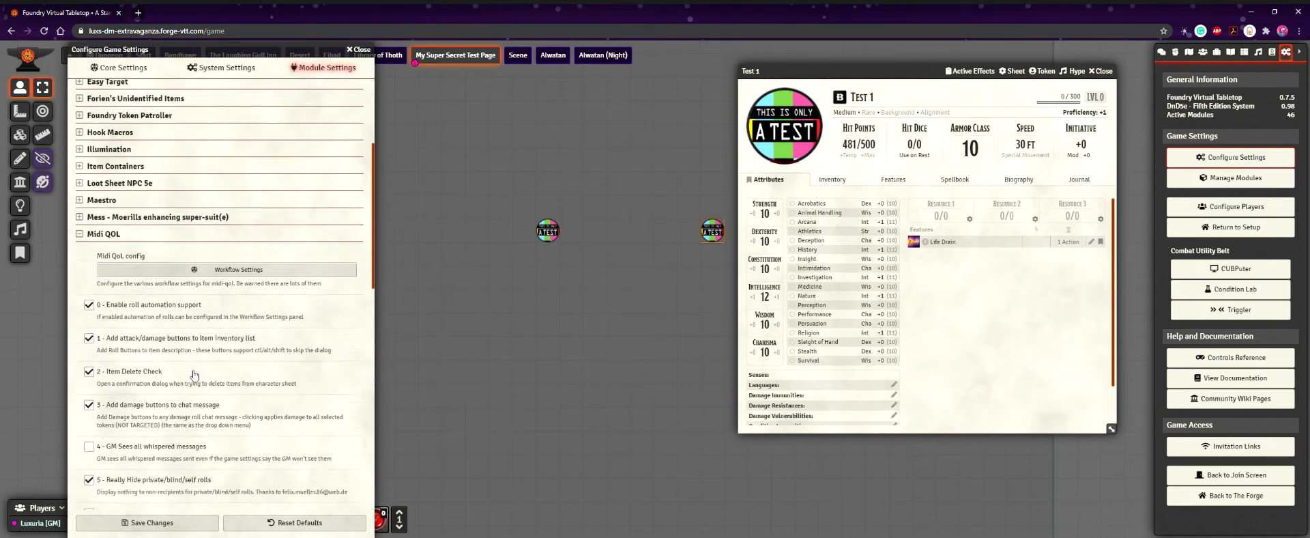
scroll(163, 350, down, 1)
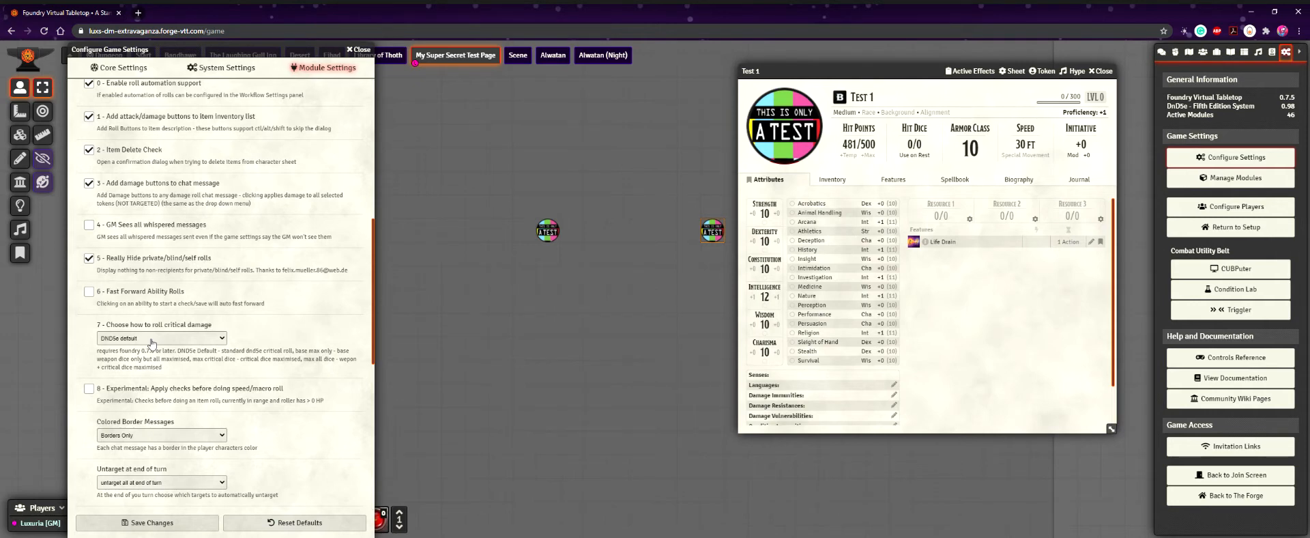
scroll(152, 342, down, 2)
click(128, 235)
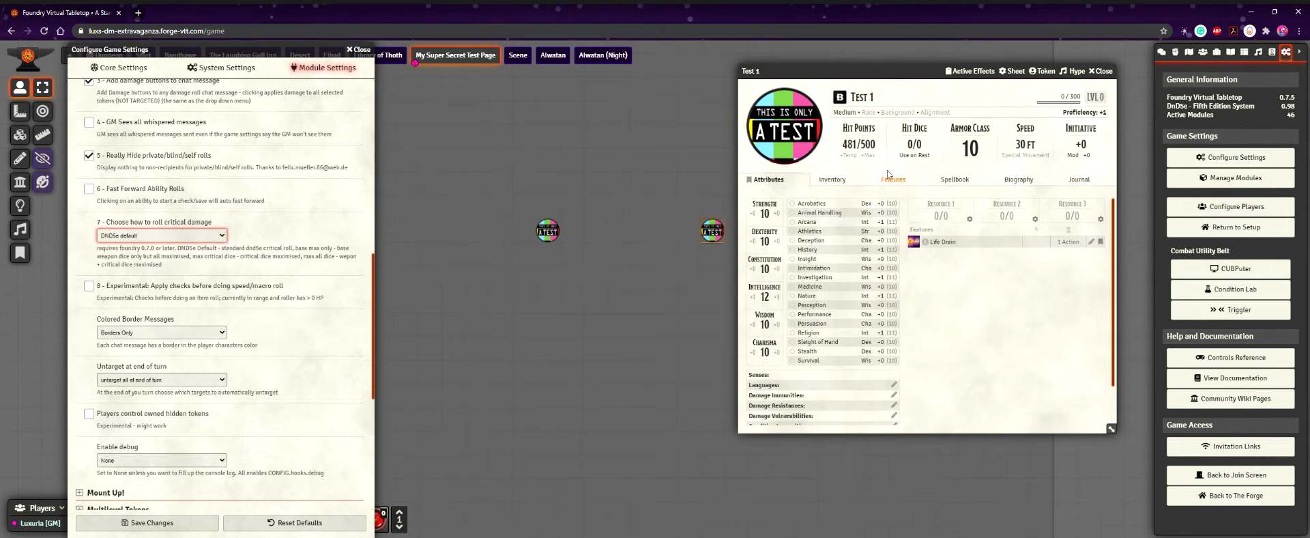
drag(856, 84, 844, 80)
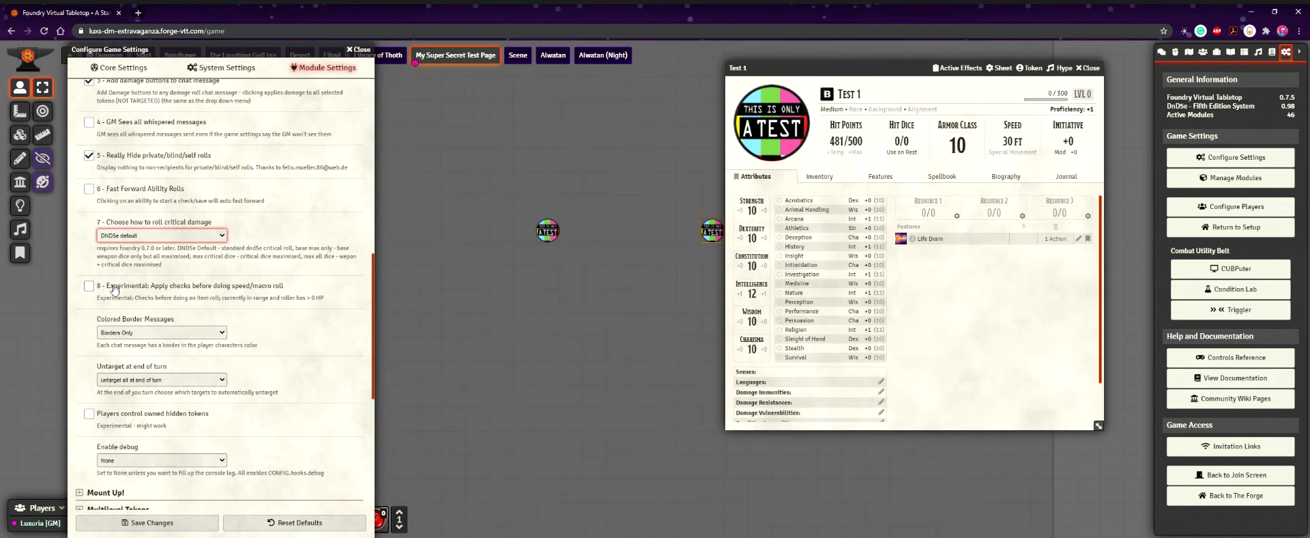
scroll(93, 292, down, 3)
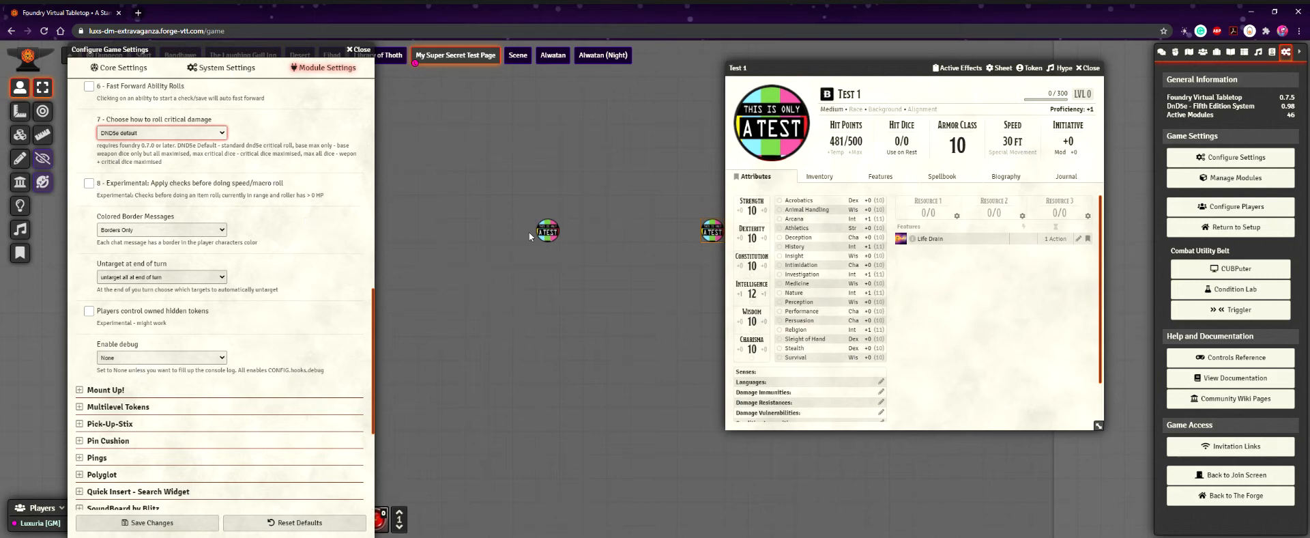
- Measure the distance between the two test tokens on the scene
scroll(551, 235, down, 3)
drag(575, 241, 545, 230)
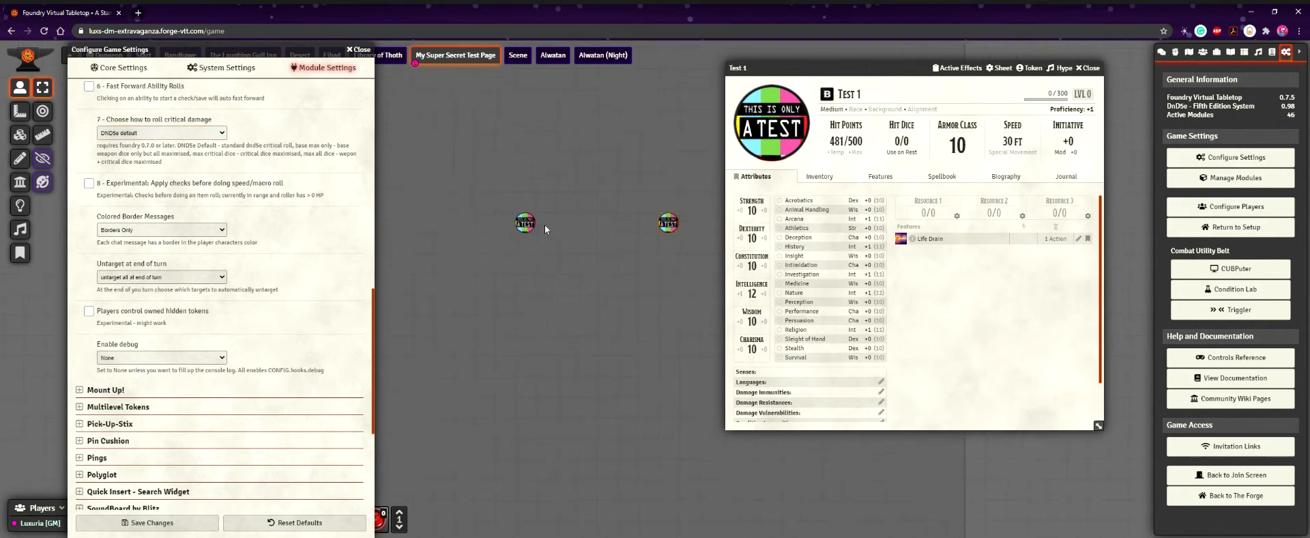
click(44, 137)
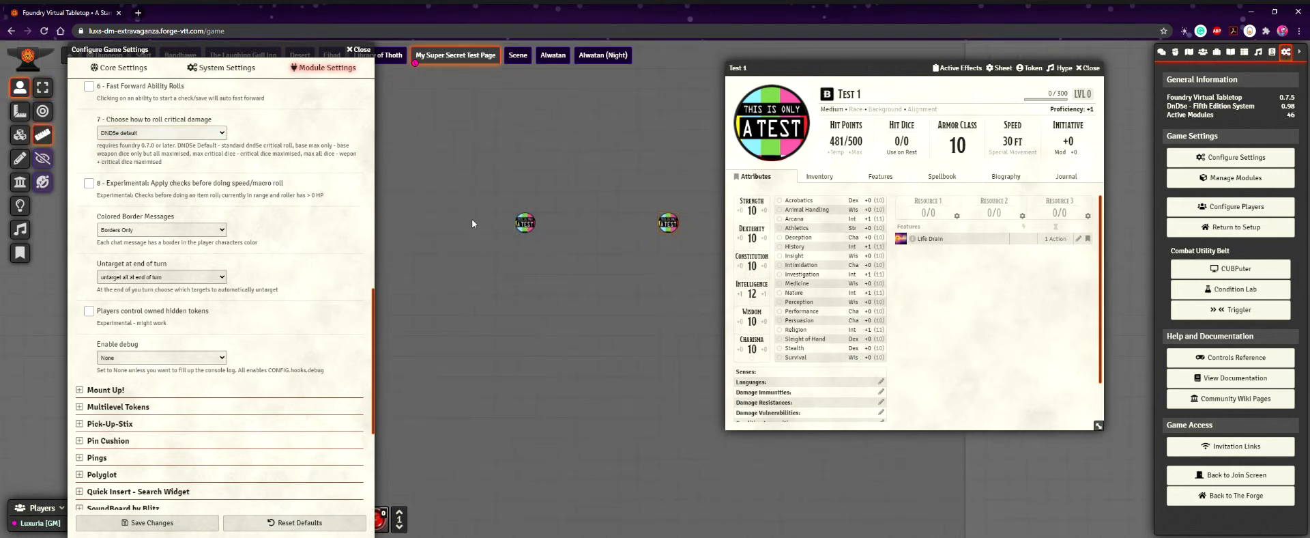
drag(524, 223, 670, 219)
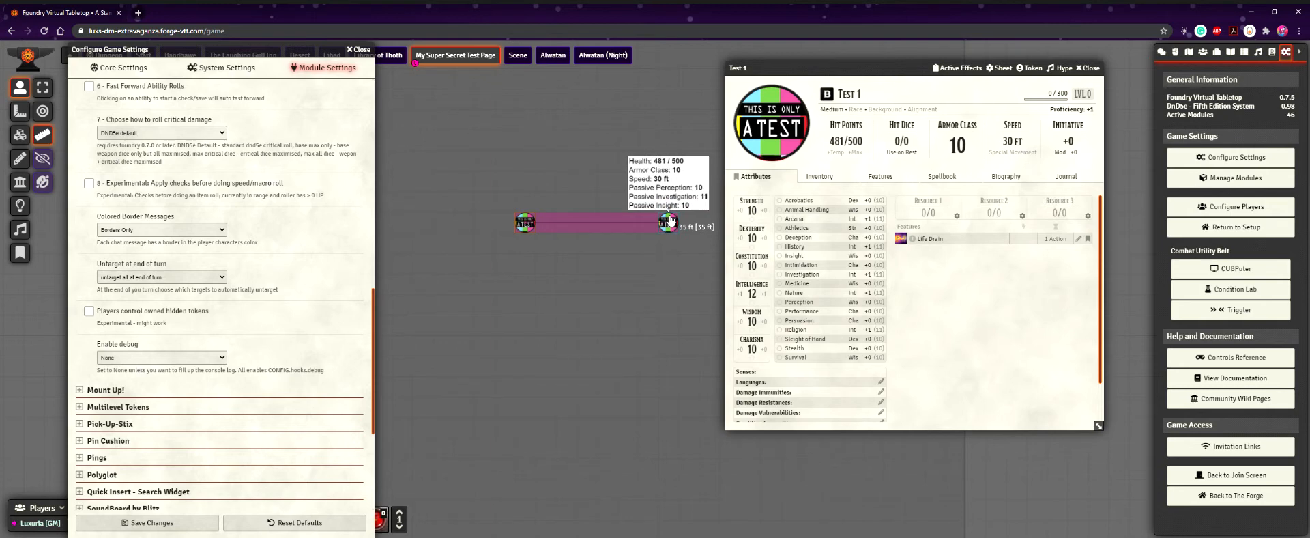
drag(513, 301, 505, 318)
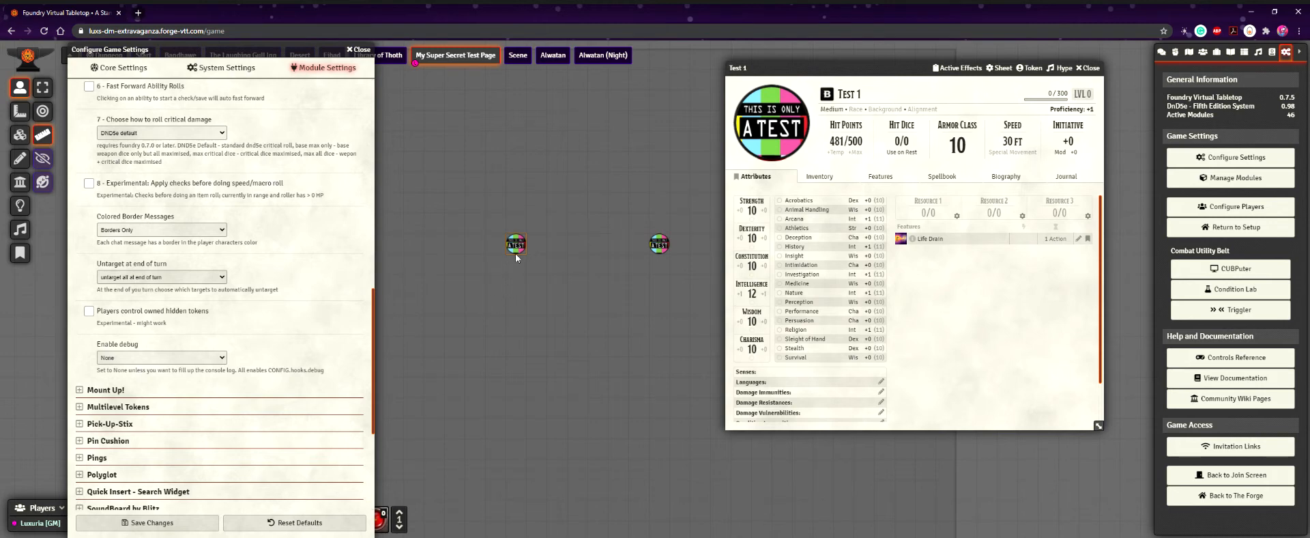
drag(523, 304, 523, 258)
- Show the chat log, set Colored Border Messages to Border + Name Text and save the settings
scroll(270, 300, up, 3)
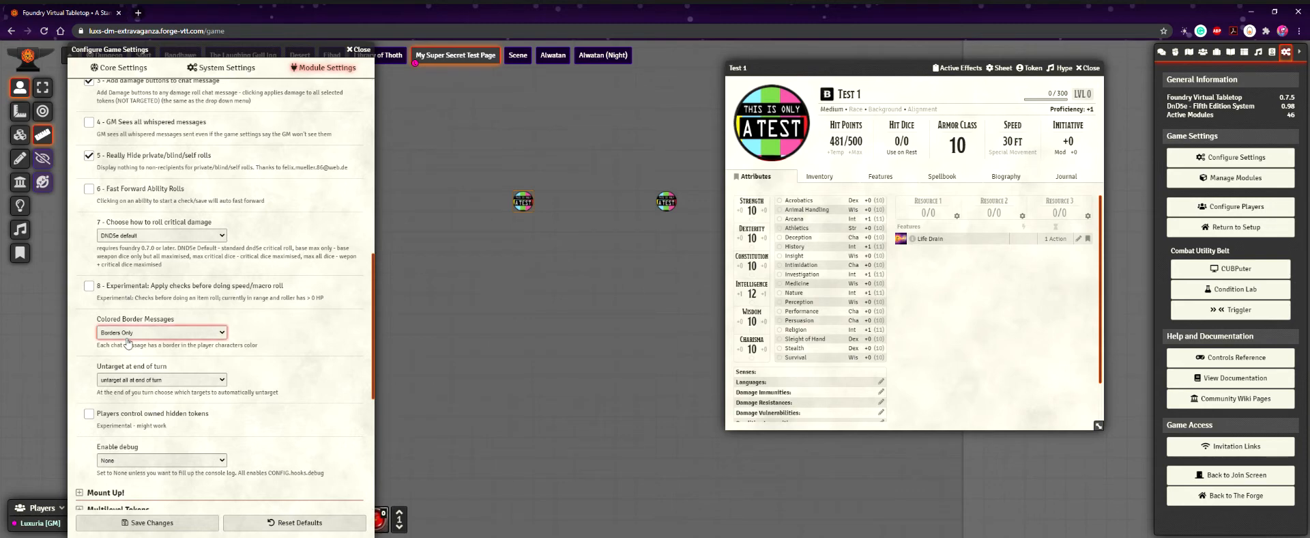
click(1162, 52)
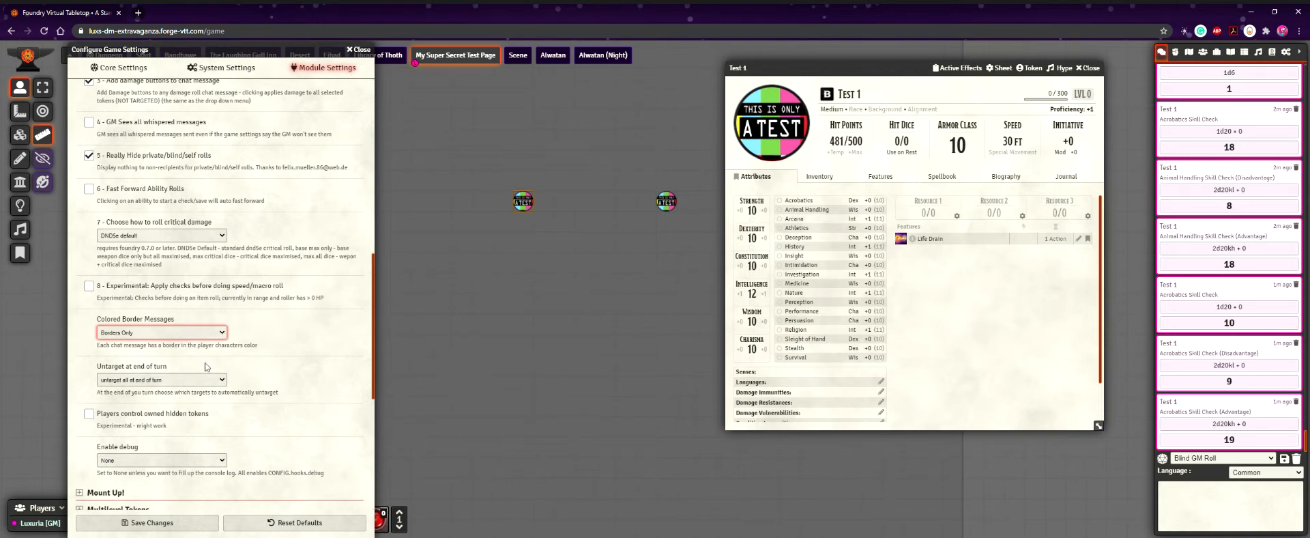
key(Down)
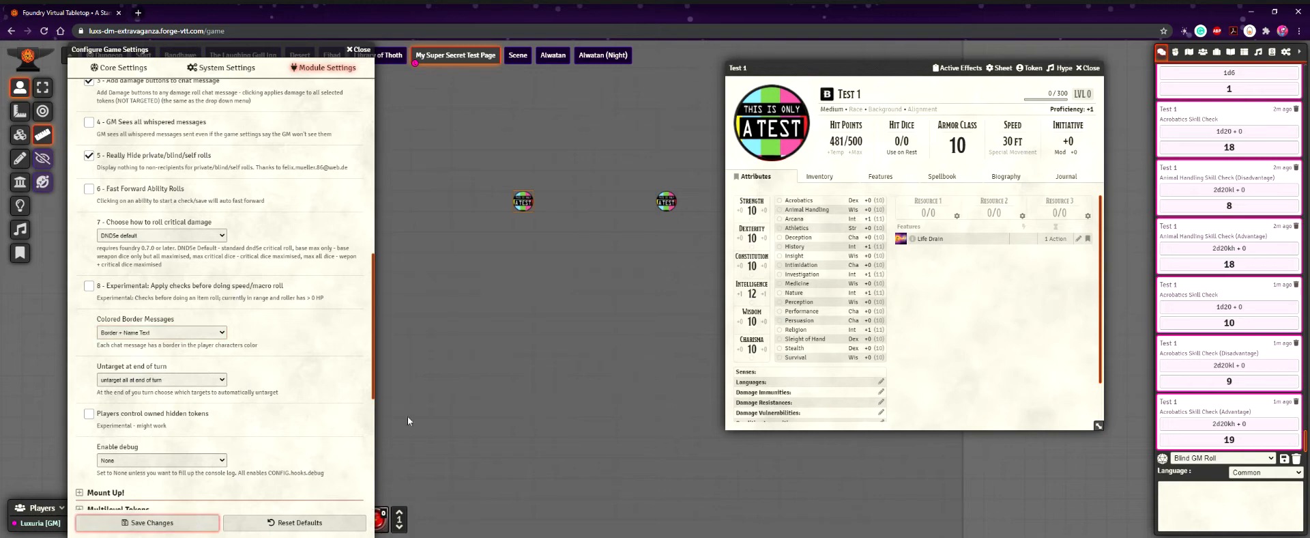
click(194, 525)
- Send the chat message "Hi" to test the coloured name text
click(1219, 501)
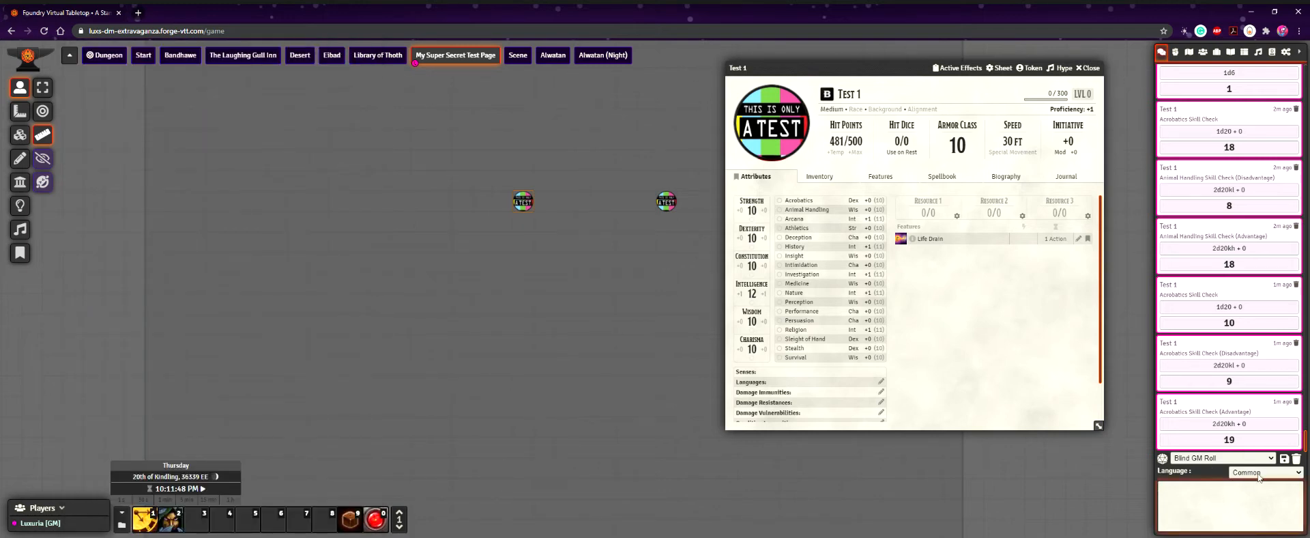
text(Hi)
key(Return)
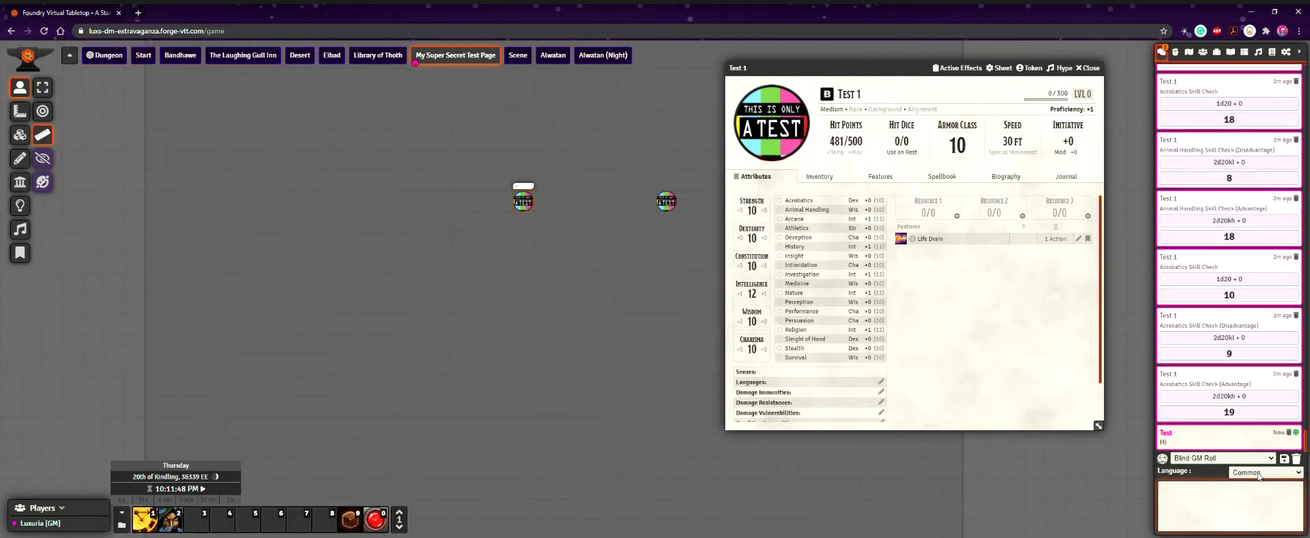
mouse_move(521, 205)
- Reopen the Midi QOL settings, switch Colored Border Messages to the option that fills the name's background, and save
click(1285, 52)
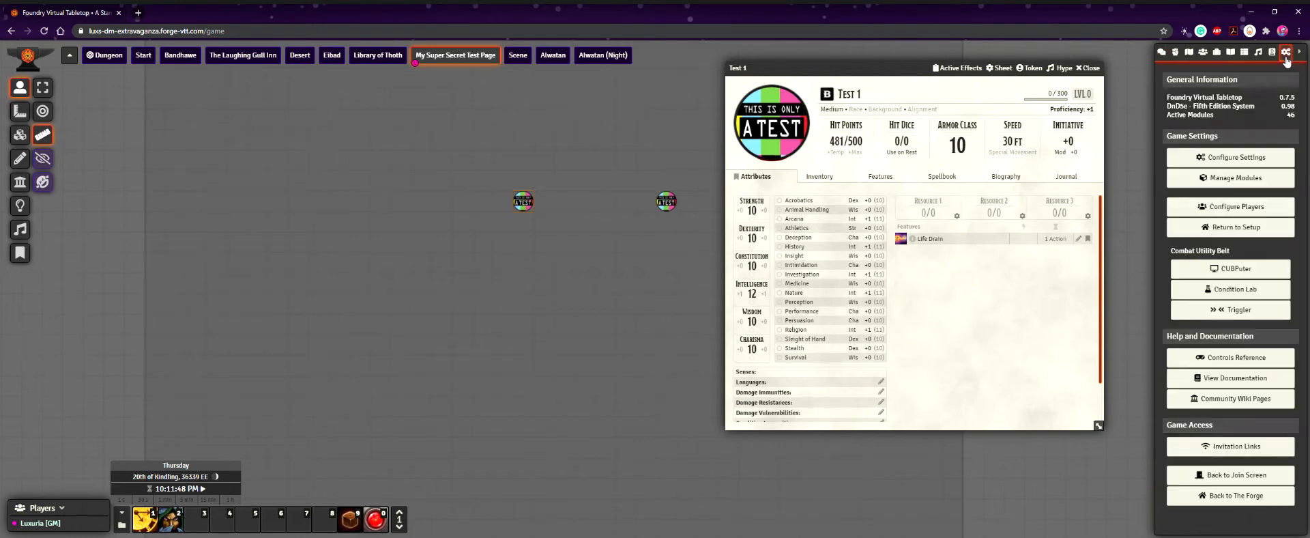
click(1245, 157)
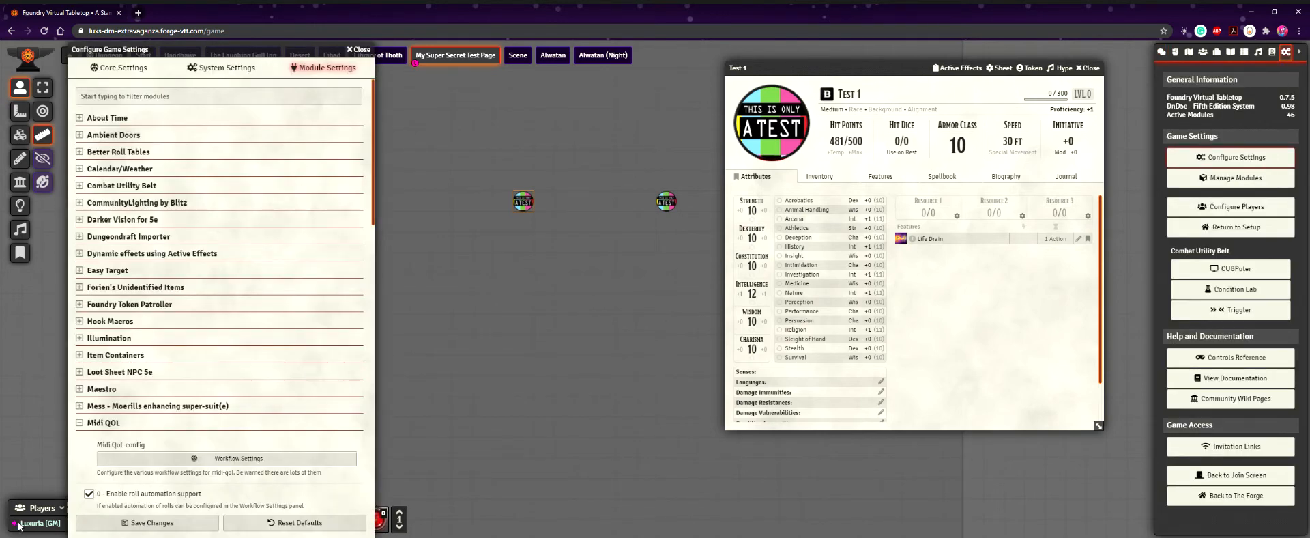
scroll(163, 417, down, 3)
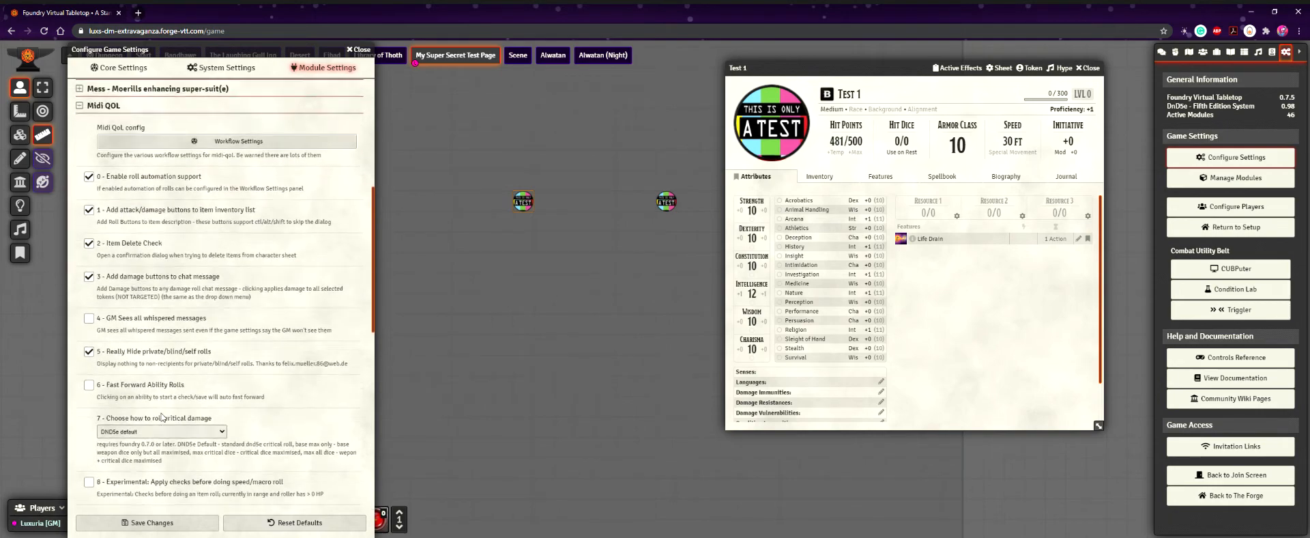
click(166, 518)
click(155, 523)
click(147, 522)
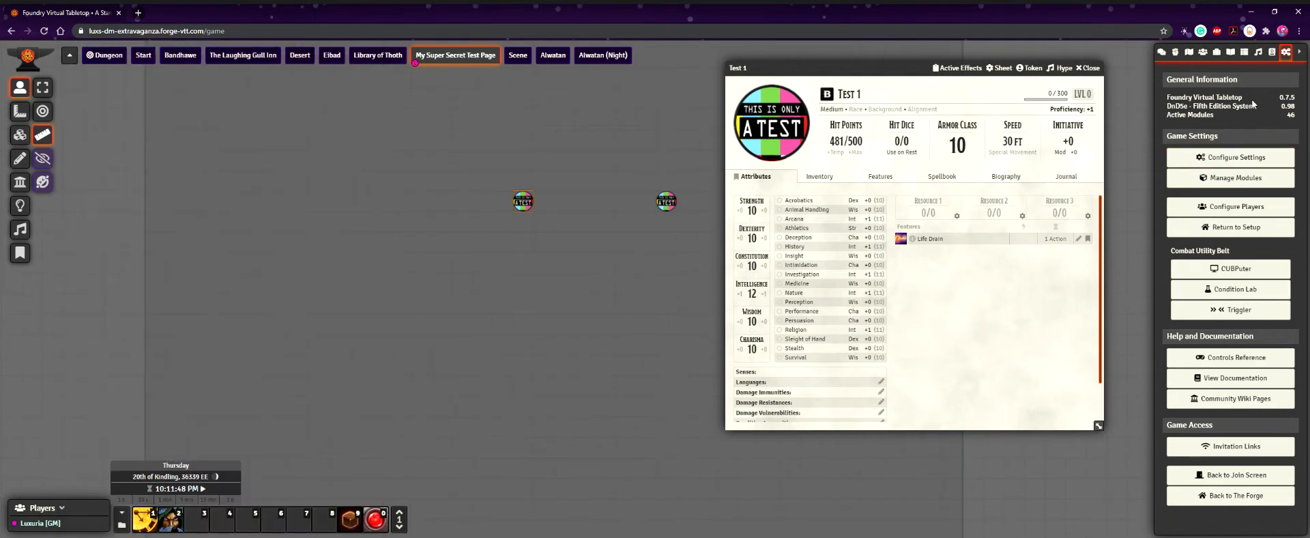
- Return to the chat log and send a second "Hi" message to test the coloured name background
click(1161, 52)
click(1220, 497)
text(Hi)
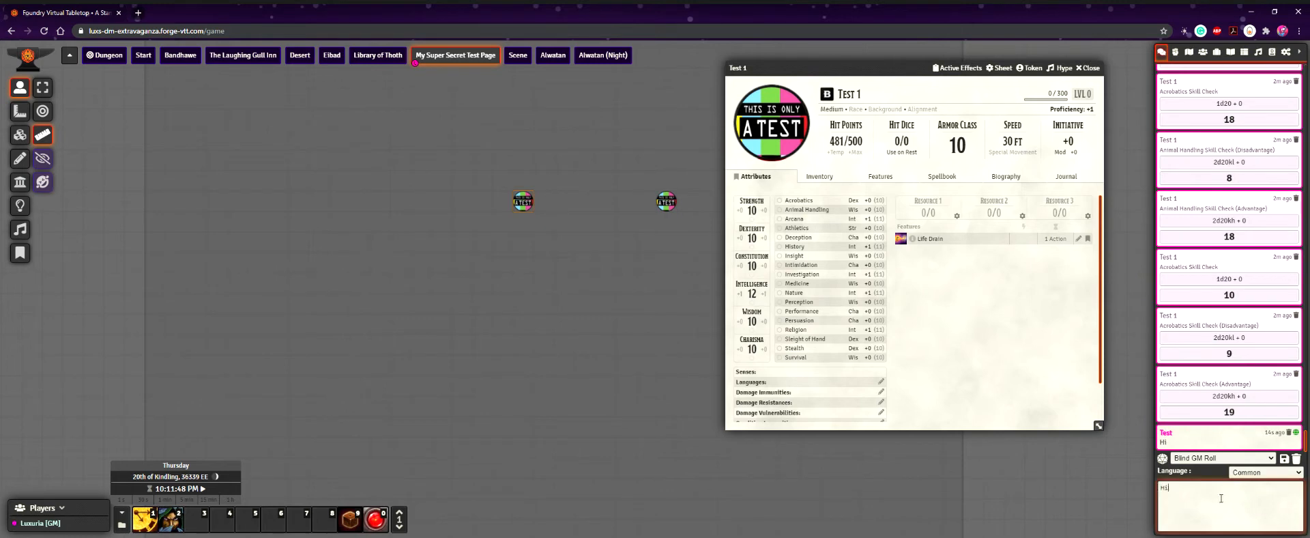
key(Return)
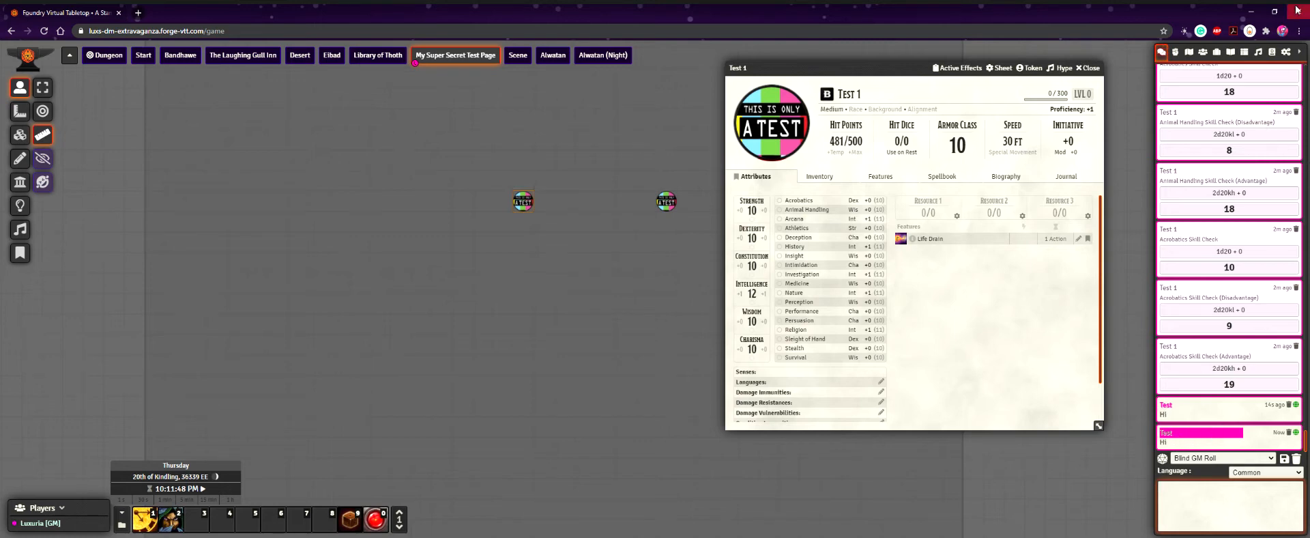
- Reopen the Midi QOL settings and set Colored Border Messages to Borders Only
click(1285, 52)
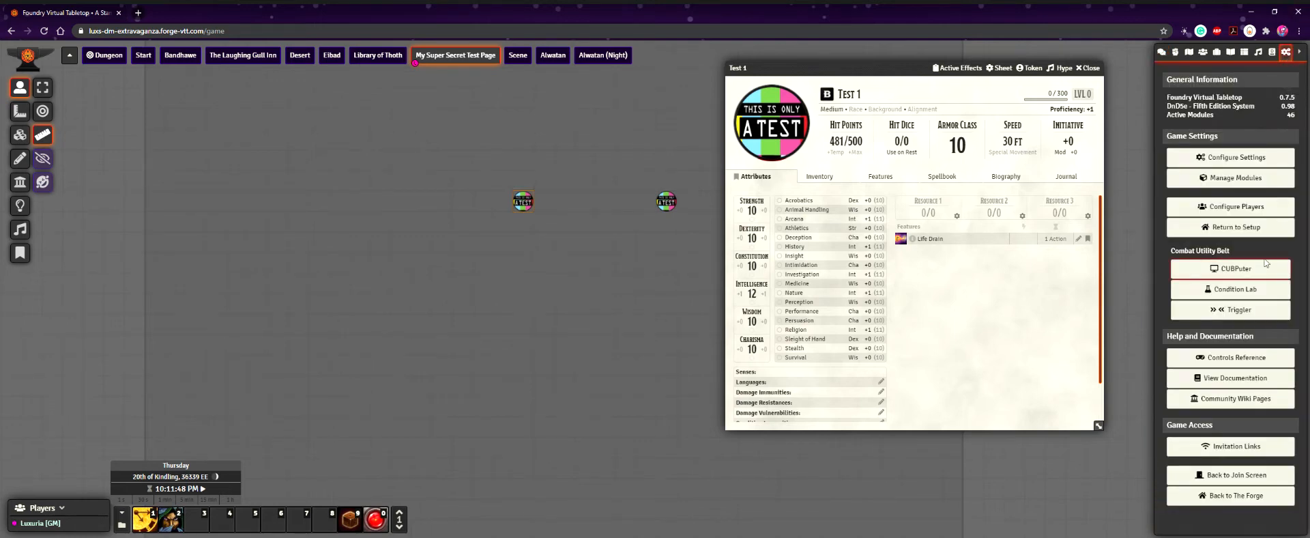
click(1235, 161)
scroll(185, 462, down, 5)
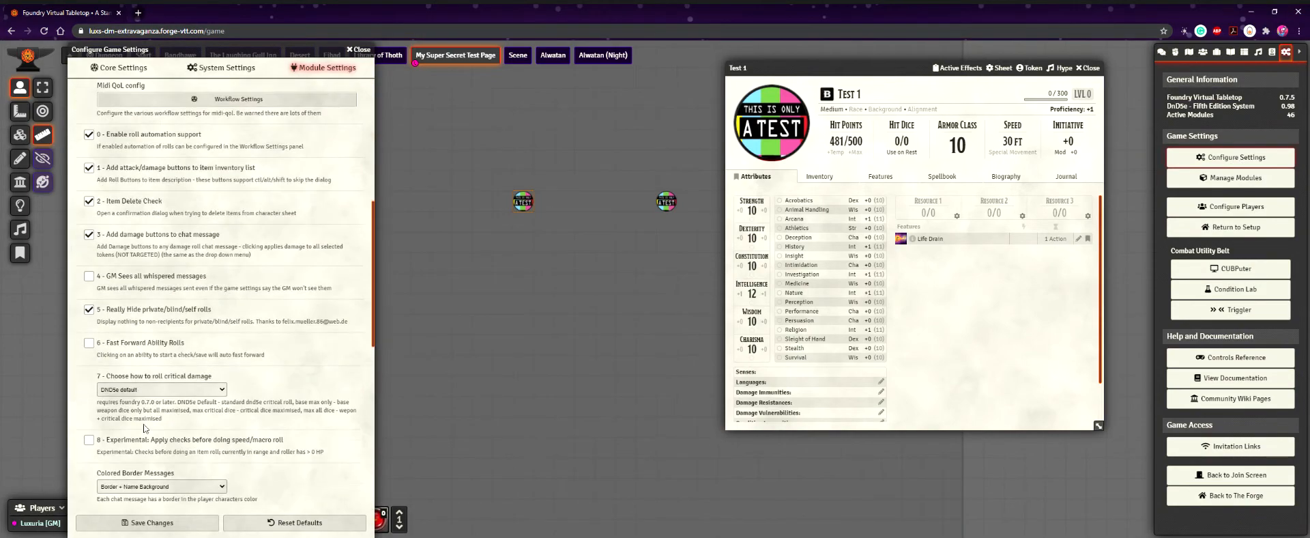
scroll(145, 428, down, 3)
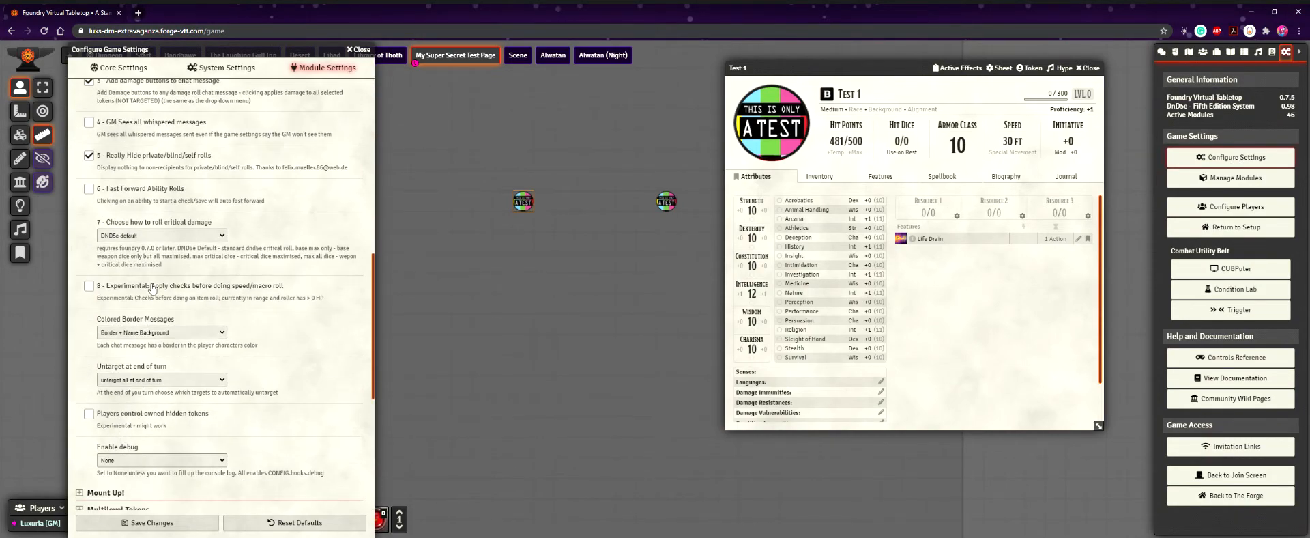
scroll(152, 290, down, 1)
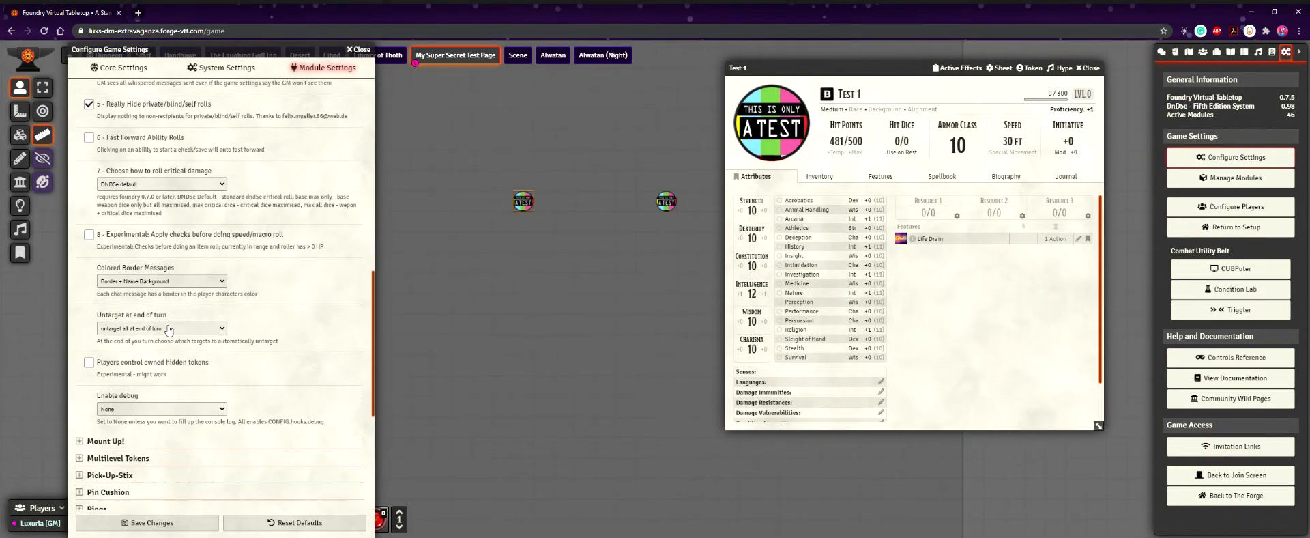
click(127, 284)
click(133, 297)
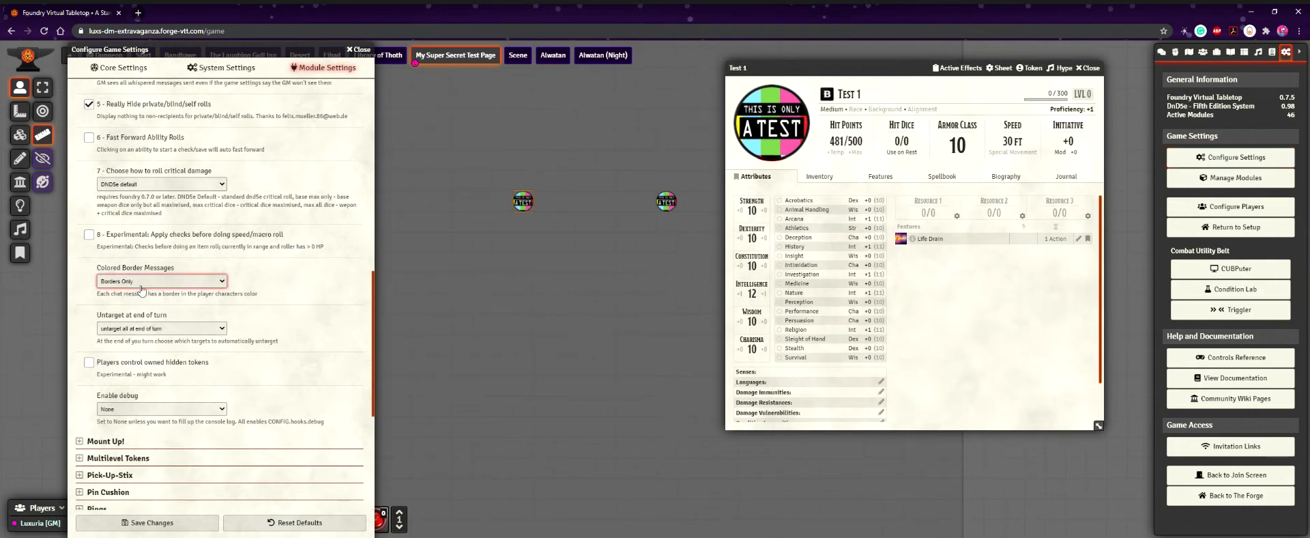
- Show the chat log and send the message "Hi" before saving the settings
click(1161, 51)
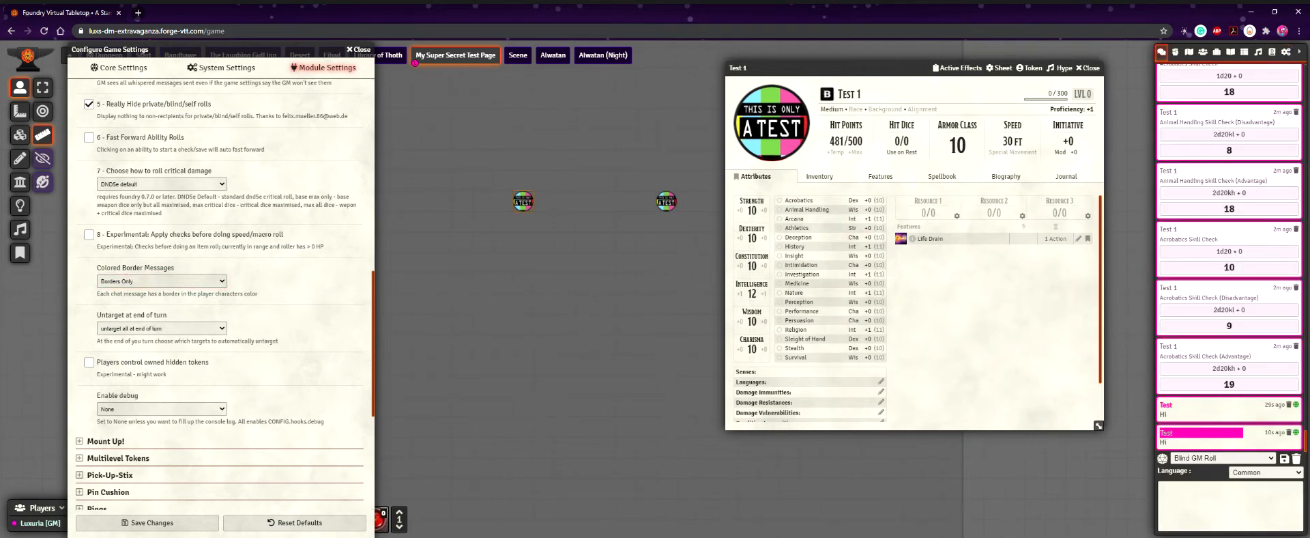
click(1213, 517)
text(Hi)
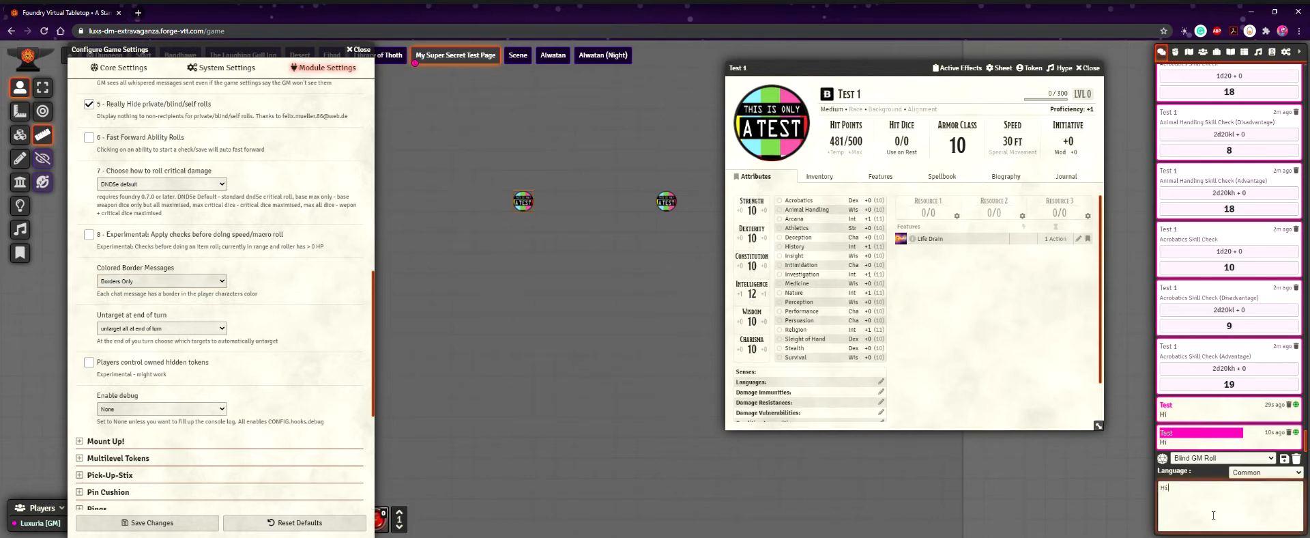
key(Return)
- Save the module settings and send another "Hi" chat message to test the Borders Only style
click(169, 527)
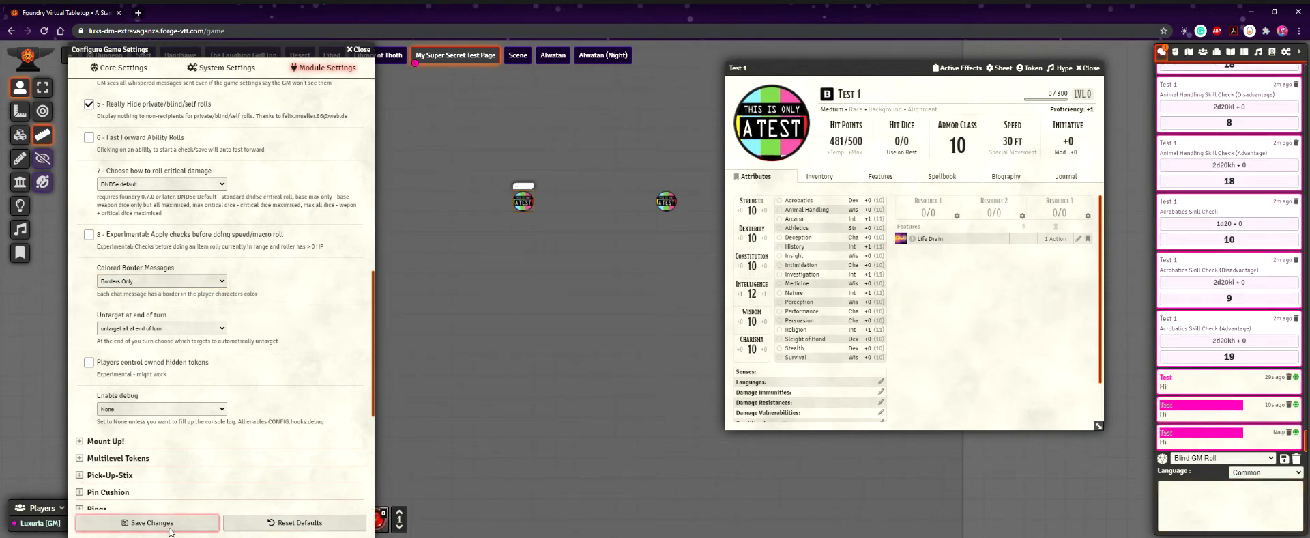
click(1210, 499)
text(Hi)
key(Return)
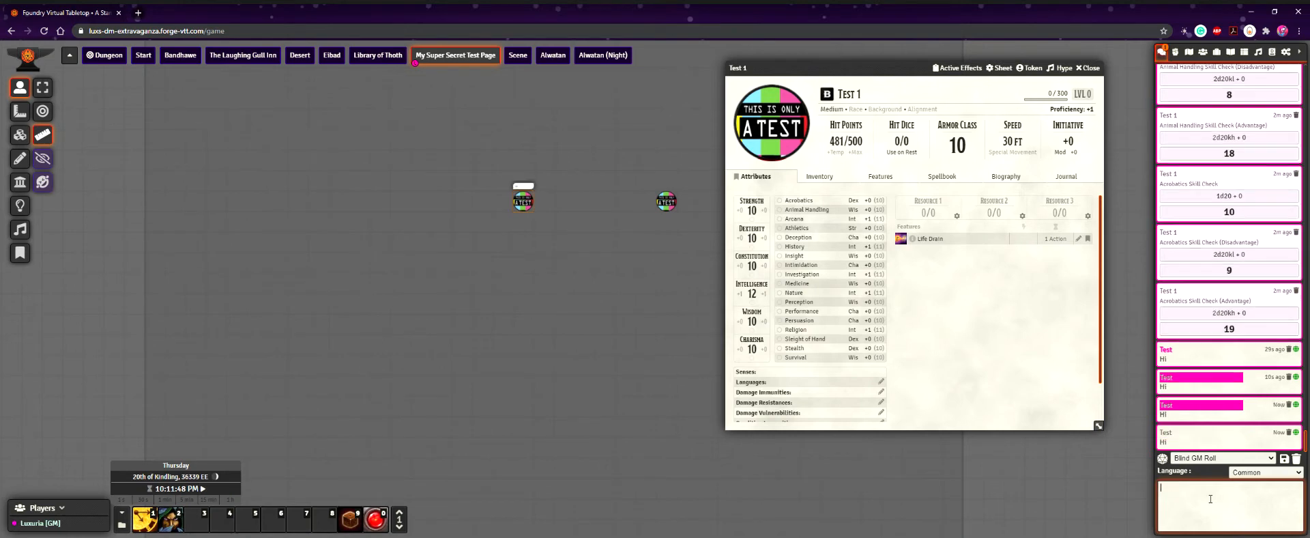
- Reopen the Midi QOL settings and show the Untarget at end of turn and Players control owned hidden tokens options
click(1286, 52)
click(1190, 164)
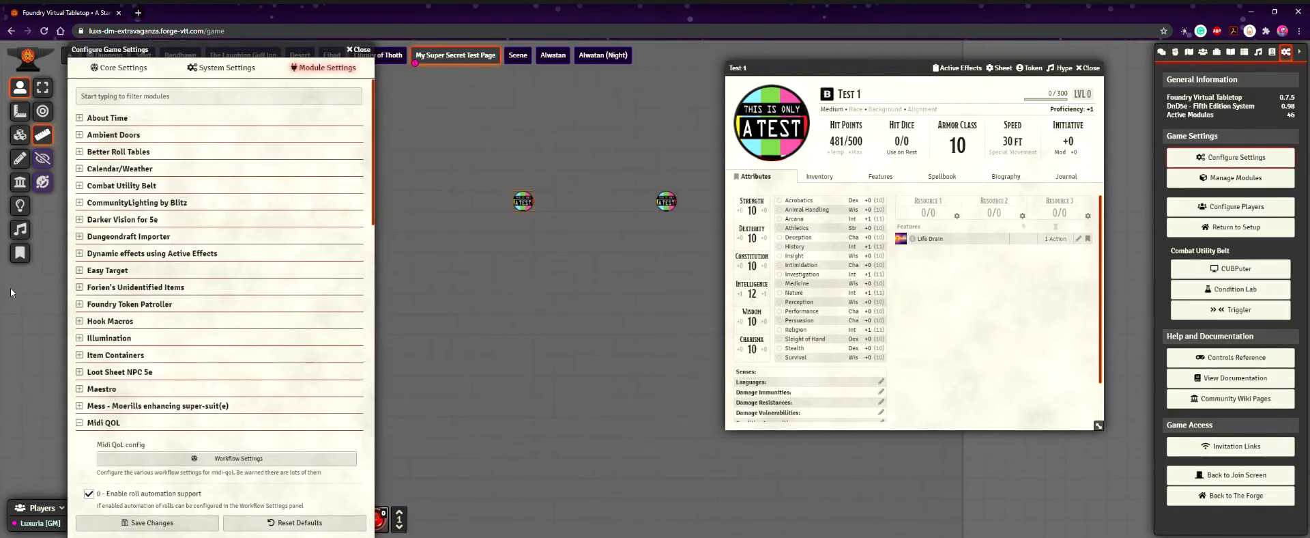
scroll(137, 346, down, 5)
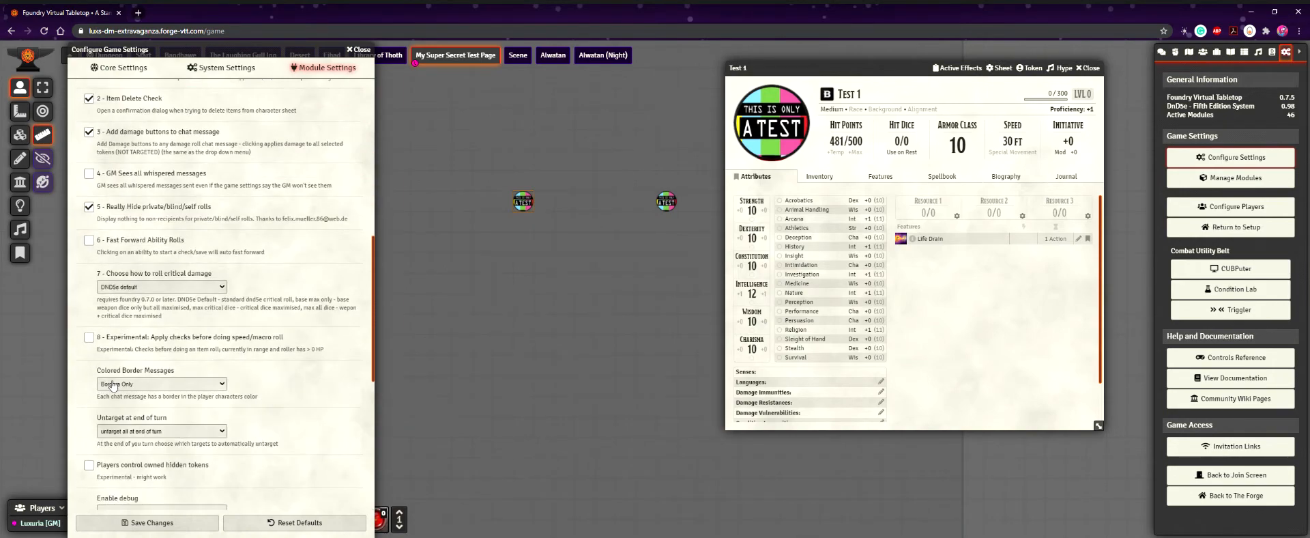
scroll(111, 384, down, 3)
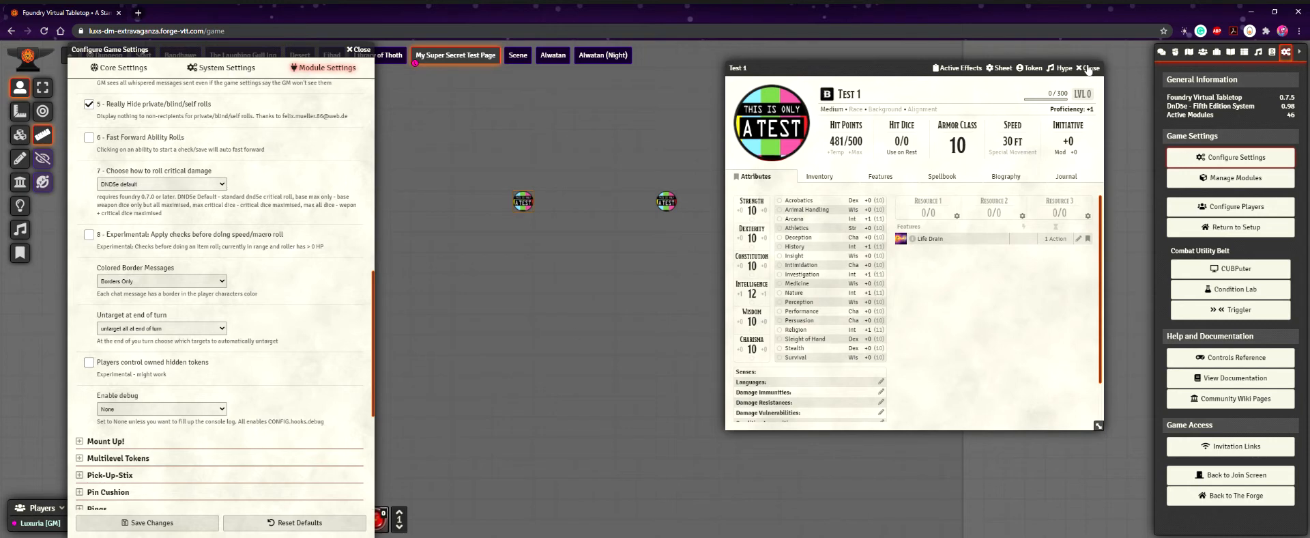
- Minimise the Test 1 sheet, activate token selection and make the second test token hidden, with the settings window moved aside
double_click(891, 68)
drag(718, 287, 782, 279)
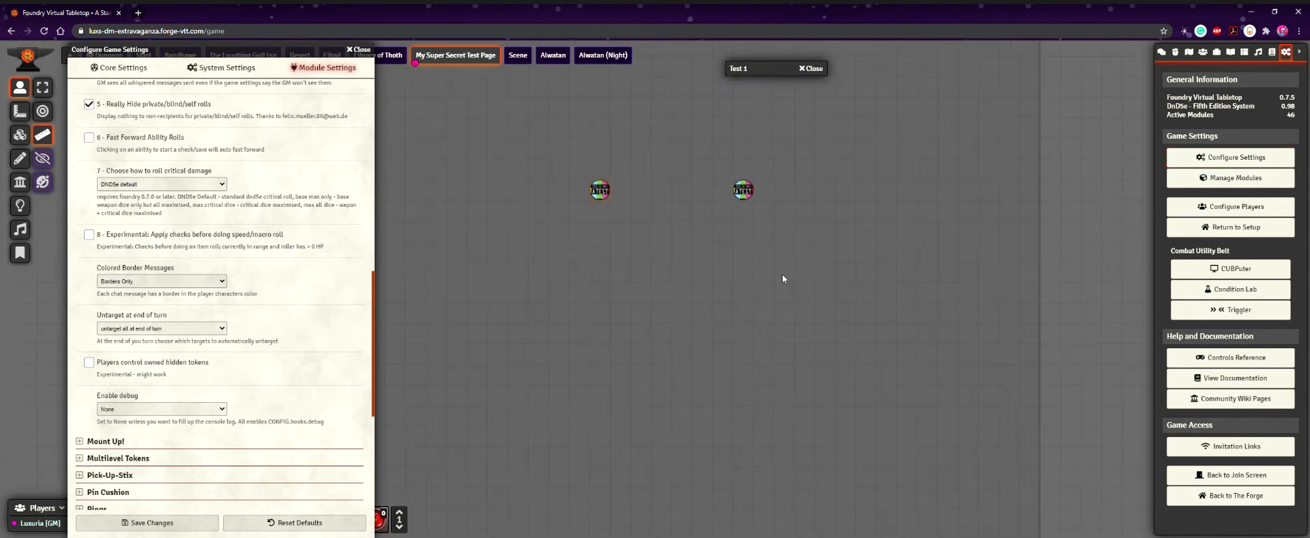
click(42, 88)
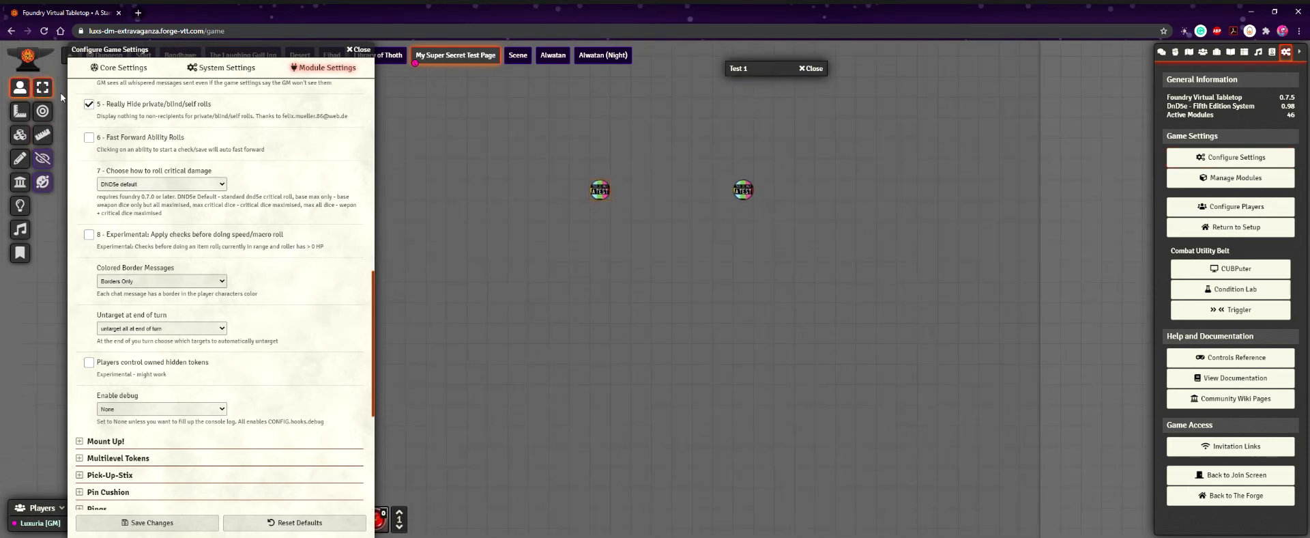
drag(860, 237, 734, 329)
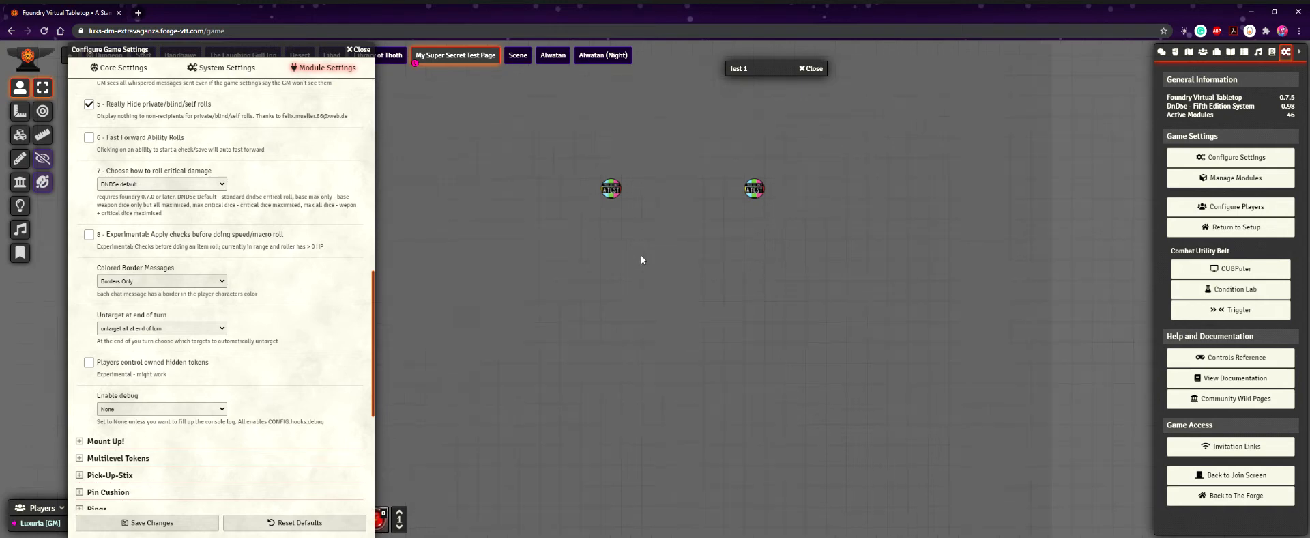
drag(627, 262, 594, 284)
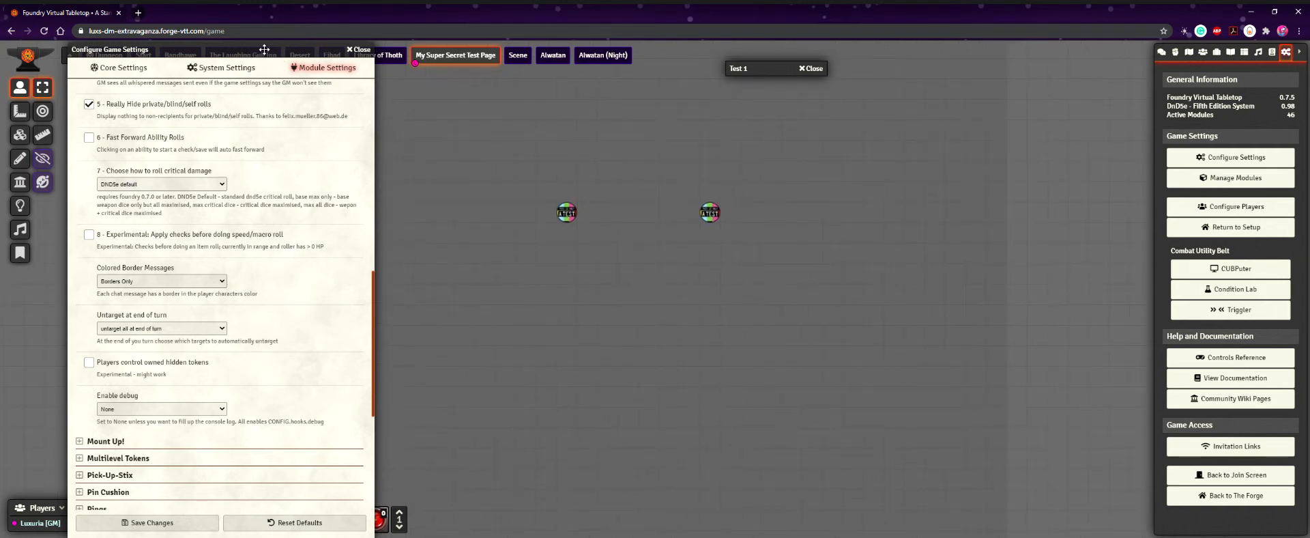
drag(261, 48, 287, 8)
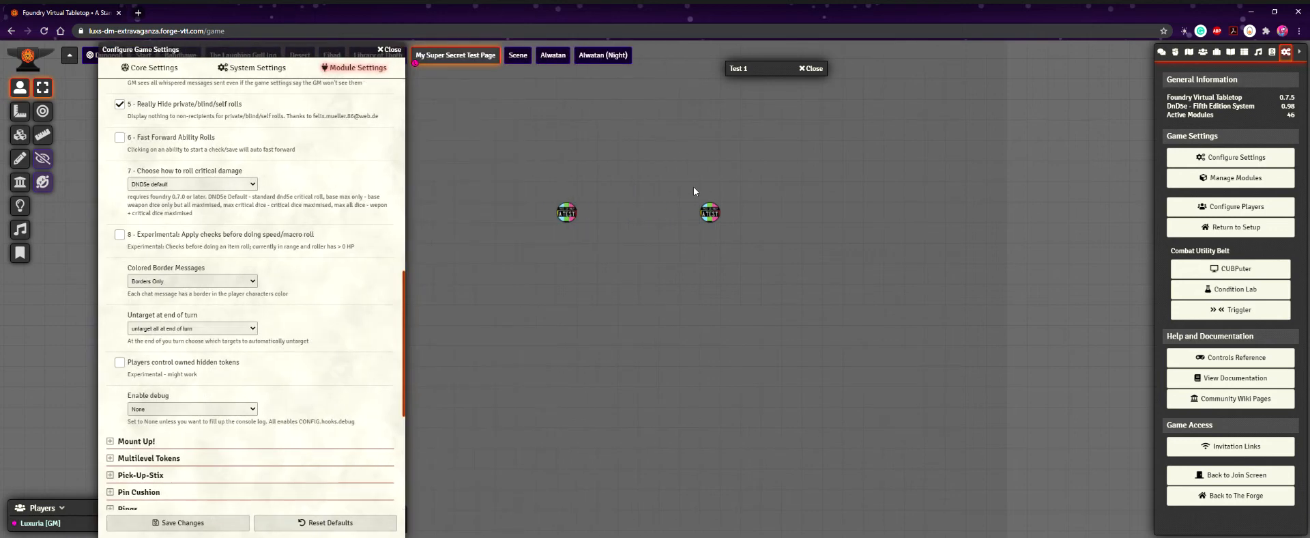
scroll(711, 227, up, 3)
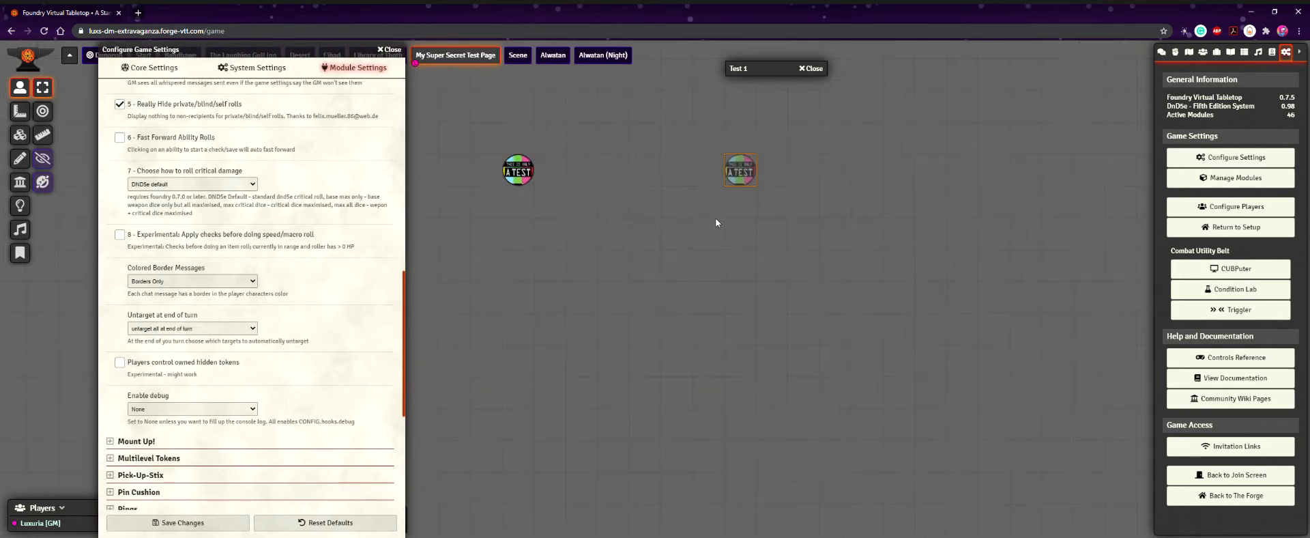
- Move the settings window and calendar widget aside, and examine the Invisible macro's token.update command before closing the macro
drag(274, 54, 398, 54)
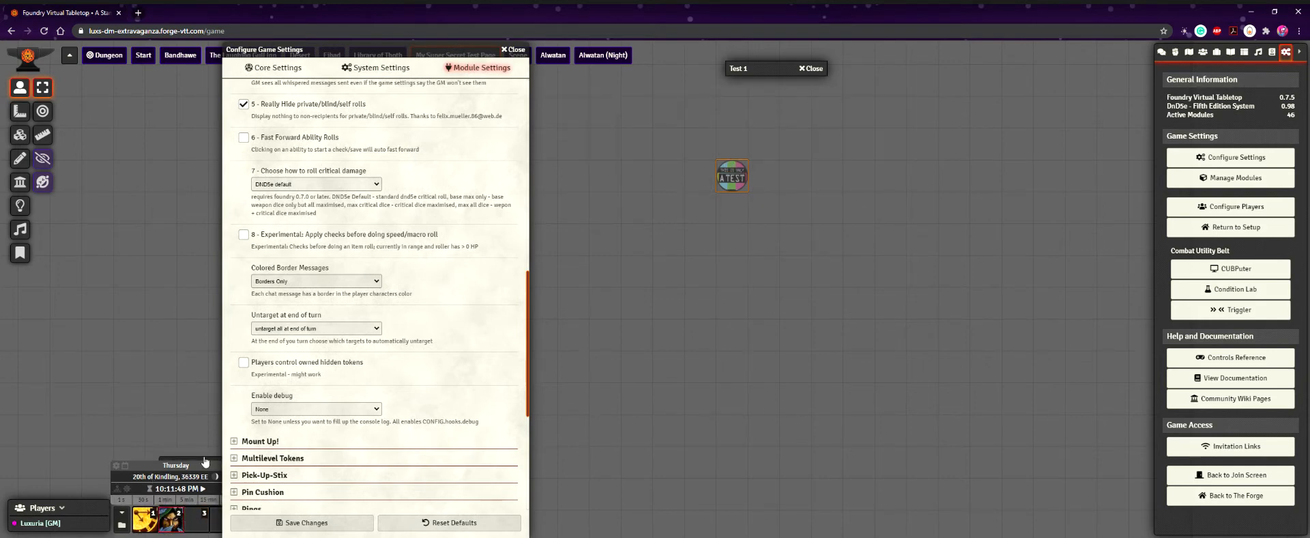
drag(195, 466, 121, 406)
right_click(181, 517)
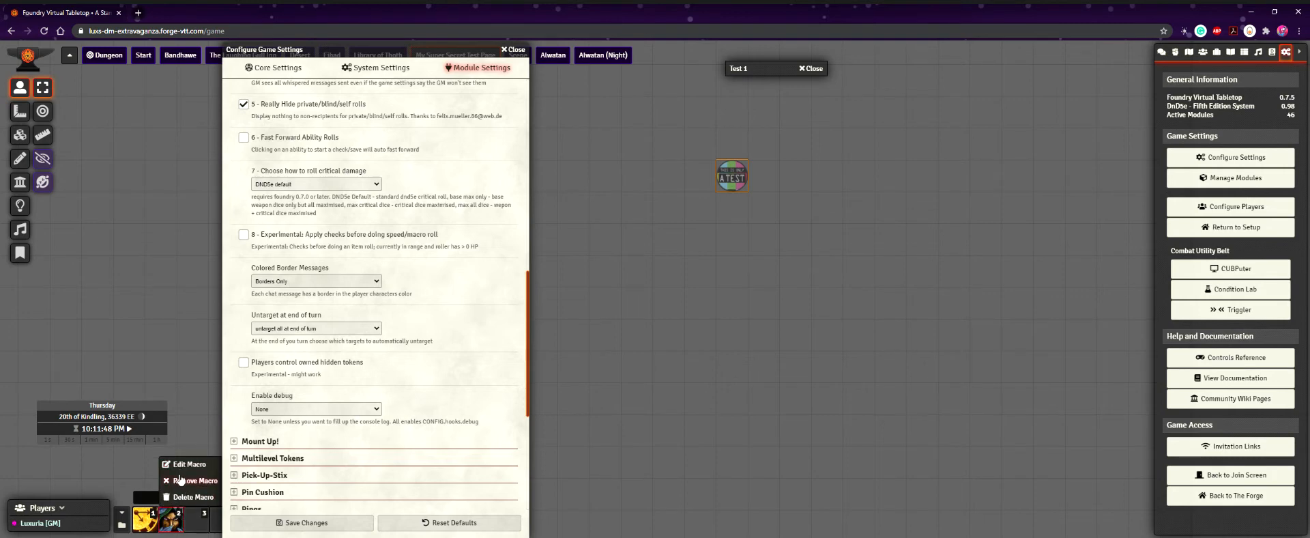
drag(376, 50, 556, 49)
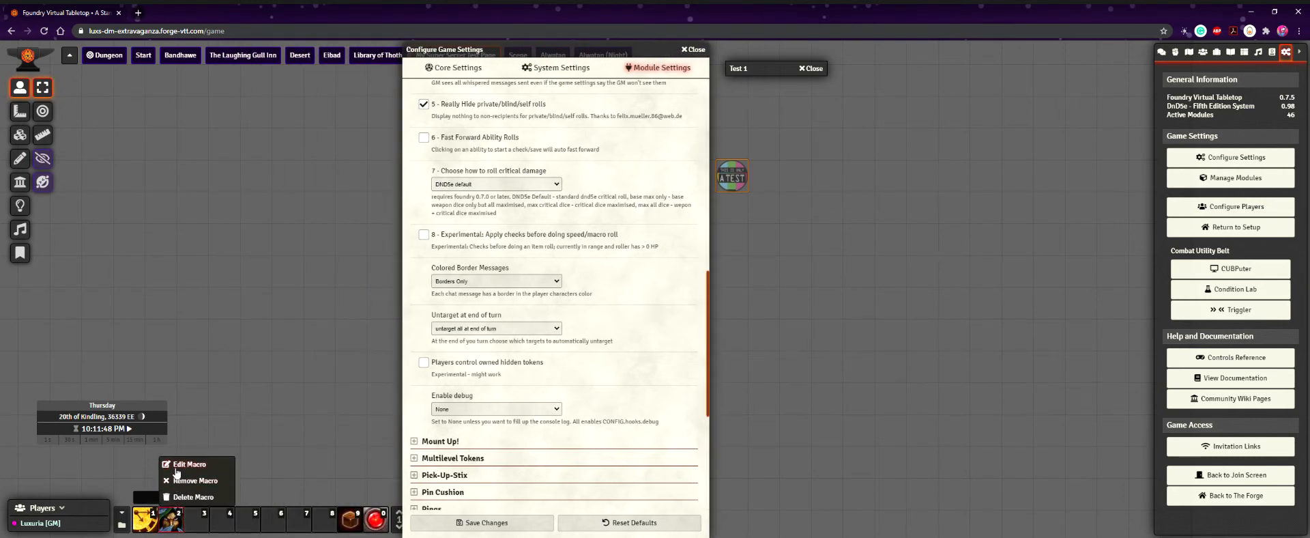
click(179, 465)
click(701, 326)
drag(700, 326, 511, 321)
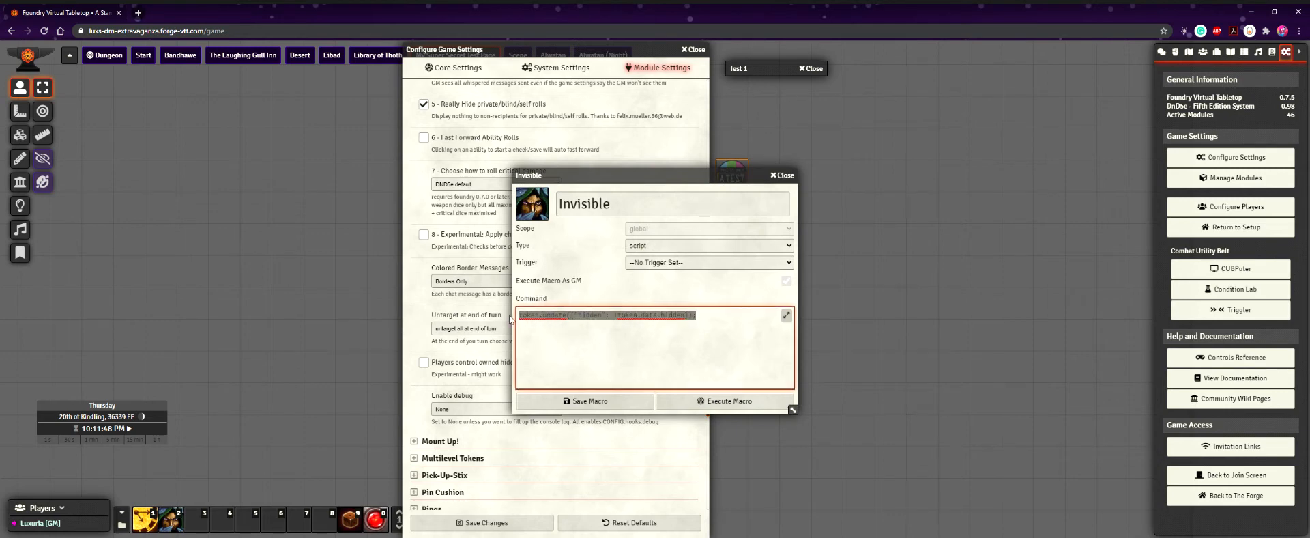
click(573, 315)
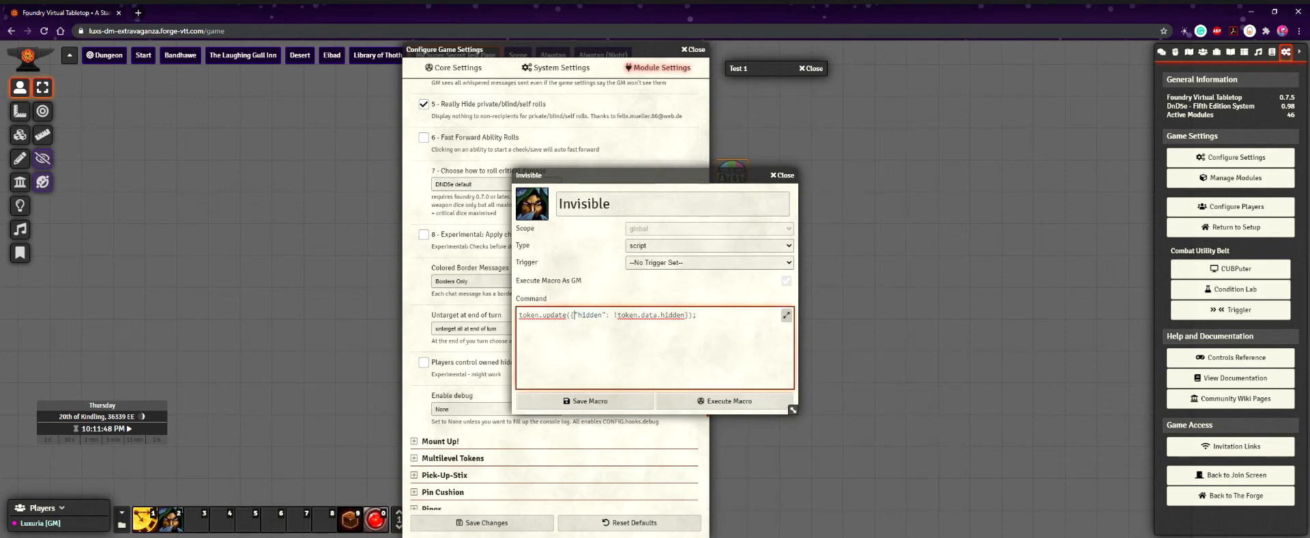
click(783, 175)
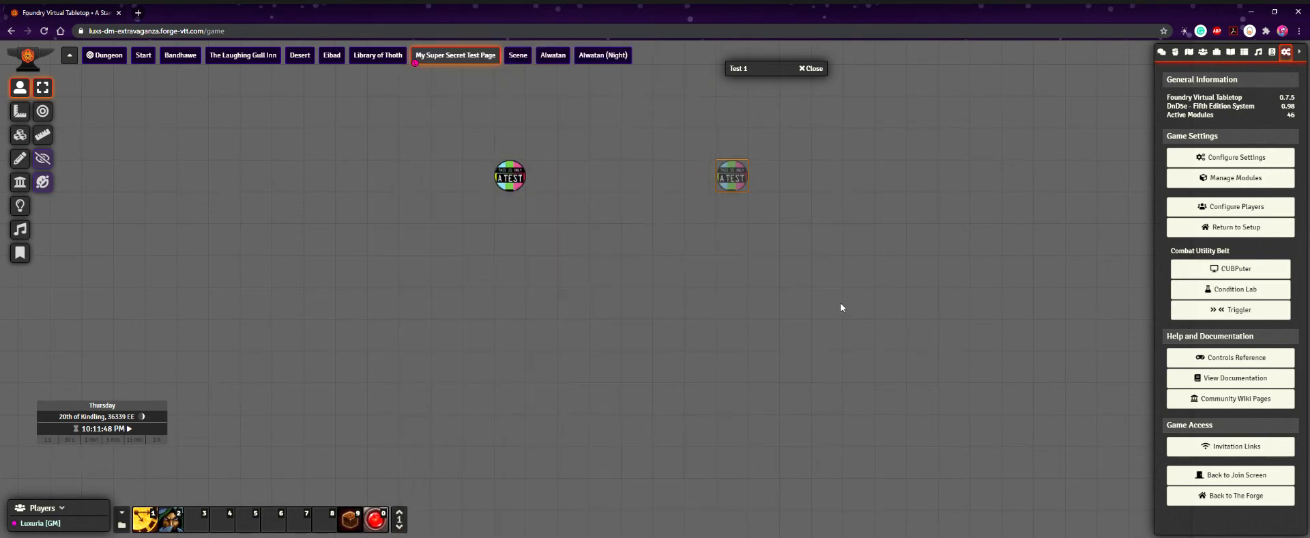
- Reopen the game settings in a minimised window away from the scene tabs and put the calendar widget back above the macro bar
drag(846, 303, 760, 314)
scroll(758, 305, down, 7)
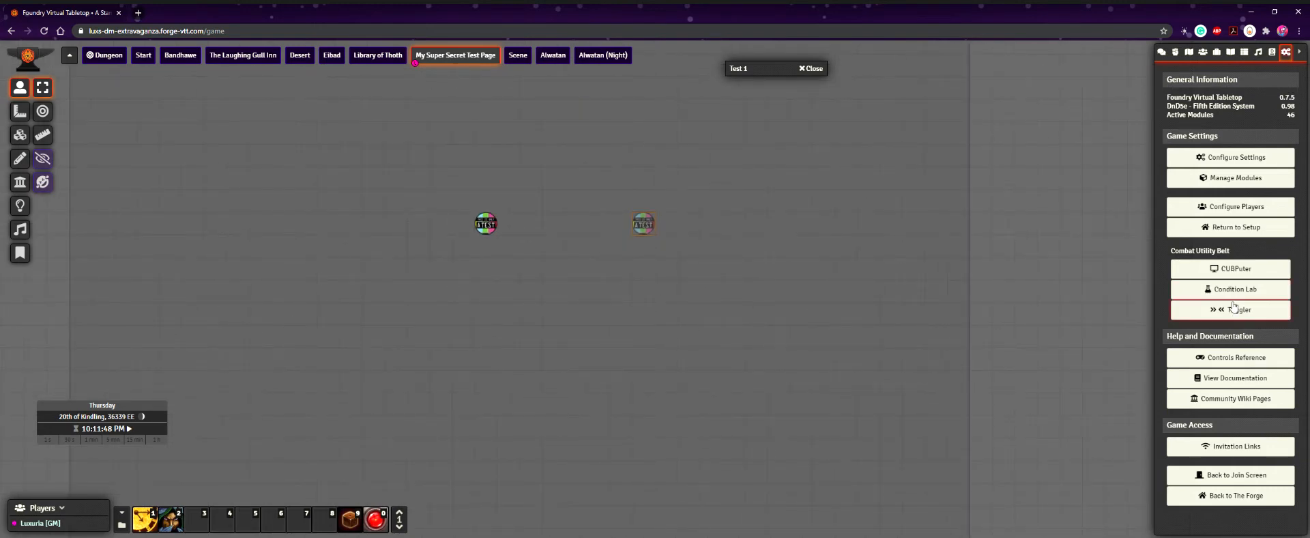
click(1262, 161)
double_click(615, 55)
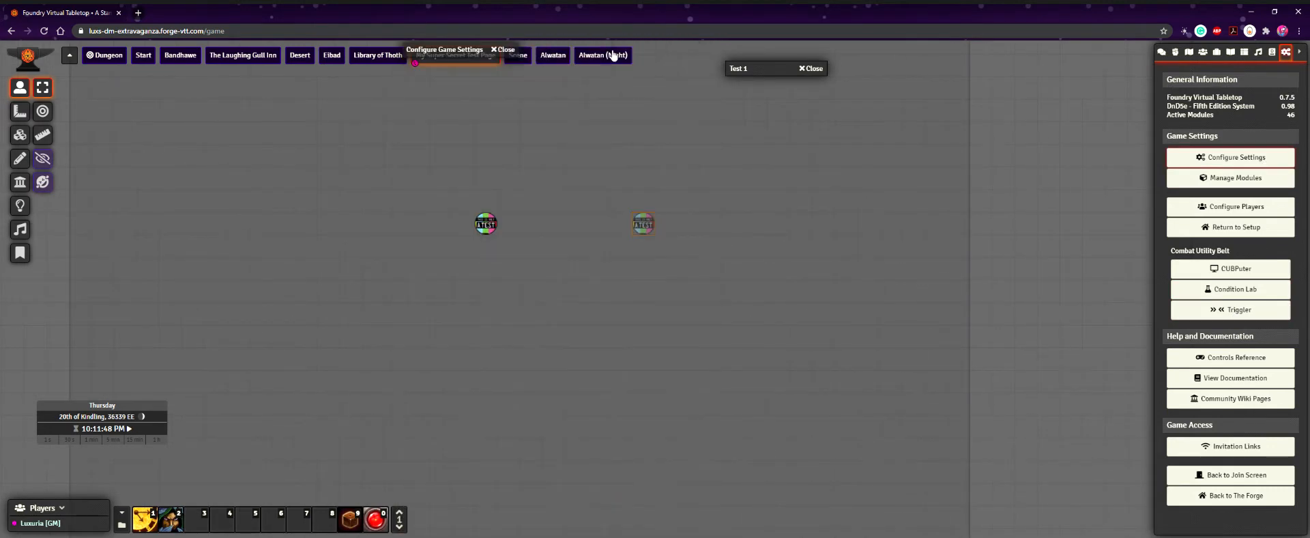
drag(464, 51, 238, 81)
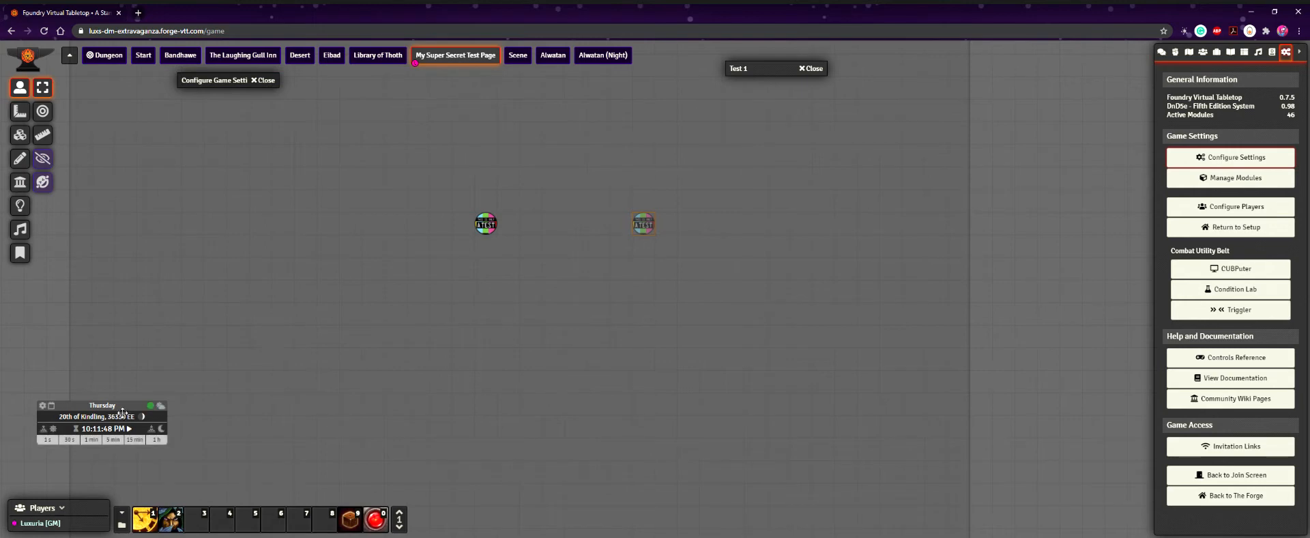
drag(121, 411, 197, 471)
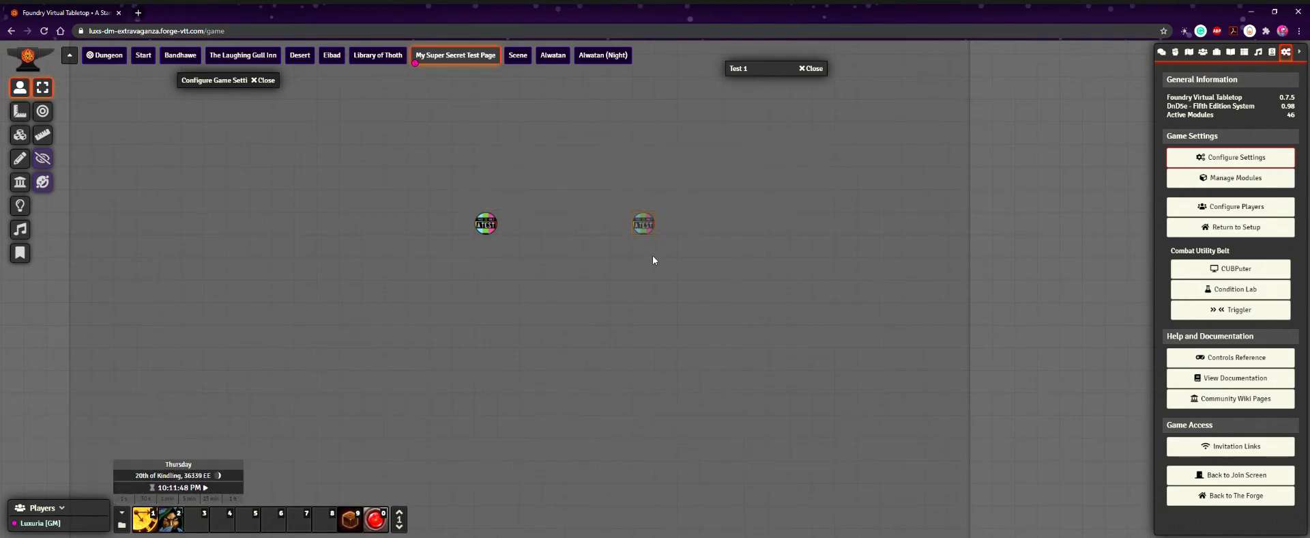
- Restore the minimised game settings window and position it clear of both test tokens
mouse_move(648, 232)
double_click(213, 79)
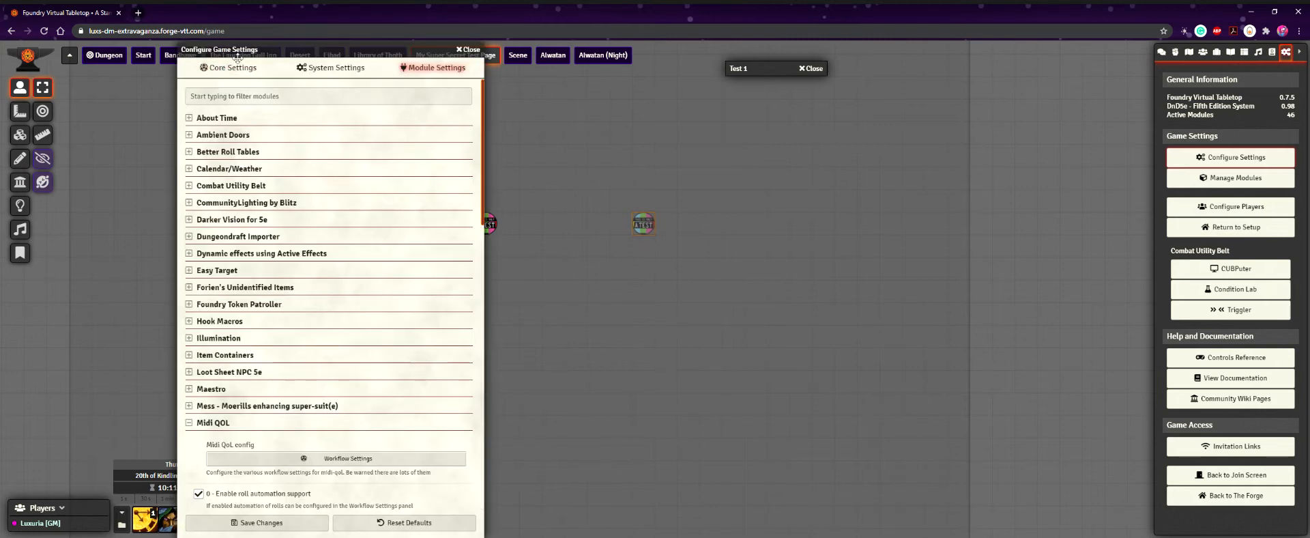
drag(237, 57, 116, 58)
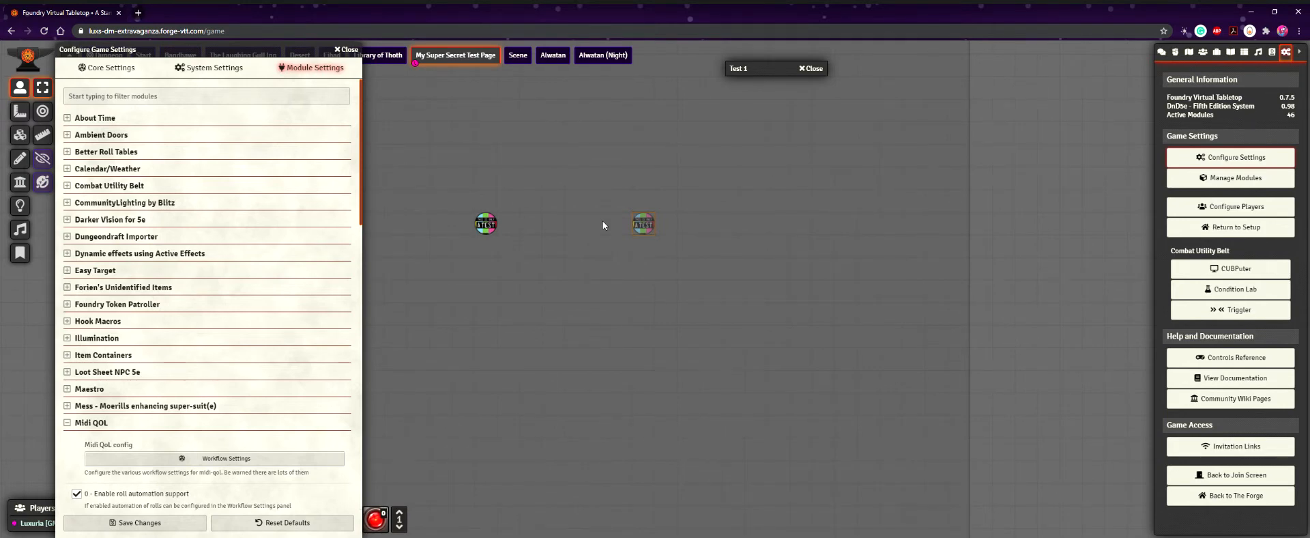
- Select the hidden test token and make it visible again
drag(600, 323, 640, 299)
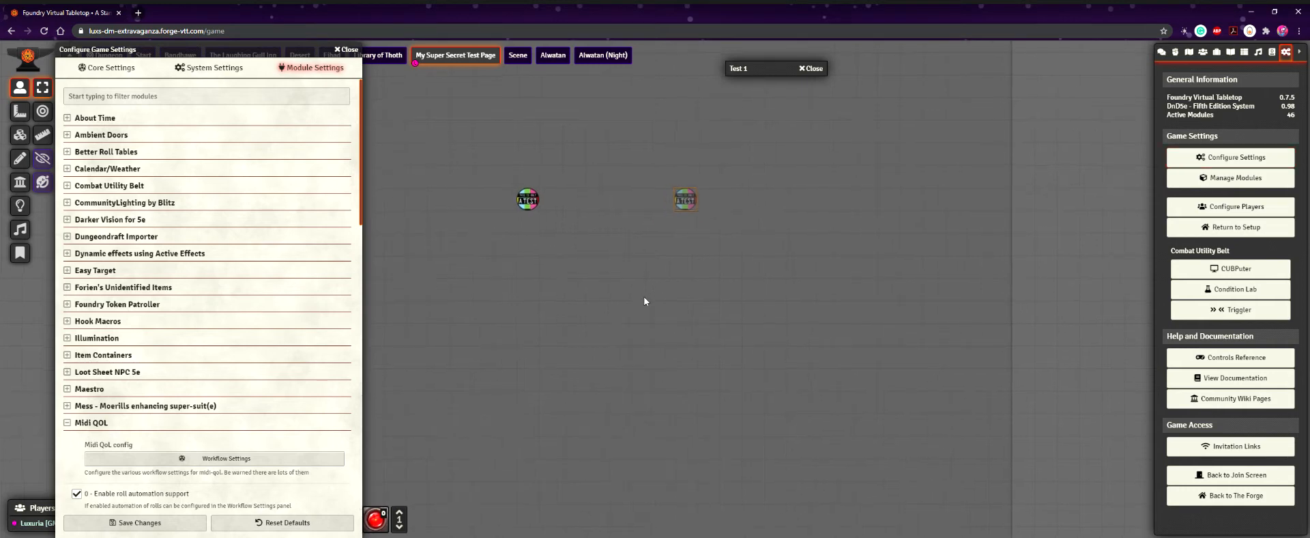
mouse_move(691, 206)
mouse_down()
mouse_move(690, 251)
mouse_move(693, 204)
mouse_up()
drag(740, 237, 716, 246)
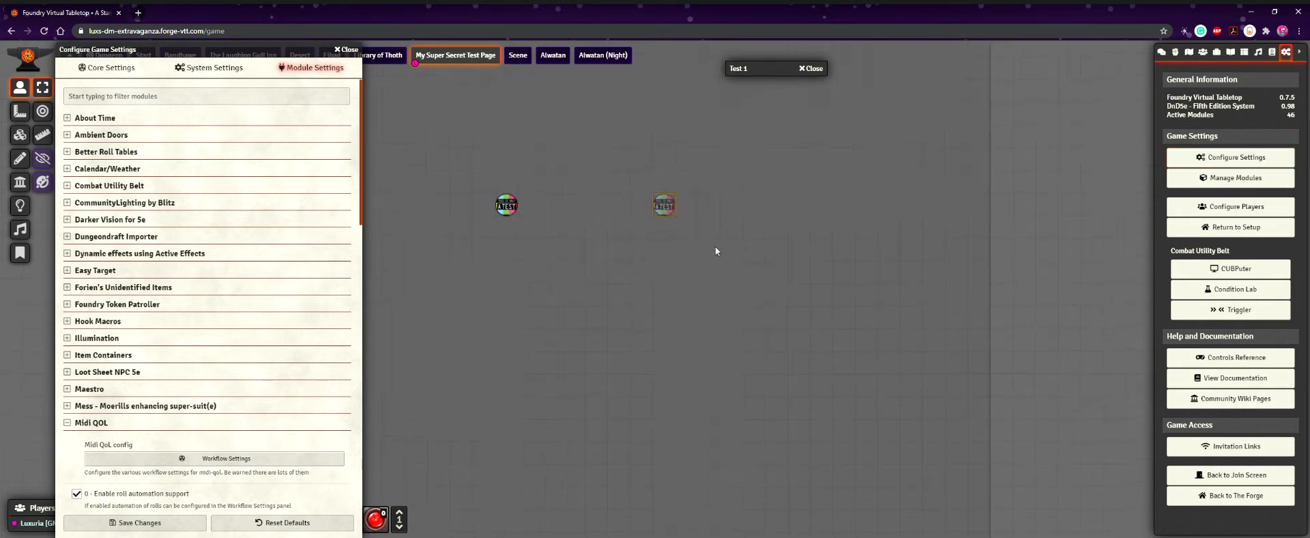
click(662, 231)
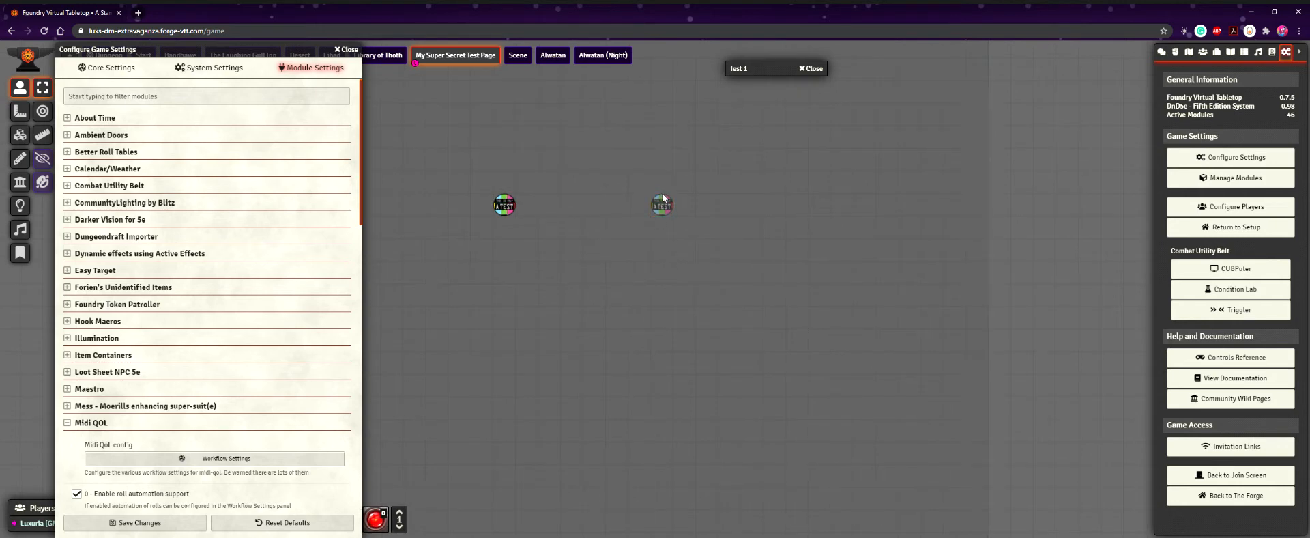
mouse_move(662, 220)
- Review the Enable debug option, briefly show the browser's developer tools, and return to Midi QOL's Workflow Settings entry
scroll(212, 300, down, 10)
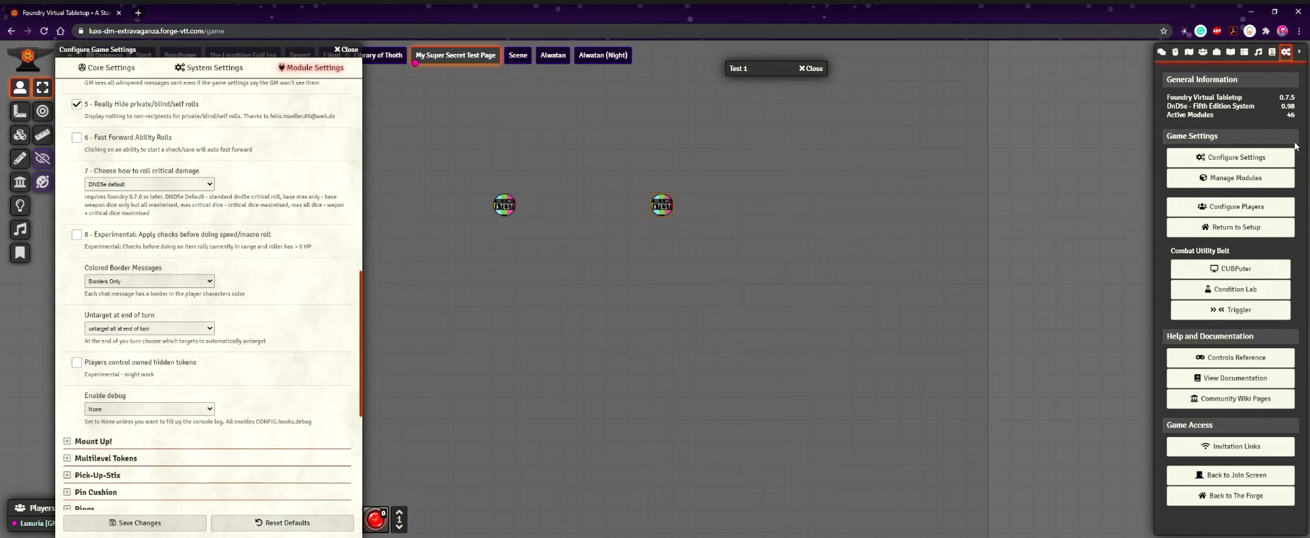
key(F12)
key(F12)
scroll(334, 167, up, 5)
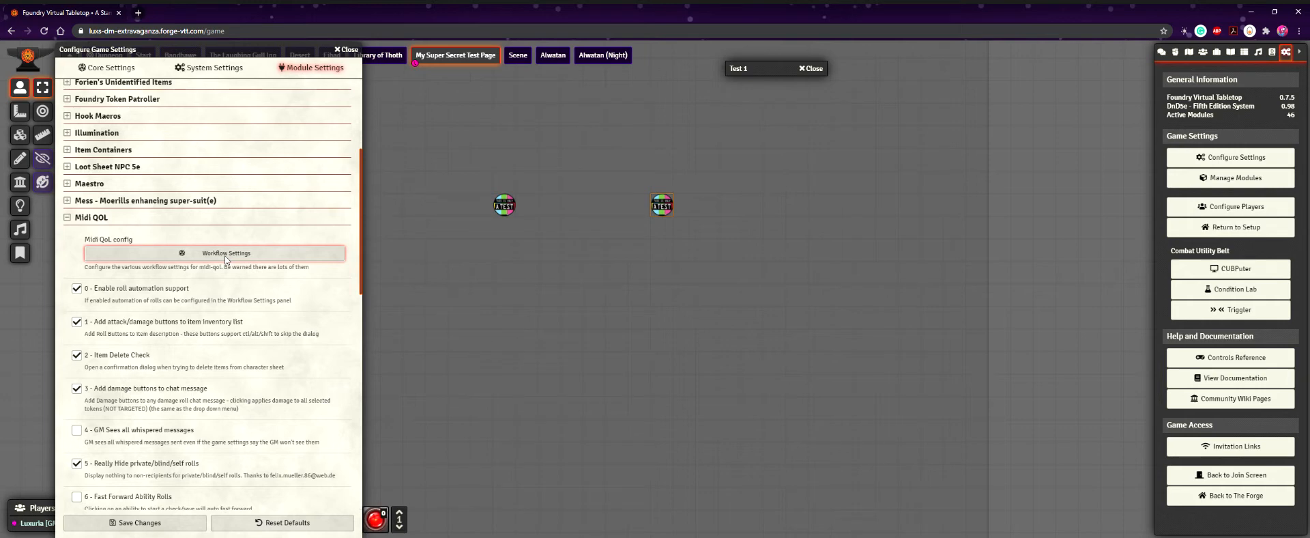
- Briefly show the browser's developer console and open Midi QOL's Workflow Settings
key(F12)
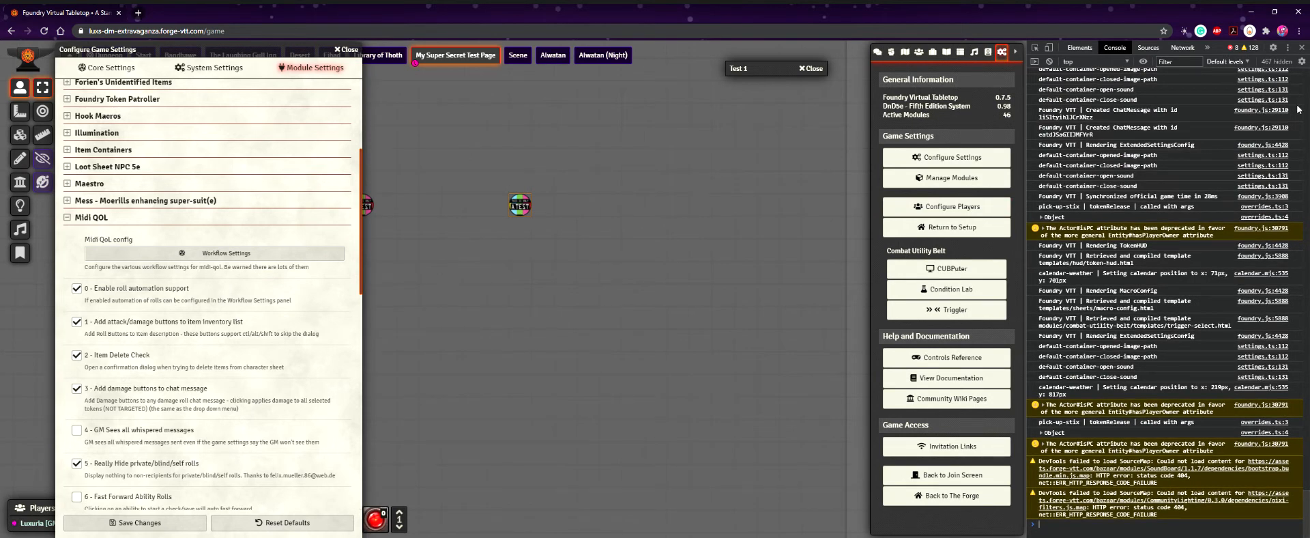
click(1301, 48)
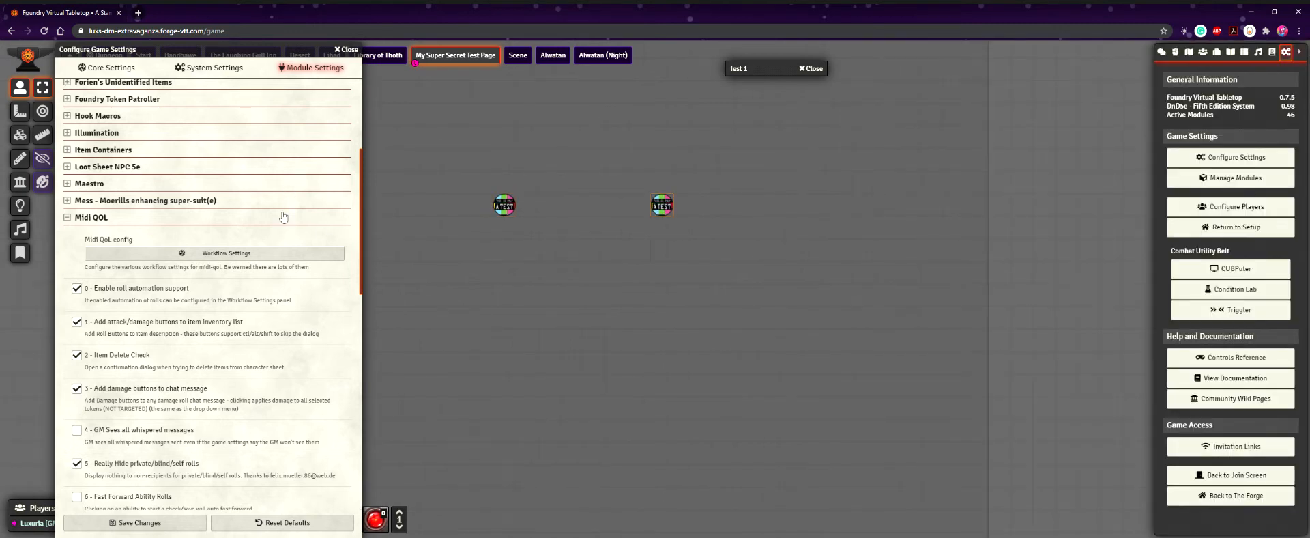
click(217, 254)
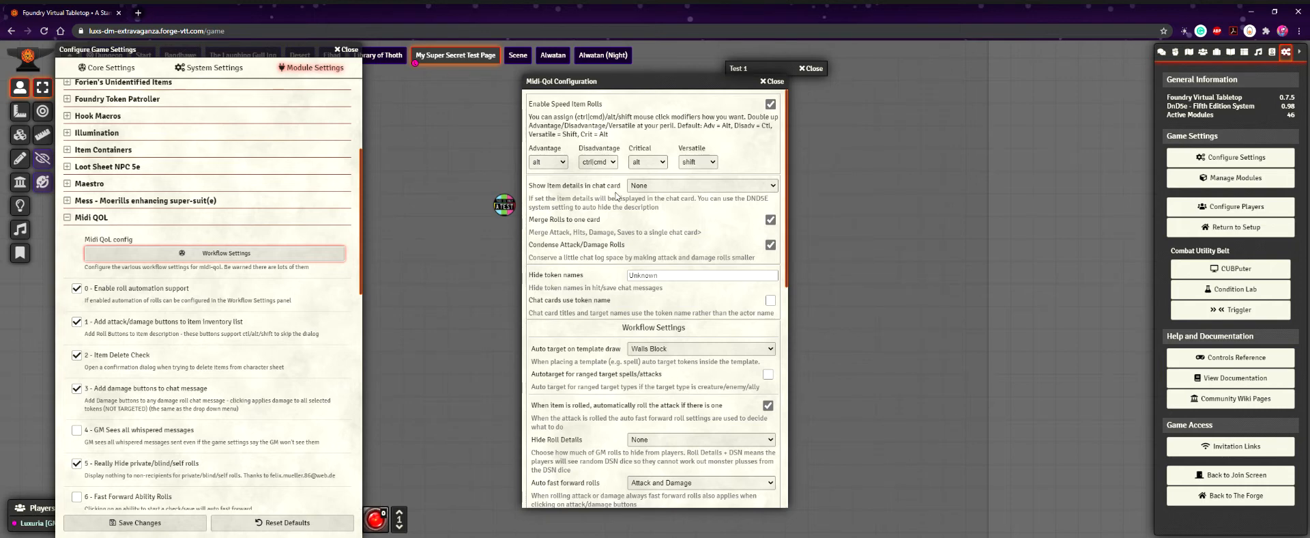
- Review the Advantage, Disadvantage, Critical and Versatile modifier choices under Enable Speed Item Rolls
click(564, 163)
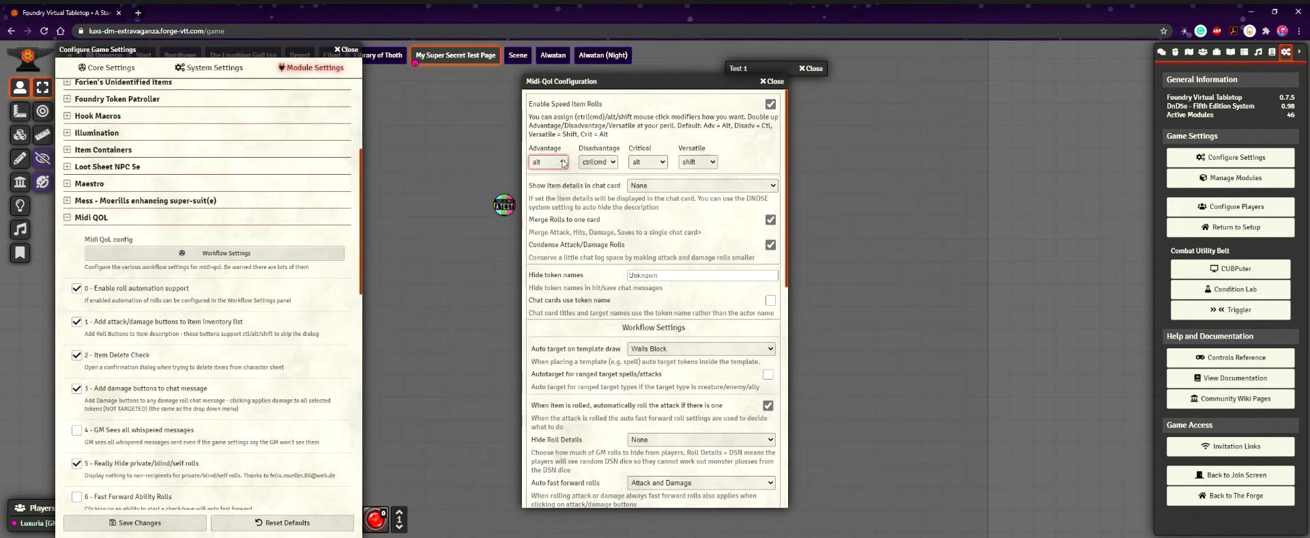
click(609, 163)
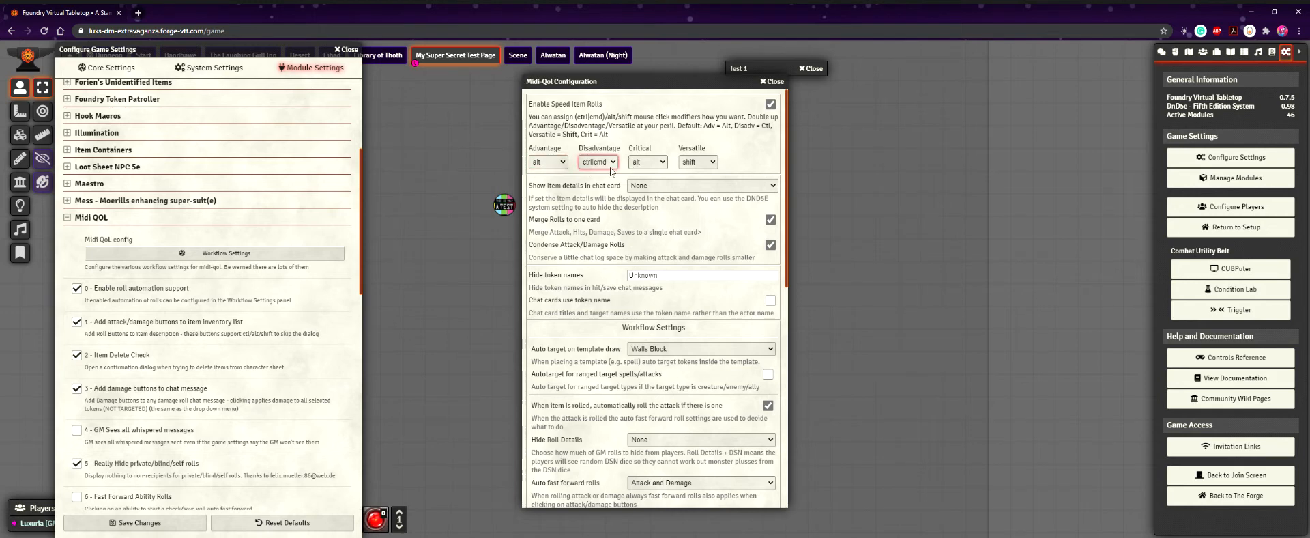
click(635, 164)
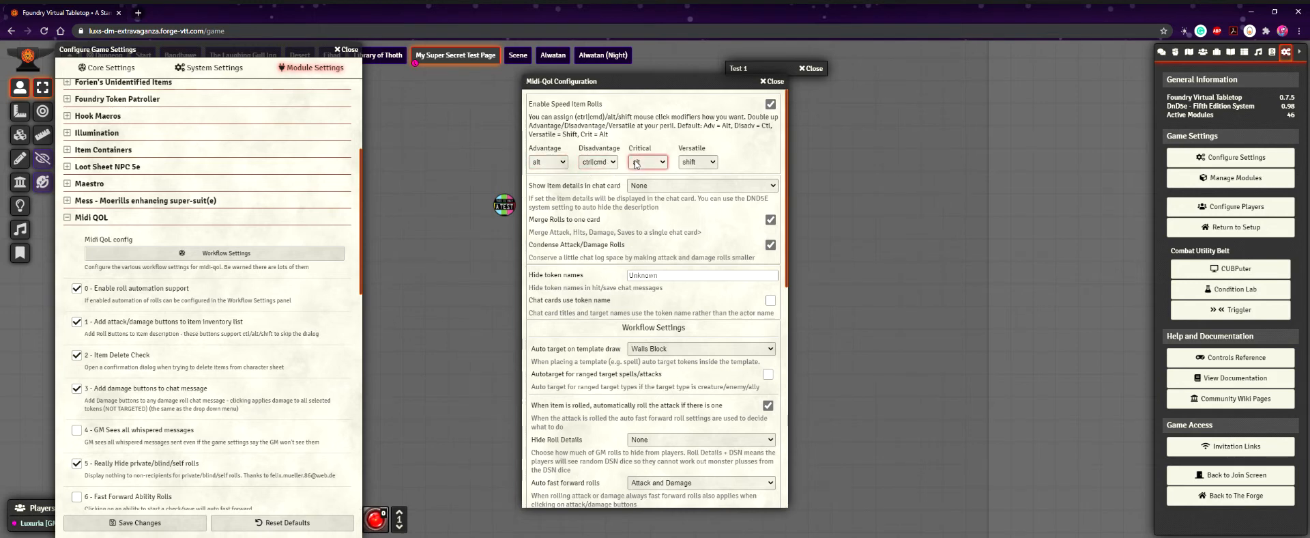
click(702, 163)
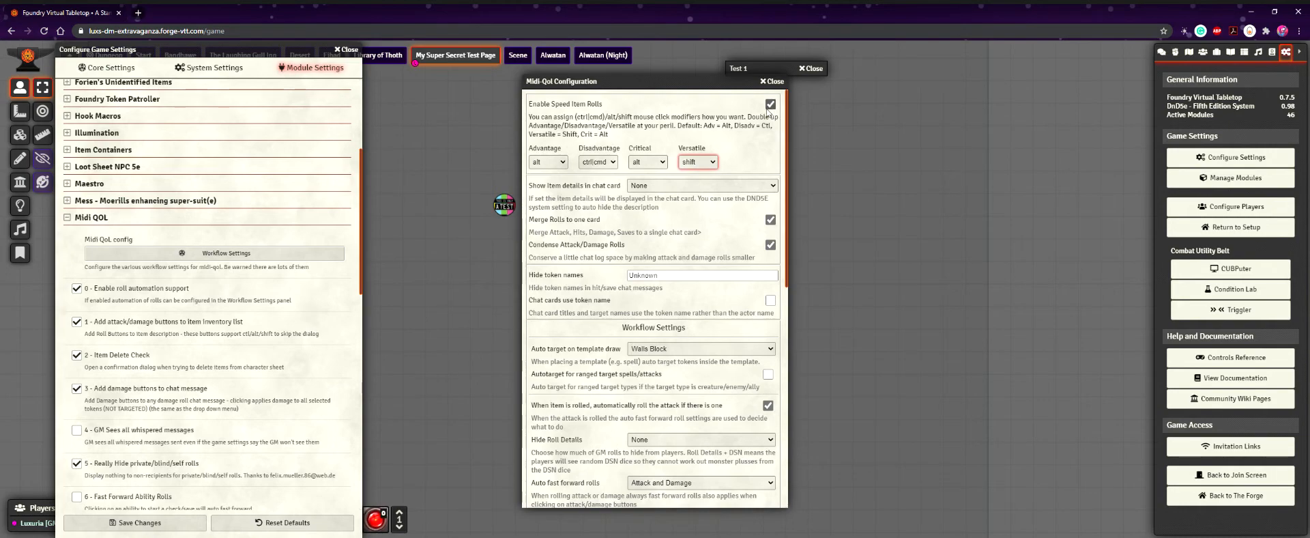
- Open the Test 1 character sheet and place it between the game settings and the Midi QOL configuration window
drag(689, 81, 998, 75)
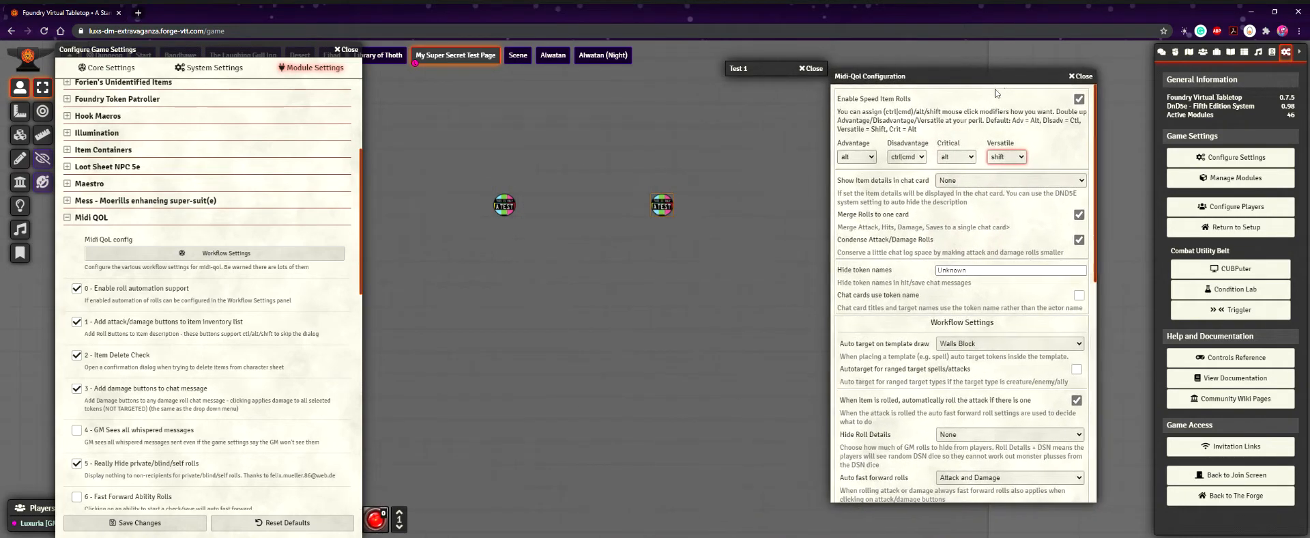
double_click(661, 204)
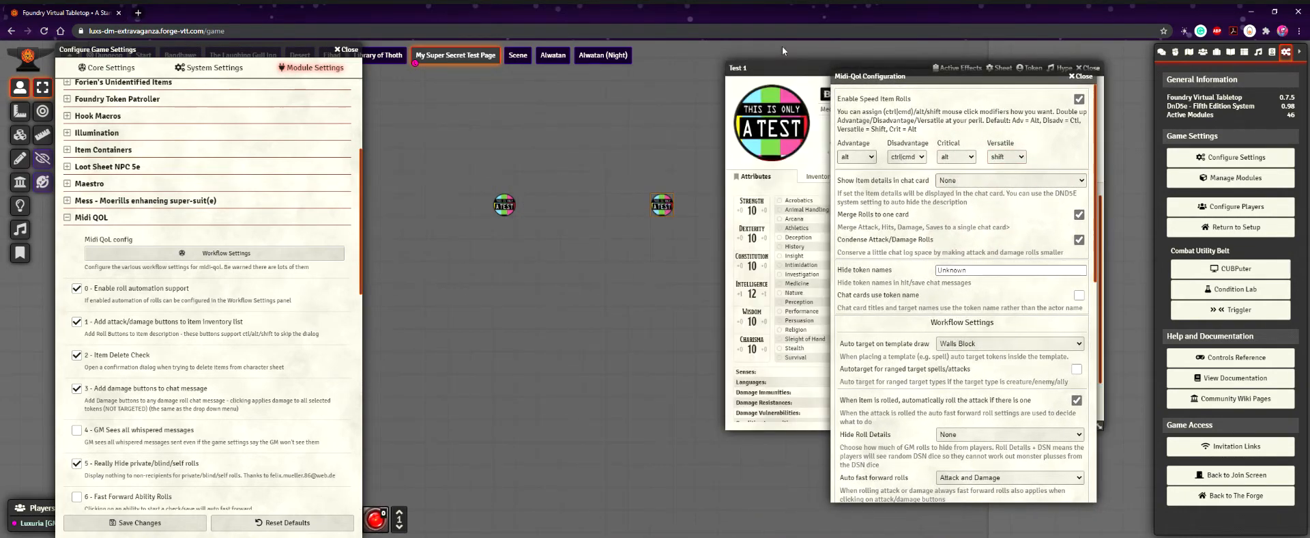
drag(782, 71, 472, 79)
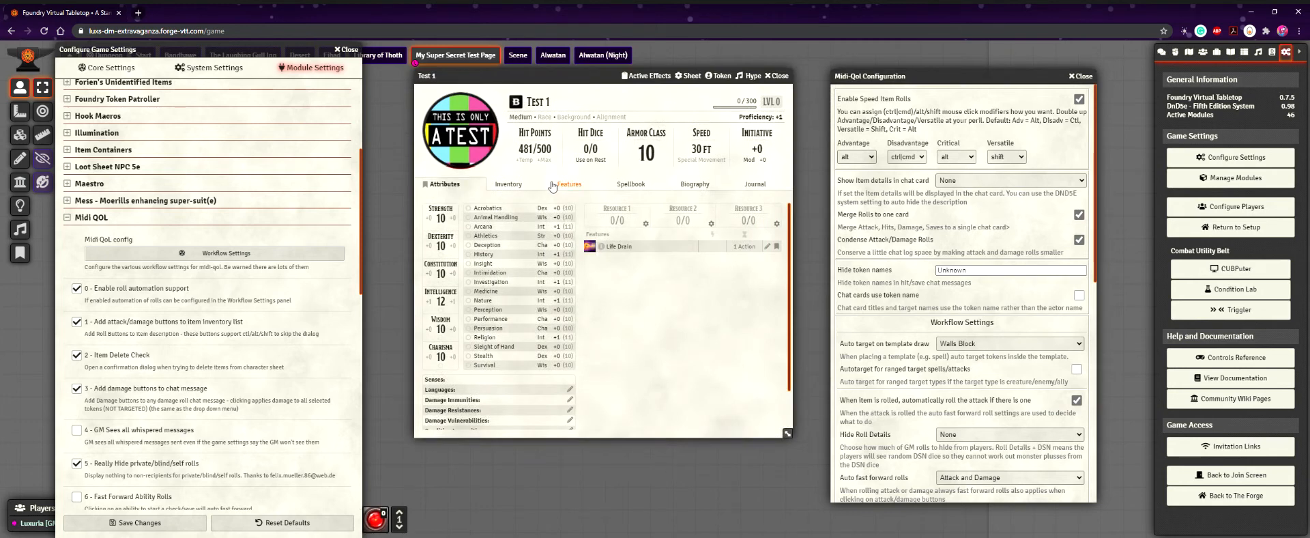
- Look through Test 1's Inventory, Spellbook and Features, and skim the Midi QOL configuration options
click(508, 184)
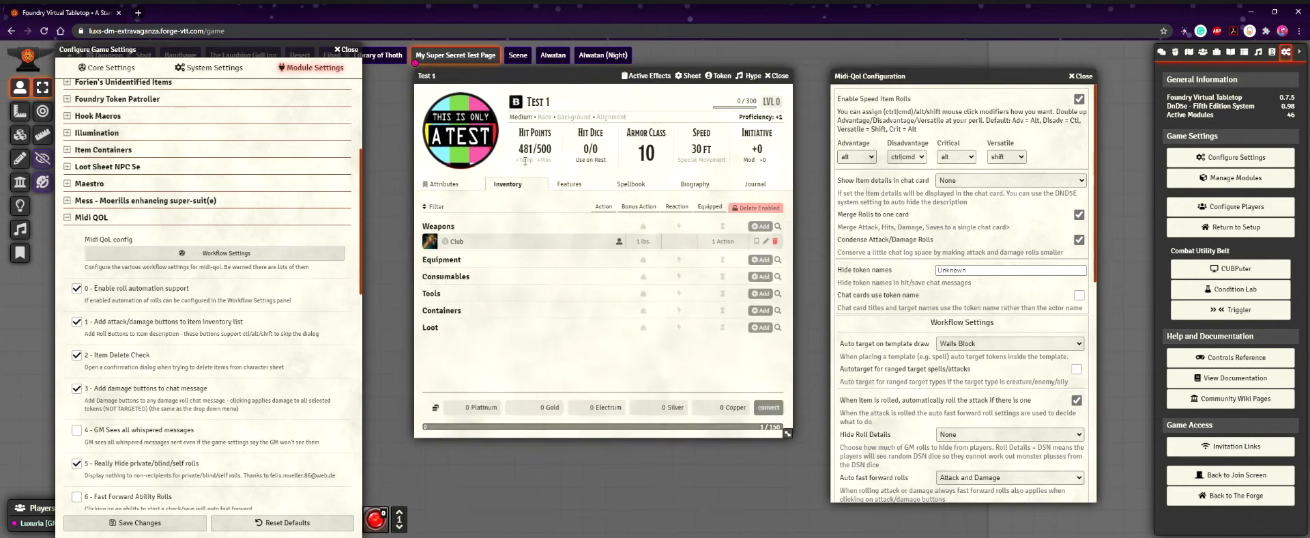
click(629, 185)
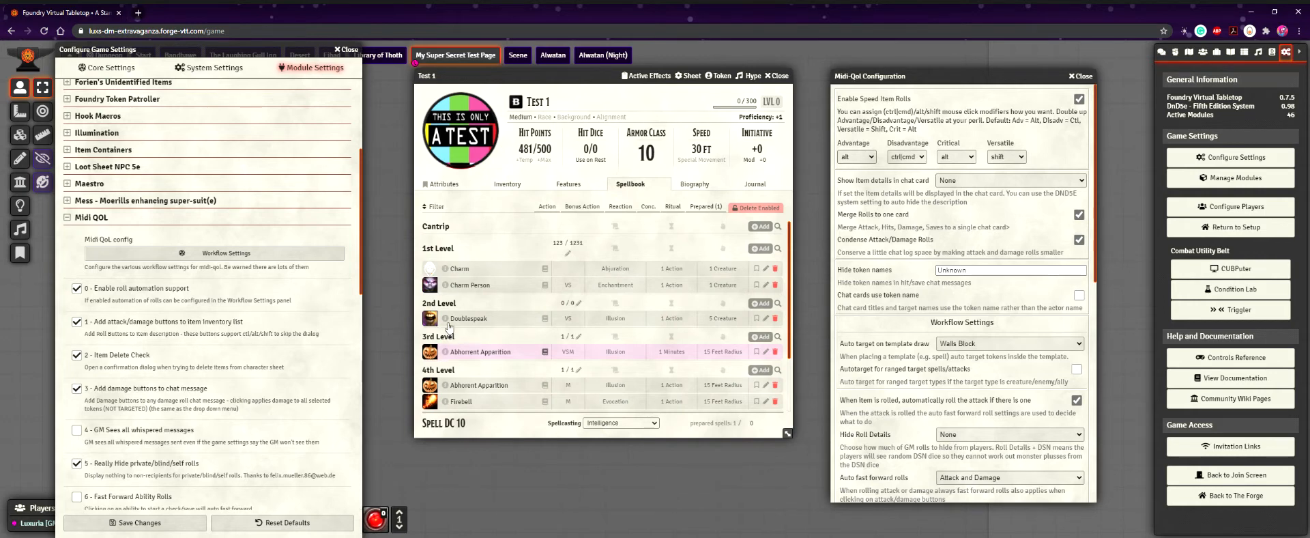
click(568, 185)
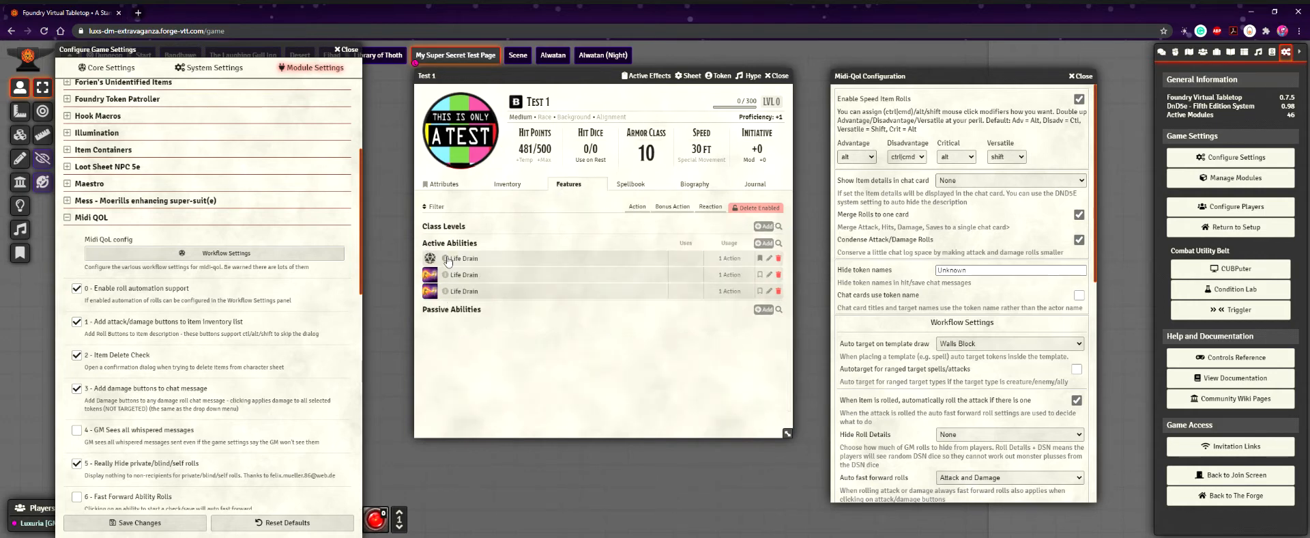
click(630, 184)
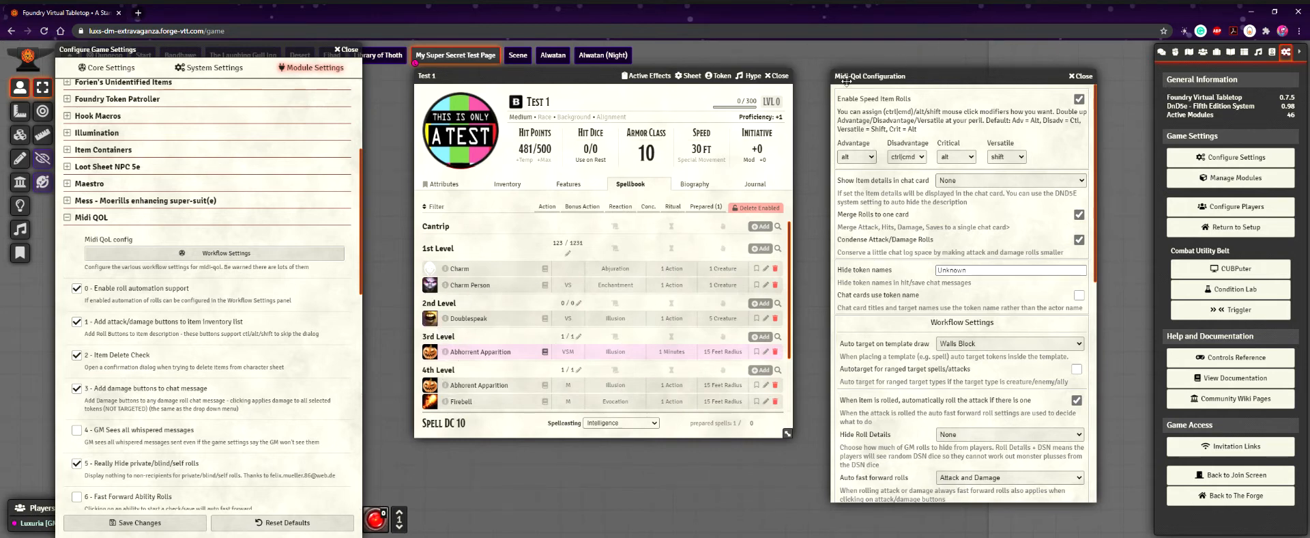
scroll(934, 166, down, 3)
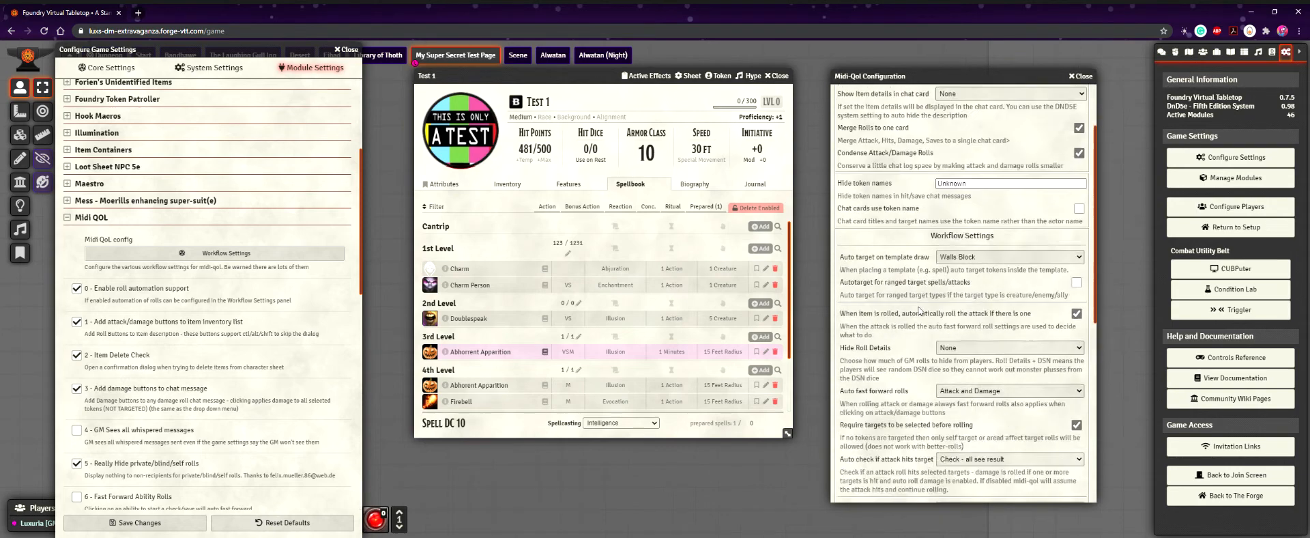
scroll(942, 266, up, 4)
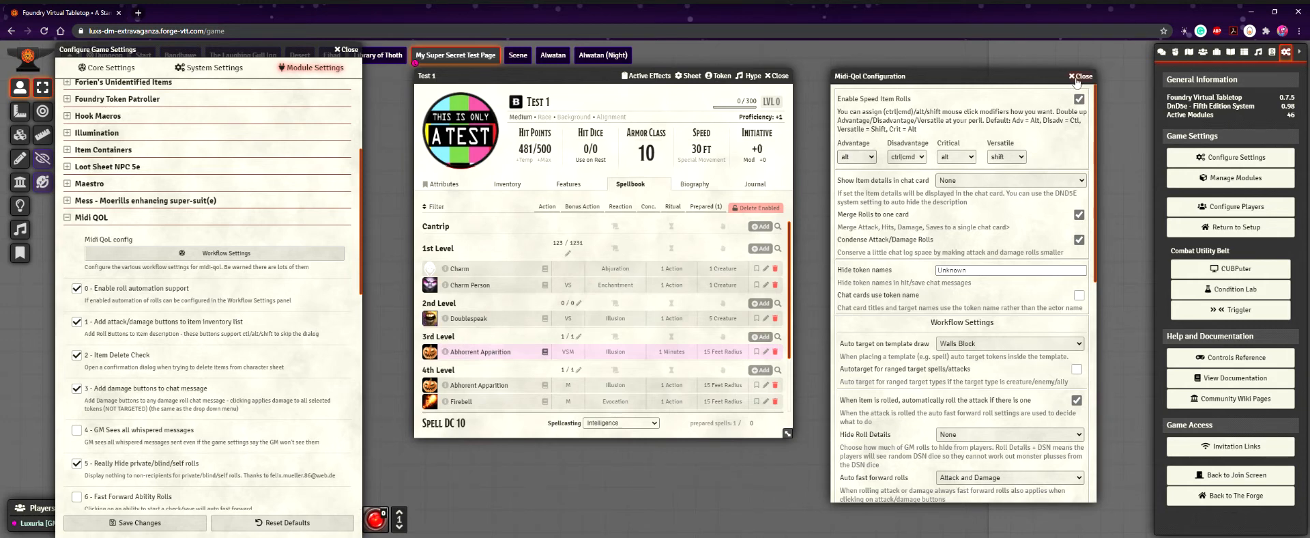
- Swap the two windows so the Midi QOL configuration sits beside the game settings and Test 1's sheet is across from it
drag(582, 74, 874, 65)
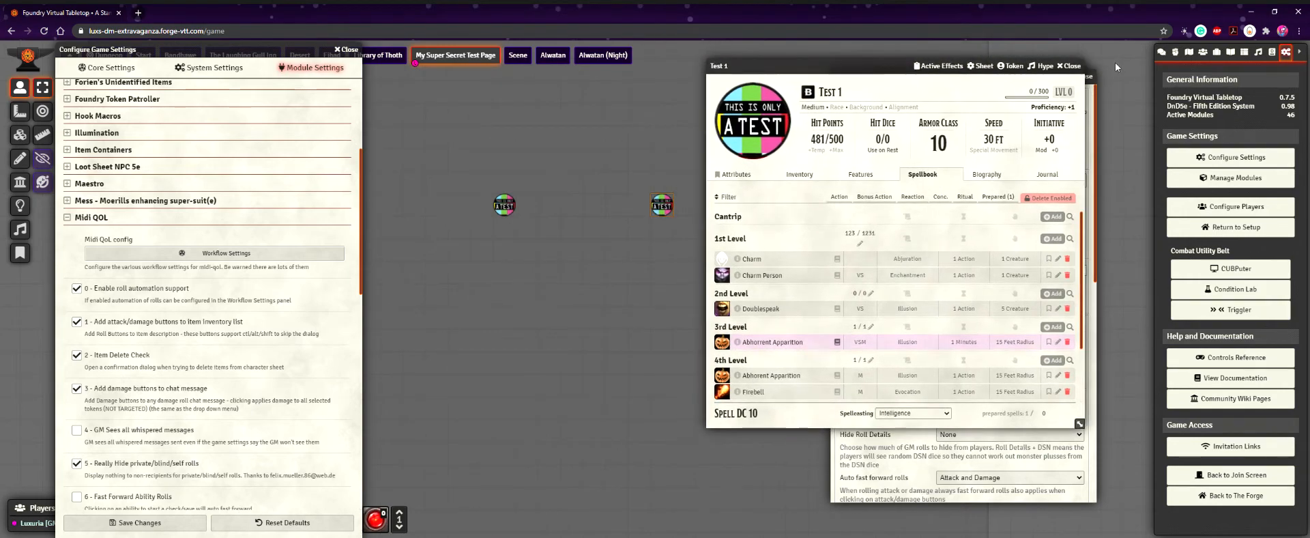
double_click(901, 72)
drag(901, 71, 430, 87)
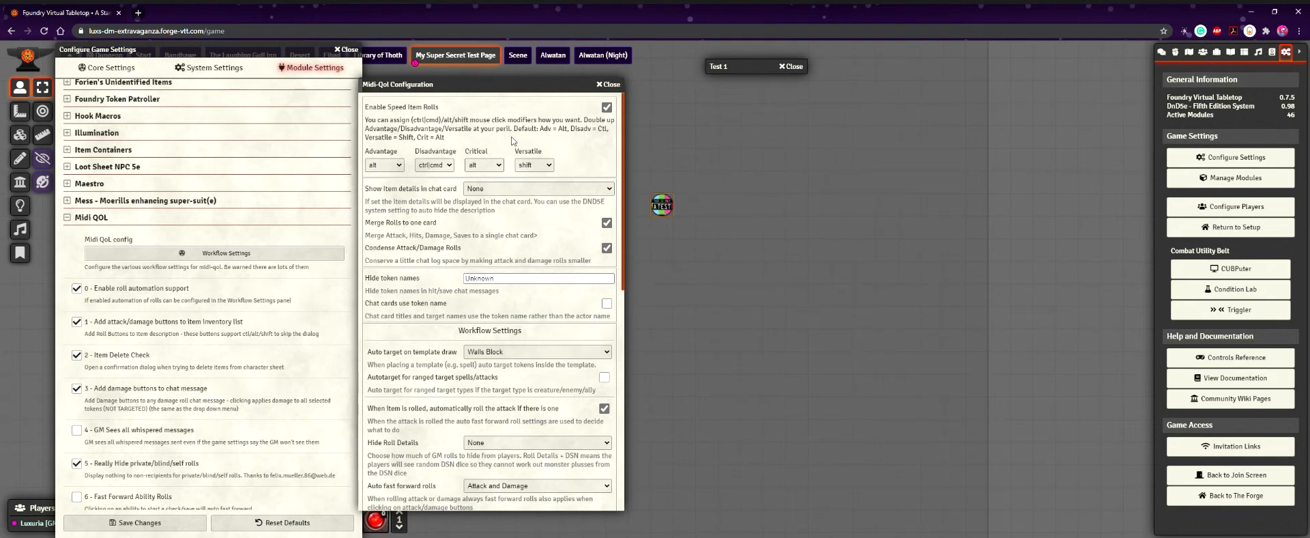
double_click(663, 196)
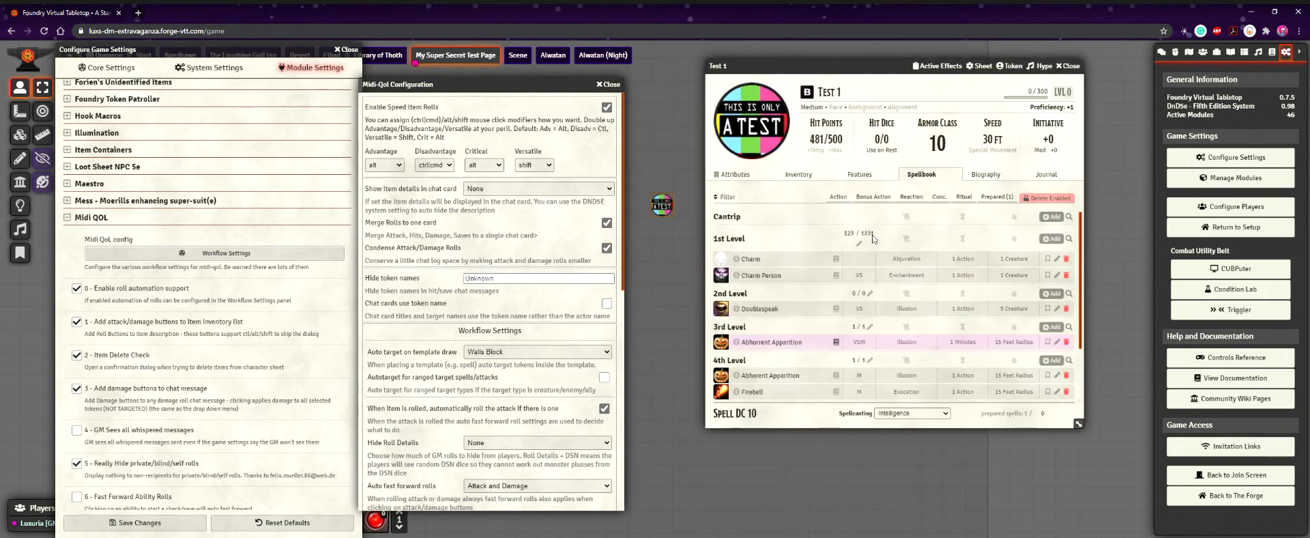
- Expand the Club in Test 1's inventory, roll its damage as a critical hit, and collapse its details
scroll(871, 242, down, 1)
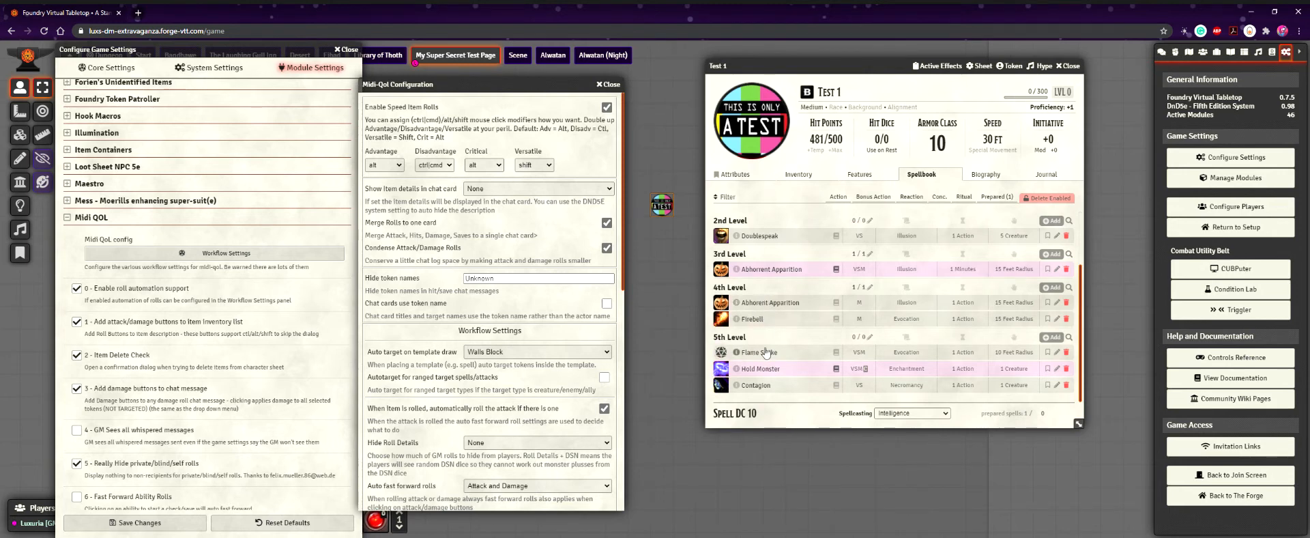
click(810, 176)
click(750, 232)
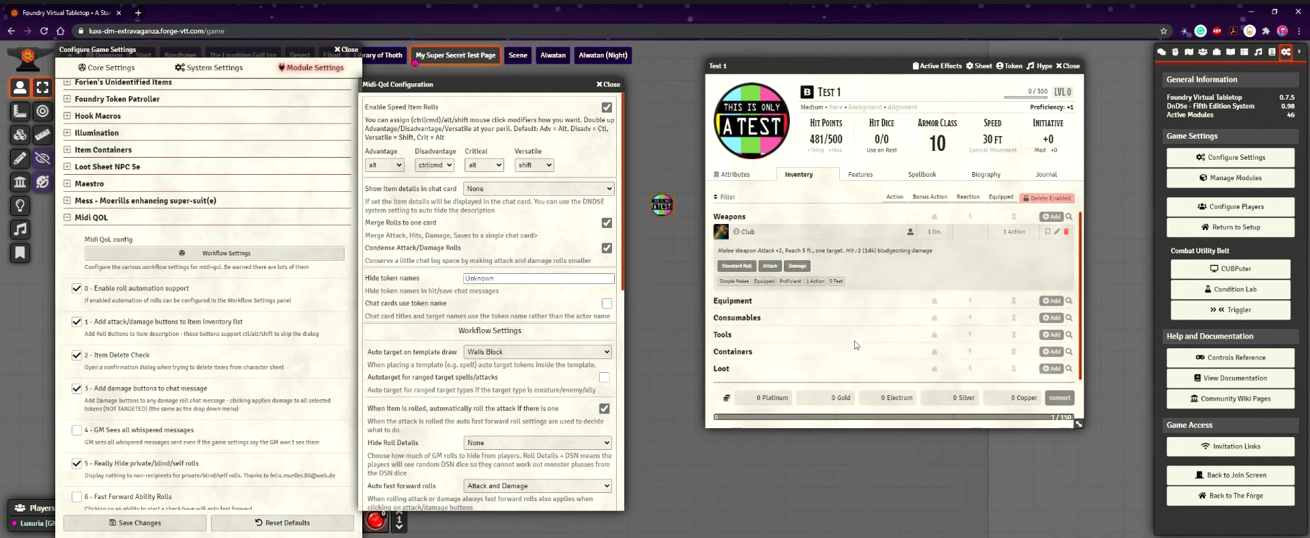
click(794, 271)
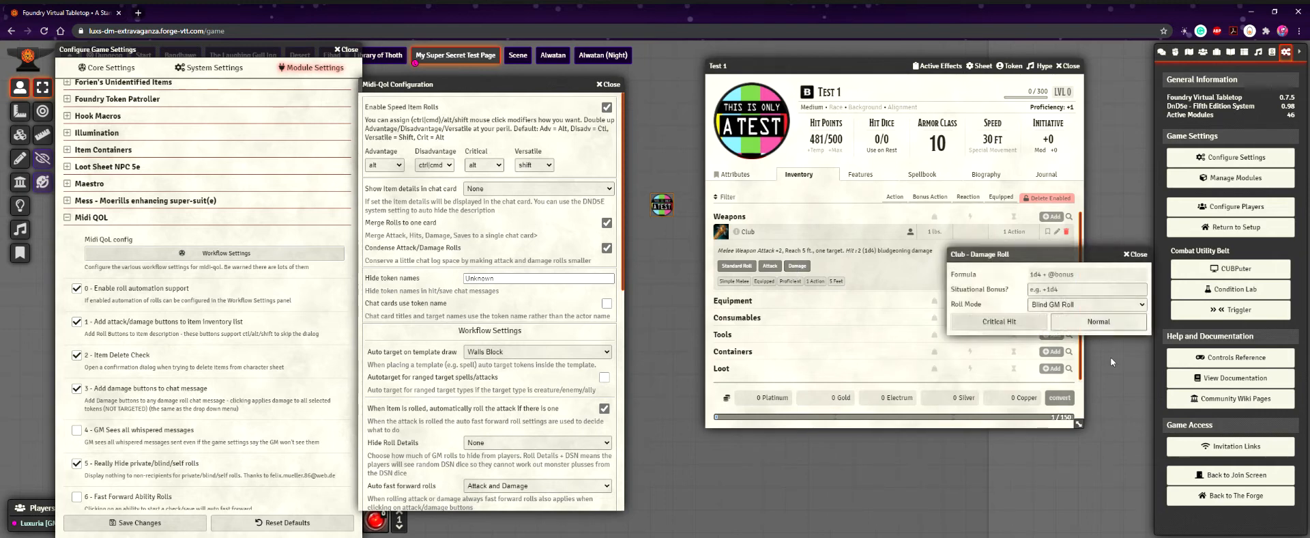
click(1134, 253)
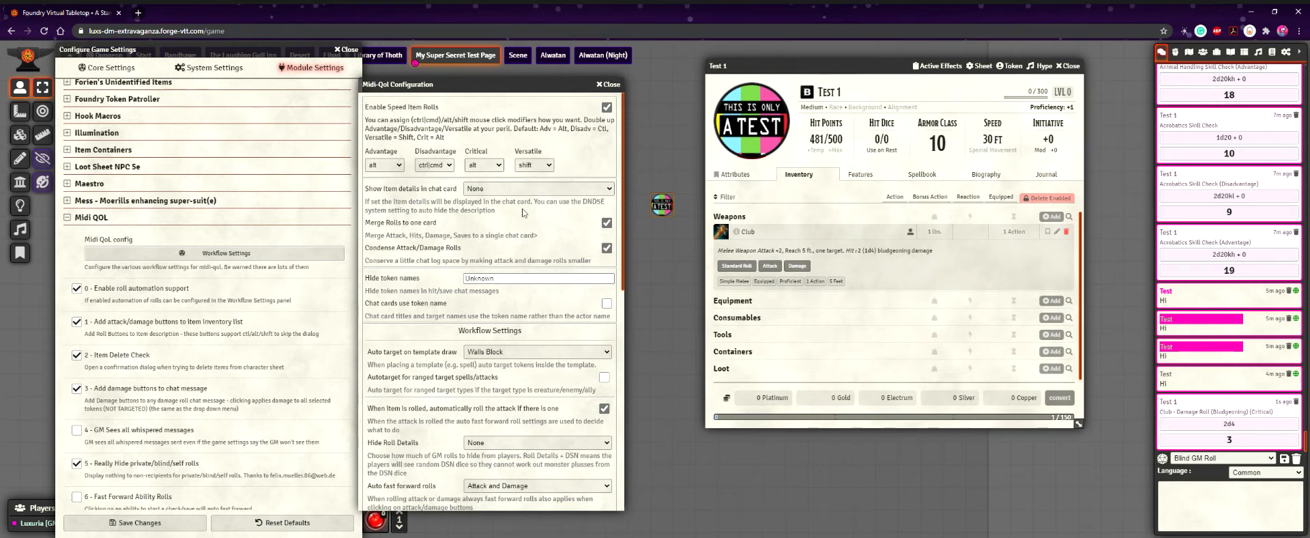
click(747, 232)
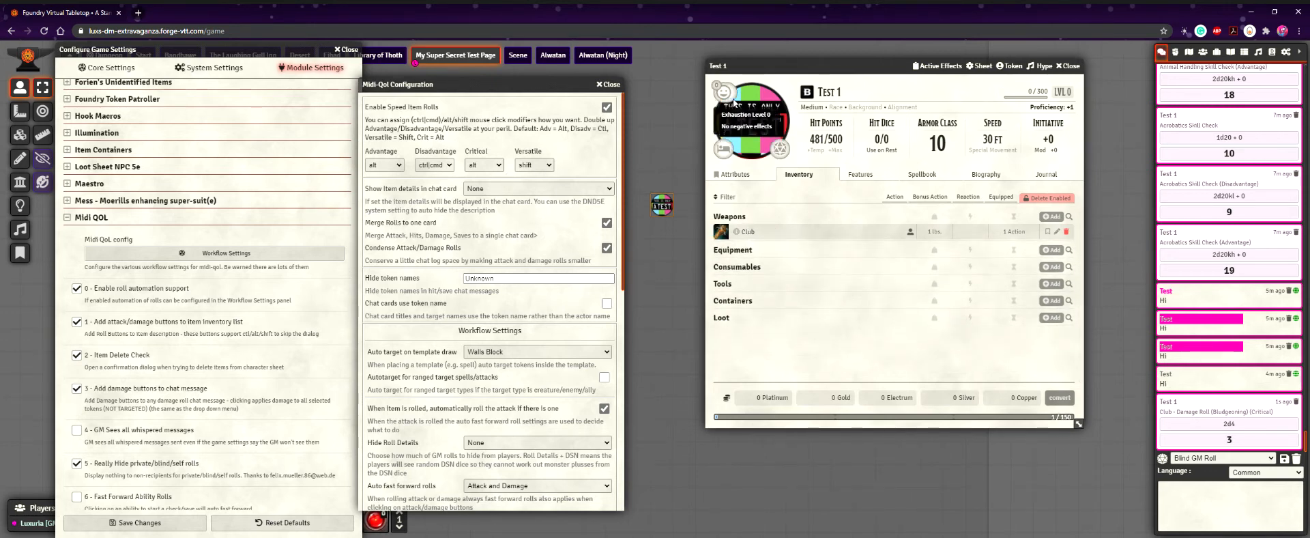
- Move the windows clear of the test tokens, target the other token, and roll Test 1's Club against it twice
drag(765, 71, 804, 62)
drag(505, 84, 531, 71)
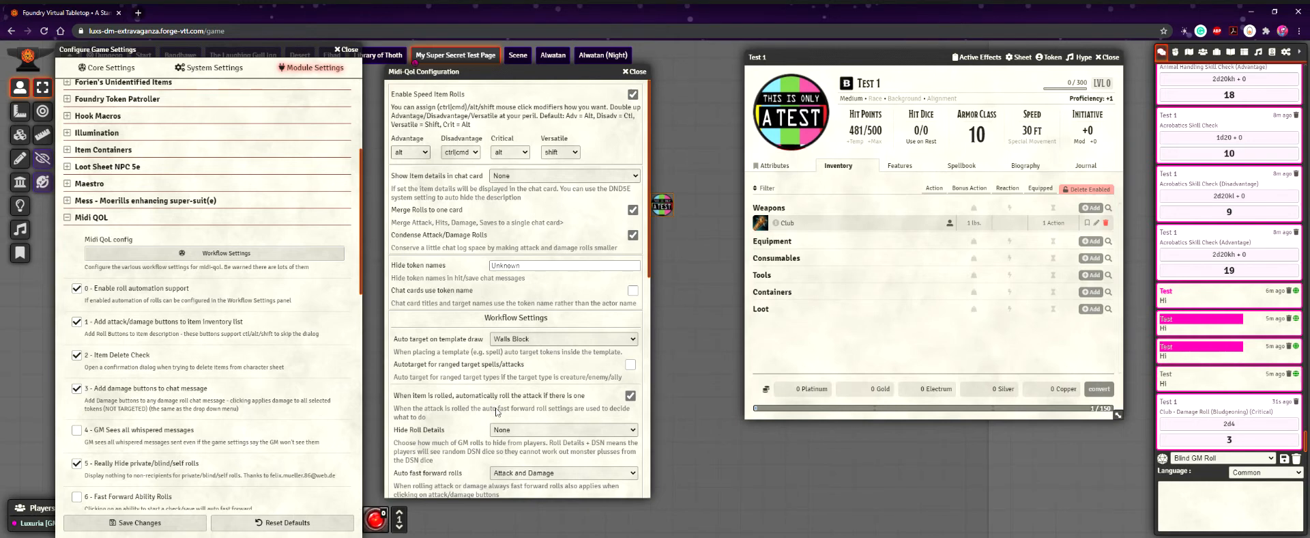
drag(477, 72, 1138, 50)
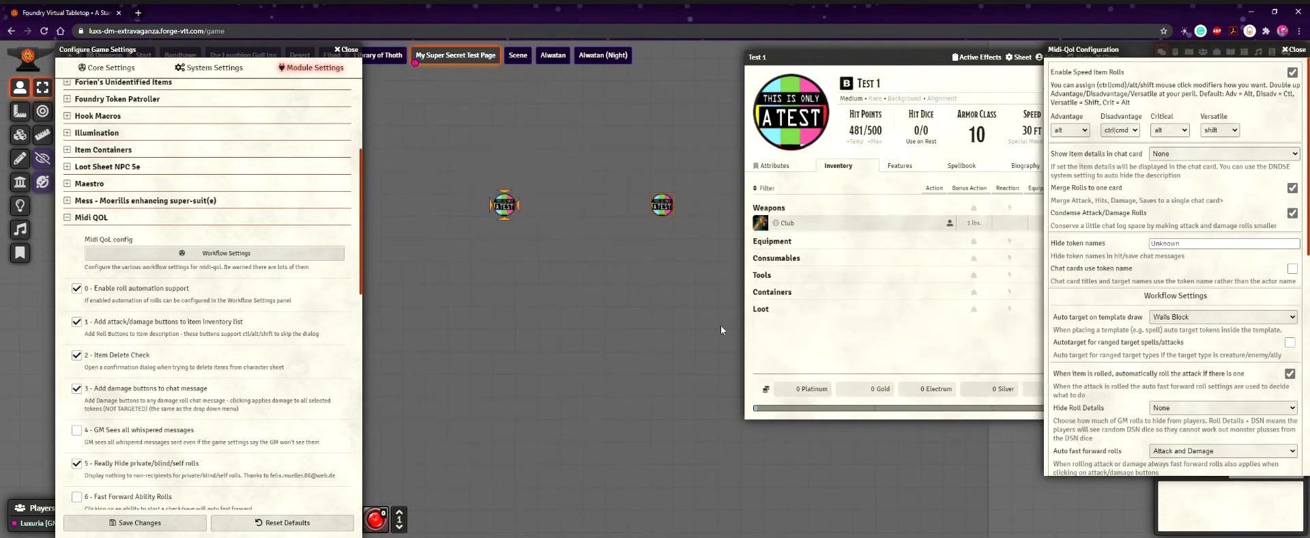
click(781, 215)
drag(1144, 48, 465, 111)
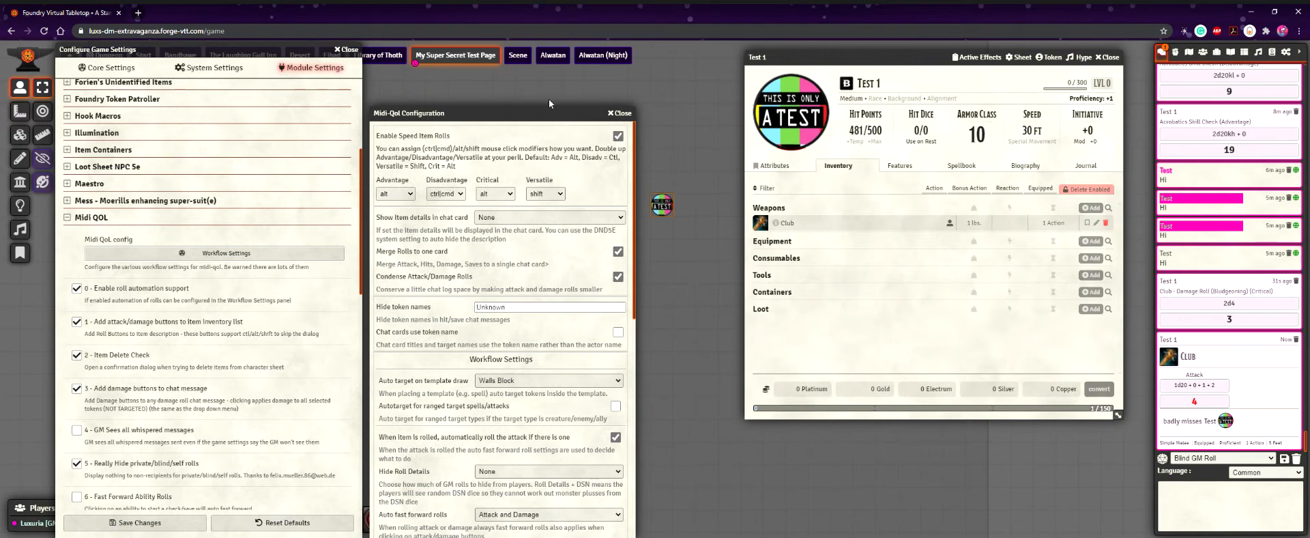
click(760, 224)
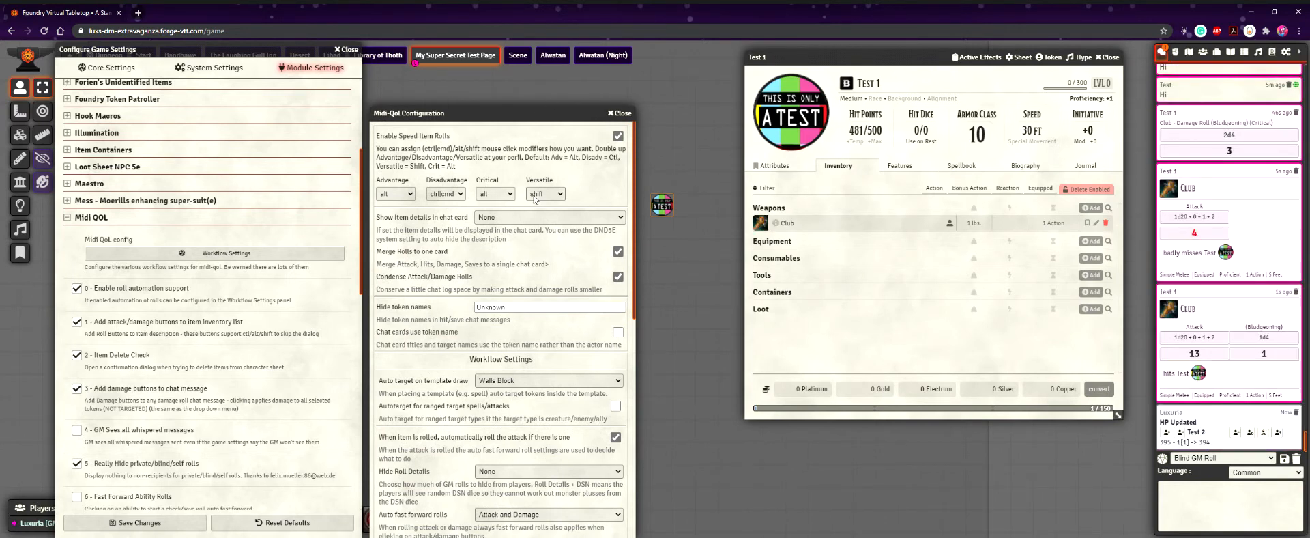
- Set Show item details in chat card to Card Only and save the Midi QOL configuration
drag(526, 114, 762, 73)
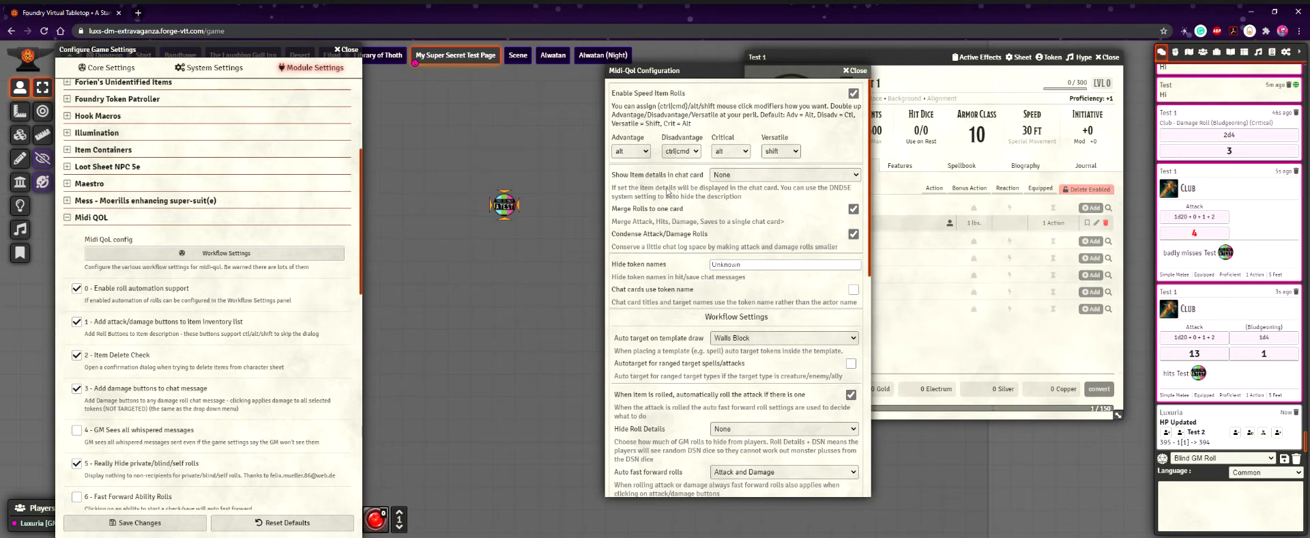
click(736, 176)
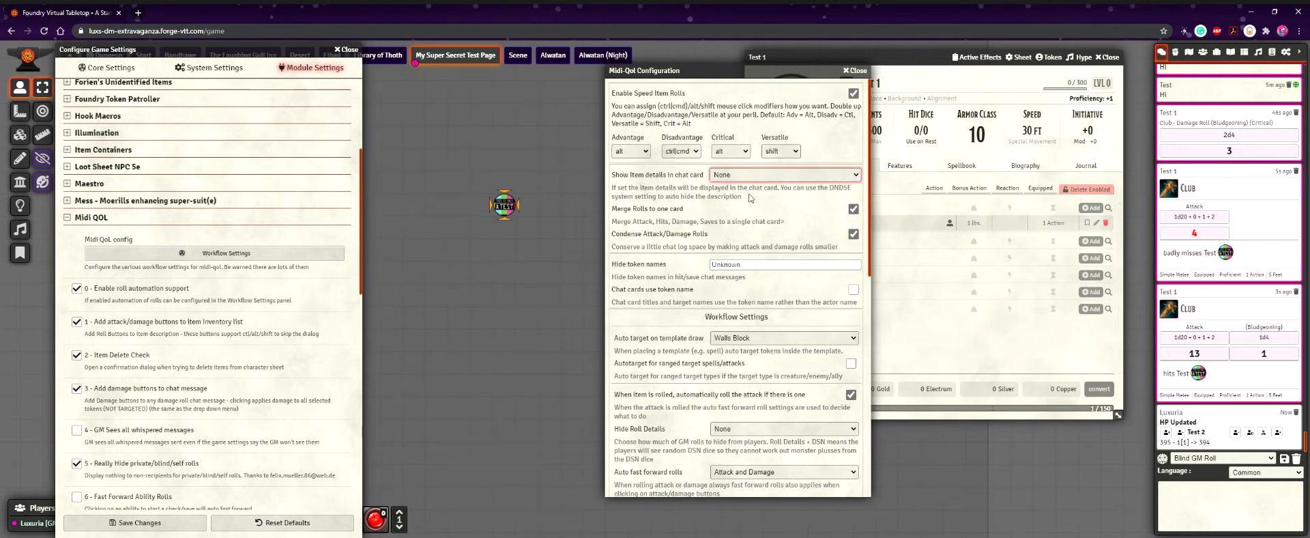
click(751, 197)
drag(737, 71, 461, 75)
scroll(414, 456, down, 10)
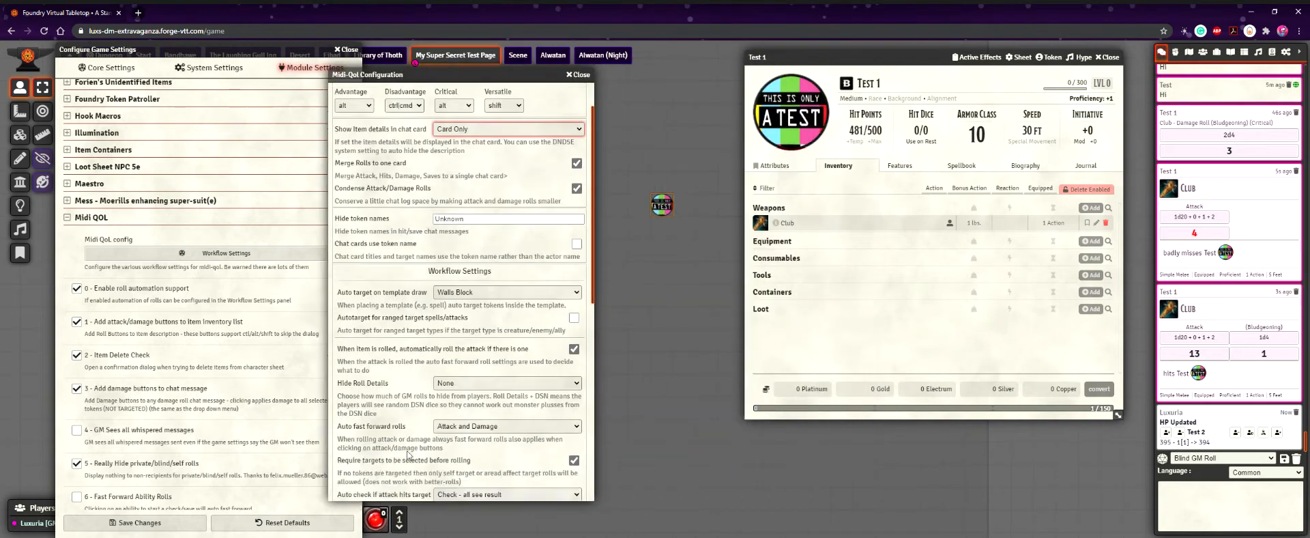
click(430, 486)
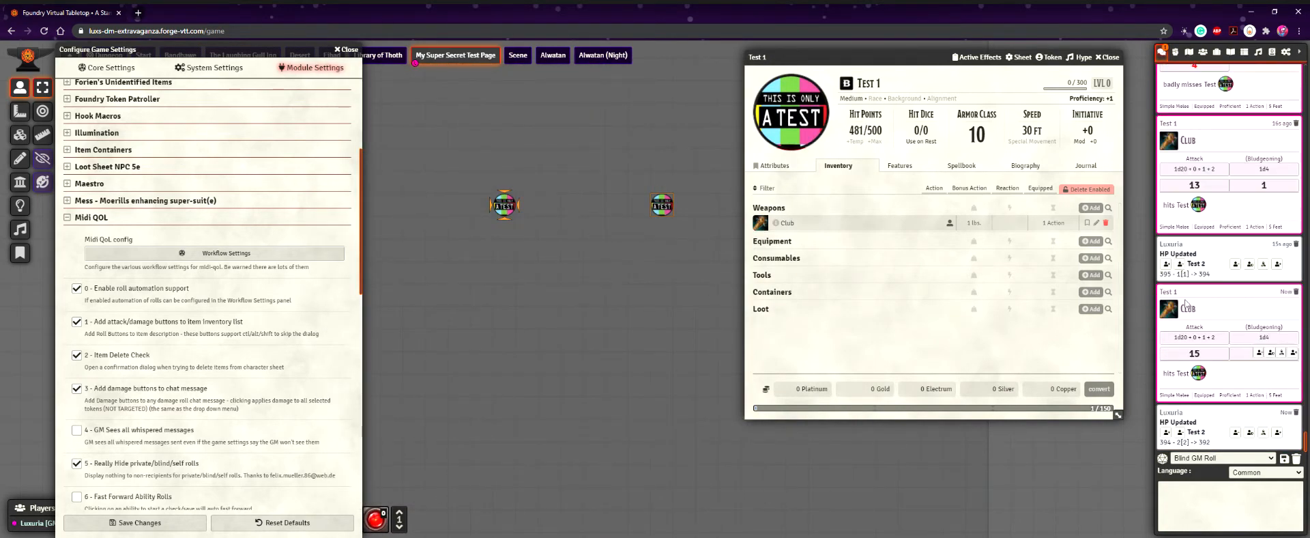
- Open the Midi QOL workflow configuration and look through the core and system settings for the option that collapses item cards in chat
click(222, 250)
click(1285, 51)
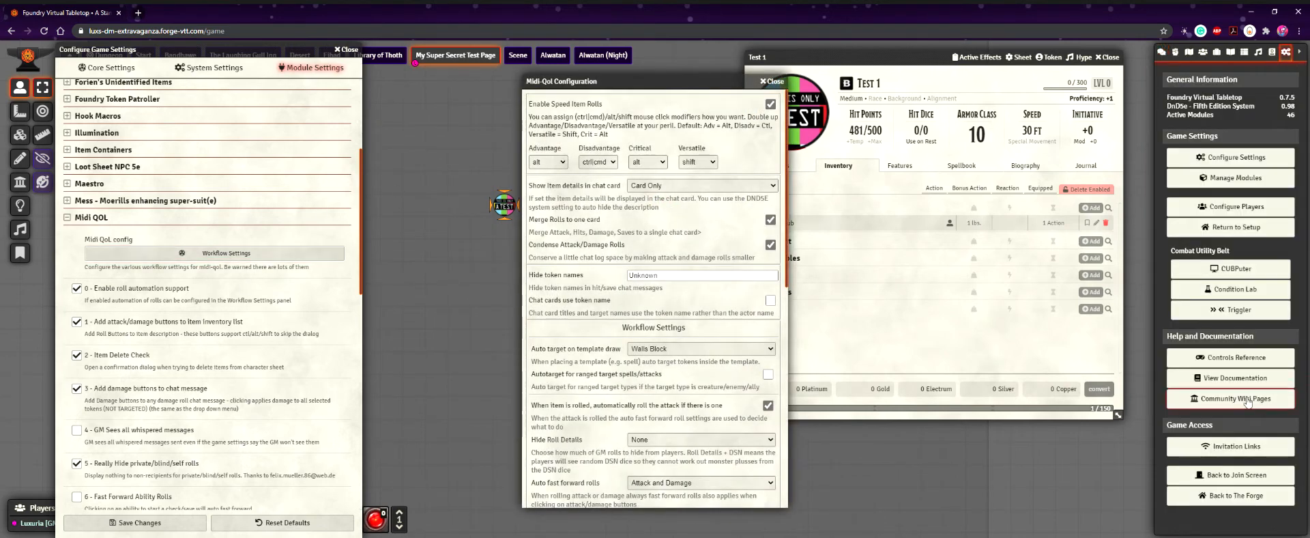
click(1221, 157)
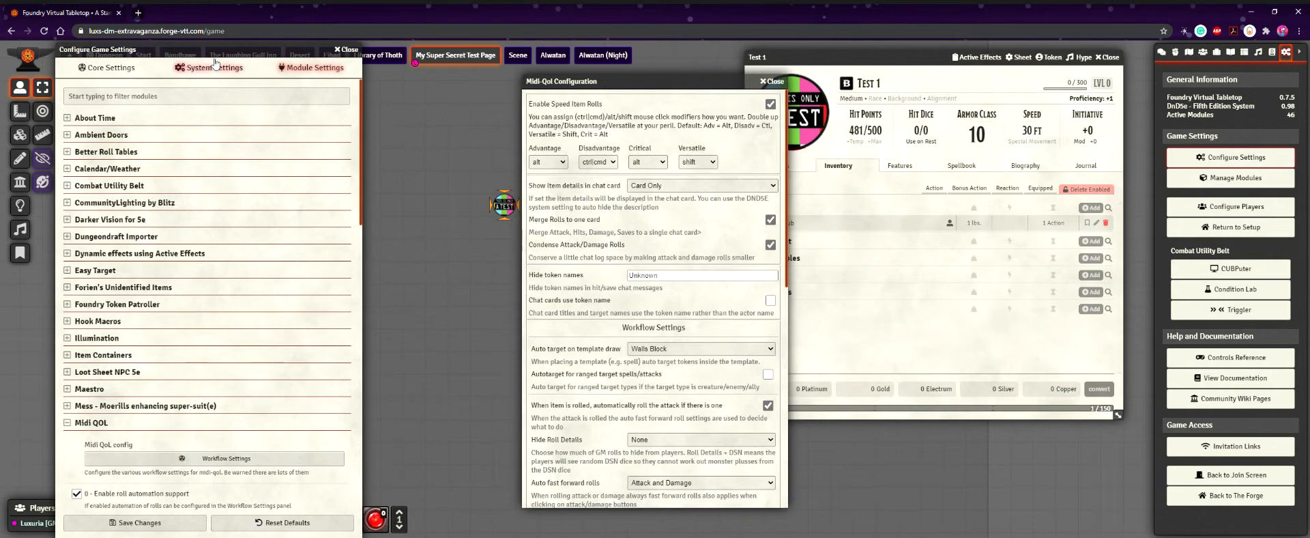
click(106, 68)
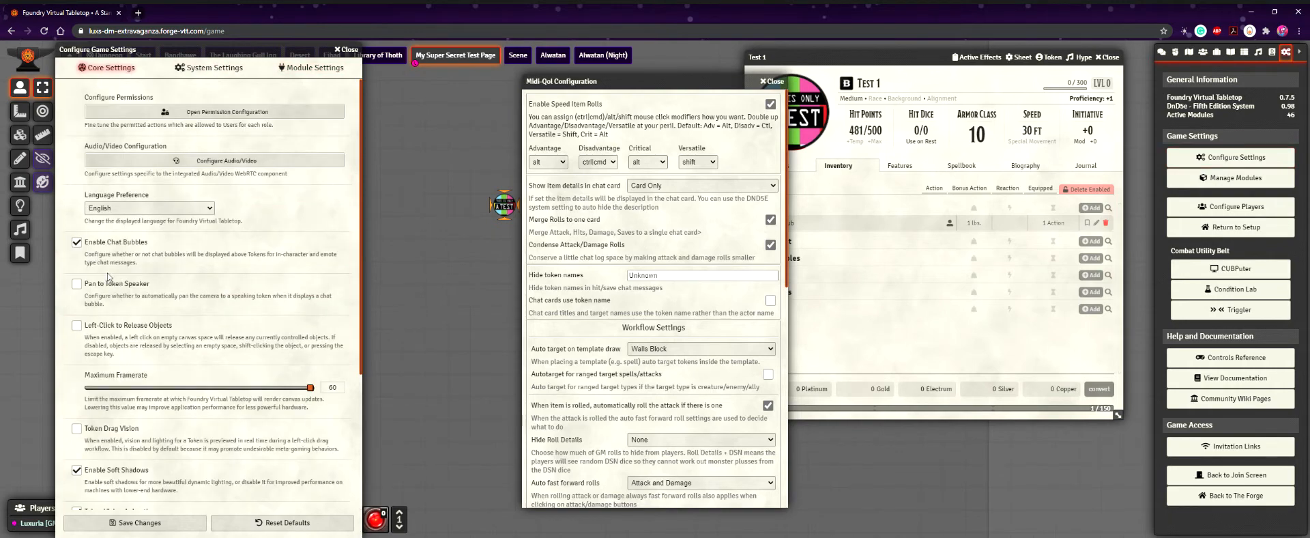
scroll(95, 461, down, 3)
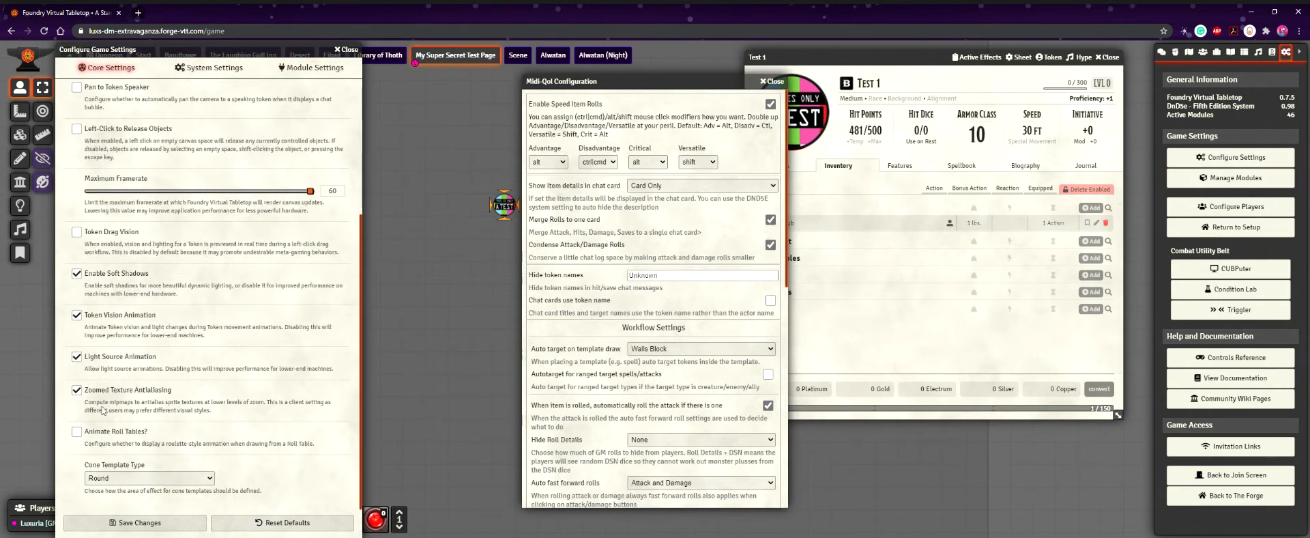
scroll(106, 403, up, 2)
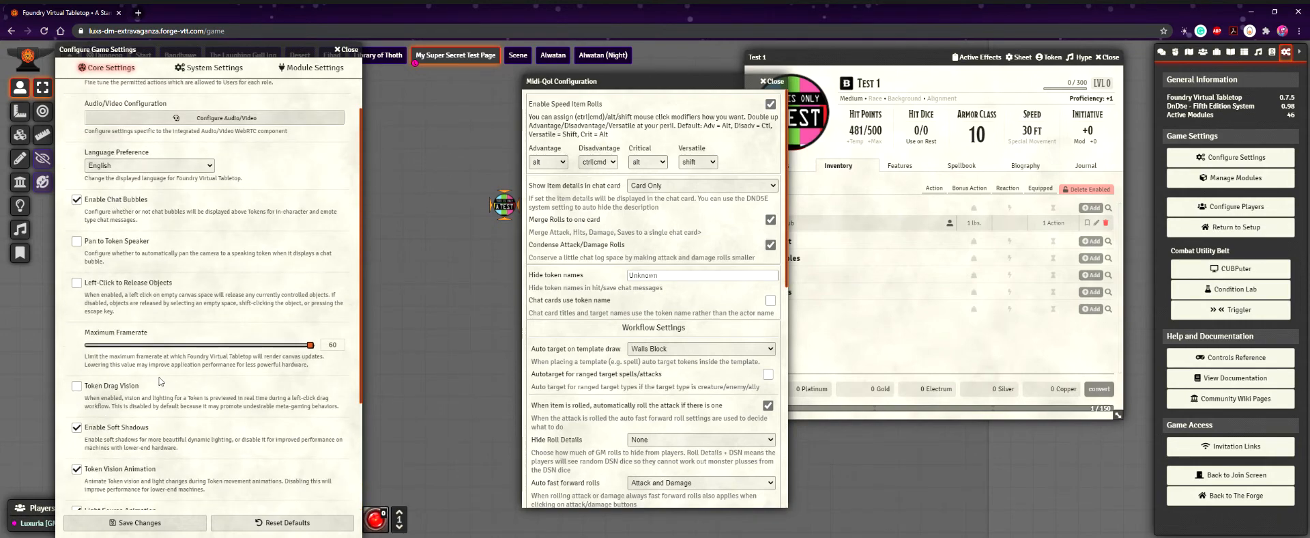
scroll(158, 380, down, 2)
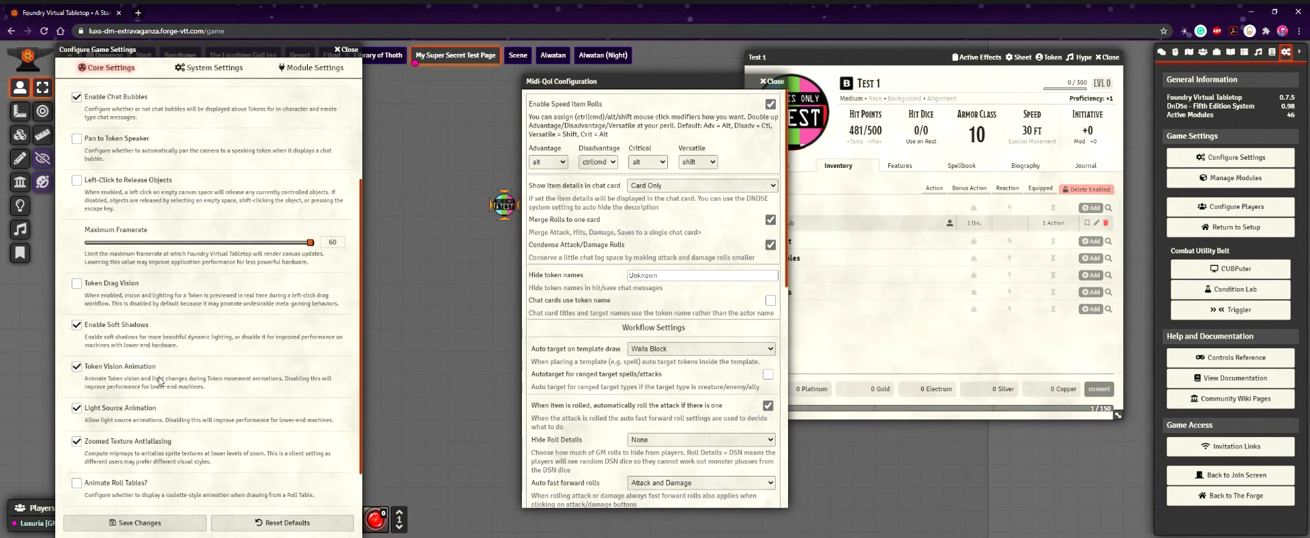
scroll(159, 381, up, 2)
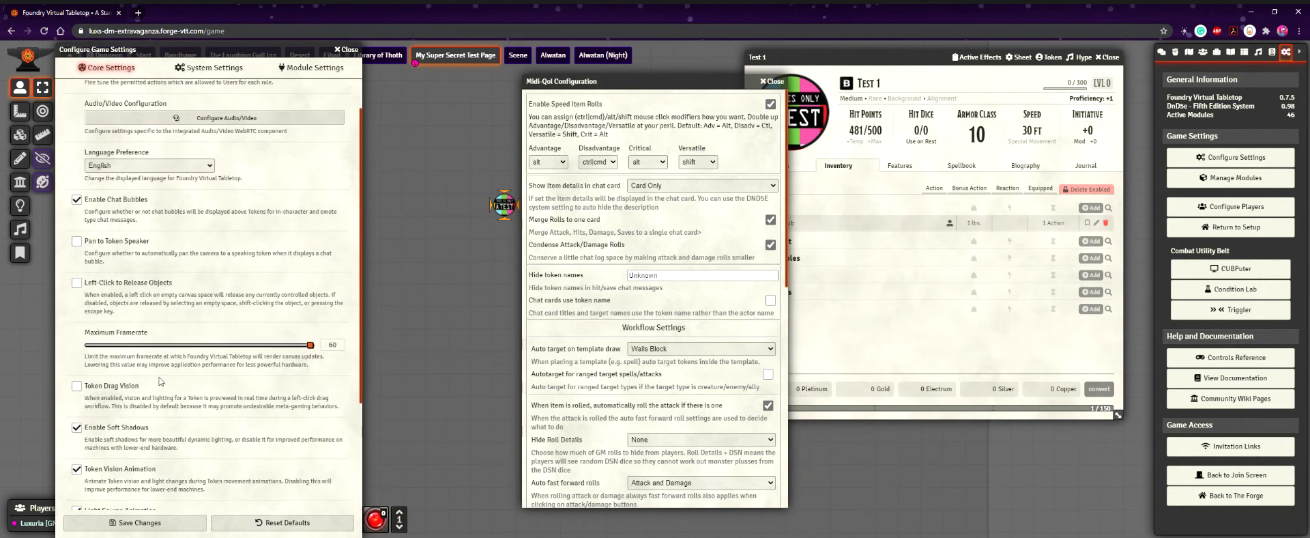
scroll(159, 381, down, 3)
click(210, 67)
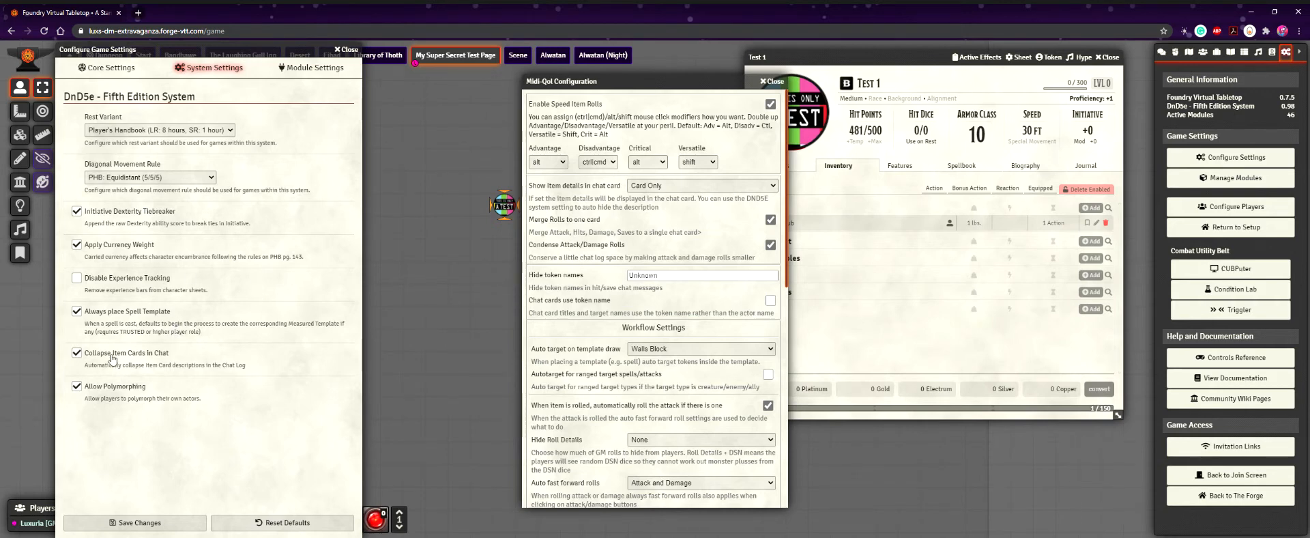
click(311, 67)
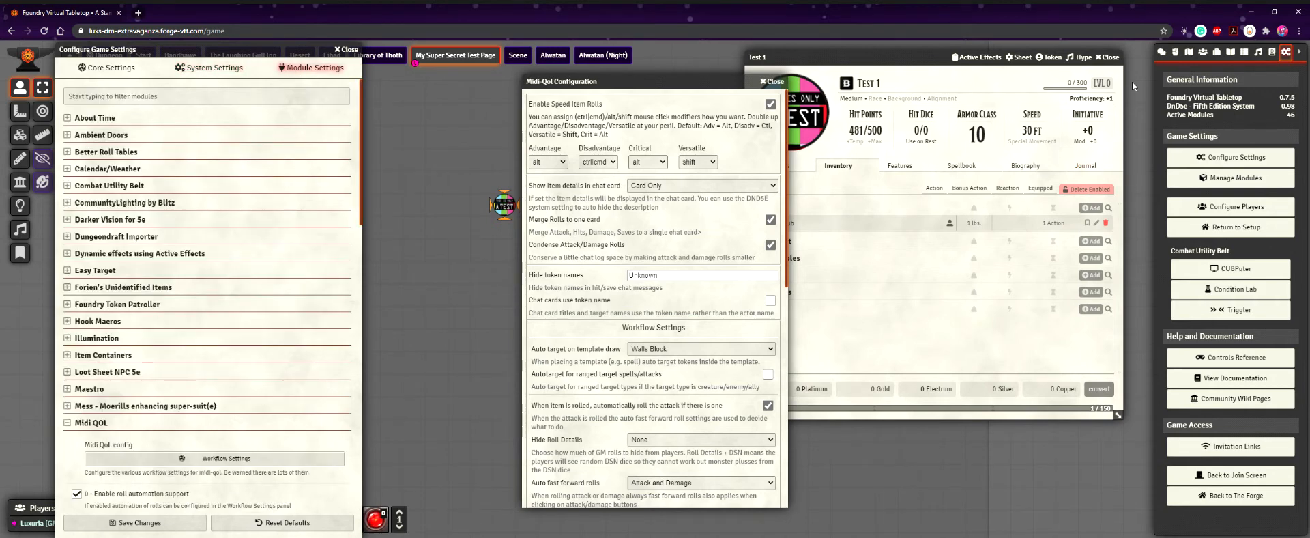
- Bring up the chat log and set Show item details in chat card to None in the Midi QOL configuration
click(1159, 52)
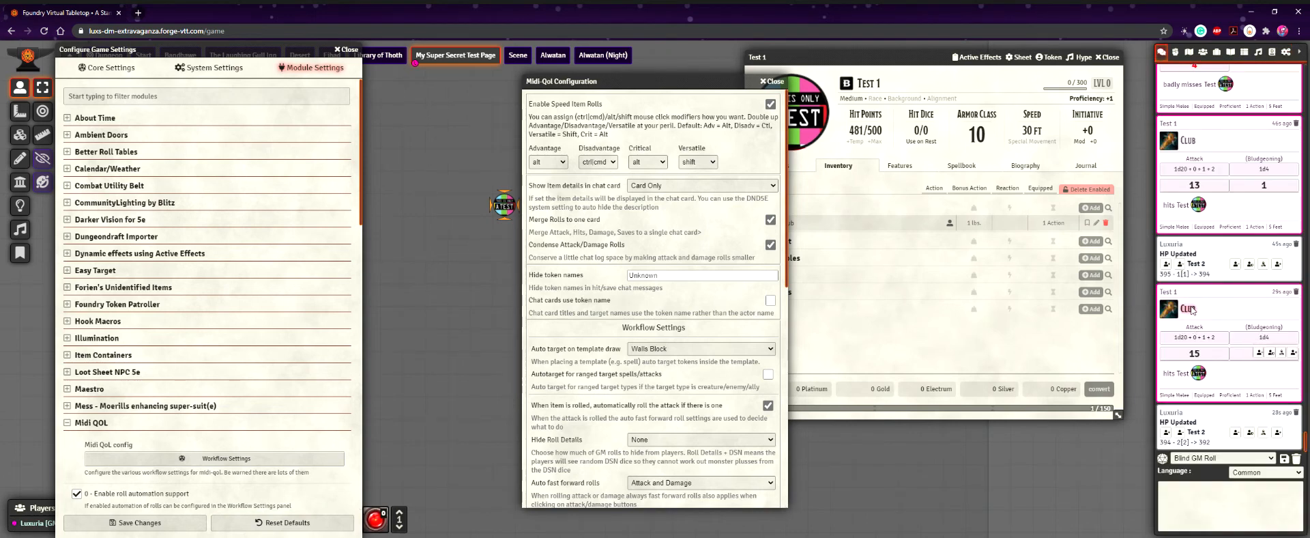
click(681, 187)
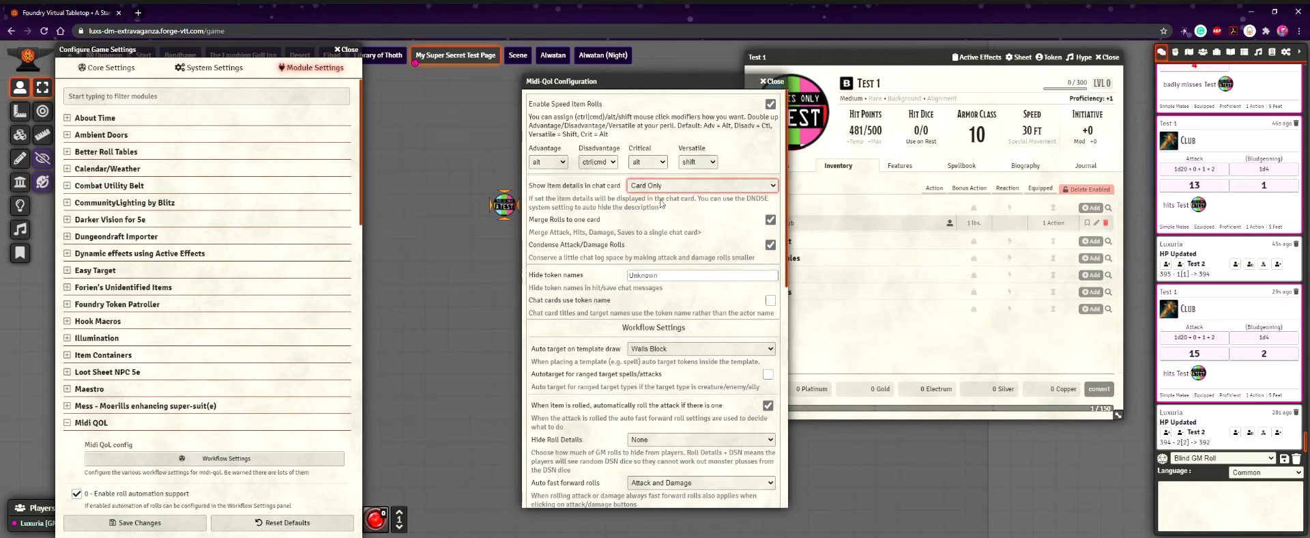
click(660, 200)
click(634, 218)
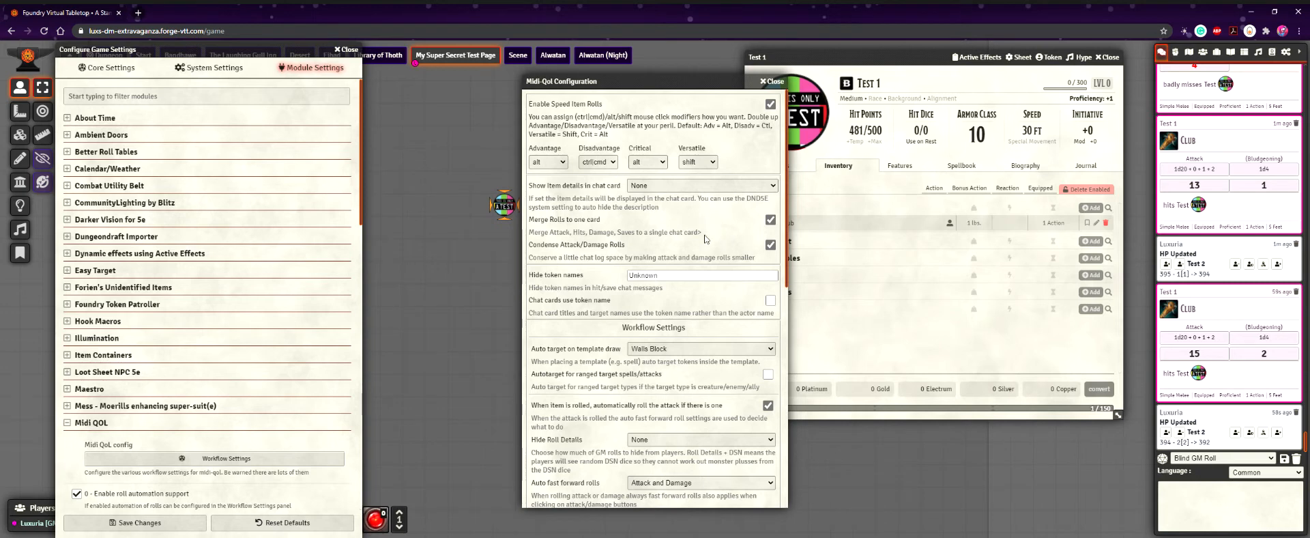
- Turn off Merge Rolls to one card and Condense Attack/Damage Rolls, and save the Midi QOL configuration
drag(689, 81, 601, 64)
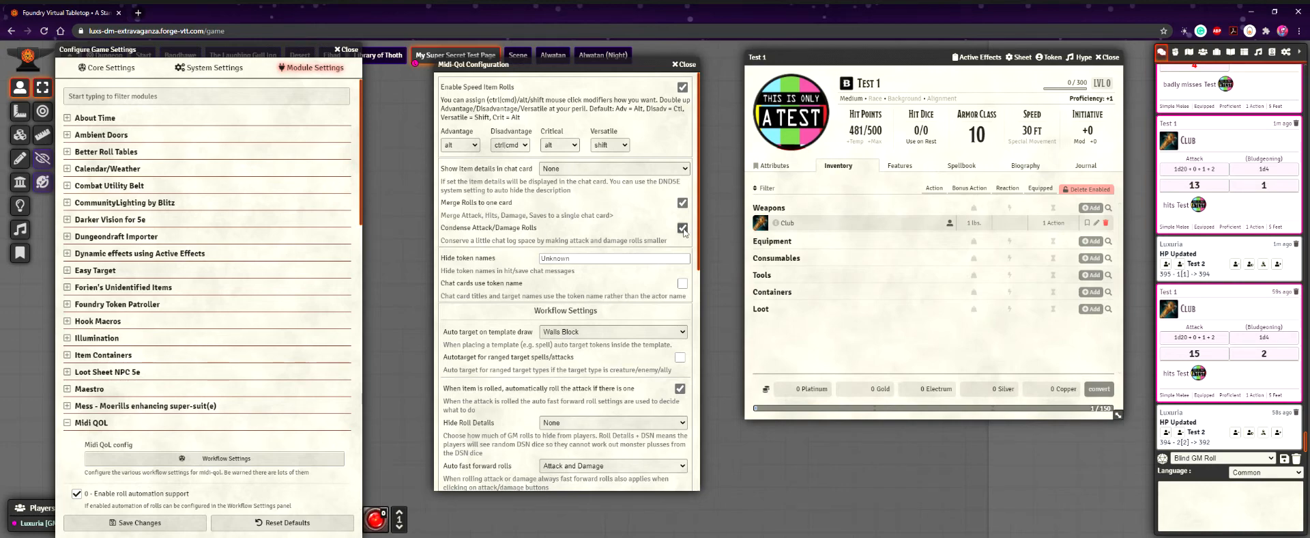
scroll(522, 365, down, 15)
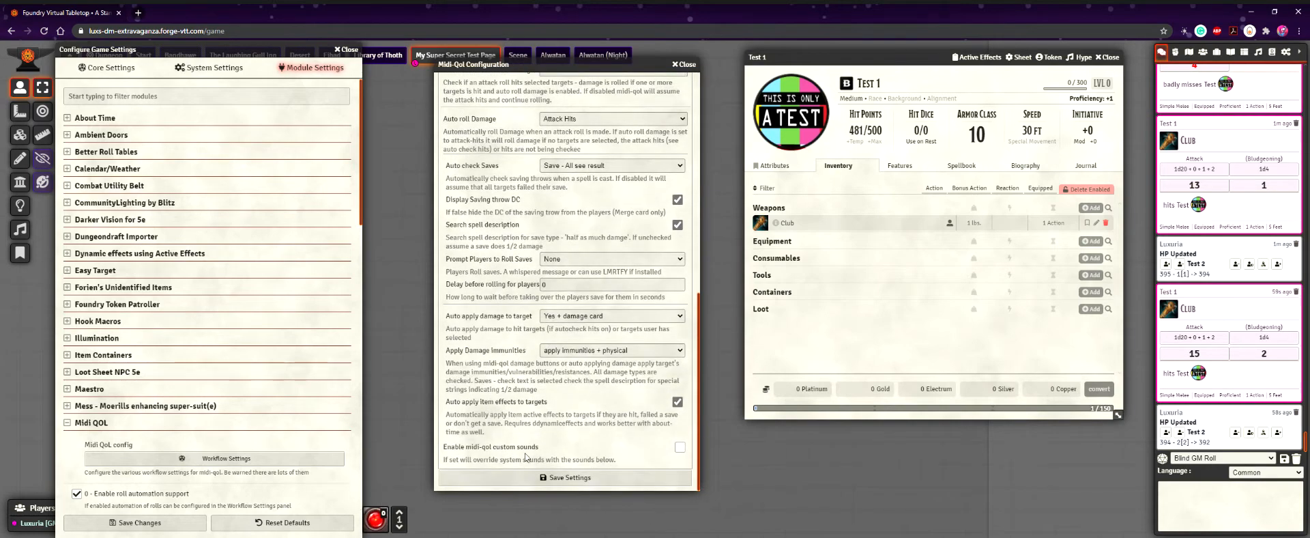
scroll(527, 456, up, 4)
scroll(555, 294, up, 2)
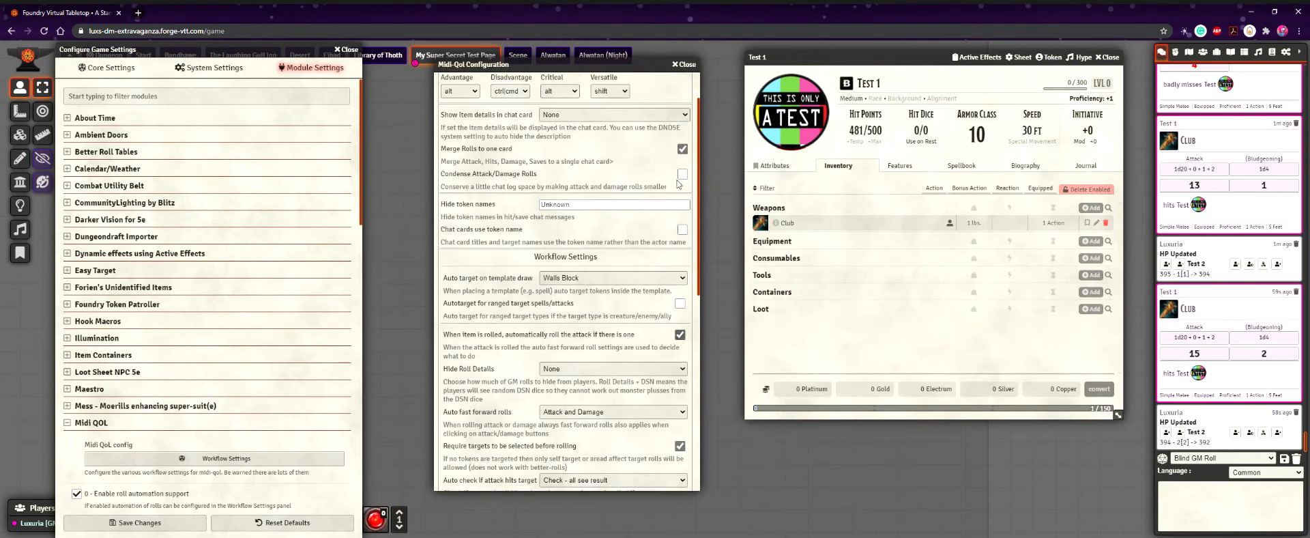
scroll(554, 295, down, 2)
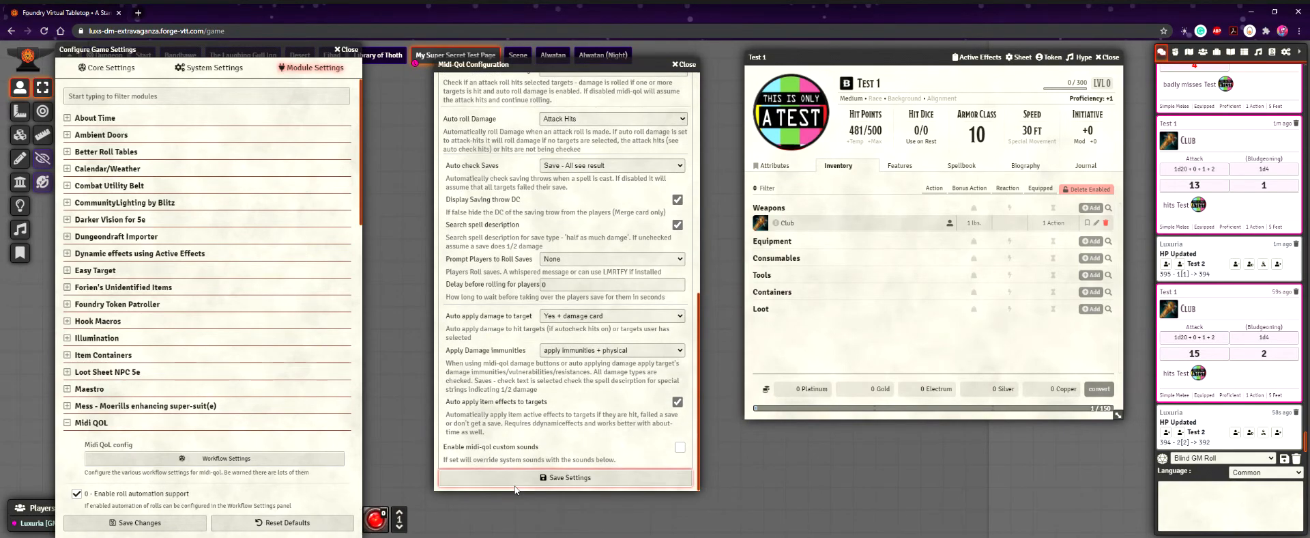
click(684, 64)
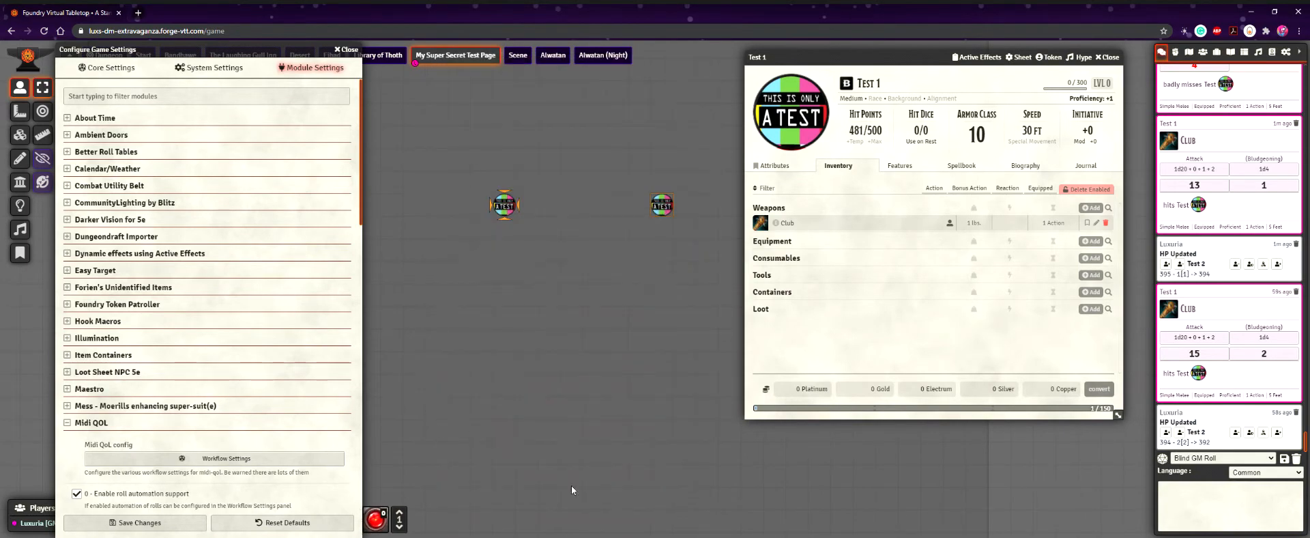
- Roll Test 1's Club repeatedly against the targeted token and review the separate attack, hit and damage cards in chat
click(756, 224)
click(761, 224)
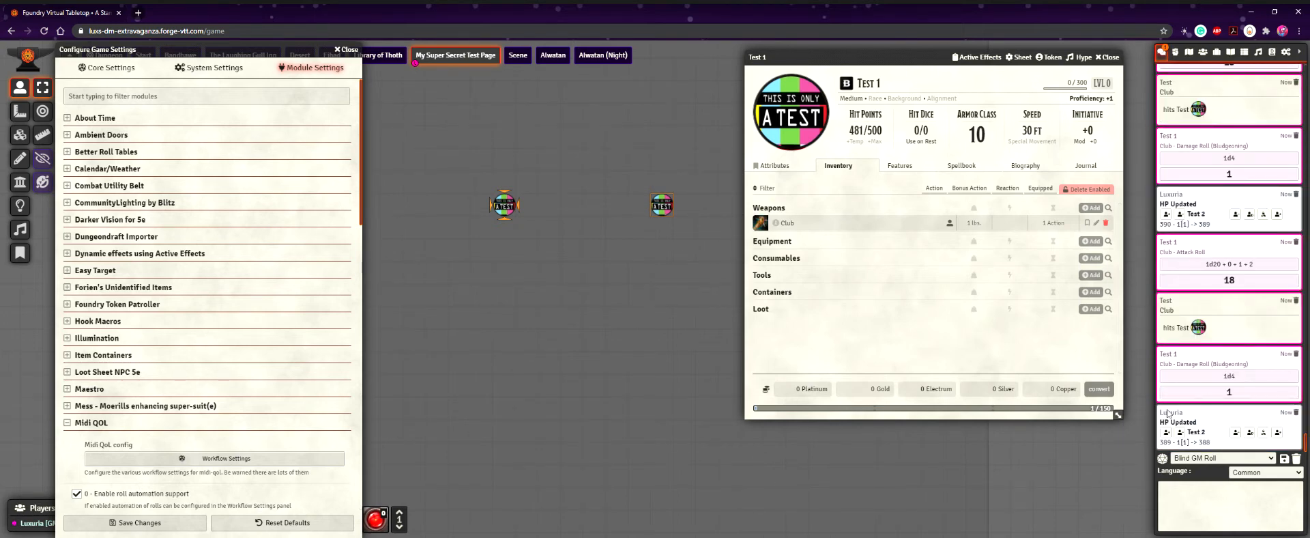
scroll(1209, 189, up, 1)
scroll(1209, 188, up, 2)
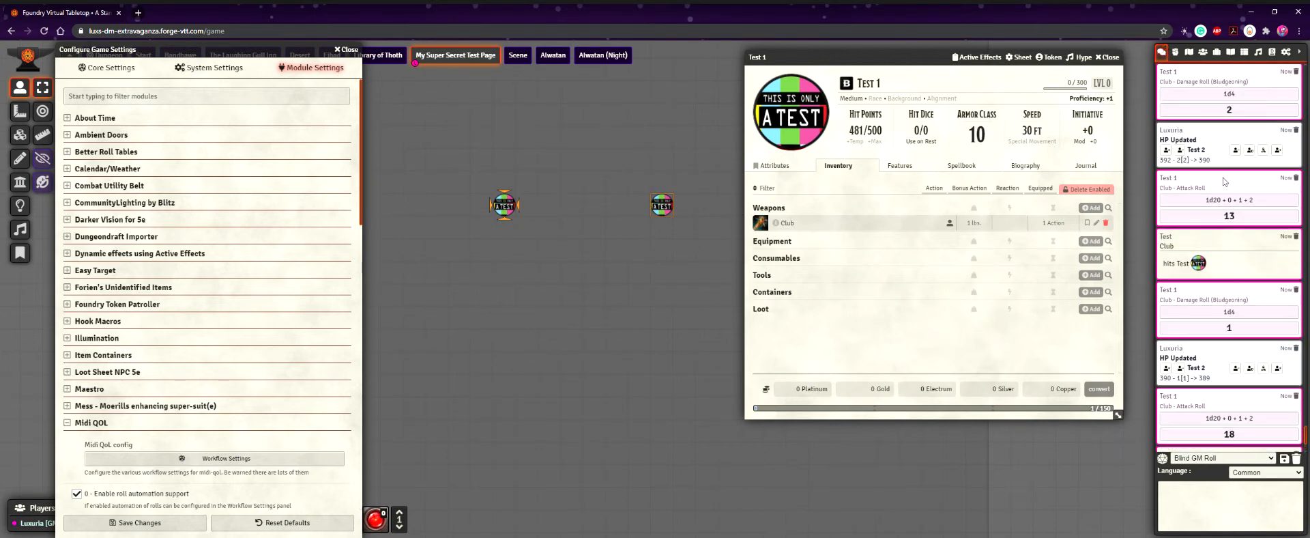
scroll(1213, 208, up, 1)
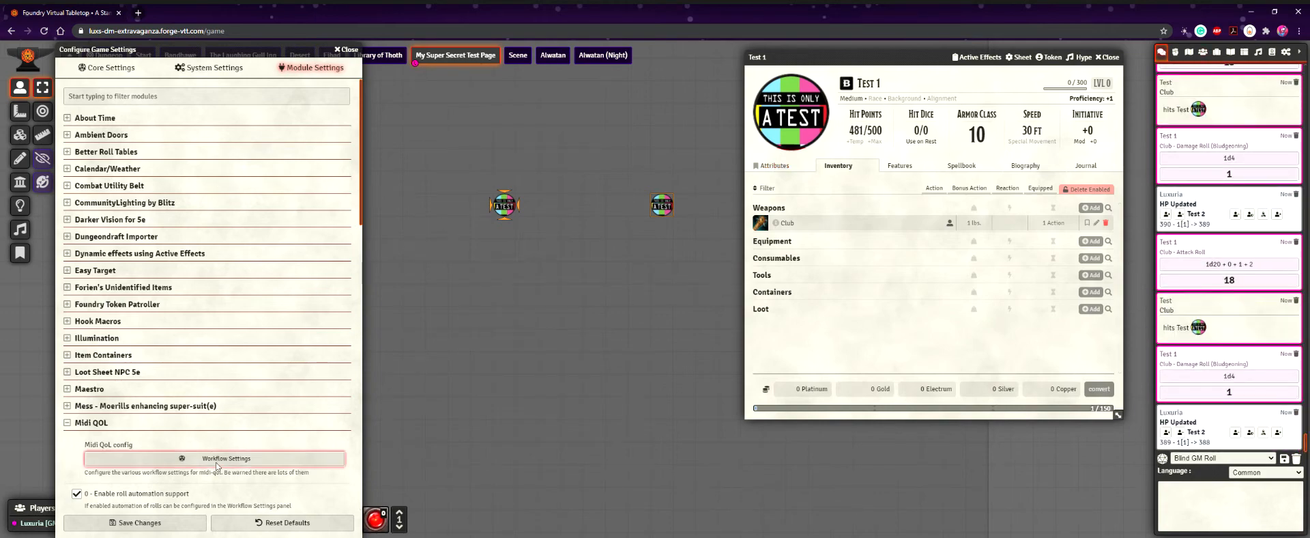
- Turn on Merge Rolls to one card in the Midi QOL workflow settings and save the configuration
click(249, 458)
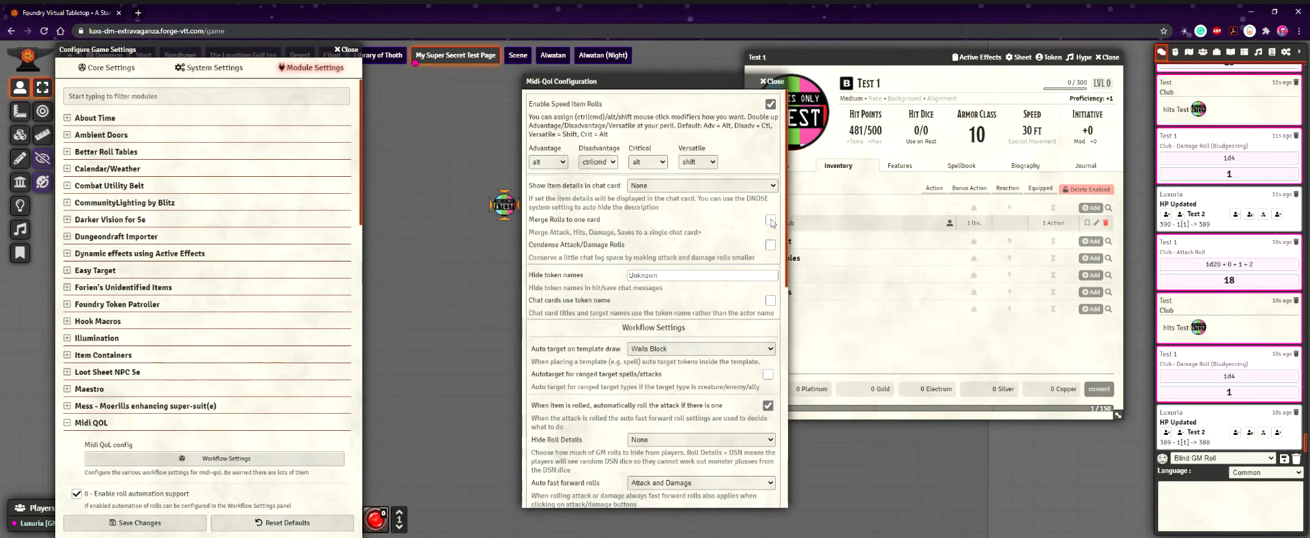
scroll(771, 222, down, 5)
scroll(593, 482, down, 3)
click(617, 496)
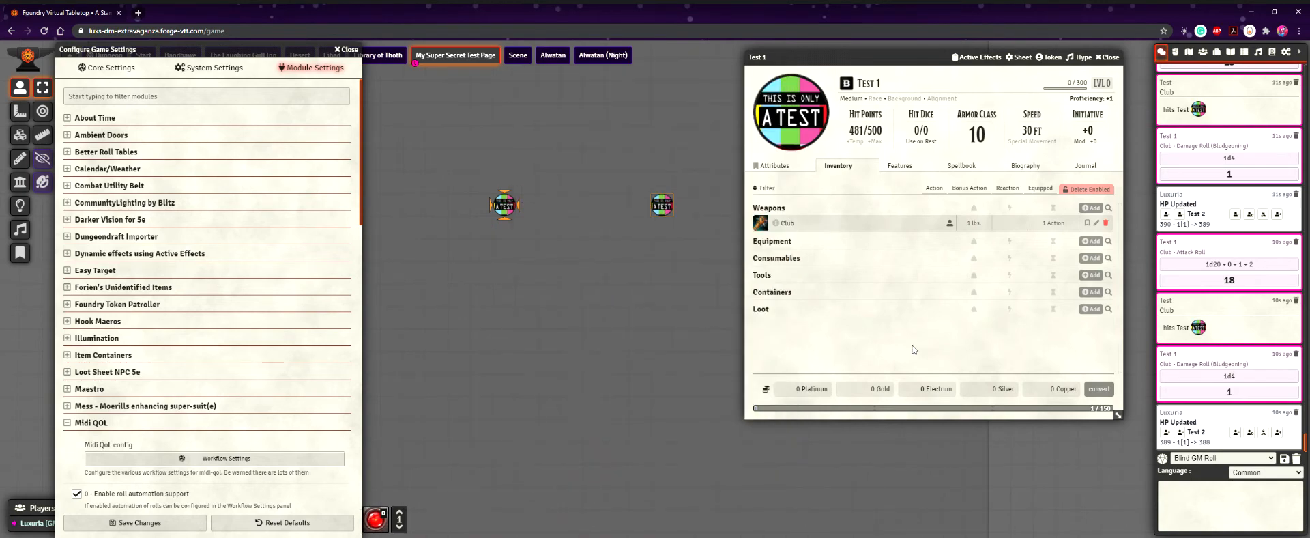
- Roll Test 1's Club once against the target and compare its merged chat card with the earlier separate cards
click(760, 223)
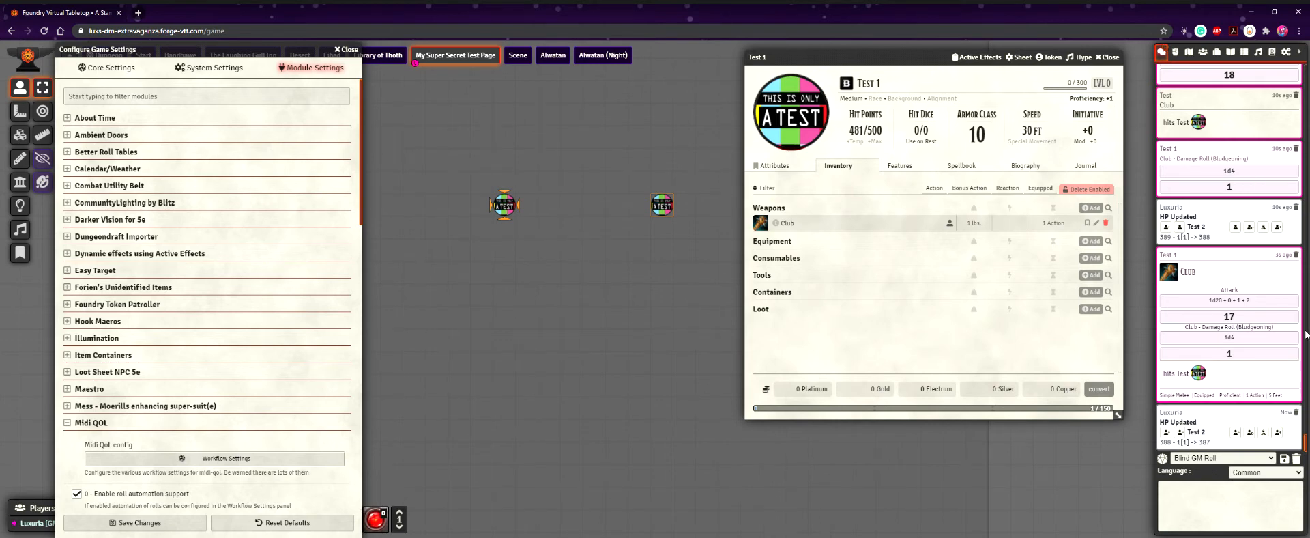
scroll(1232, 225, up, 3)
scroll(1237, 239, down, 3)
- Turn on Condense Attack/Damage Rolls in the Midi QOL workflow settings and save the configuration
click(199, 456)
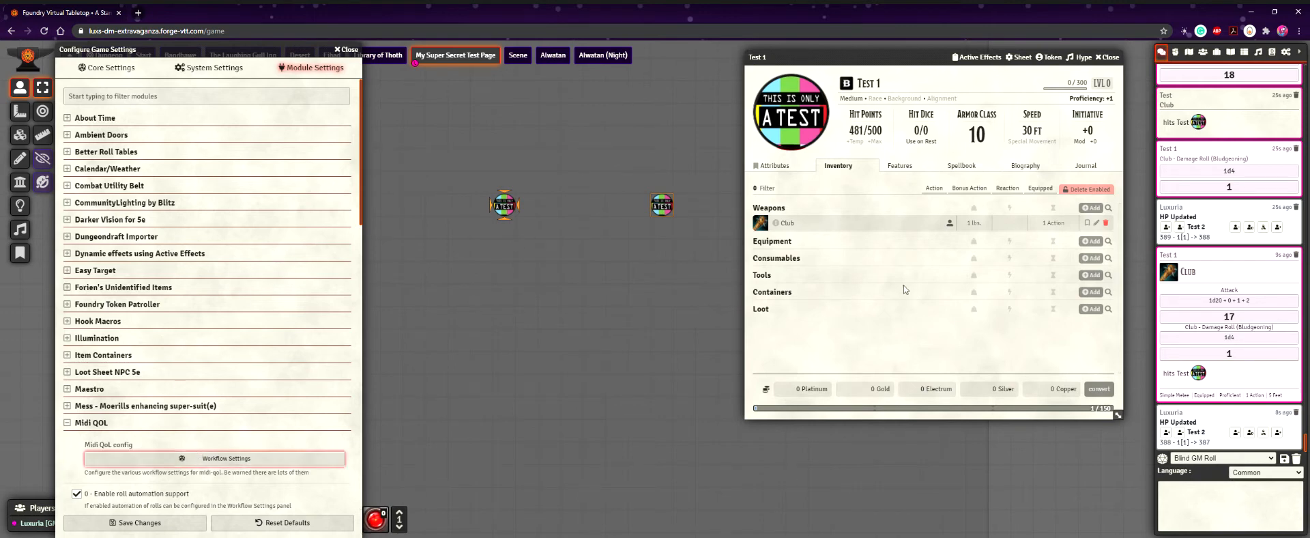
click(290, 461)
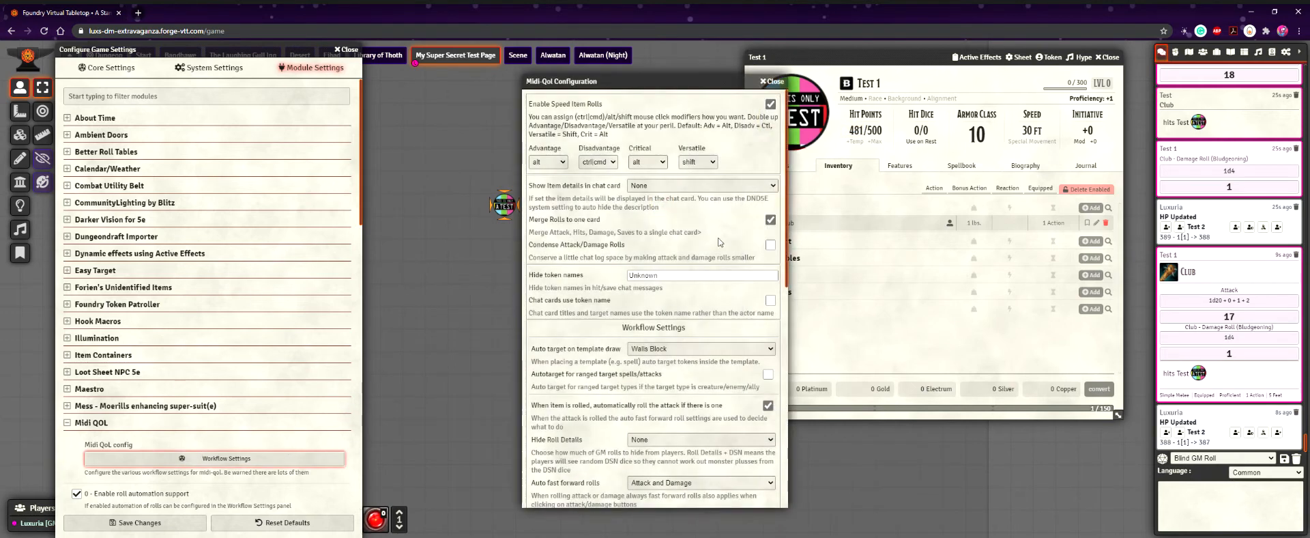
click(772, 246)
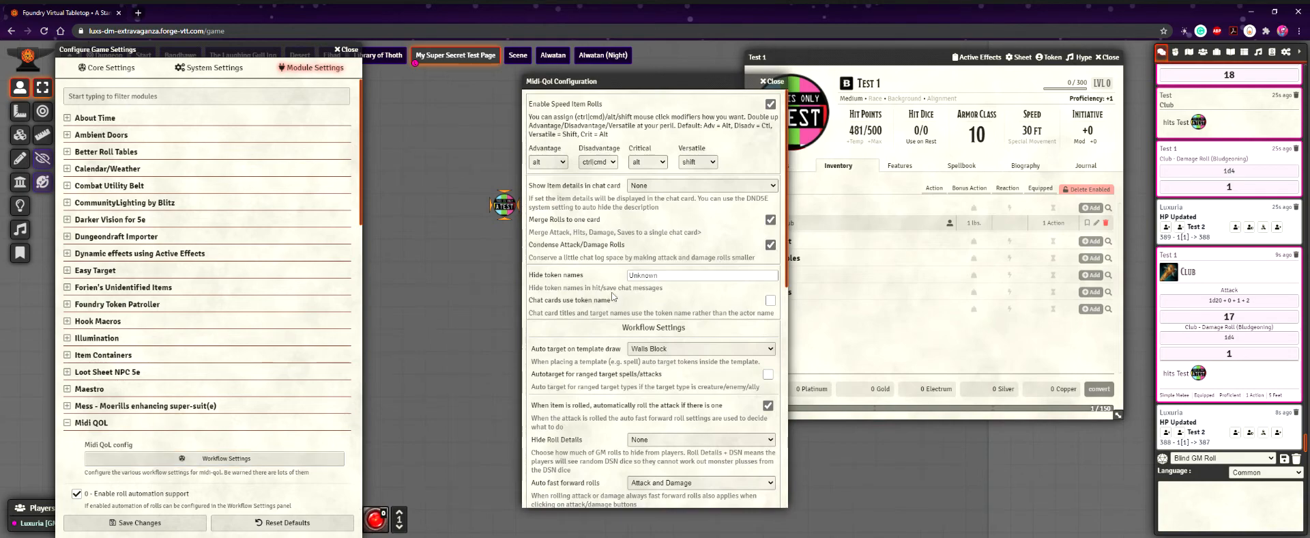
scroll(612, 296, down, 10)
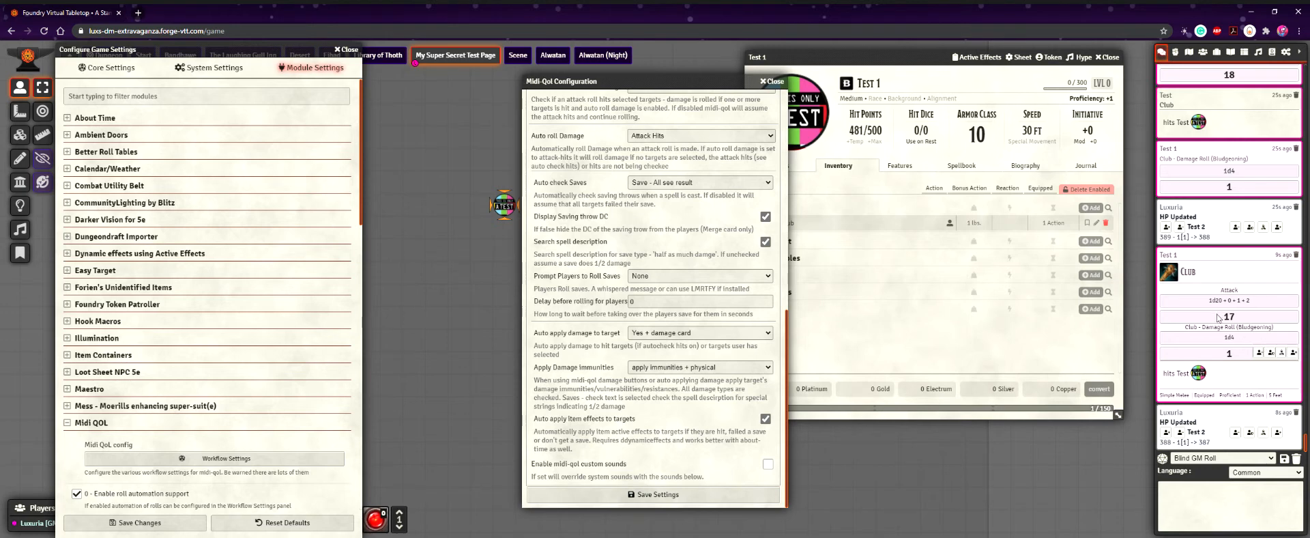
click(706, 492)
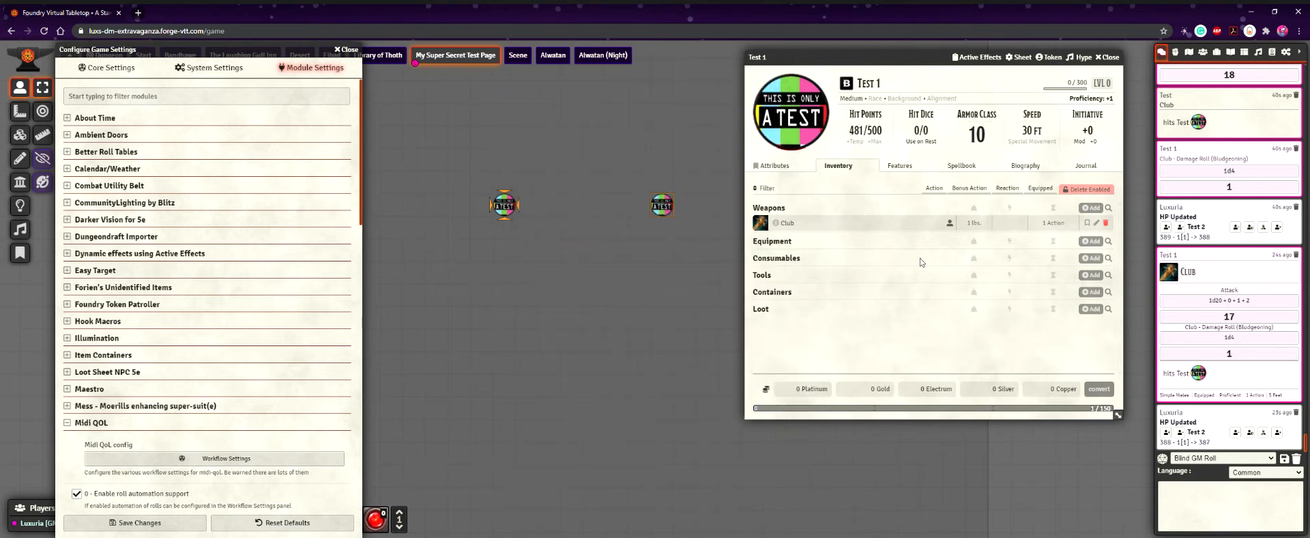
- Roll Test 1's Club twice against the target and compare the condensed chat cards with the earlier uncondensed card
click(759, 224)
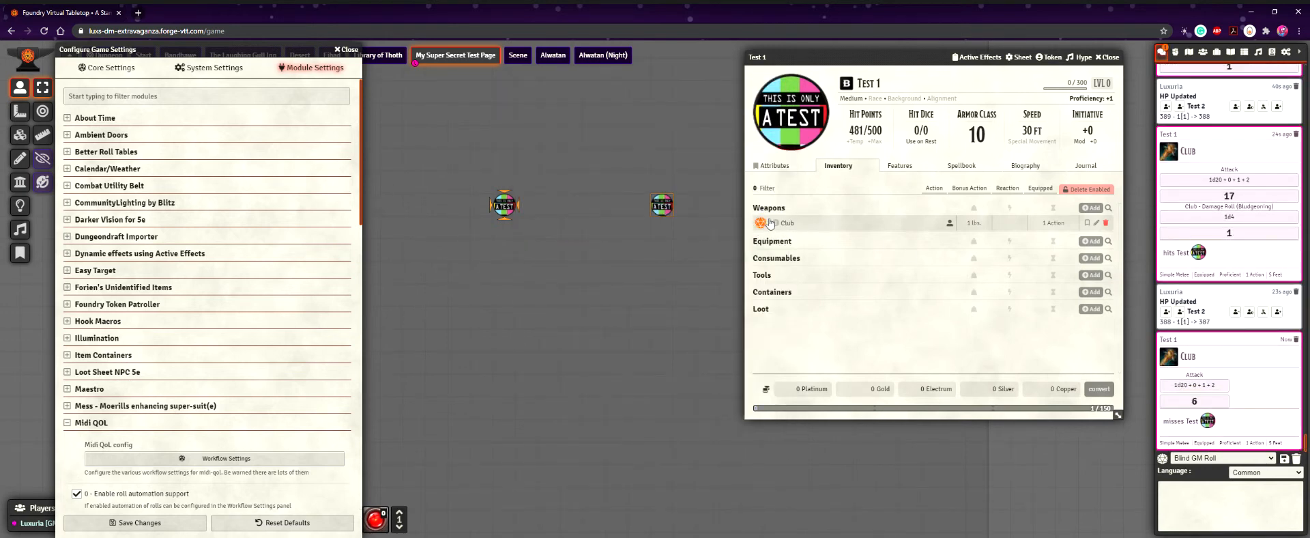
click(769, 223)
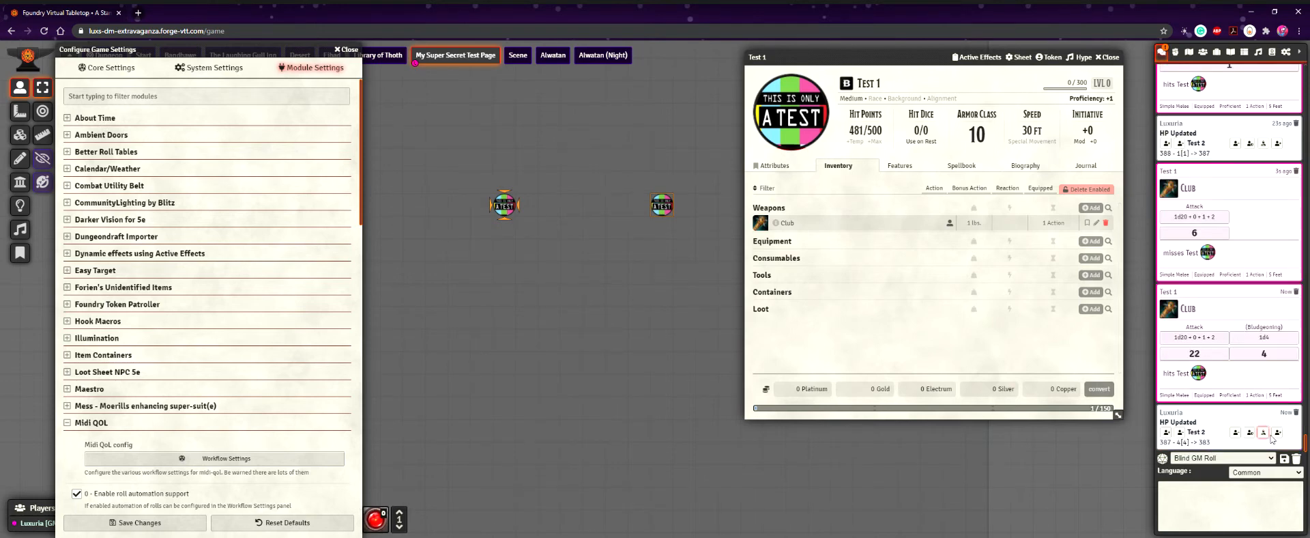
scroll(1267, 315, up, 3)
scroll(1267, 315, up, 2)
scroll(1232, 389, down, 6)
scroll(1246, 316, up, 5)
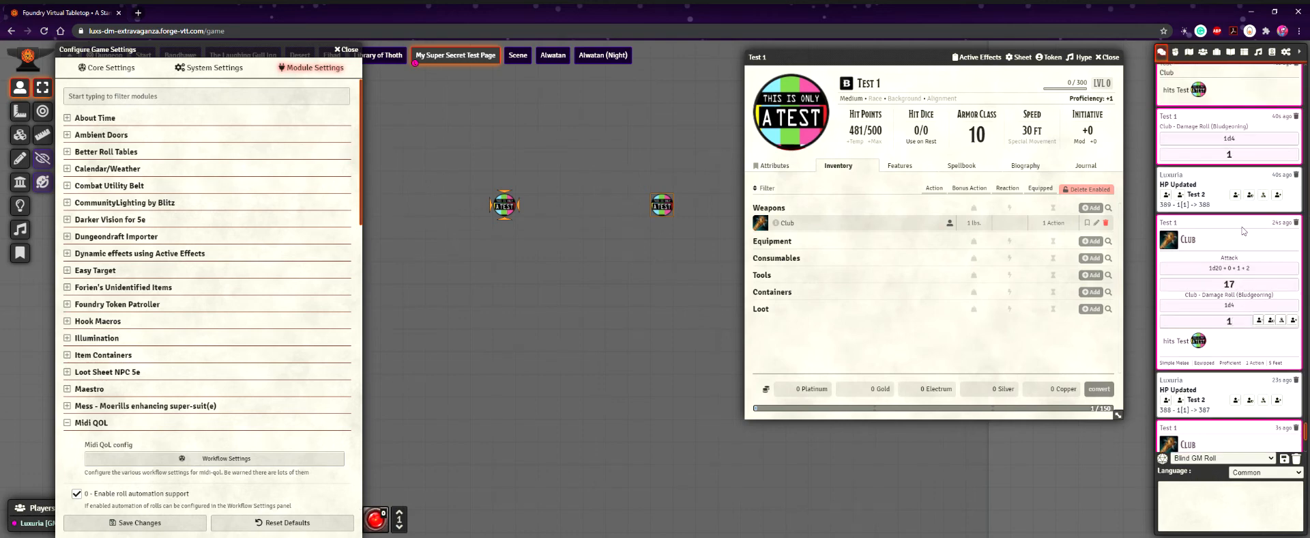
scroll(1202, 333, down, 4)
- Expand and collapse the attack and damage roll breakdowns on the latest Club chat card
click(1208, 341)
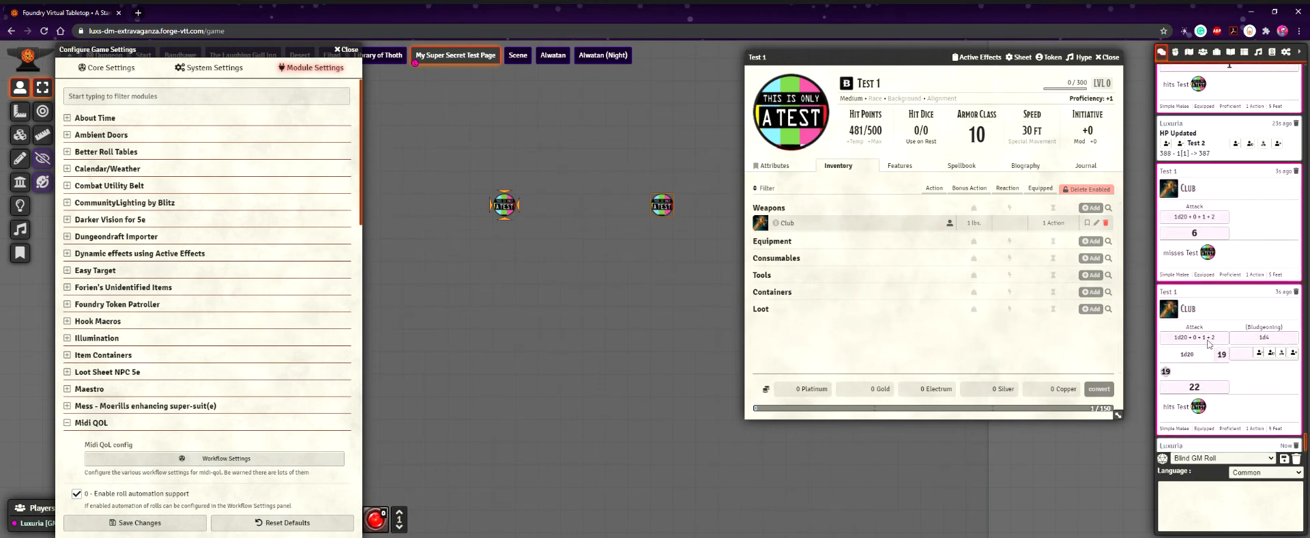
click(1208, 342)
click(1245, 336)
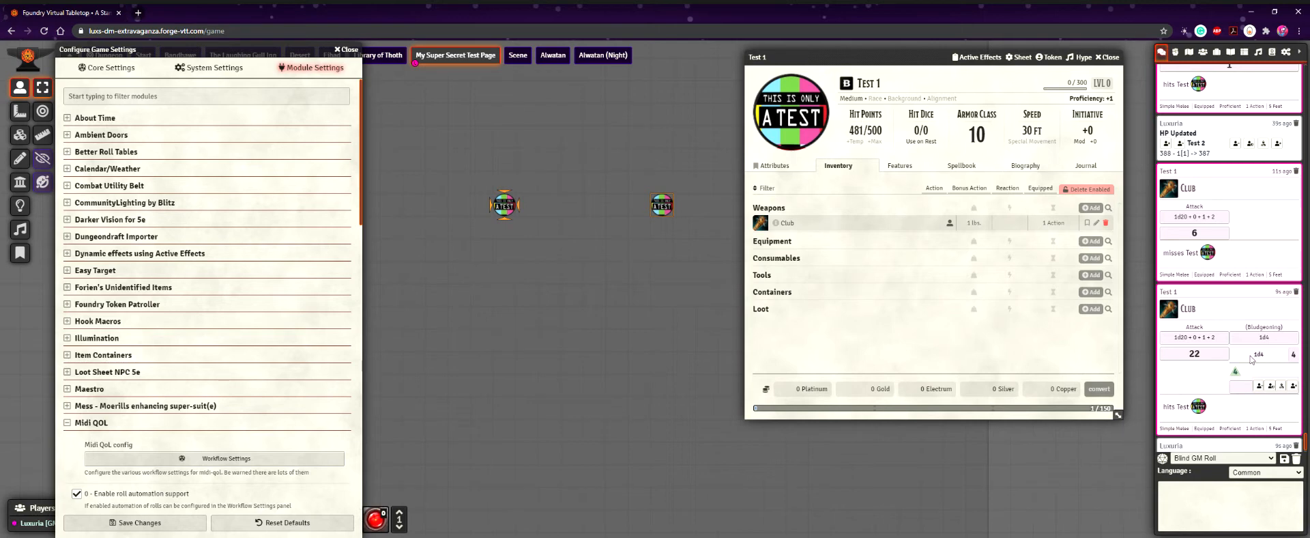
click(1244, 343)
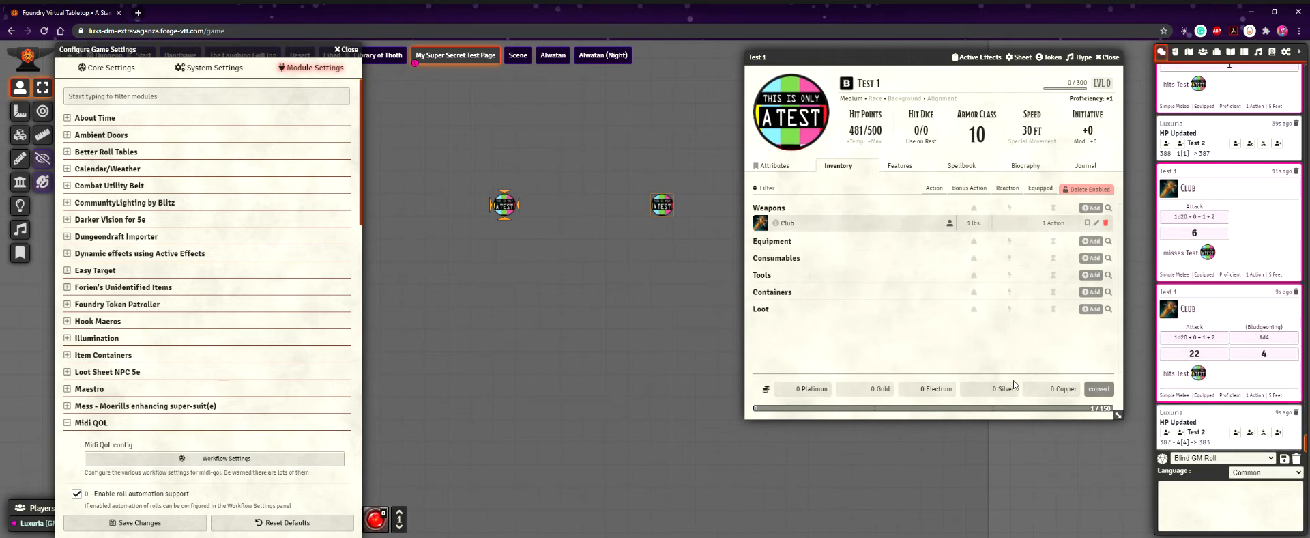
- Open the Midi QOL workflow settings and look back through the chat log to compare merged, condensed and separate roll cards
click(191, 457)
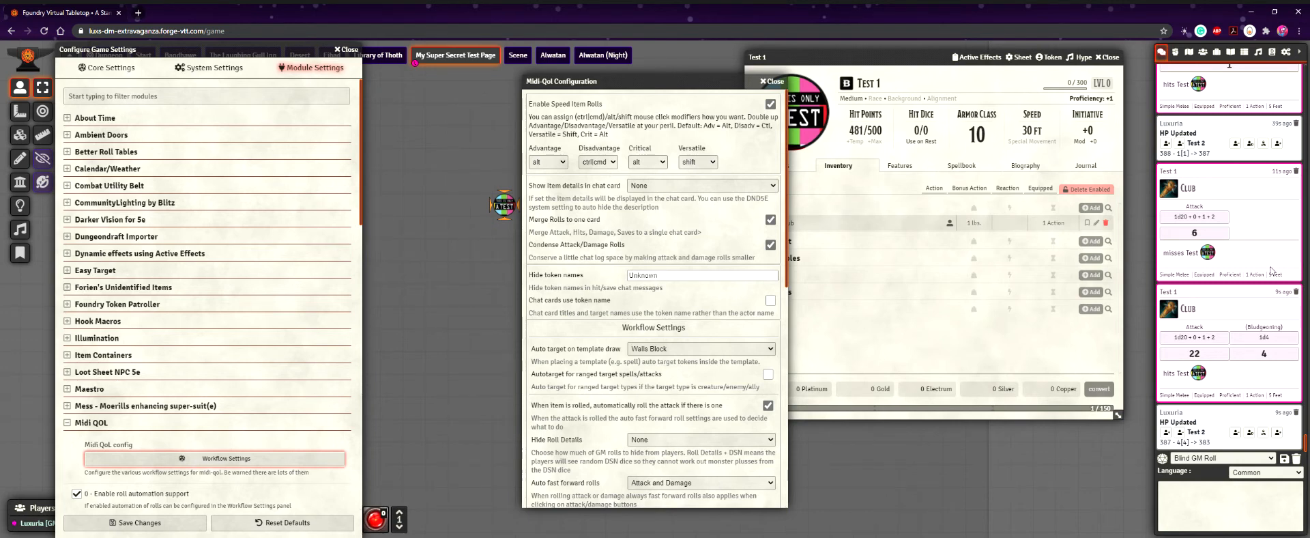
scroll(1270, 271, up, 3)
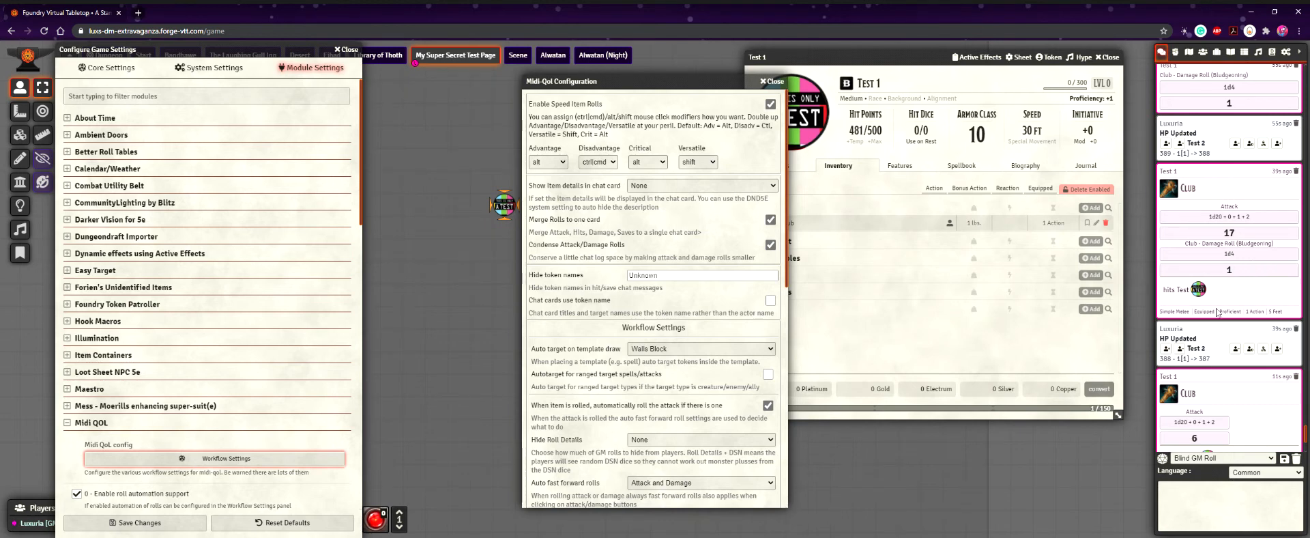
scroll(1237, 251, down, 3)
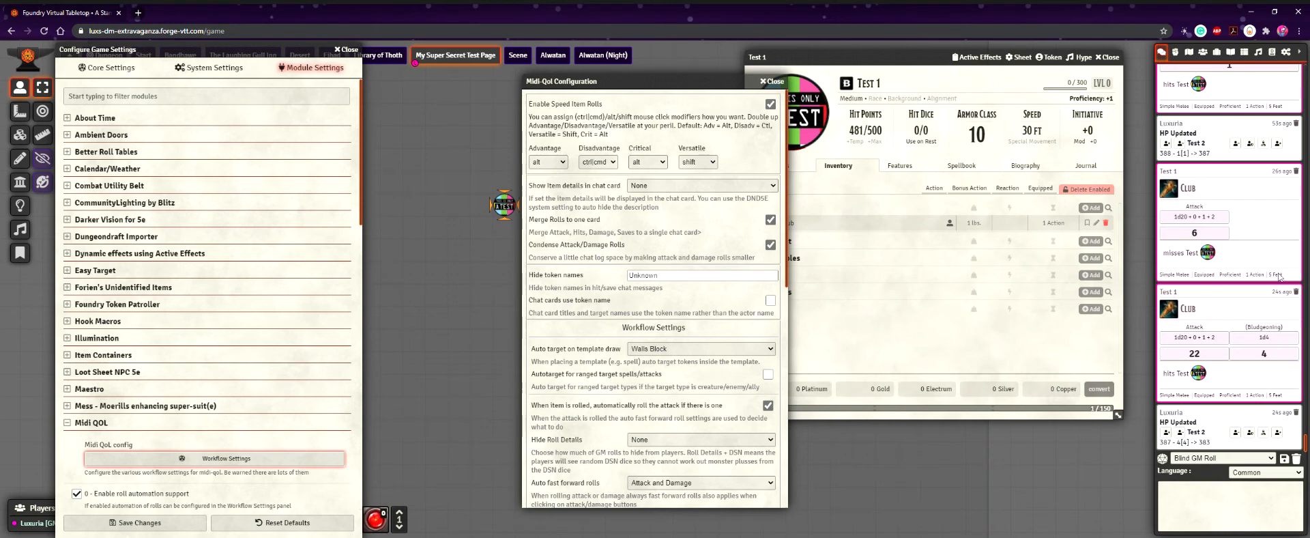
drag(690, 84, 625, 68)
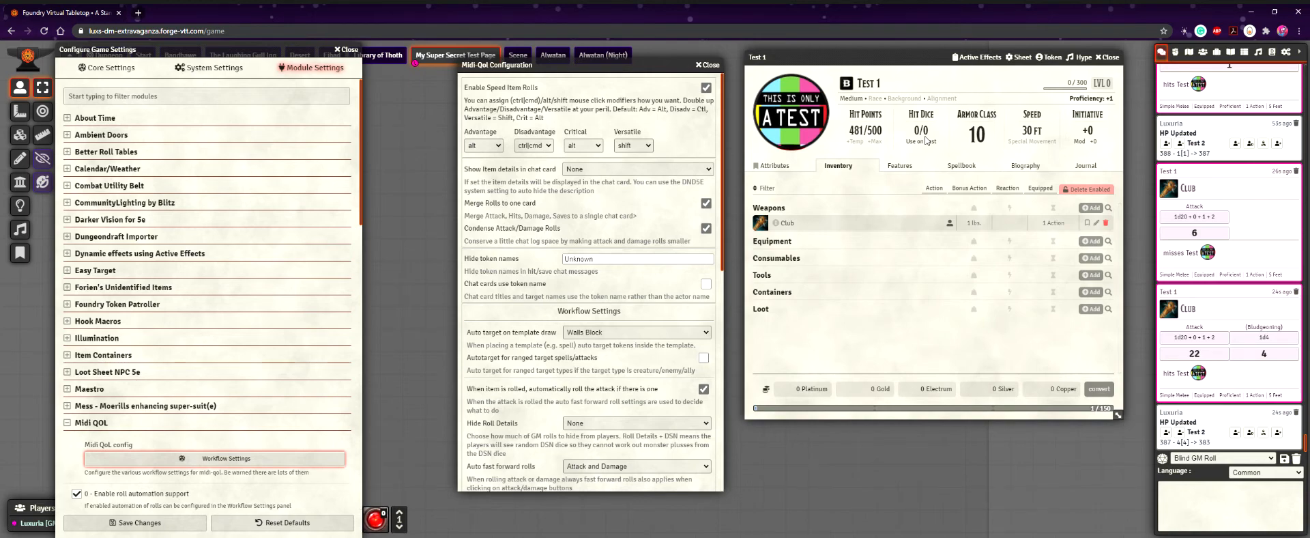
scroll(1241, 351, up, 10)
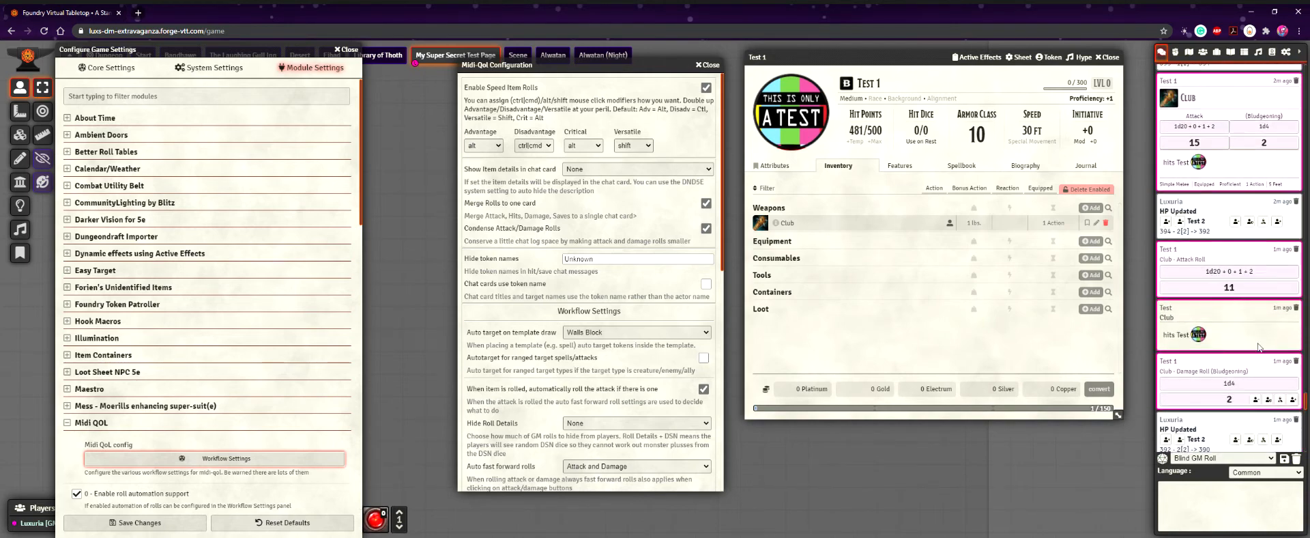
scroll(1241, 351, up, 15)
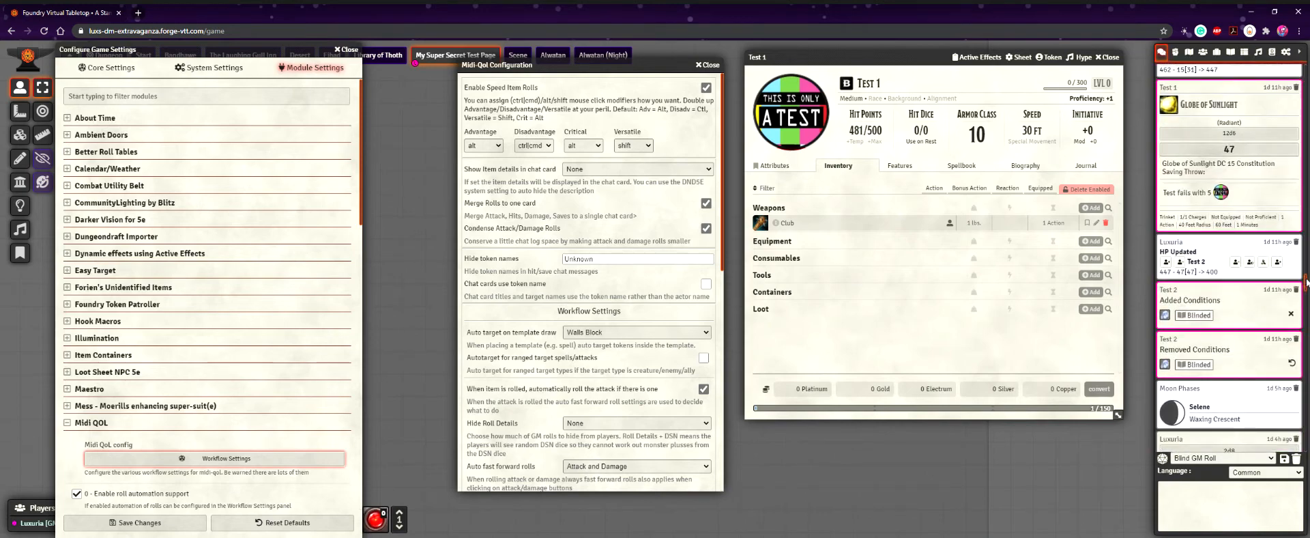
drag(1306, 280, 1305, 444)
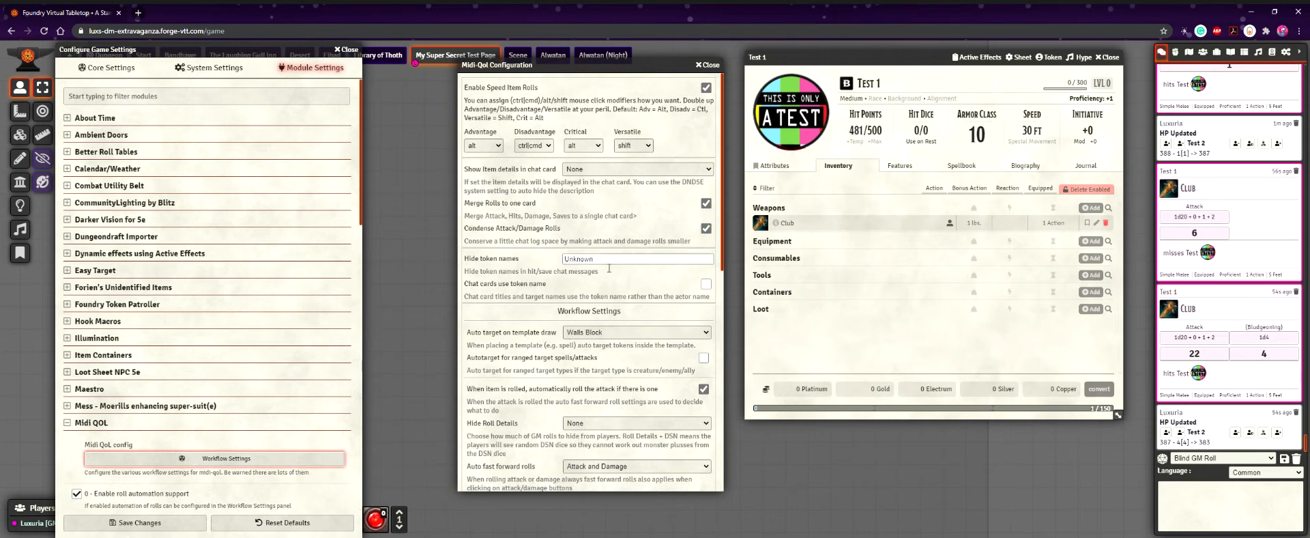
click(611, 264)
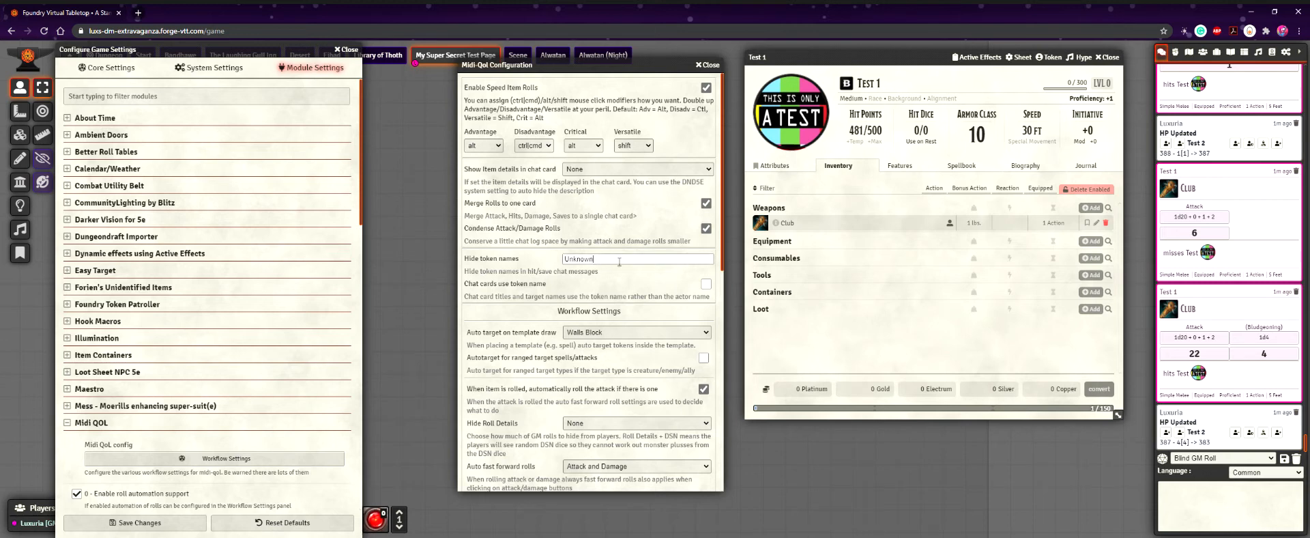
text(Creature)
key(BackSpace)
key(BackSpace)
key(BackSpace)
key(BackSpace)
key(BackSpace)
key(BackSpace)
key(BackSpace)
key(BackSpace)
key(BackSpace)
- Examine the replacement name in the Air Elemental actor's Hide Name settings and close its windows
click(1204, 52)
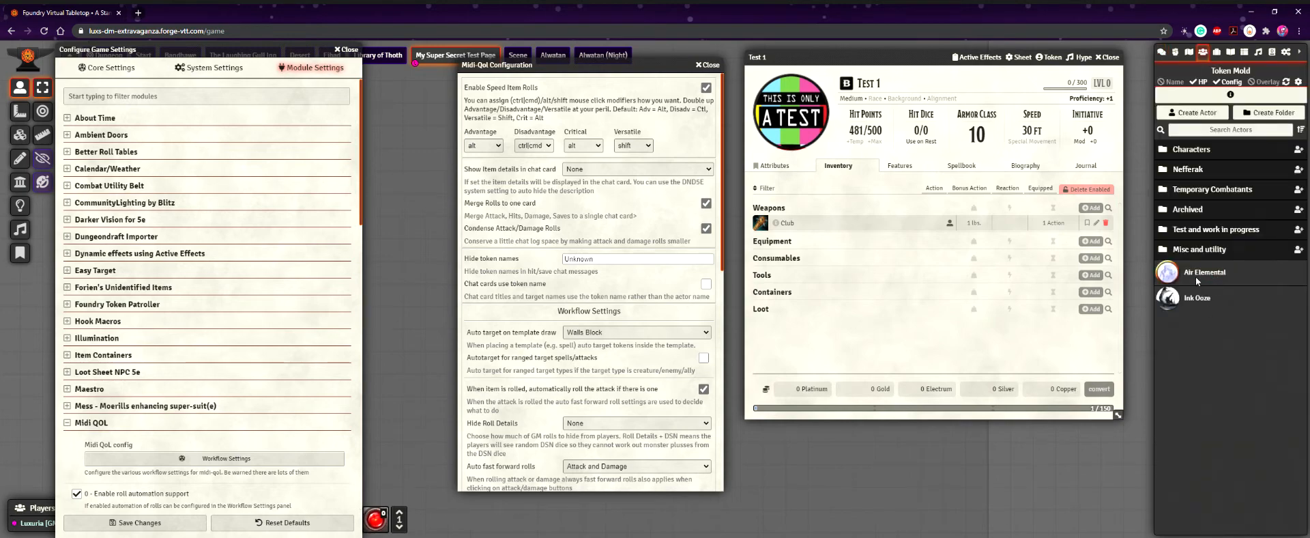
click(1196, 277)
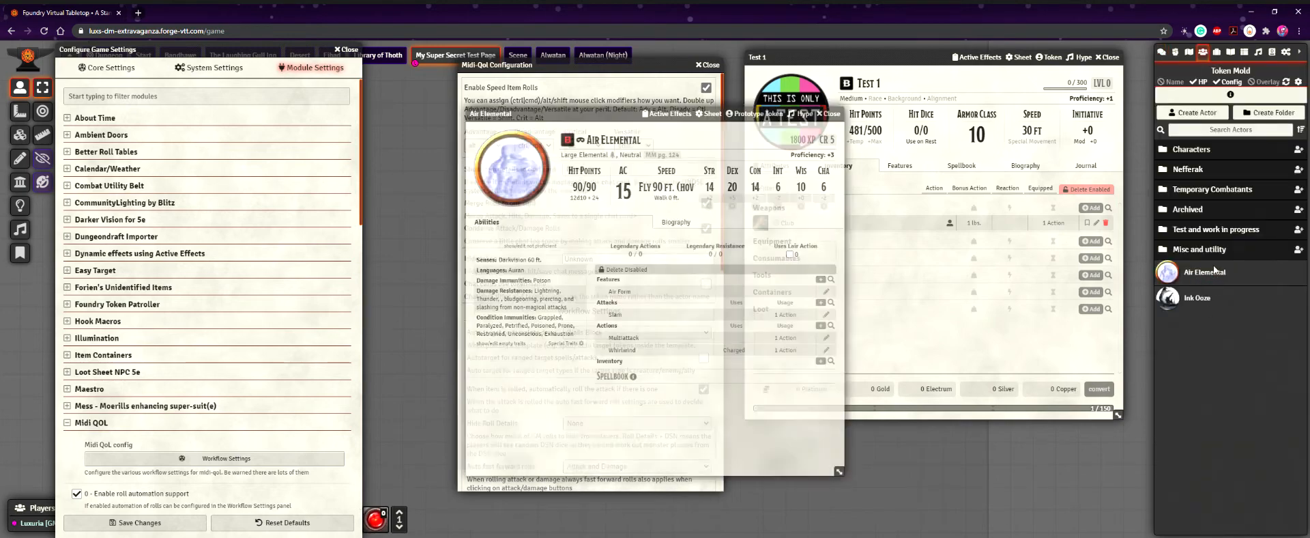
click(580, 141)
click(696, 326)
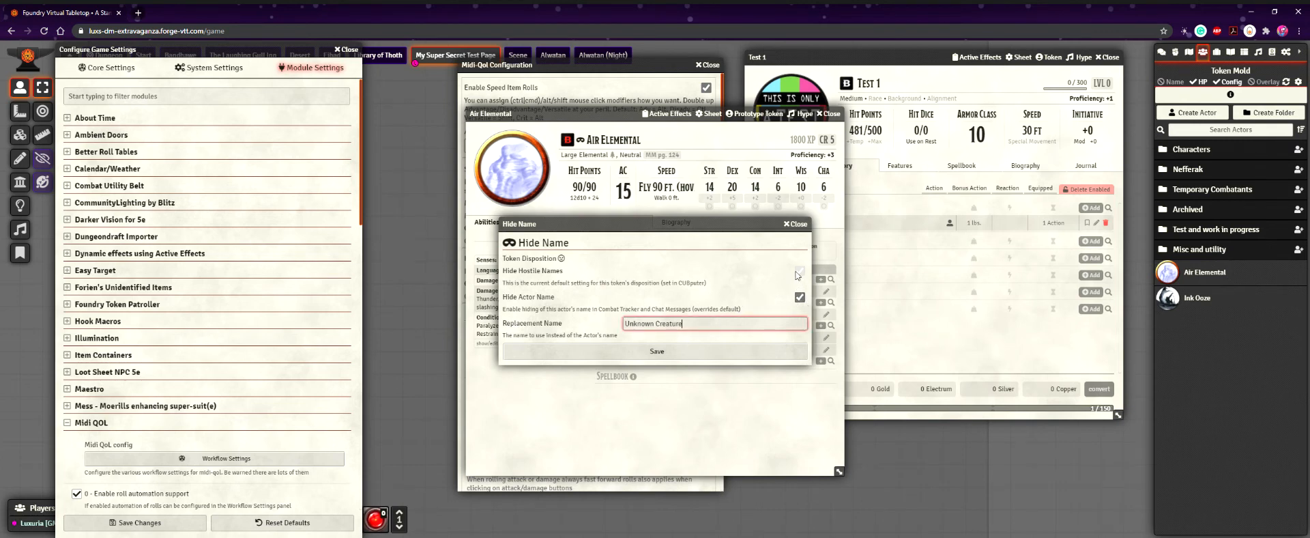
drag(705, 329, 601, 337)
click(703, 324)
click(794, 225)
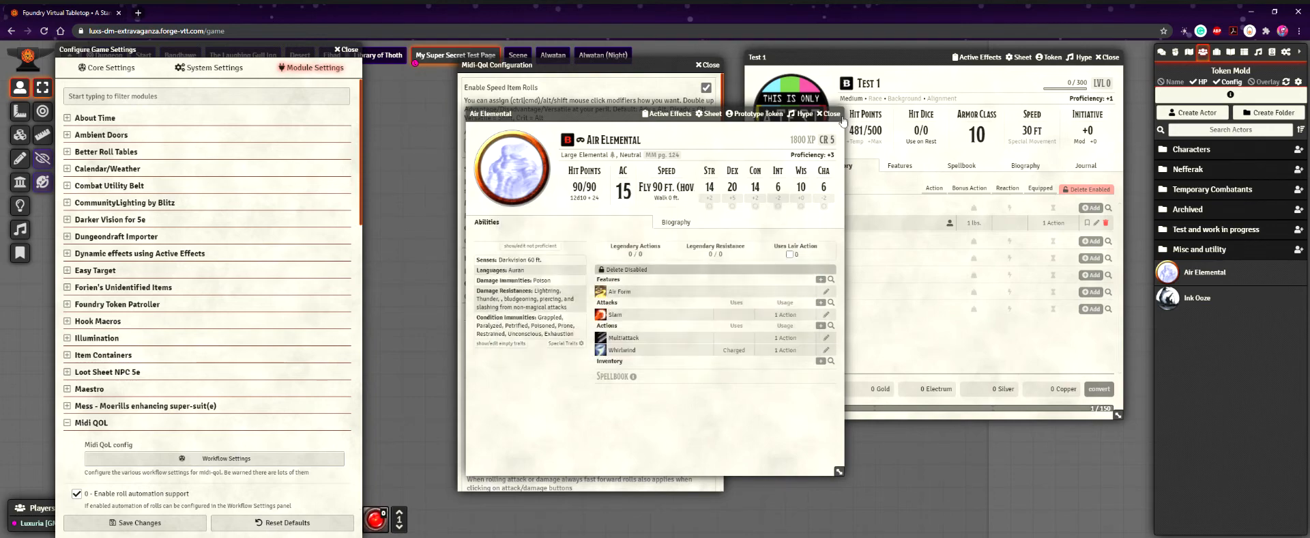
click(828, 114)
- Set Hide token names to "Unknown Creature" in the Midi QOL configuration and return to the chat log
click(605, 259)
click(613, 278)
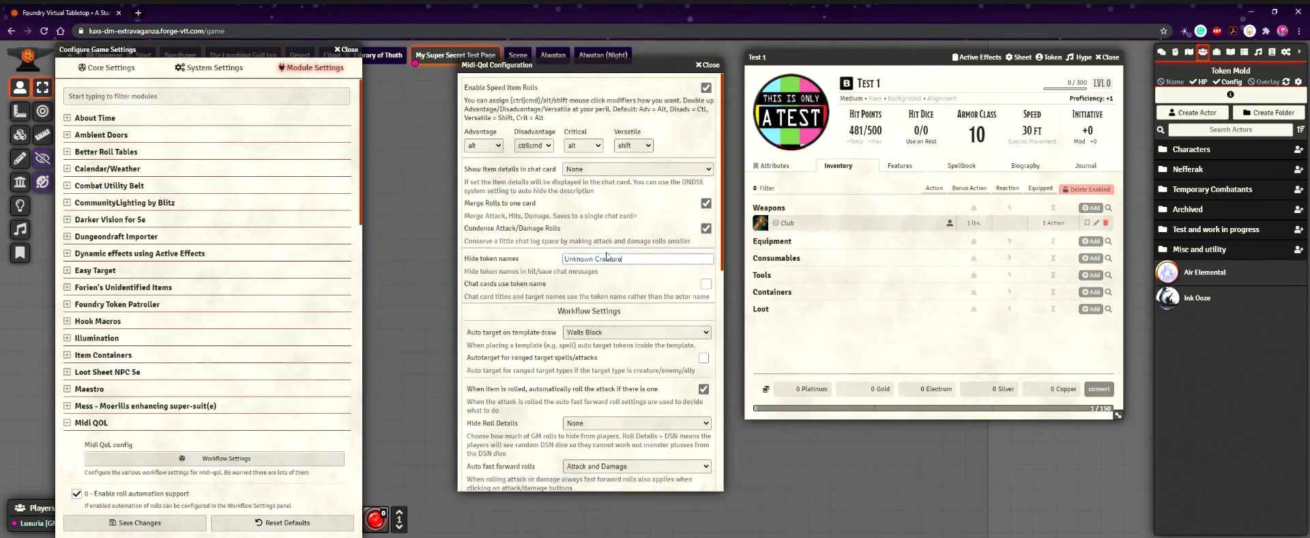
click(1161, 53)
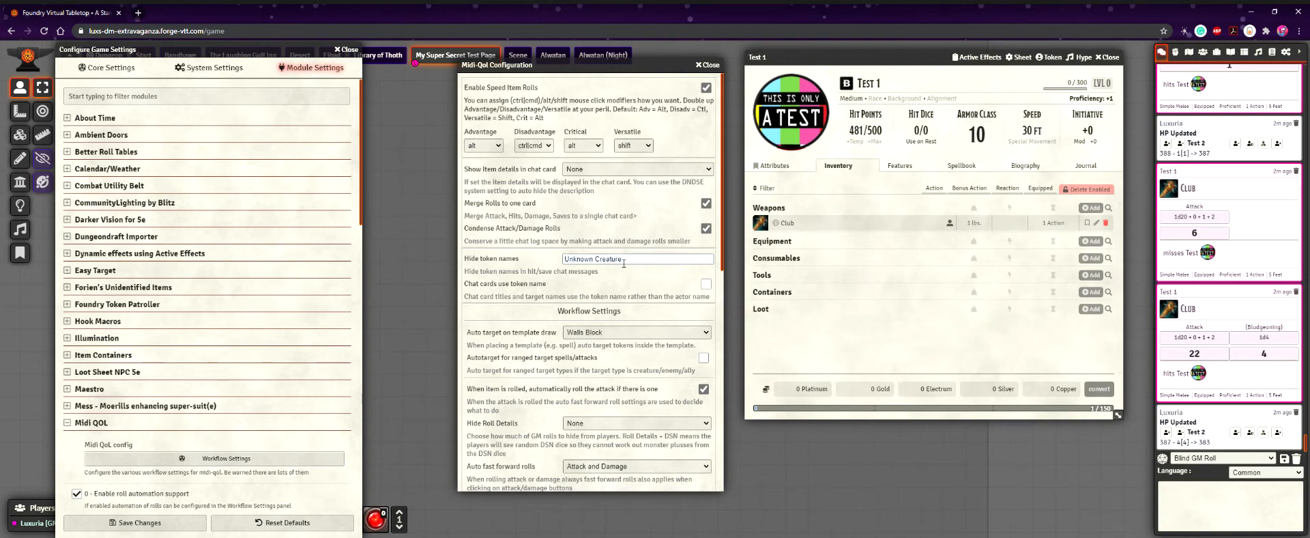
- Cast Firebell at 4th level from Test 1's spellbook with a measured template, and cancel the template's placement
scroll(649, 281, down, 3)
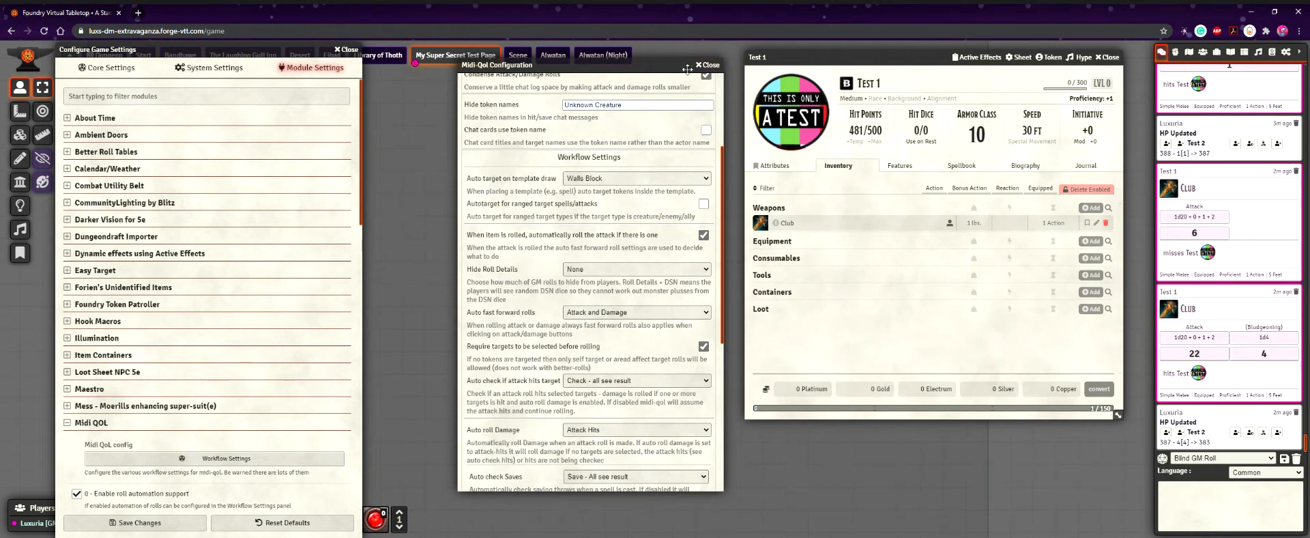
drag(689, 68, 635, 80)
click(899, 165)
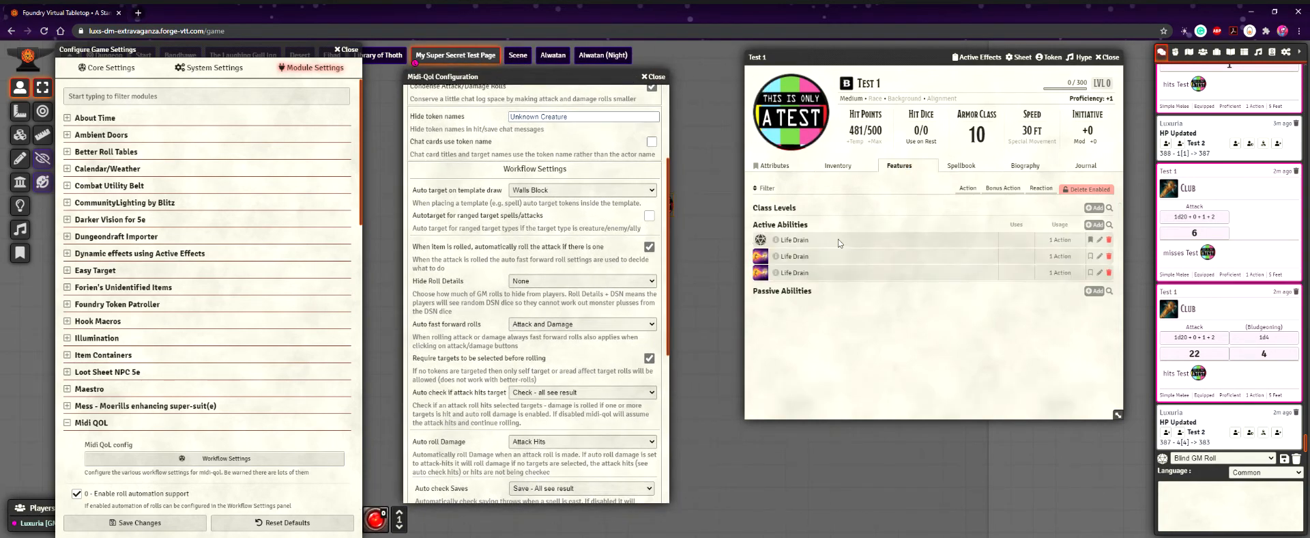
click(961, 165)
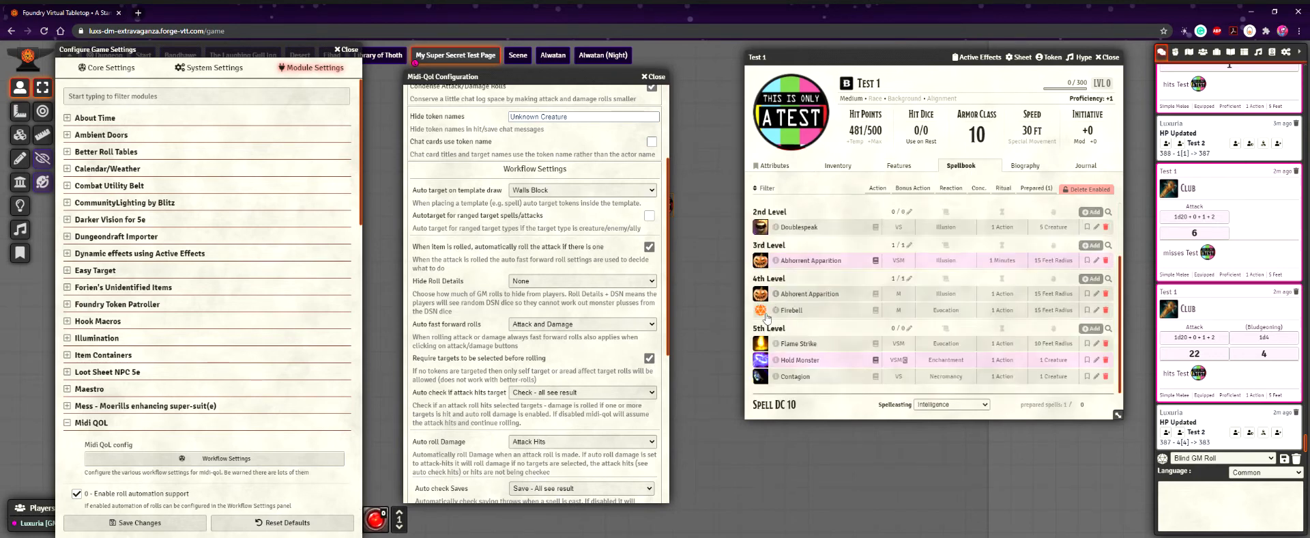
click(760, 310)
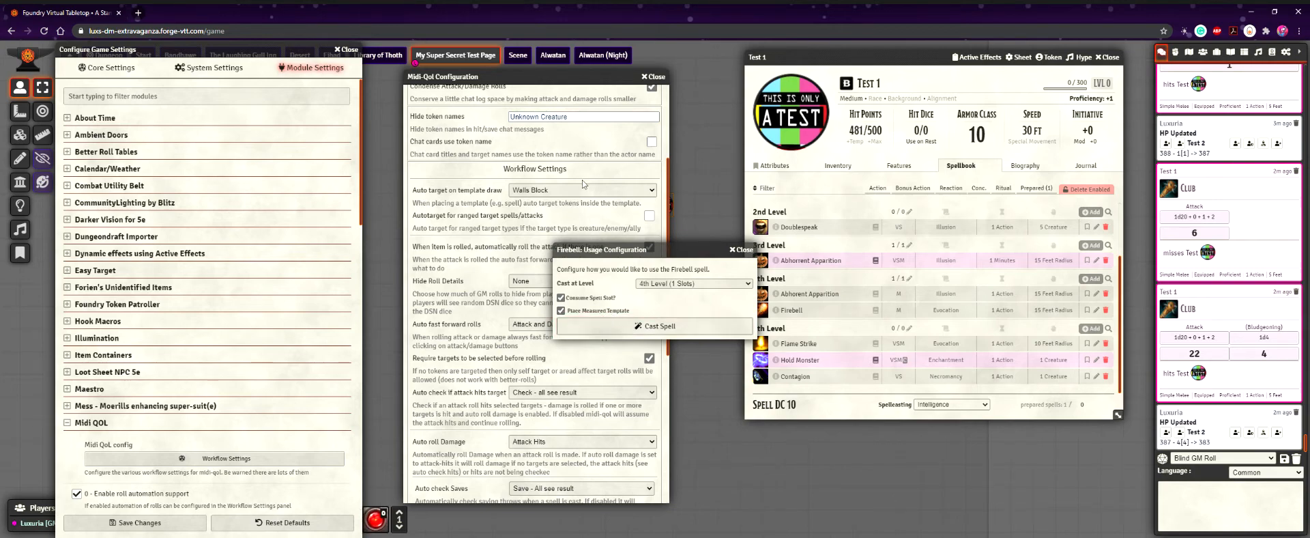
drag(548, 79, 317, 63)
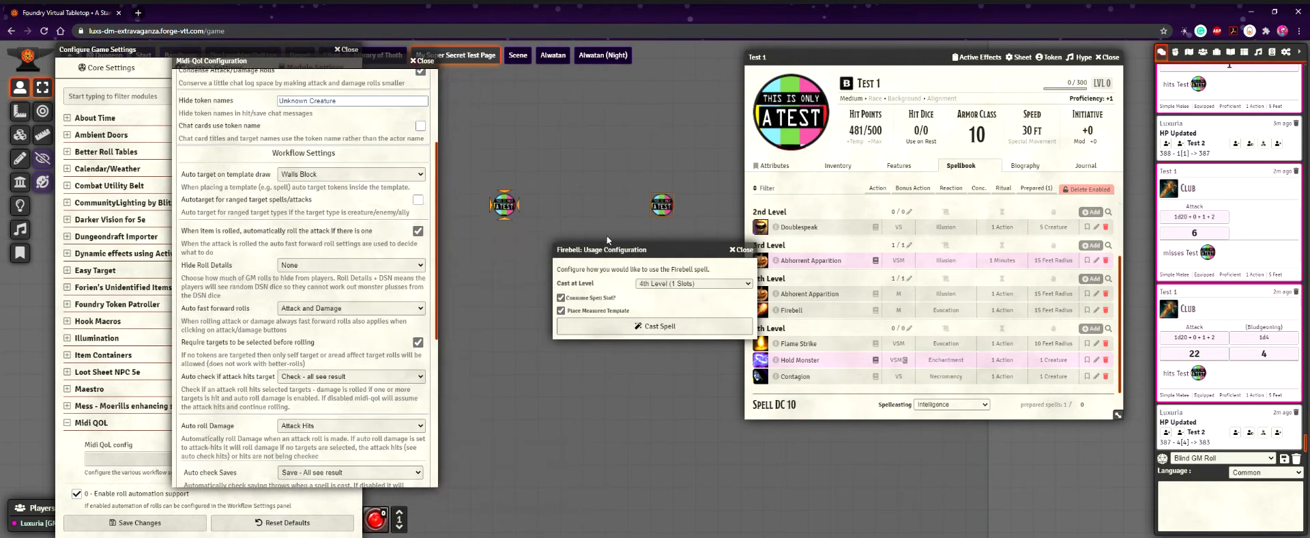
click(625, 330)
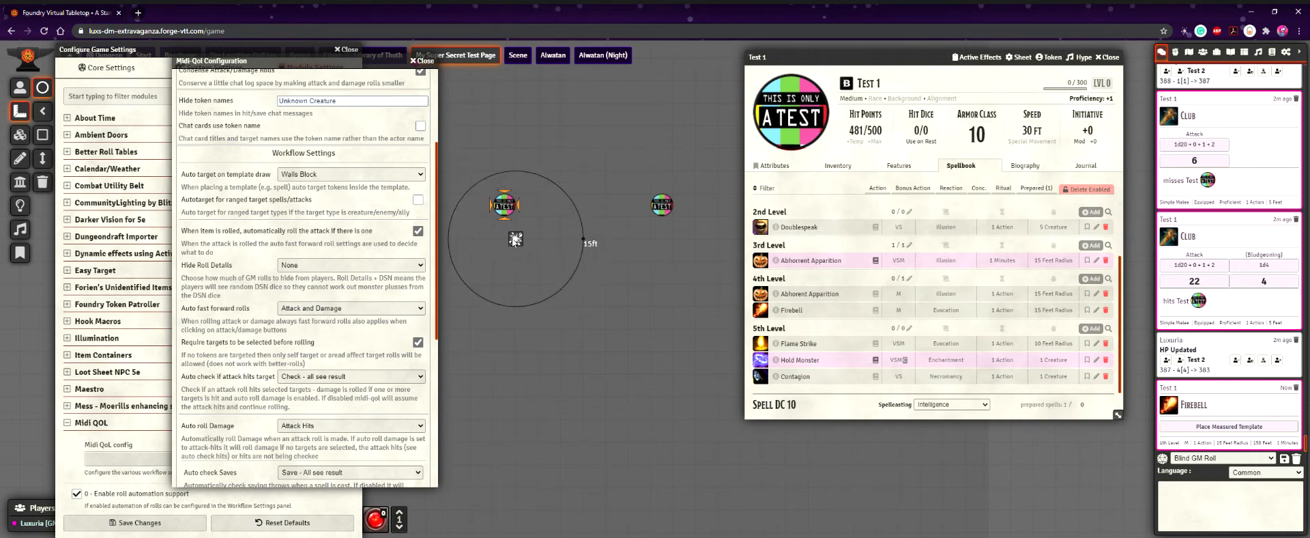
right_click(561, 319)
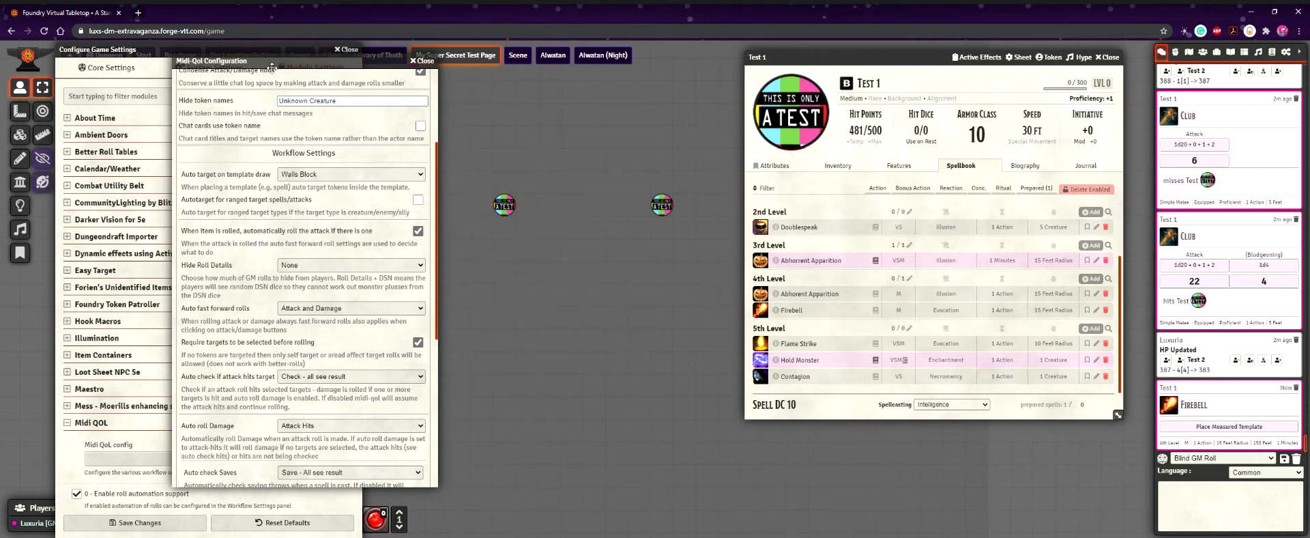
- Turn on Autotarget for ranged target spells/attacks, keep template auto-targeting at Walls Block, and save the Midi QOL configuration
drag(272, 67, 518, 54)
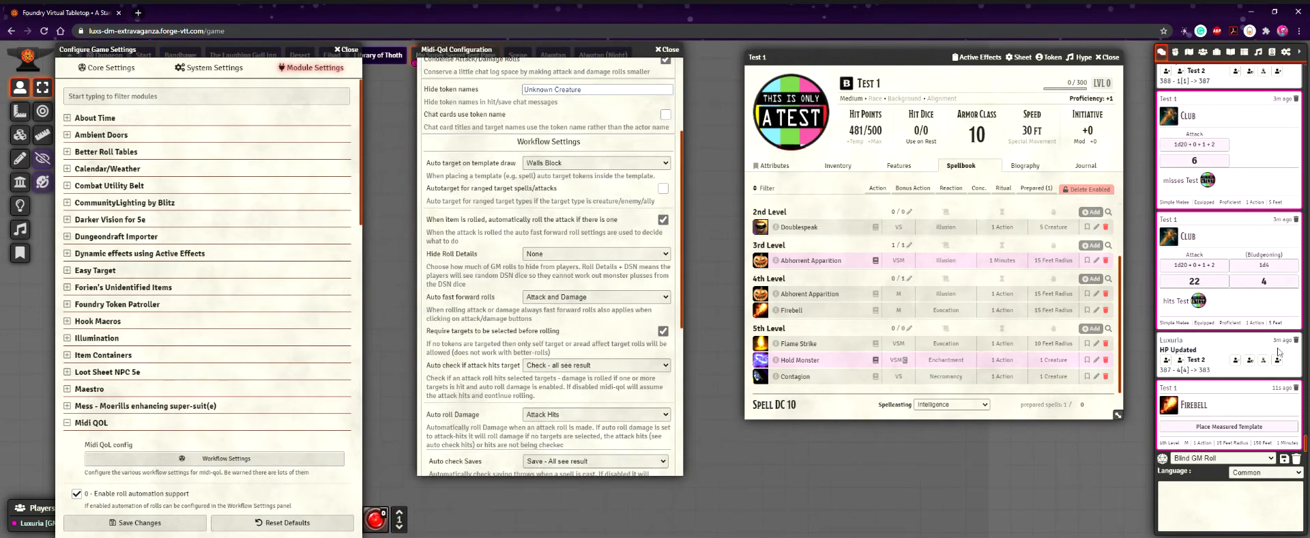
click(565, 165)
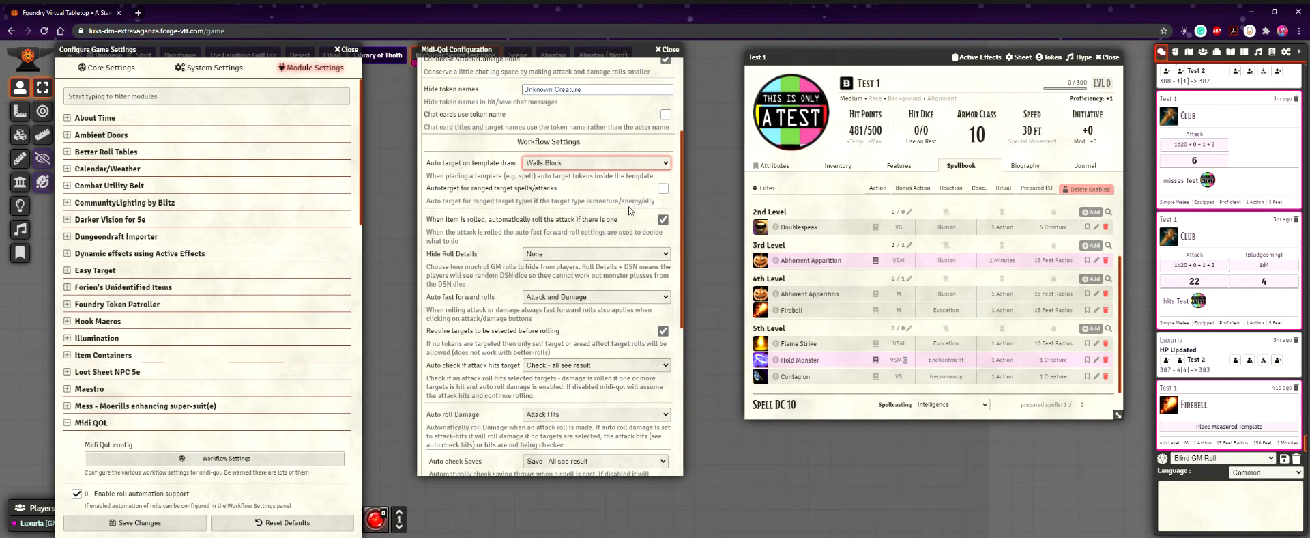
click(662, 189)
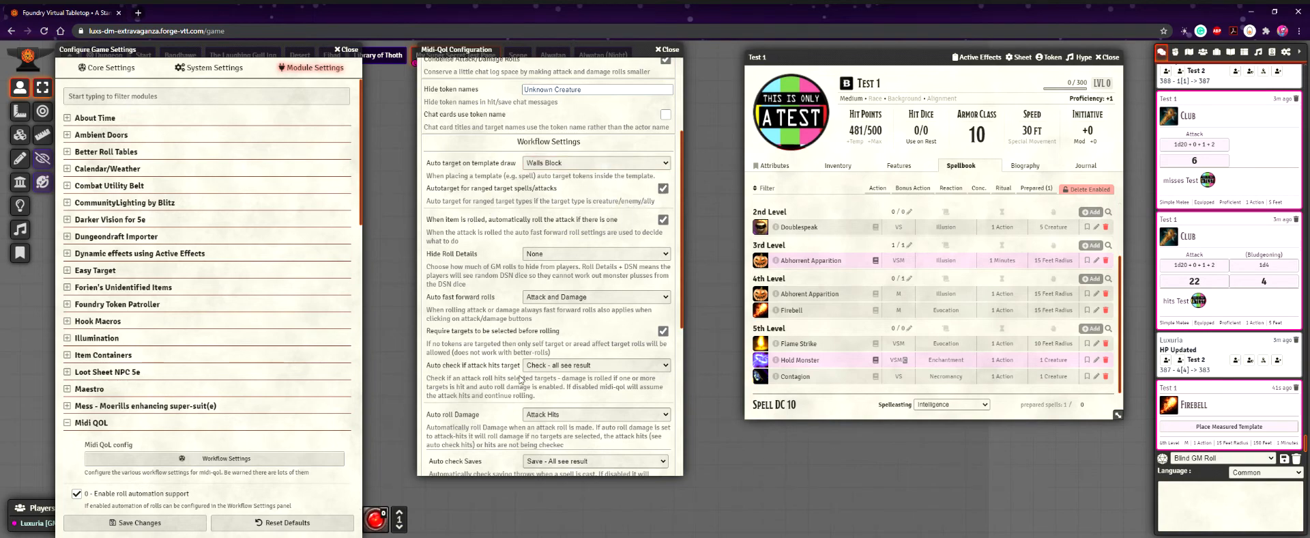
scroll(520, 379, down, 10)
click(501, 454)
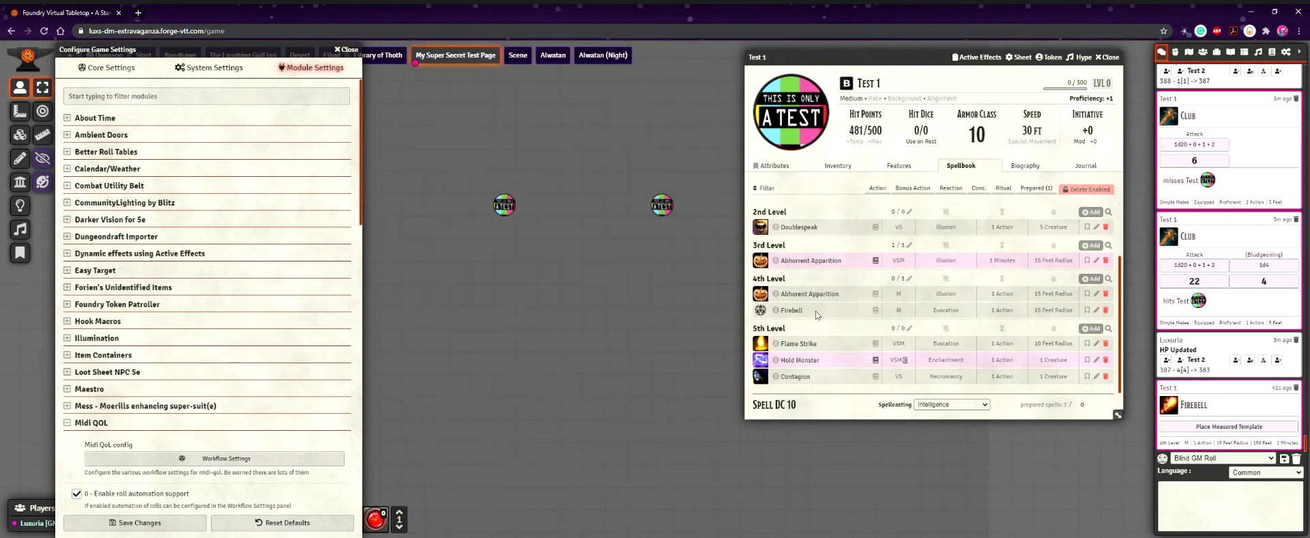
- Target the Test 2 token and cast Doublespeak on it from Test 1's spellbook
click(761, 225)
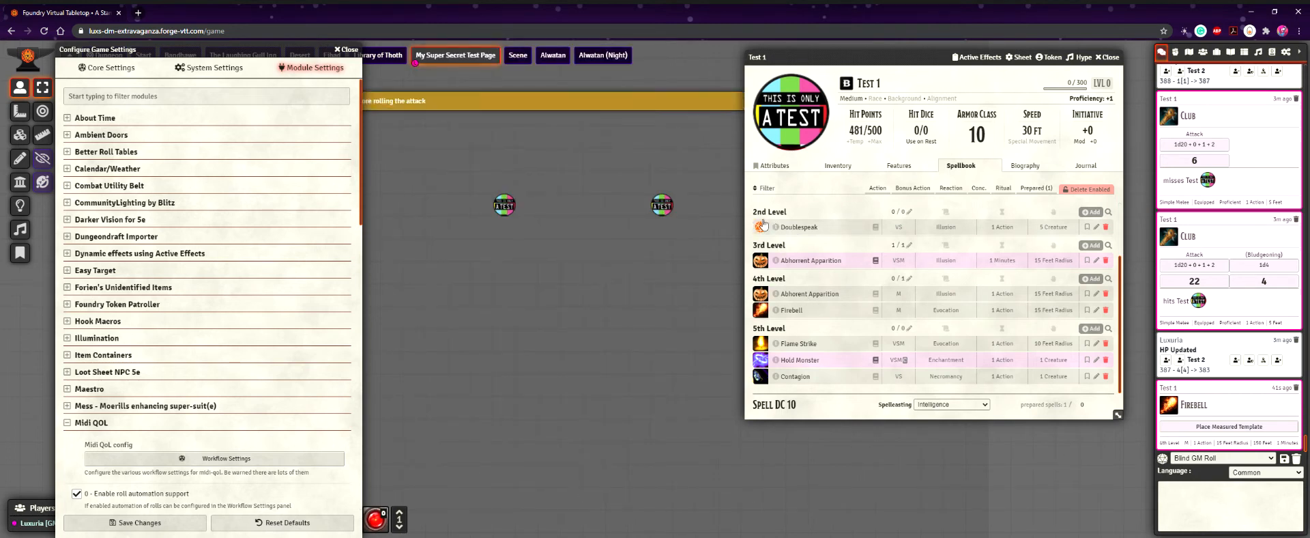
key(t)
click(766, 229)
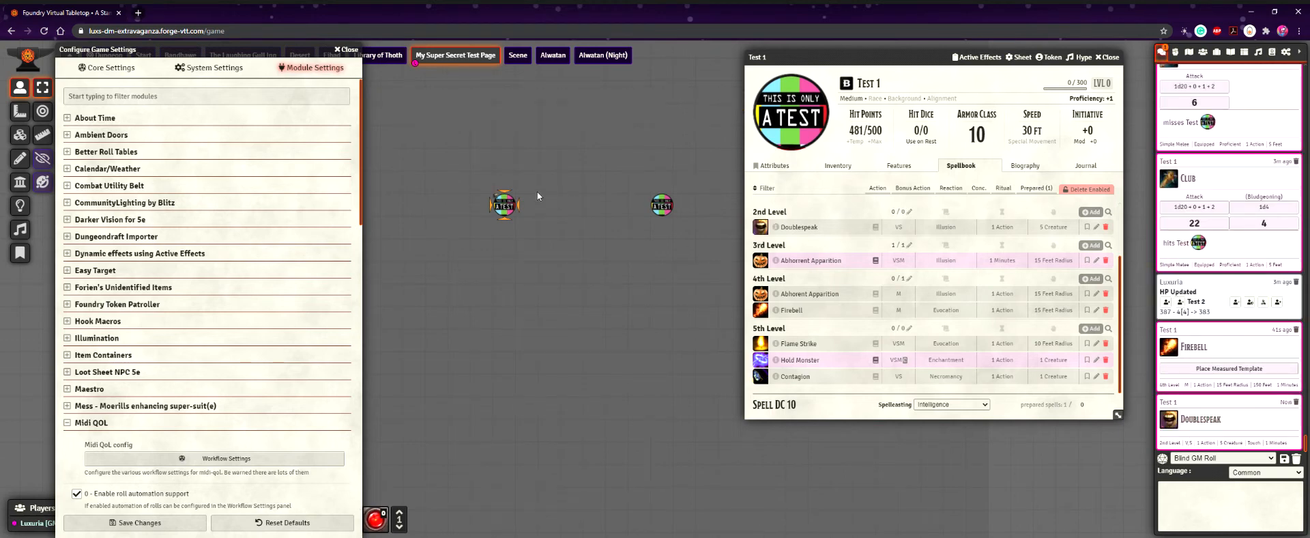
- Open Test 2's active effects, remove the Doublespeak effect, and close the game settings and Test 2's windows
scroll(510, 203, up, 4)
right_click(477, 183)
double_click(477, 182)
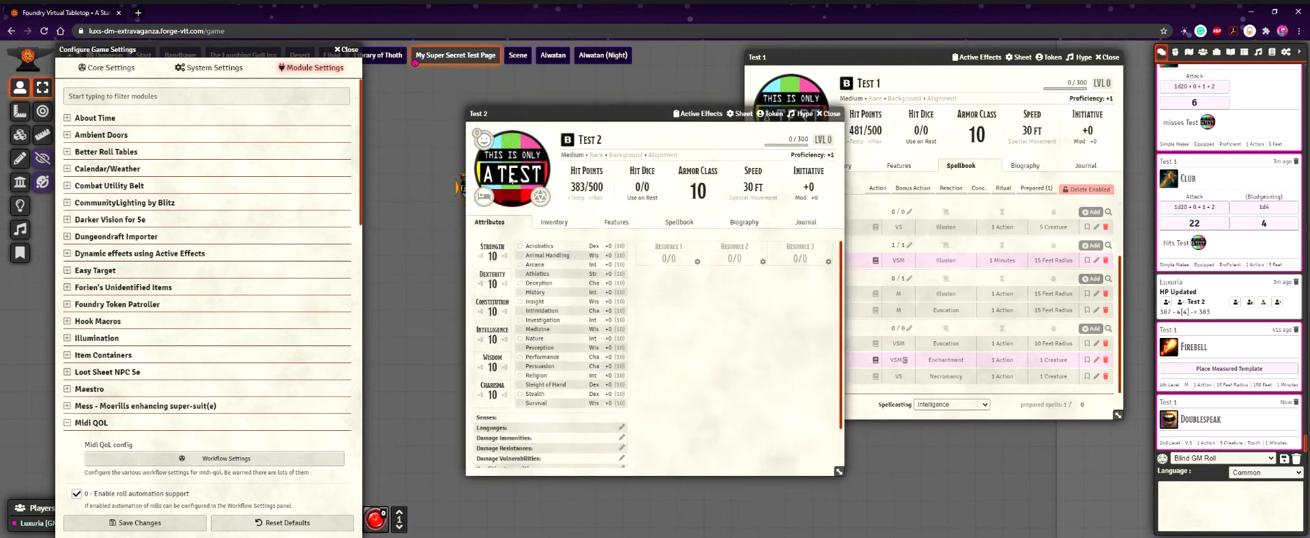
click(689, 113)
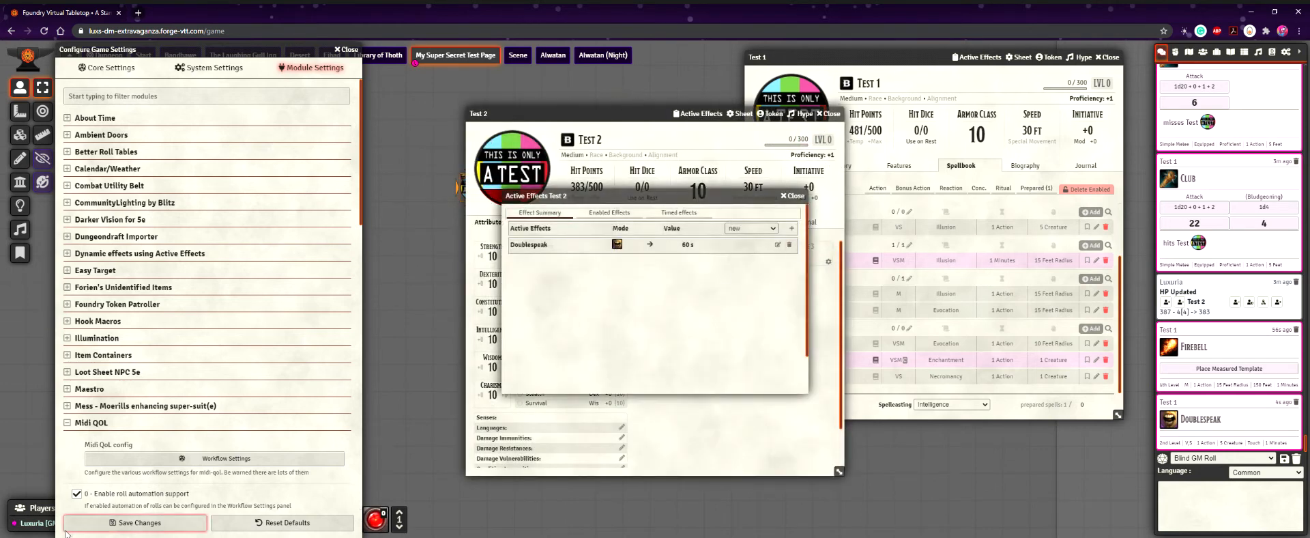
drag(223, 51, 360, 51)
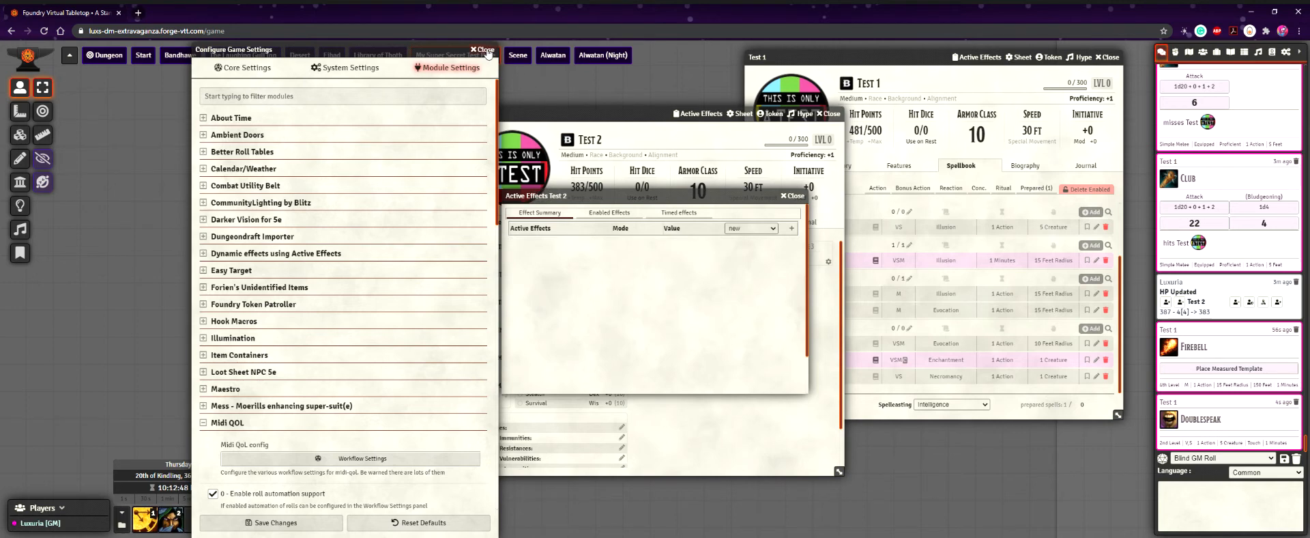
click(486, 52)
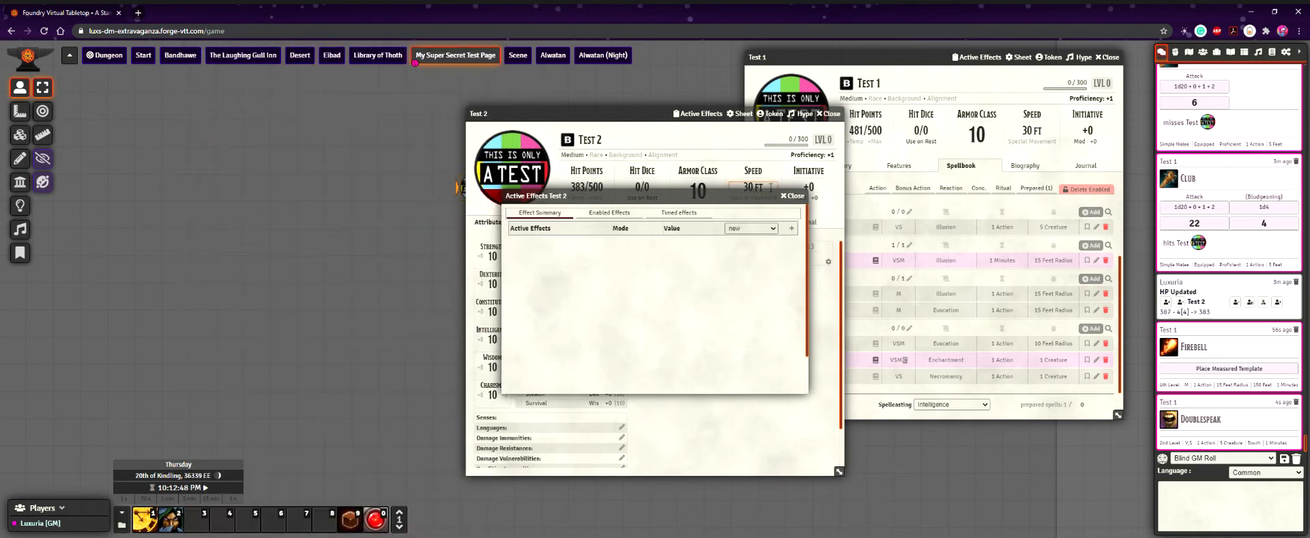
click(793, 196)
click(834, 114)
- Open the Midi QOL workflow settings and turn off Autotarget for ranged target spells/attacks
click(1286, 53)
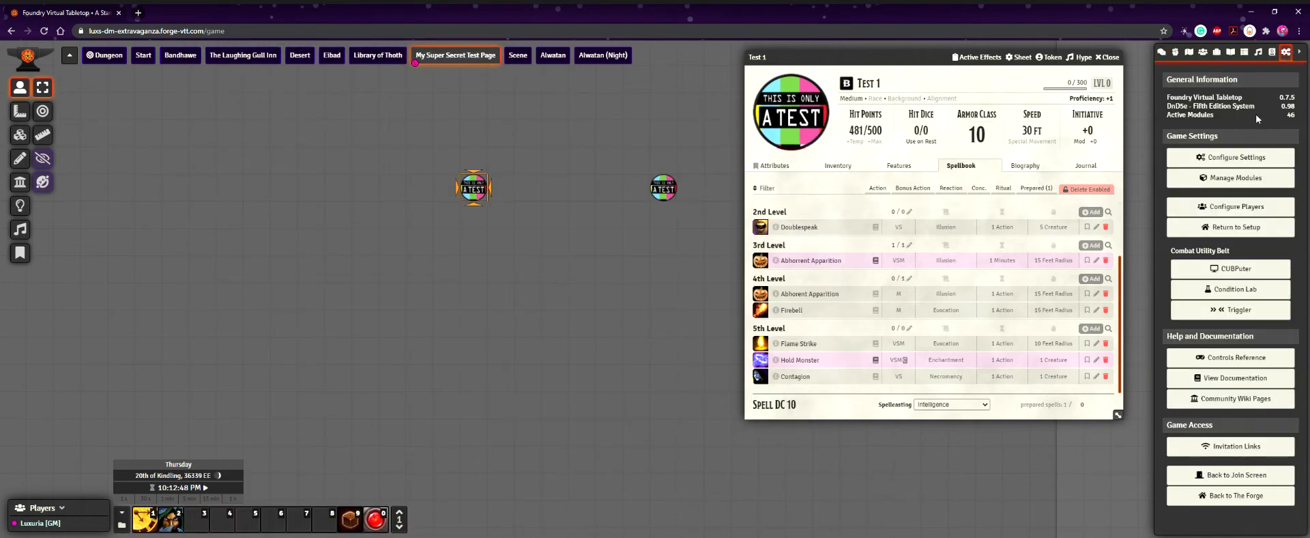
click(1237, 157)
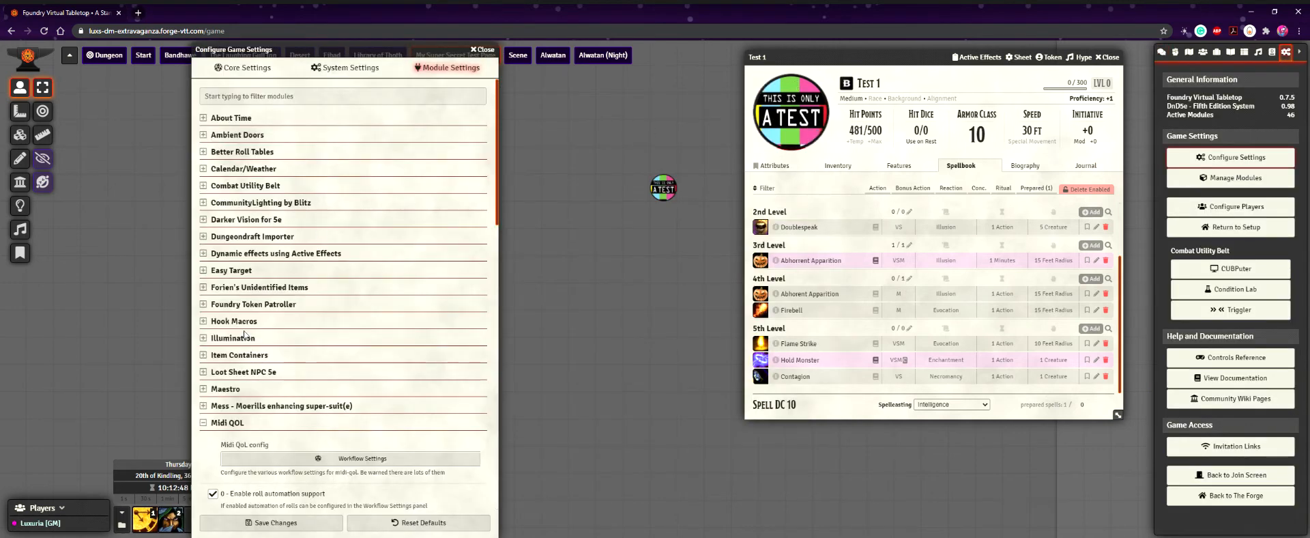
click(283, 461)
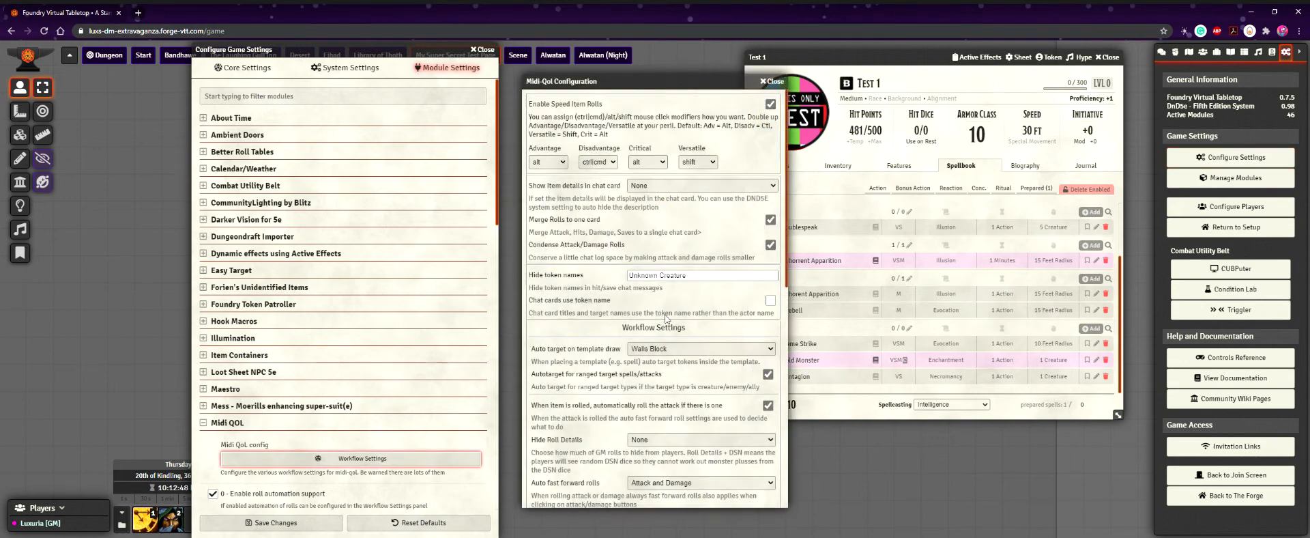
scroll(669, 321, down, 2)
scroll(757, 372, down, 2)
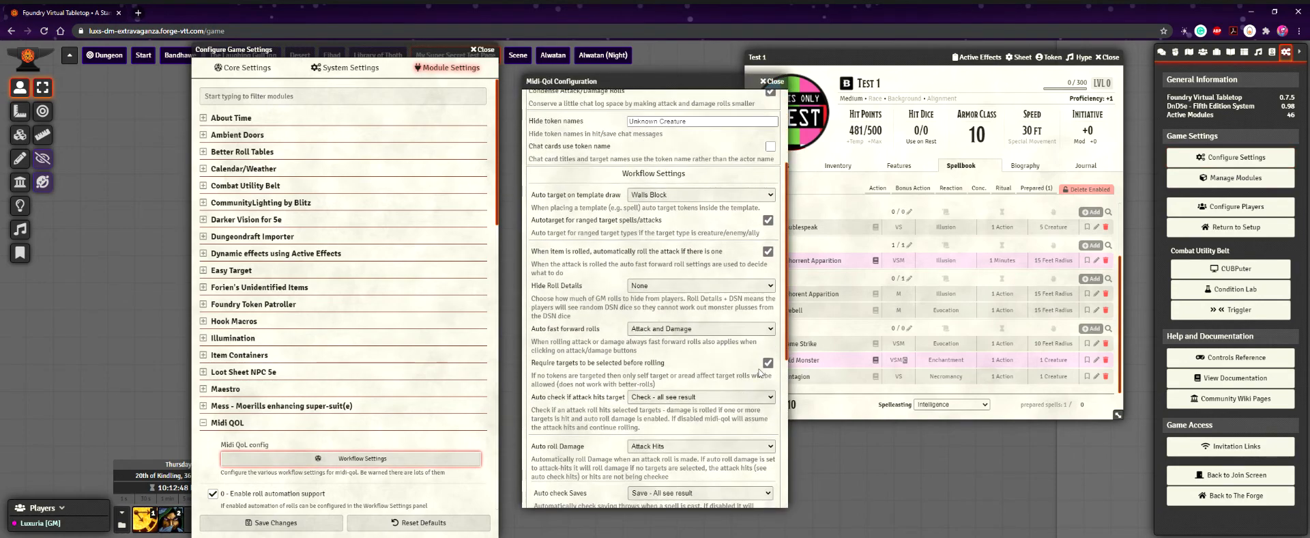
scroll(764, 358, up, 2)
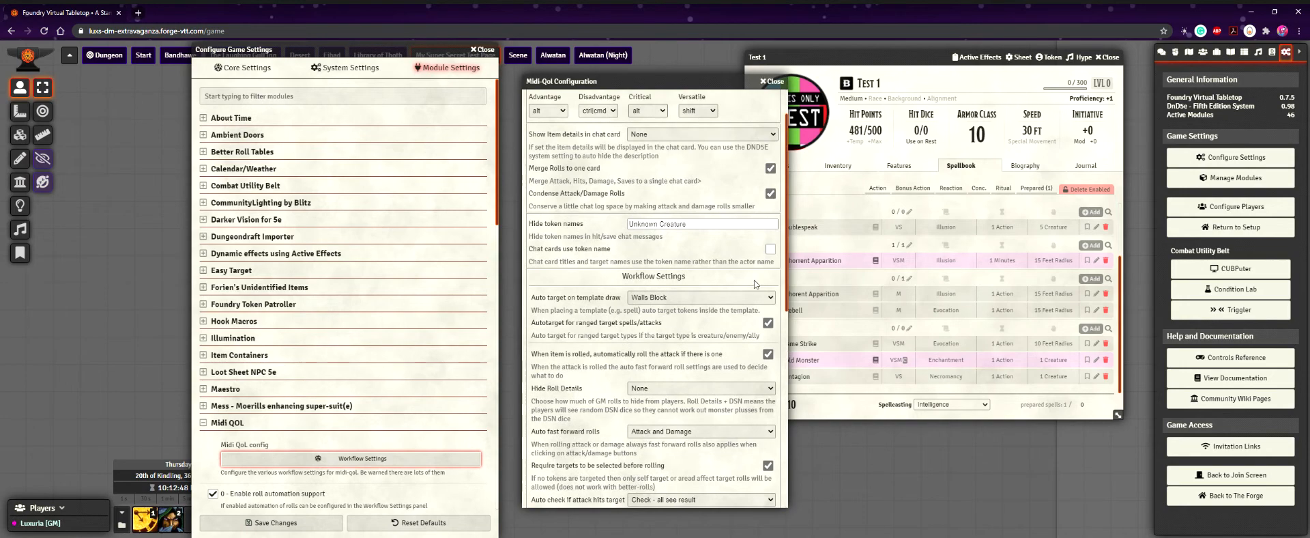
click(767, 322)
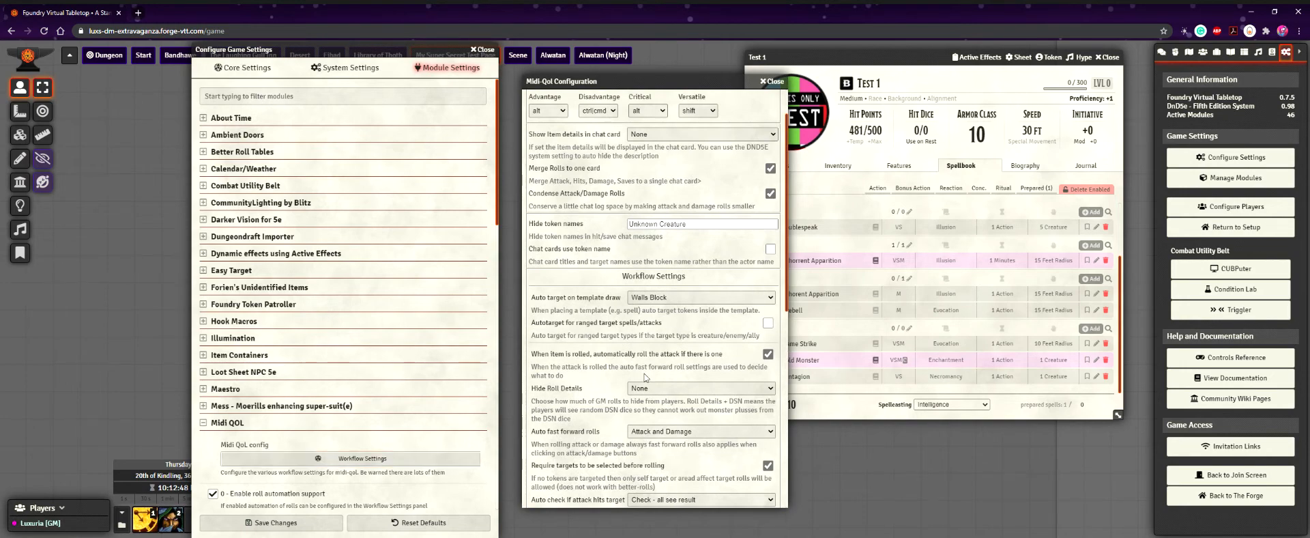
scroll(646, 376, down, 2)
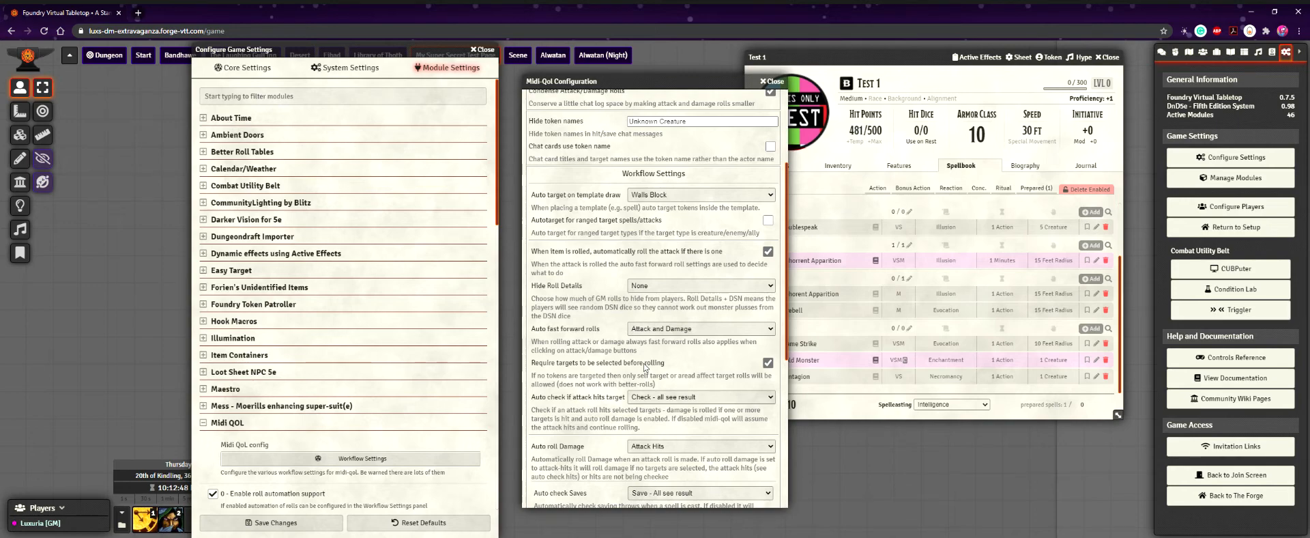
scroll(645, 368, up, 2)
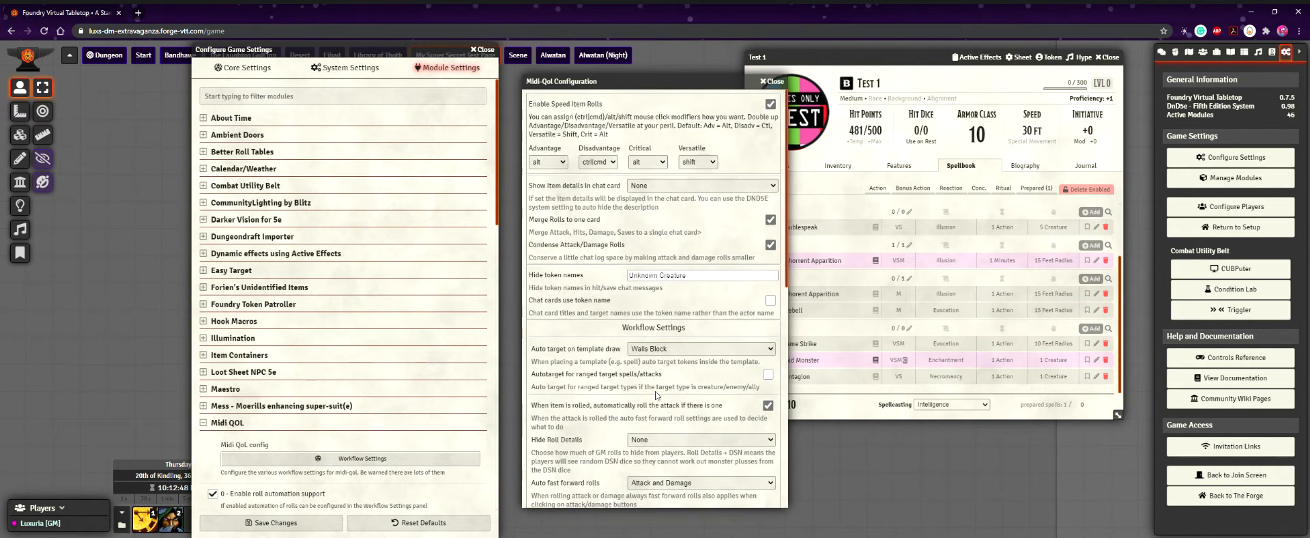
scroll(661, 397, down, 2)
click(768, 271)
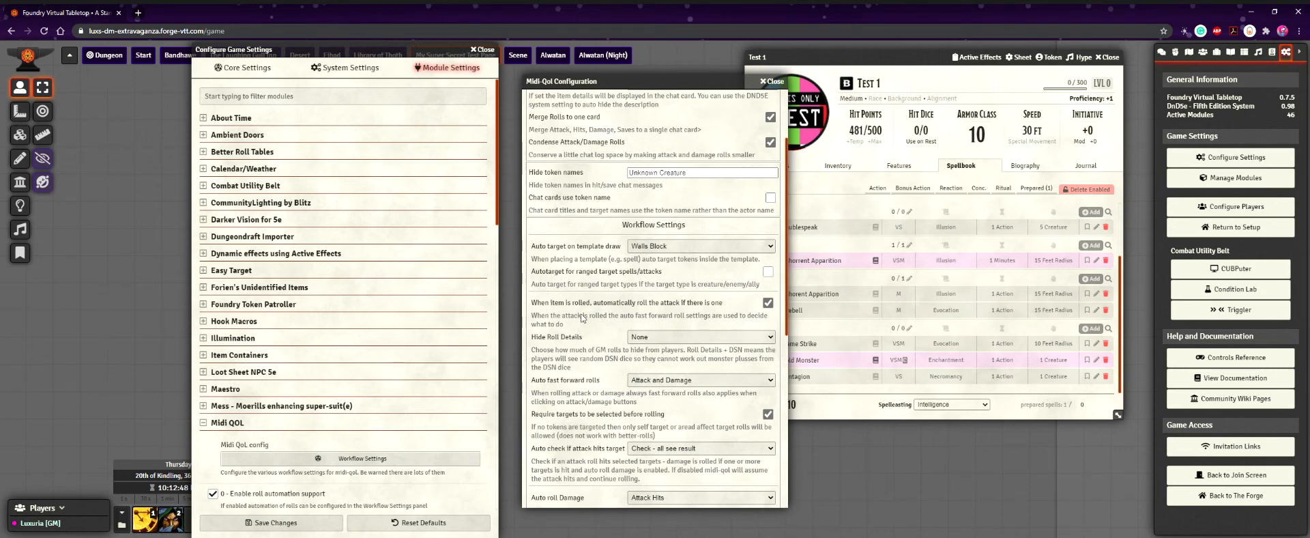
scroll(584, 319, down, 1)
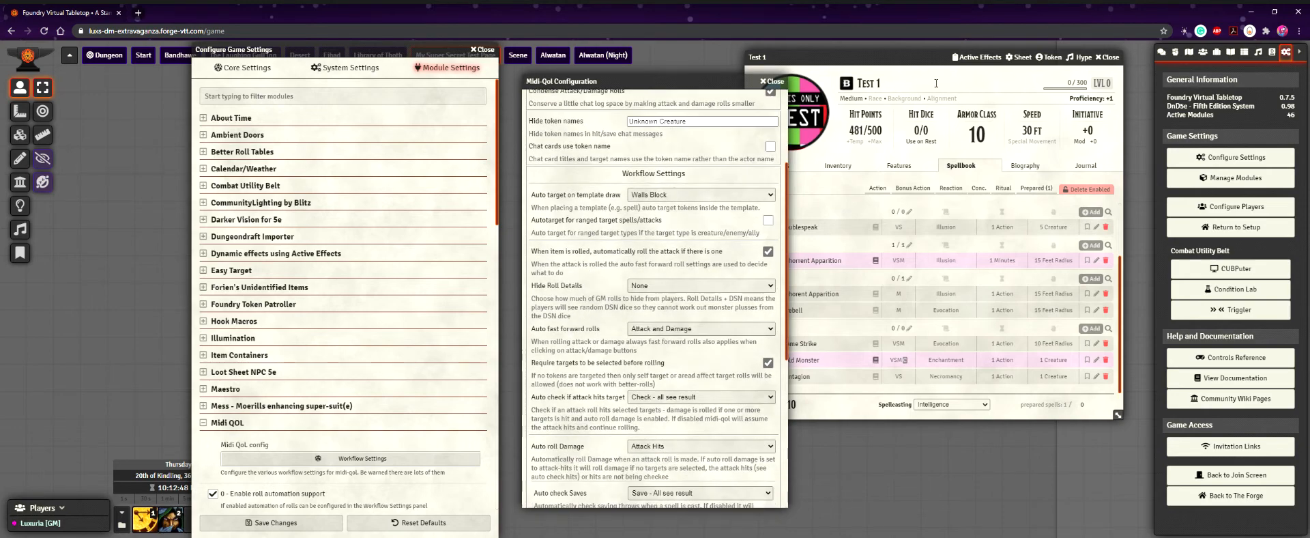
- Show the chat log and Test 1's inventory, and inspect the Club card's attack and damage roll breakdowns
click(1161, 51)
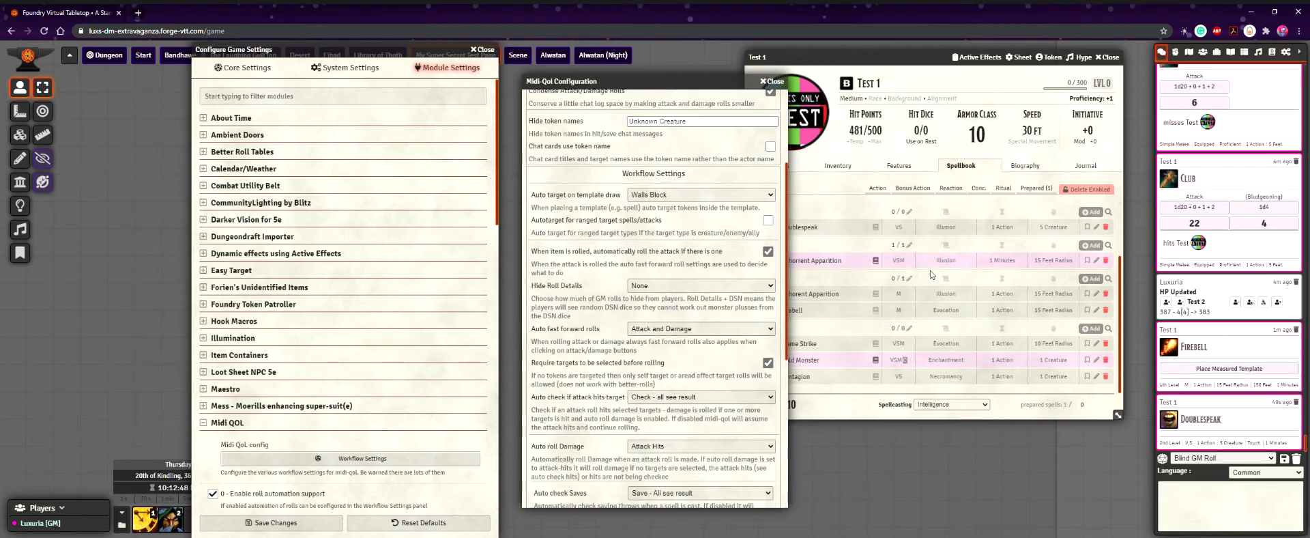
click(879, 69)
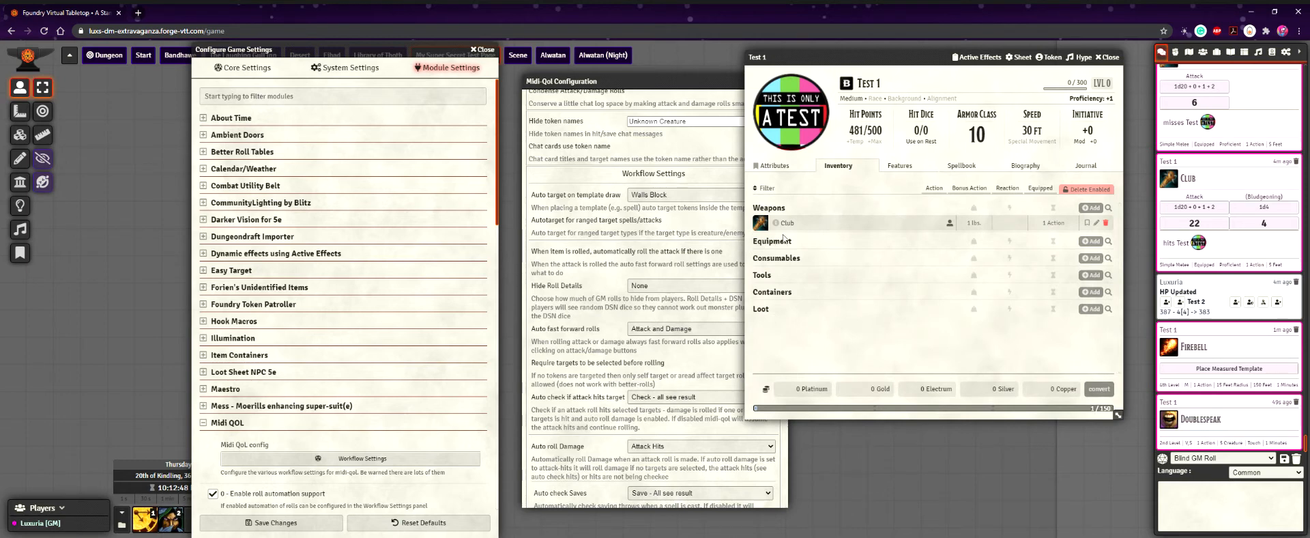
click(1205, 223)
click(1205, 223)
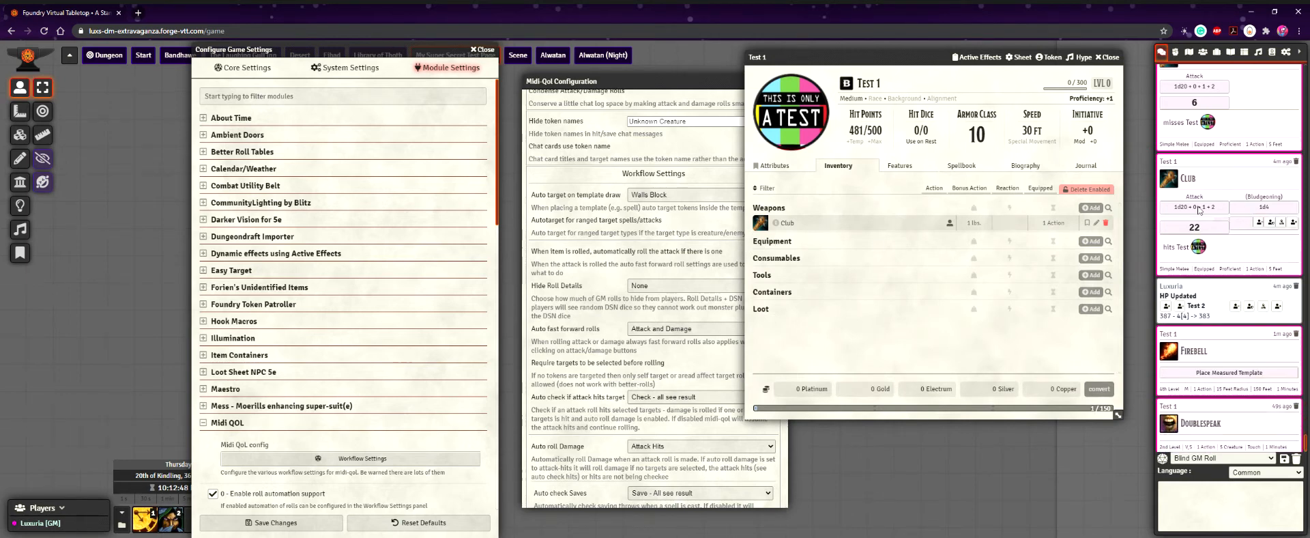
click(1243, 223)
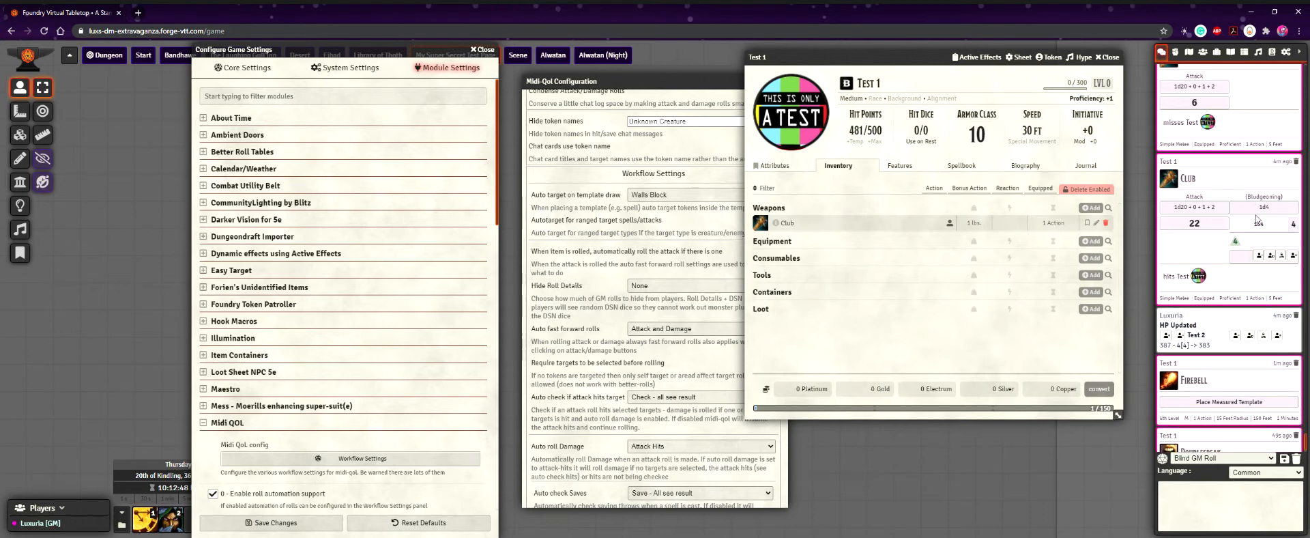
click(1256, 218)
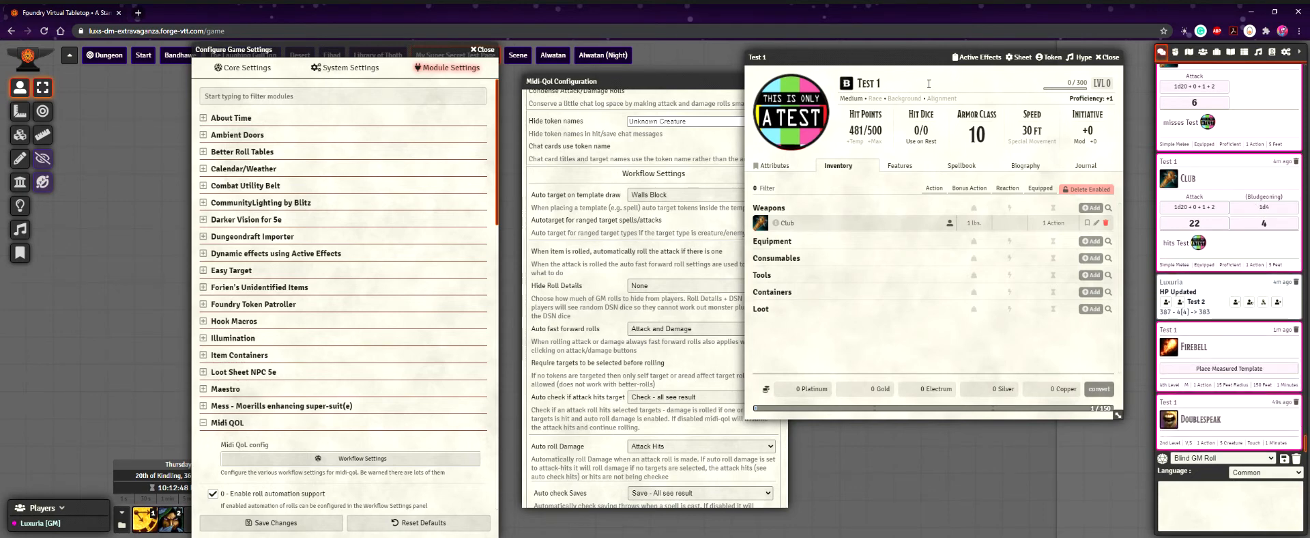
- Rearrange the Test 1 sheet and Midi QOL configuration windows, and expand the Club's details in the inventory
drag(901, 57, 961, 54)
drag(631, 83, 593, 75)
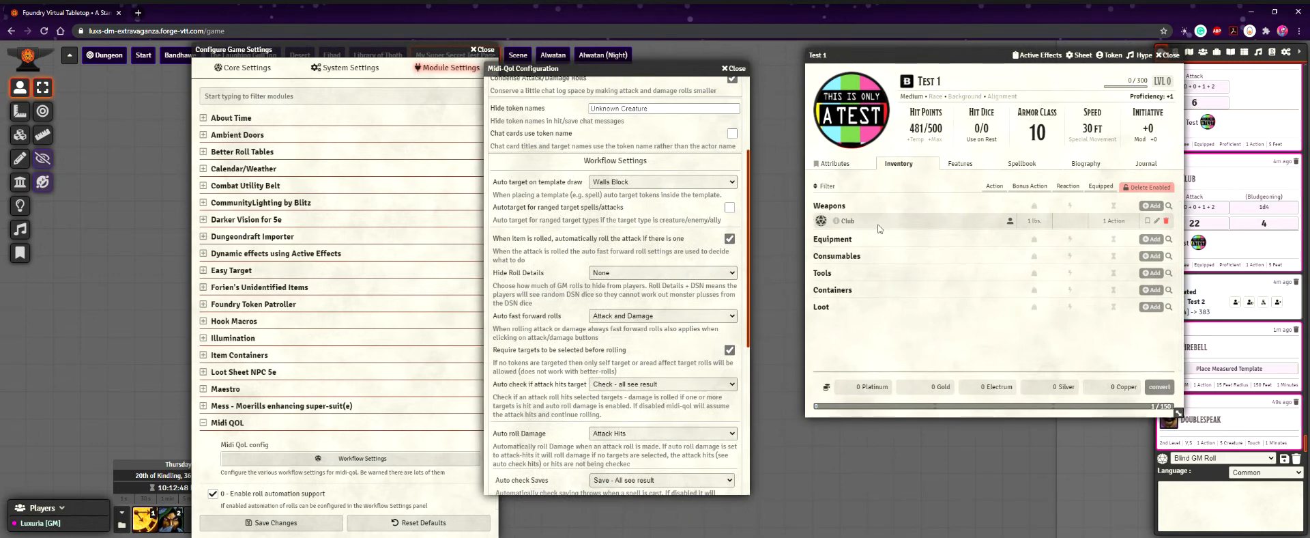
click(852, 221)
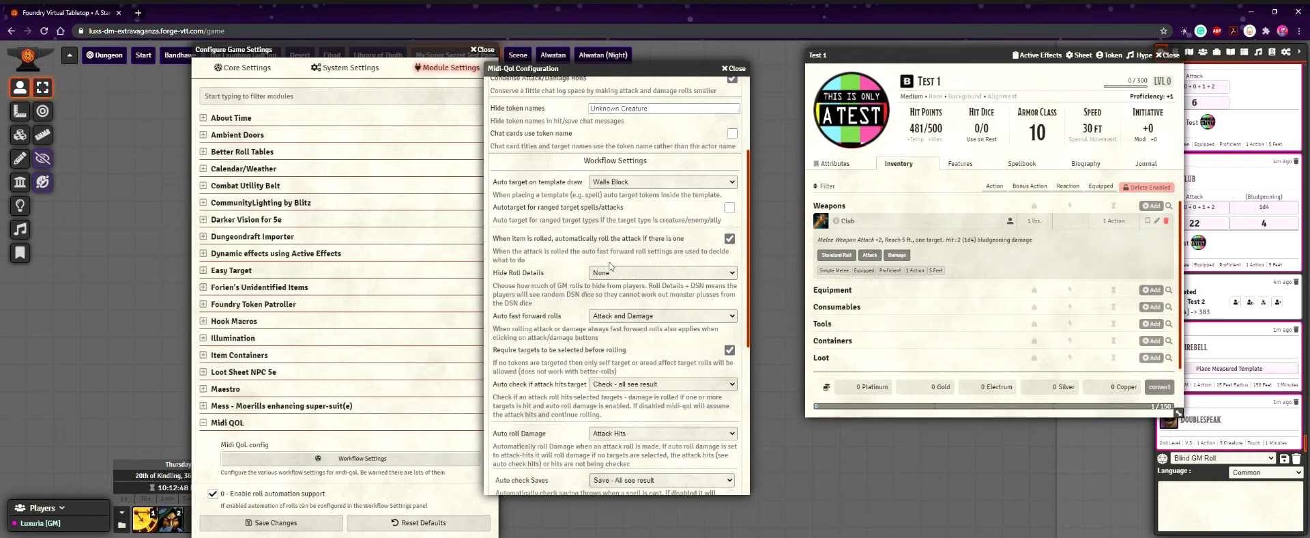
drag(950, 55, 889, 64)
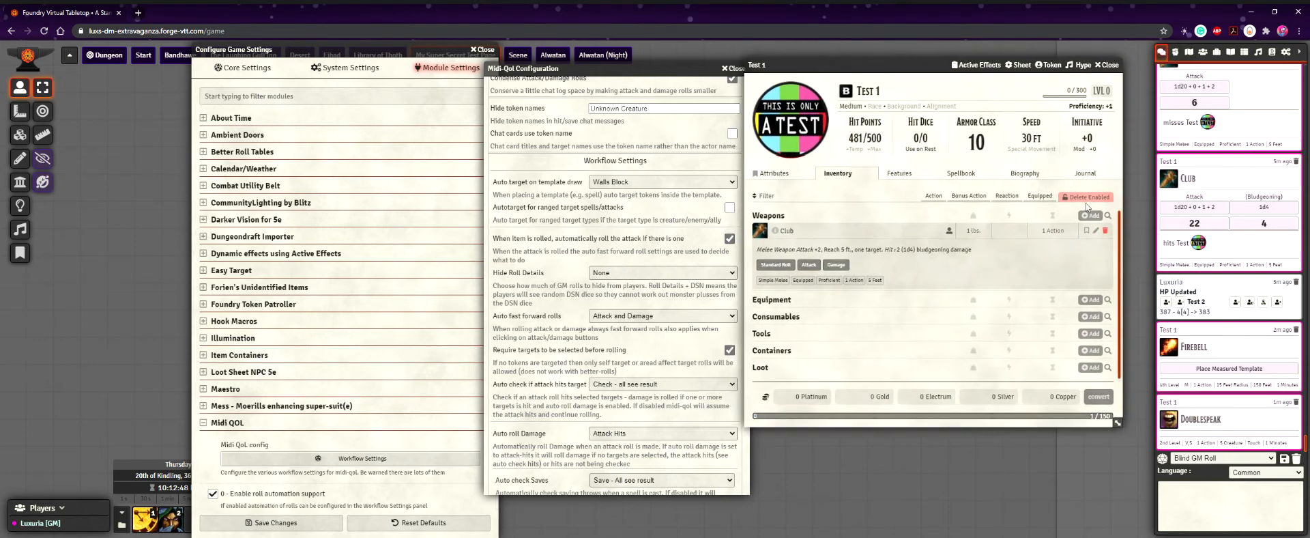
- Expand the Club card's attack and damage formulas in chat, view the Hide Roll Details options, and collapse the card's breakdown
click(1216, 208)
click(1263, 207)
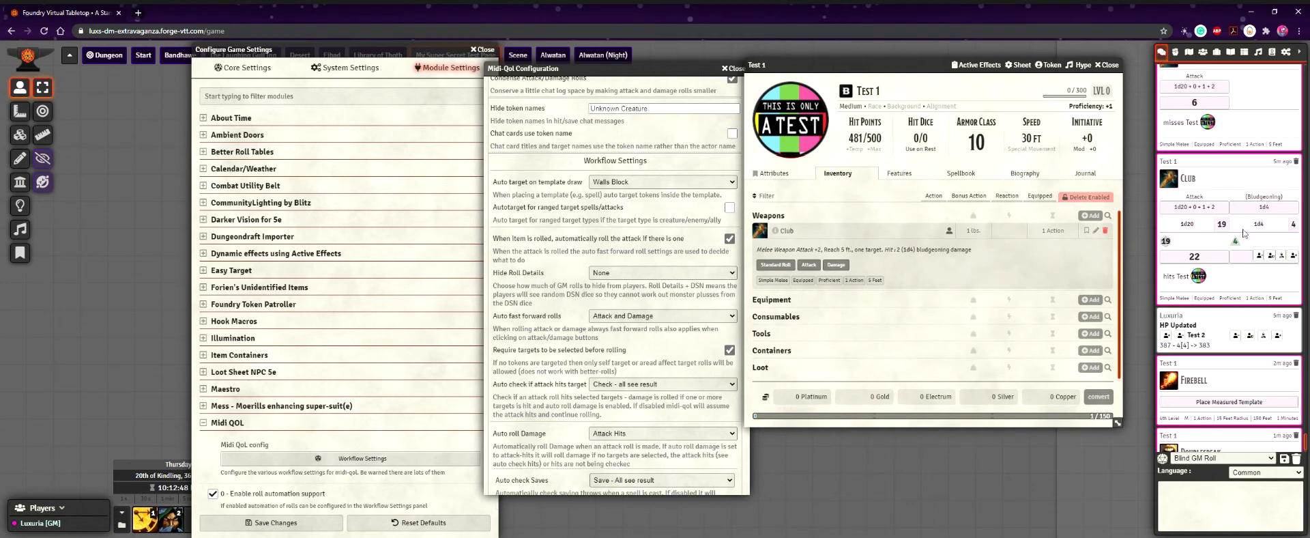
click(659, 274)
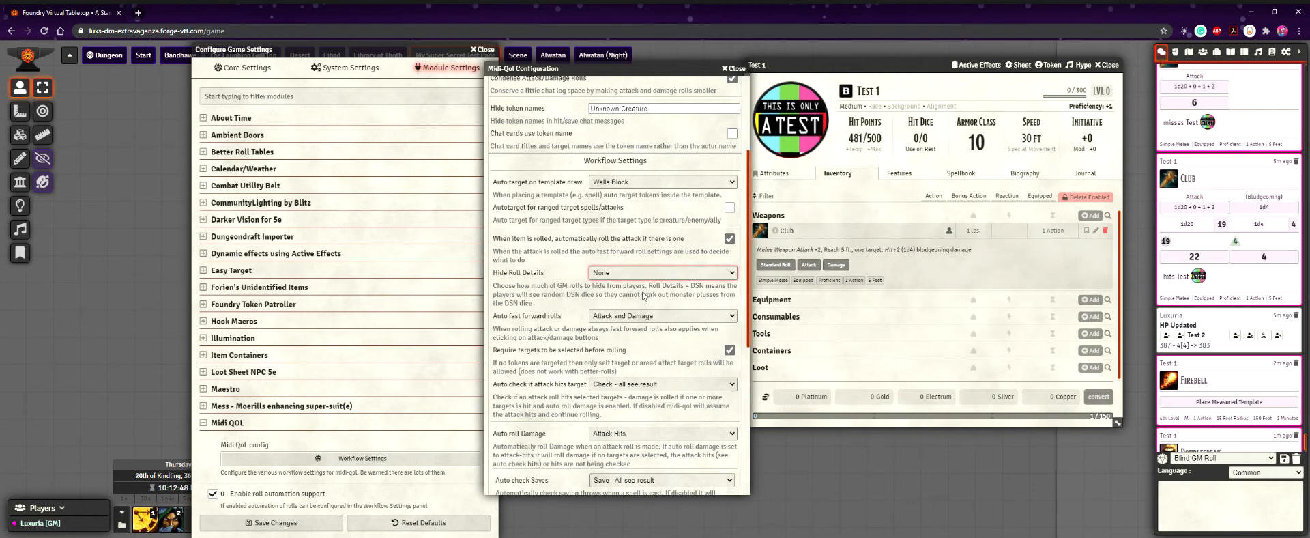
mouse_move(1190, 265)
click(568, 292)
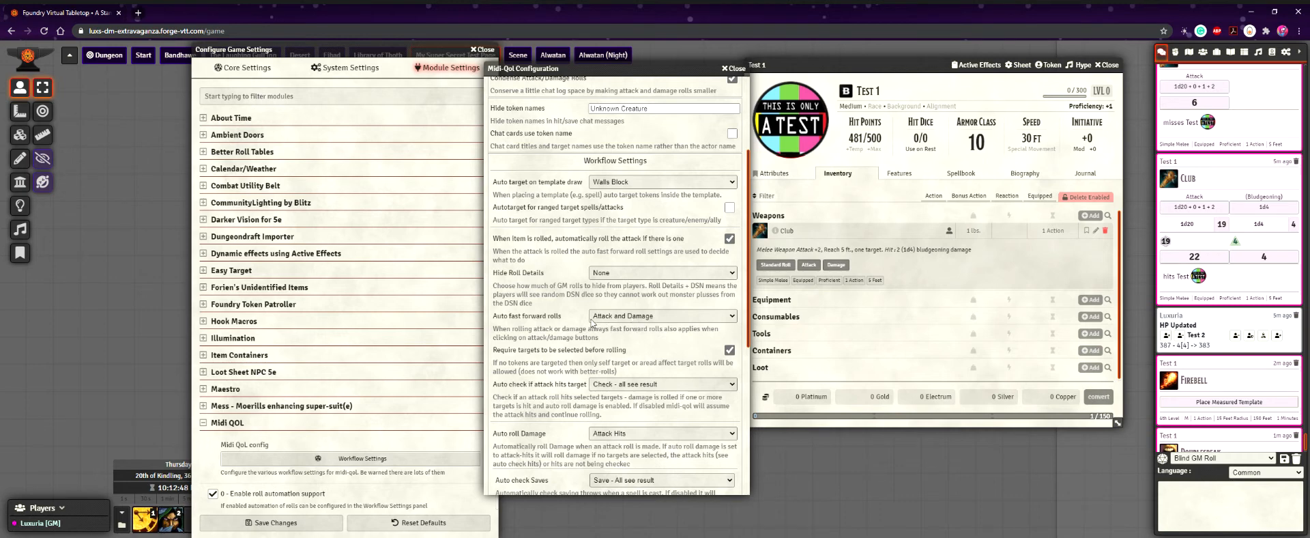
scroll(583, 322, down, 2)
scroll(584, 322, down, 2)
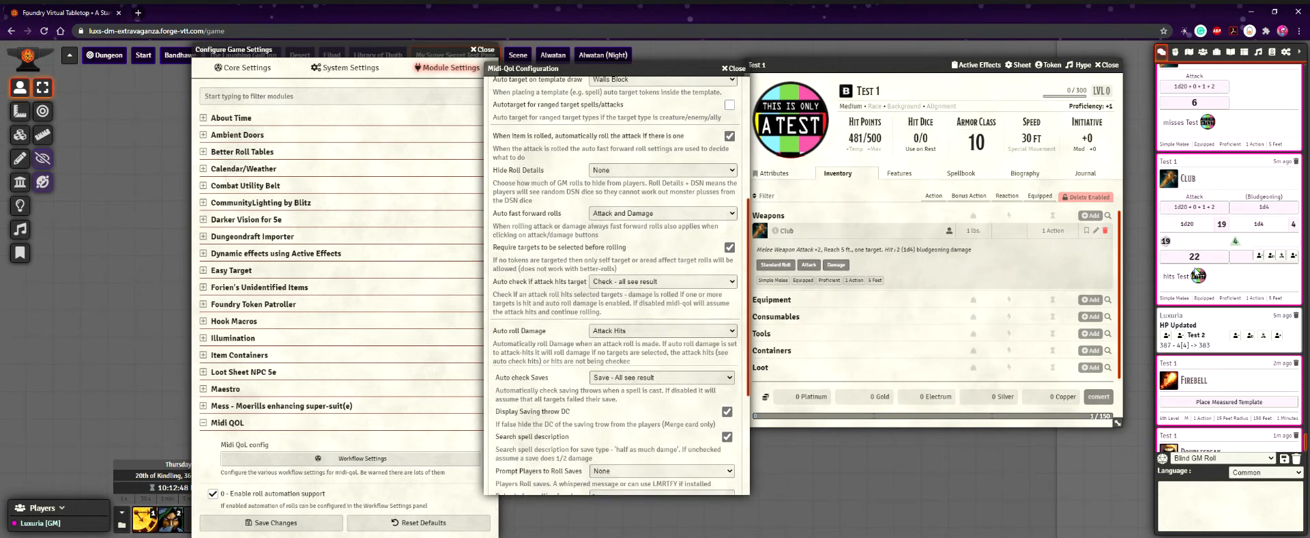
click(1192, 265)
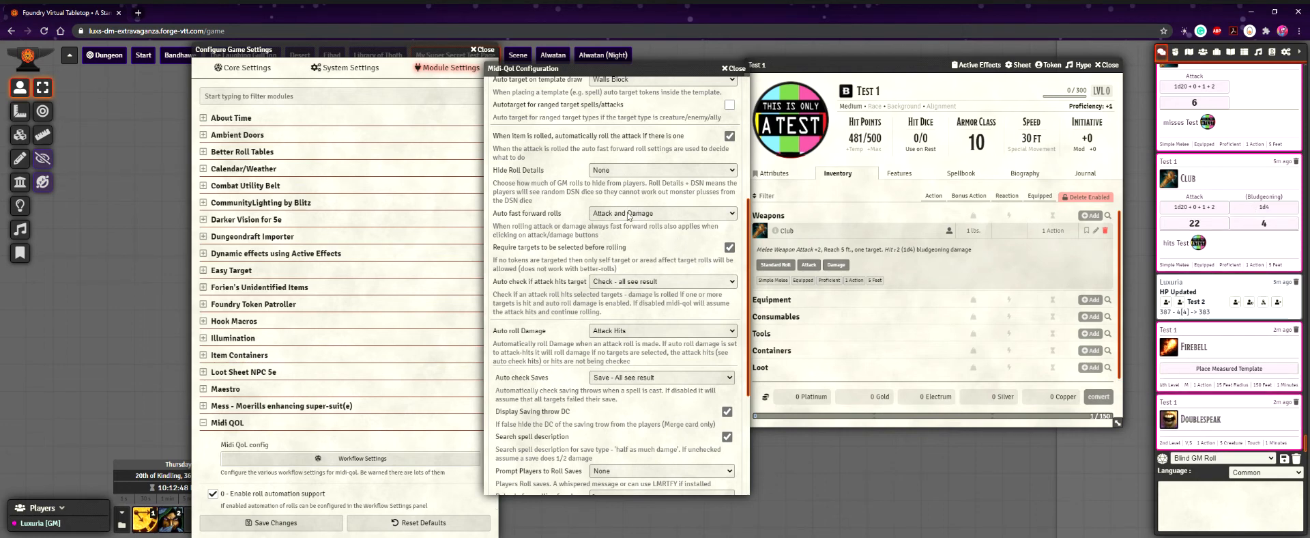
- View the Auto fast forward rolls options and examine the numbered Midi QOL module settings, including Fast Forward Ability Rolls
click(626, 215)
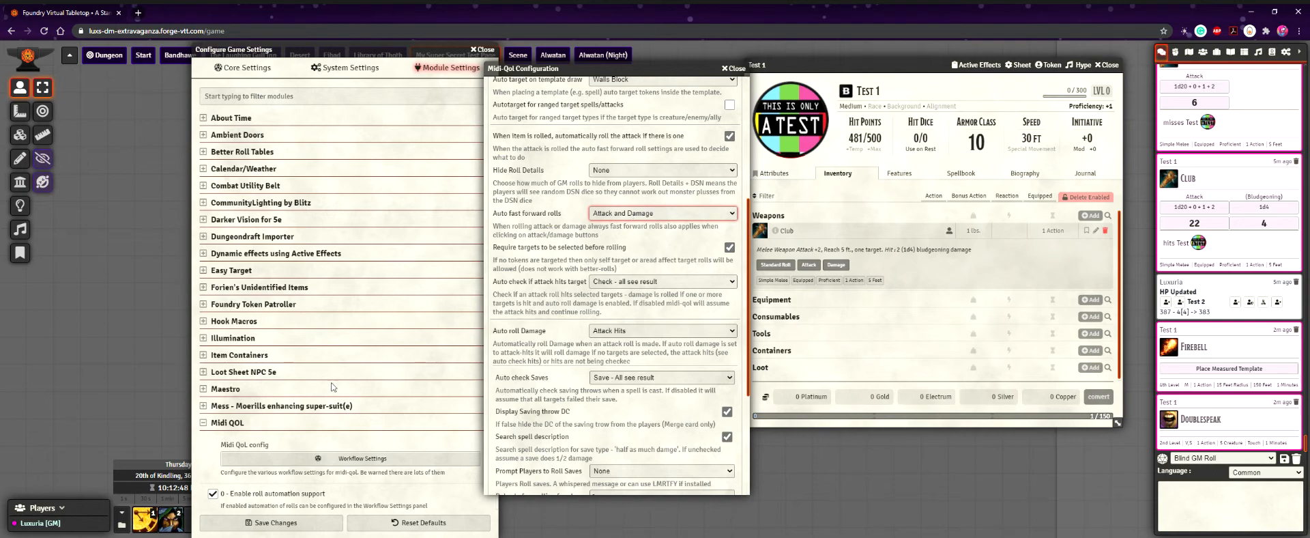
scroll(332, 387, down, 4)
scroll(375, 393, down, 2)
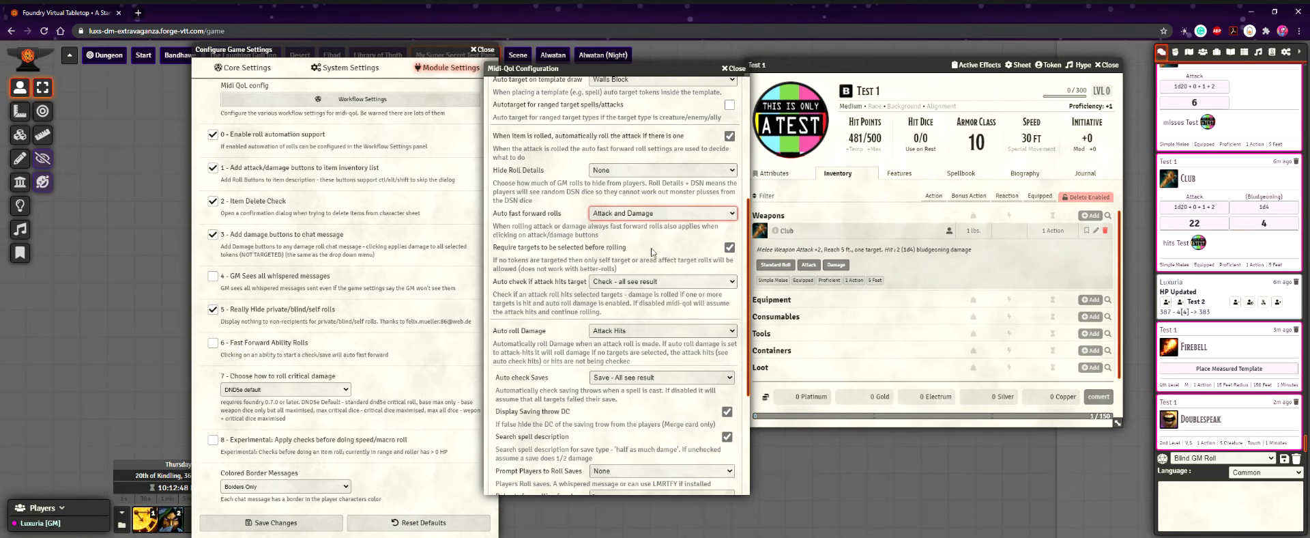
click(538, 246)
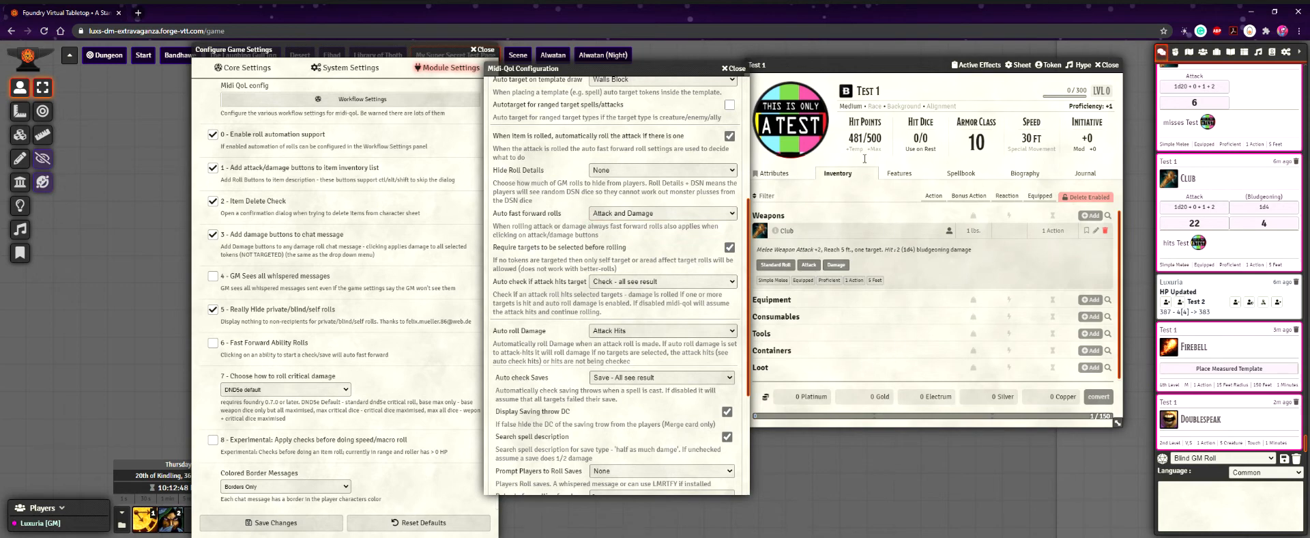
- Bring up the Athletics skill check dialog from Test 1's attributes and close it without rolling
click(785, 173)
click(819, 225)
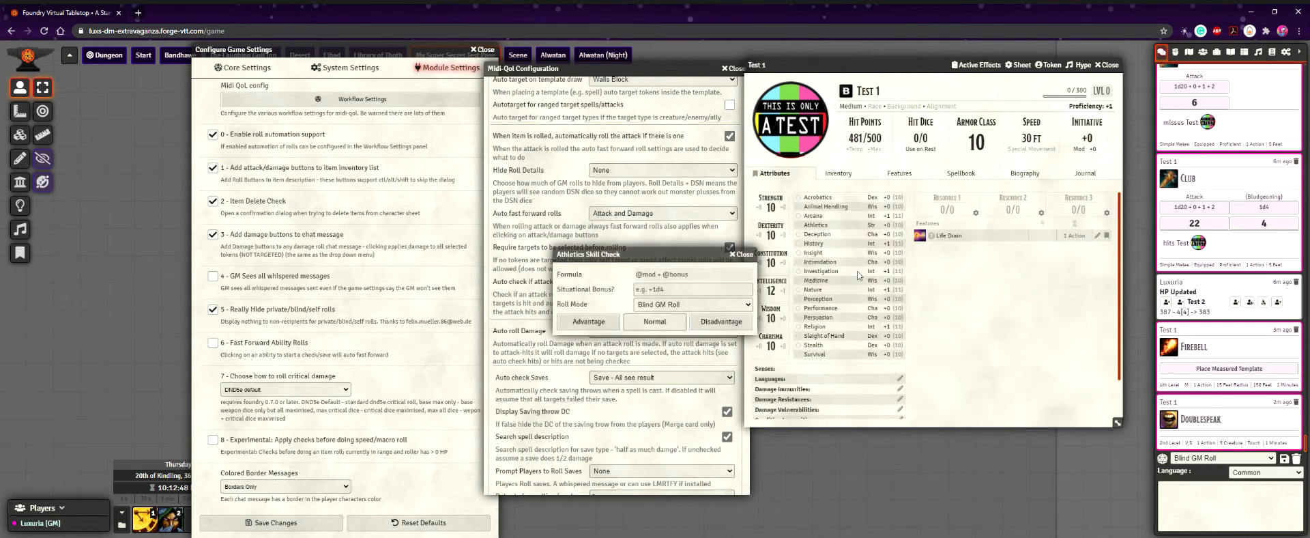
click(742, 255)
- Bring up the Club's attack roll dialog from Test 1's inventory, close it without rolling, and collapse the Club's details
click(855, 172)
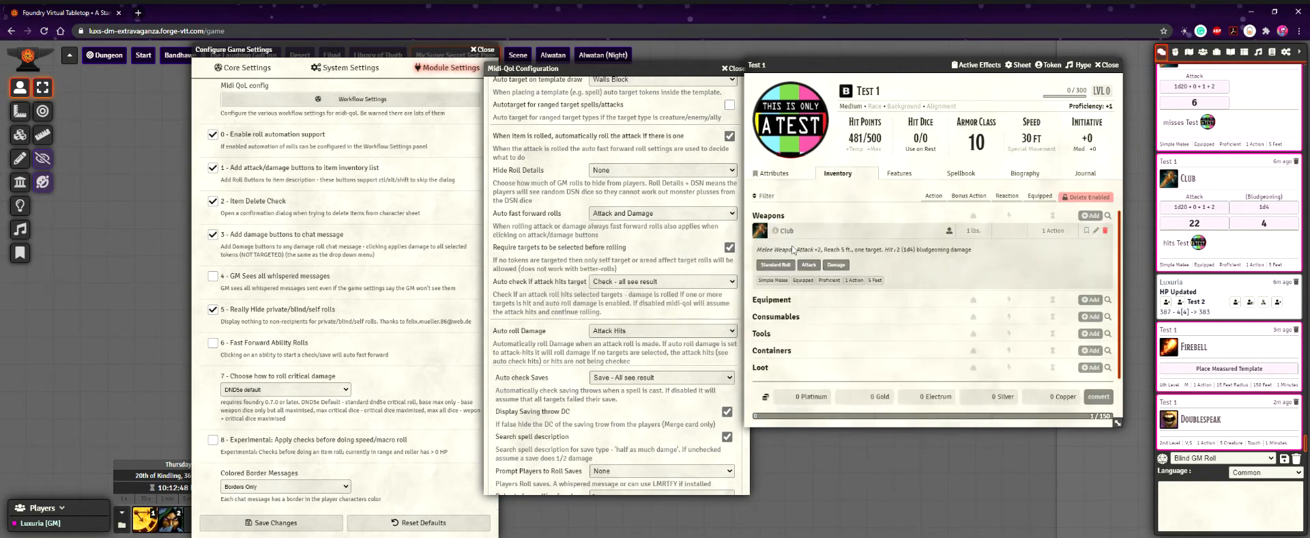
click(818, 265)
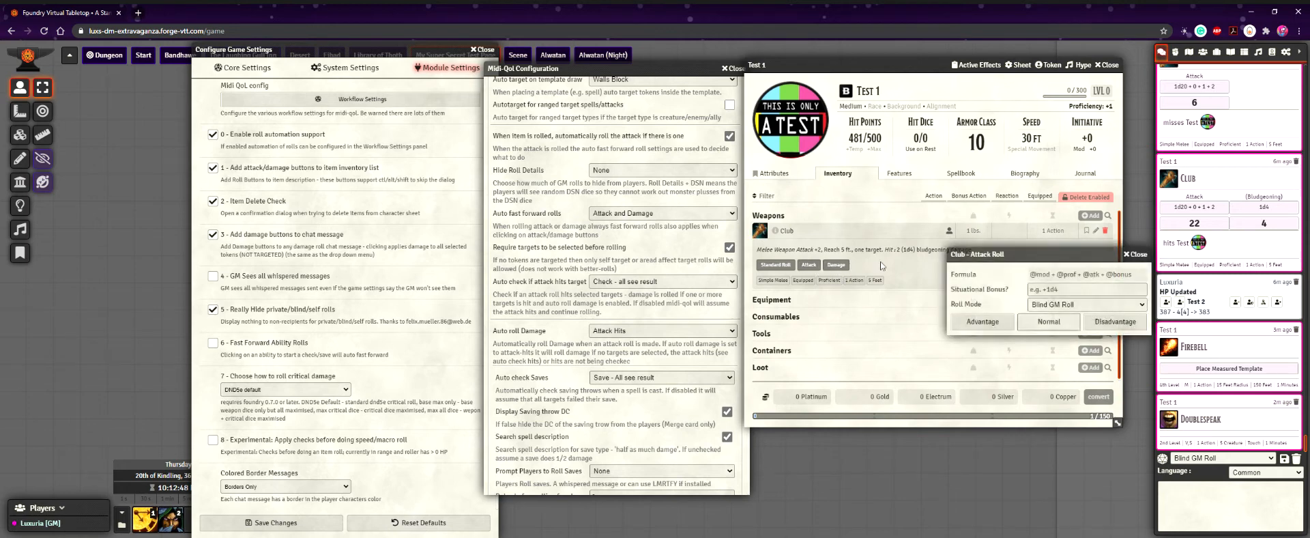
click(1145, 255)
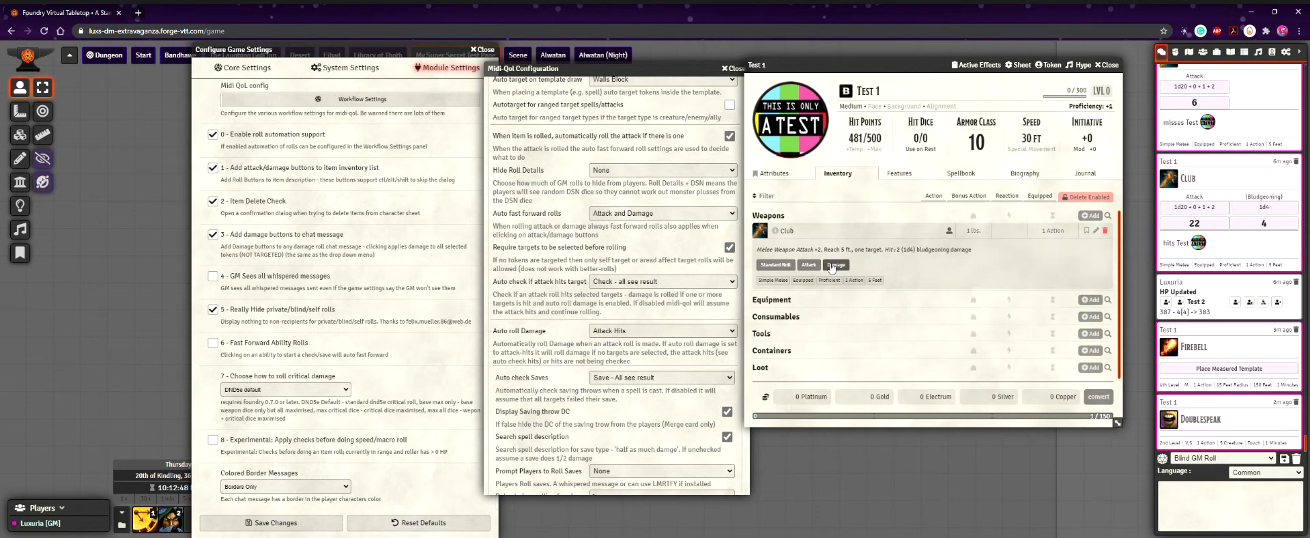
click(793, 232)
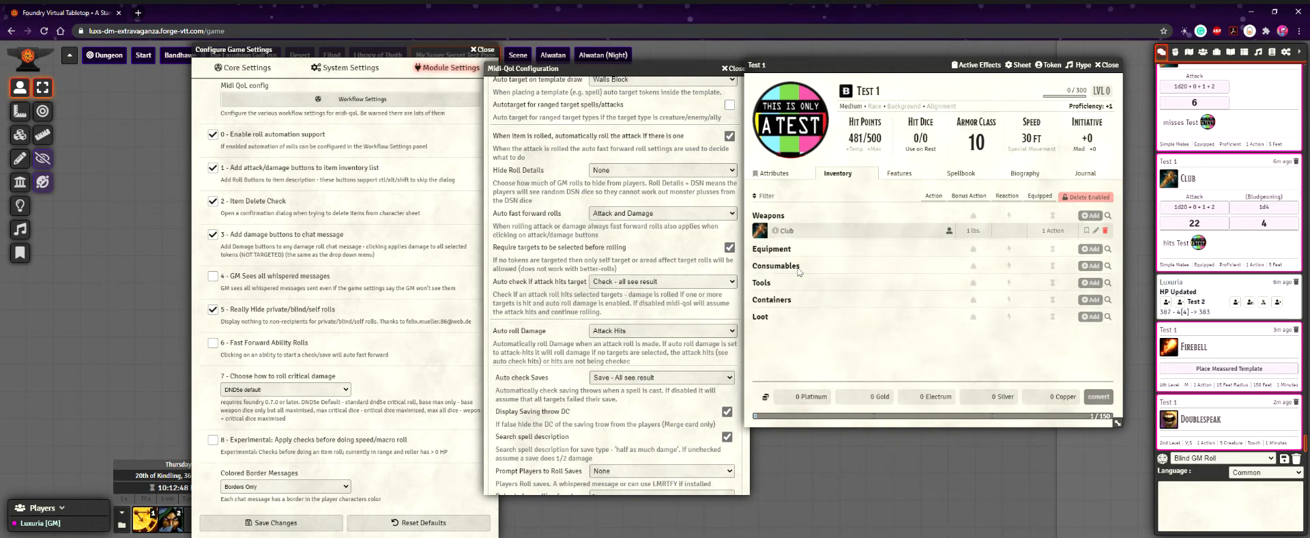
- Examine the workflow's target, hit check, and auto damage settings, briefly showing the Club's roll options in the inventory
scroll(574, 344, down, 3)
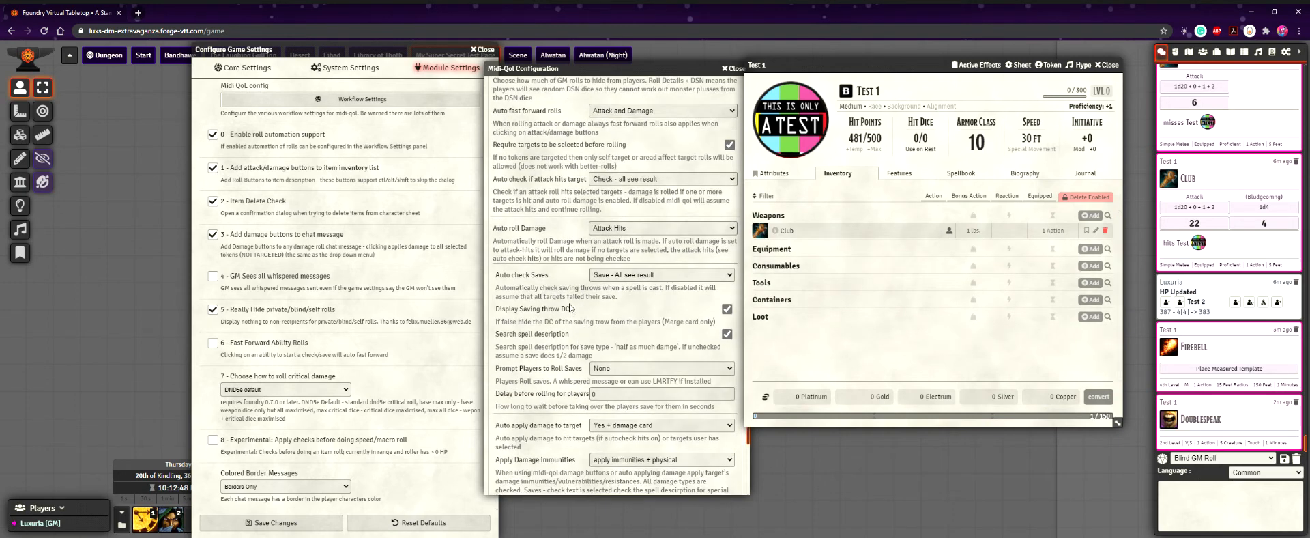
click(785, 231)
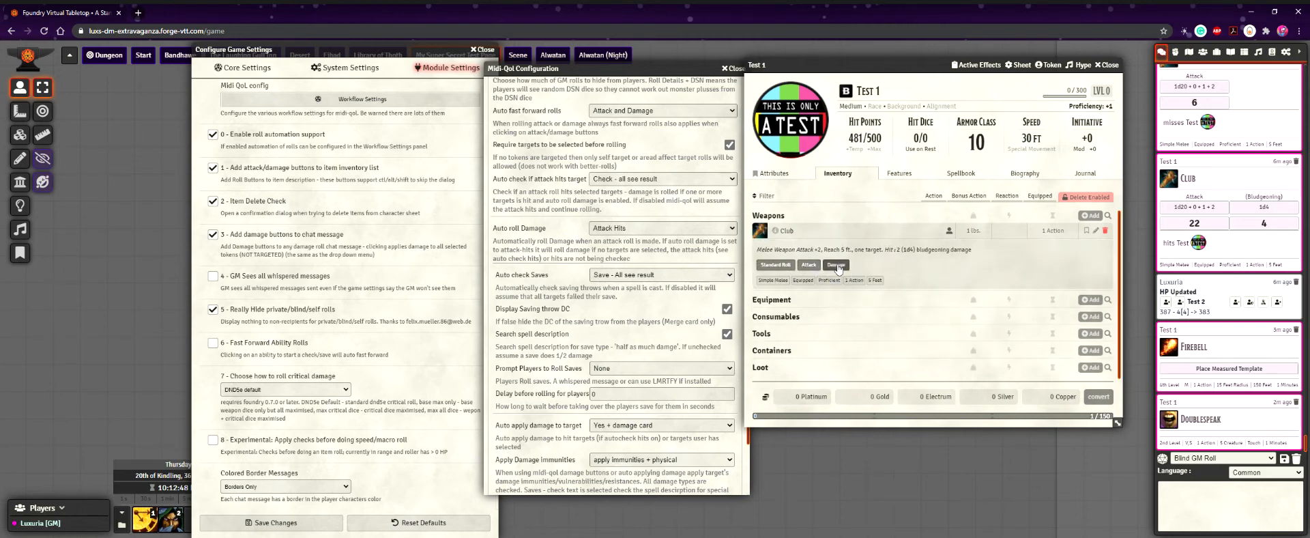
click(791, 233)
click(792, 233)
click(795, 233)
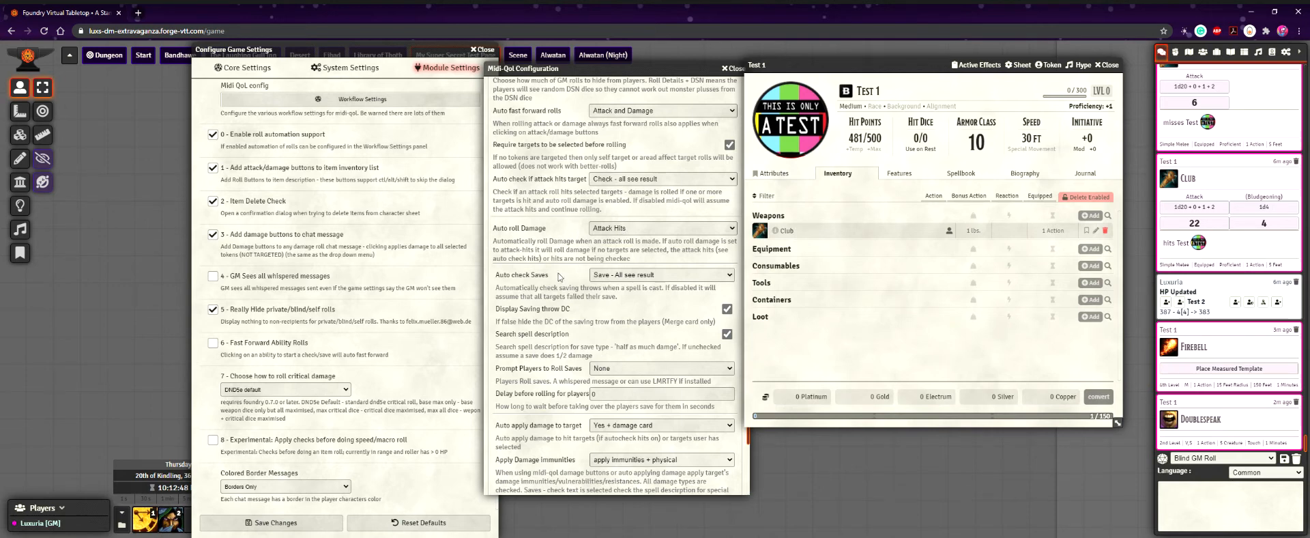
scroll(559, 277, up, 1)
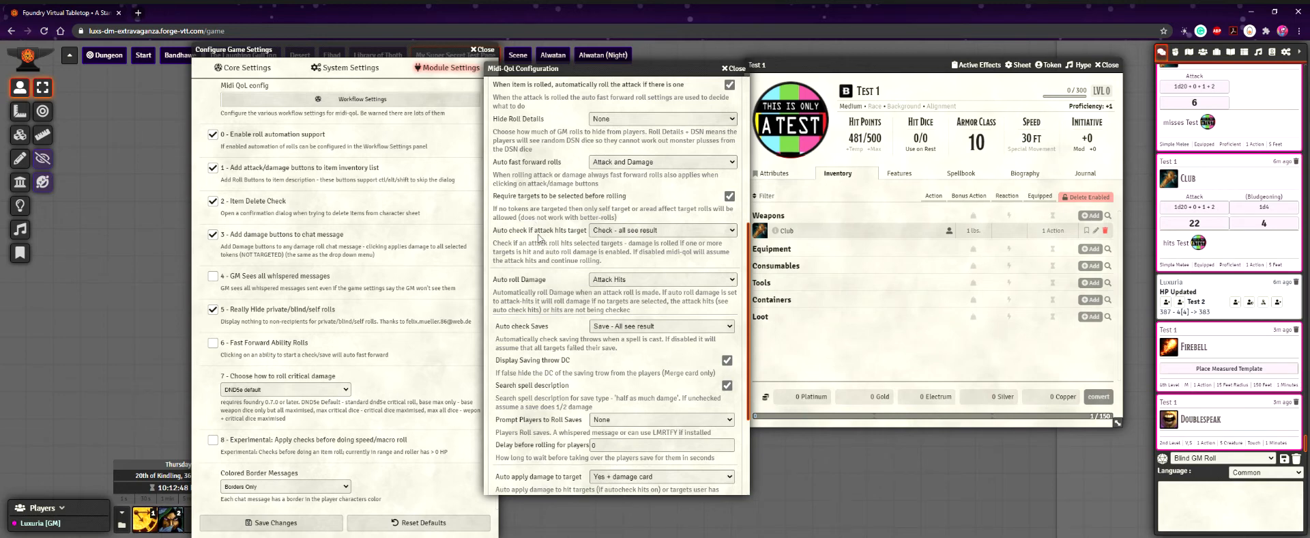
- Examine the workflow's options for Auto check if attack hits target, Auto roll Damage, and Auto check Saves
scroll(539, 238, up, 3)
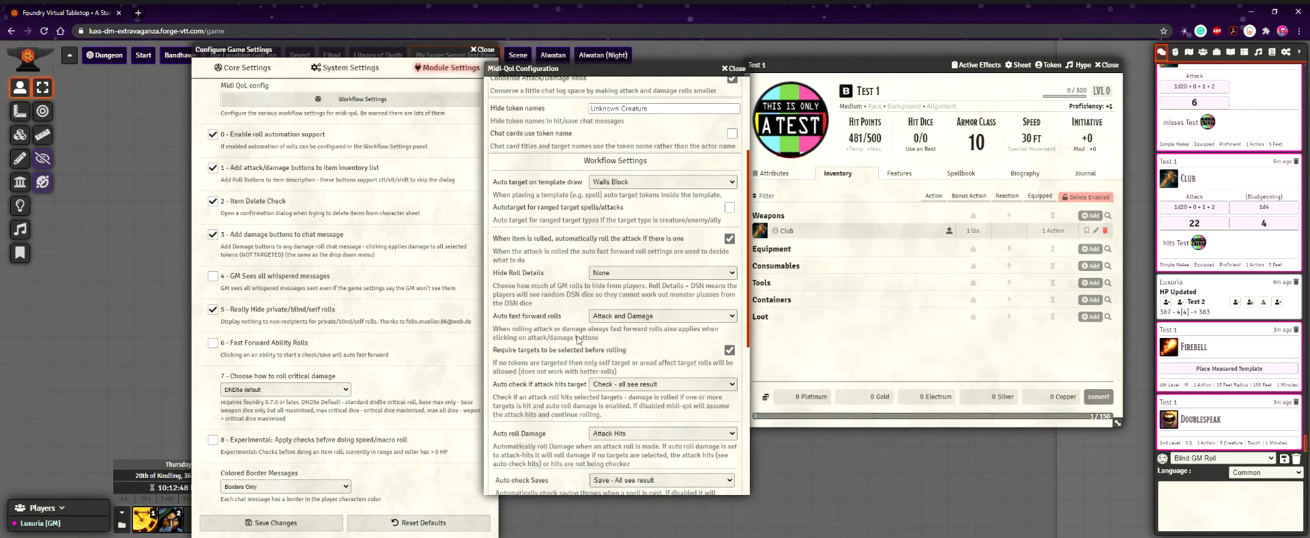
scroll(577, 339, down, 1)
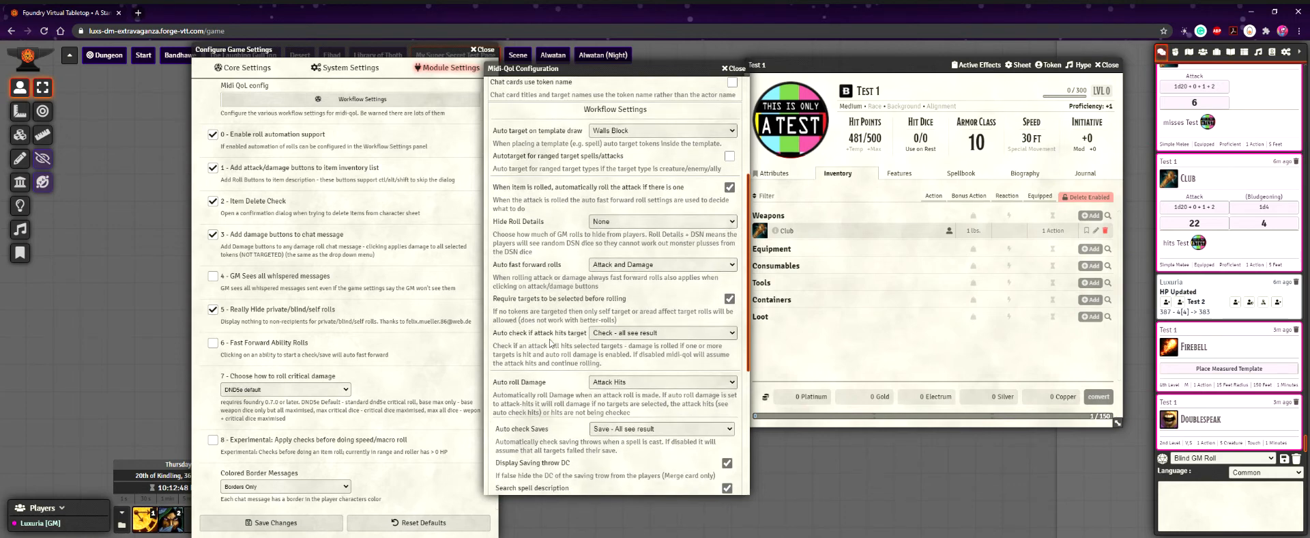
click(599, 337)
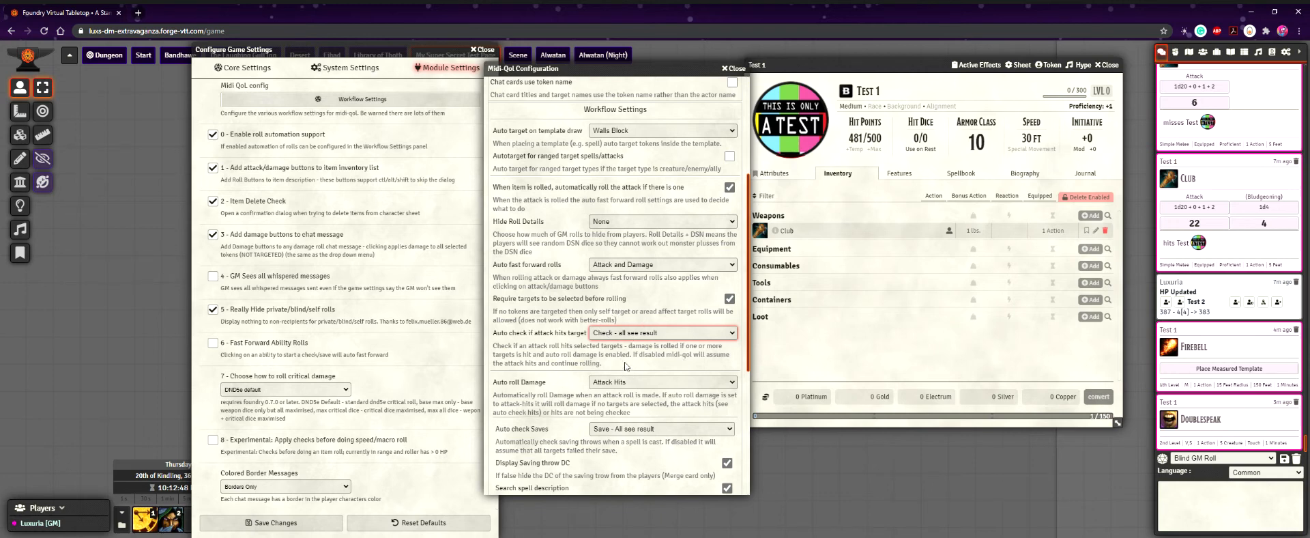
scroll(546, 345, down, 3)
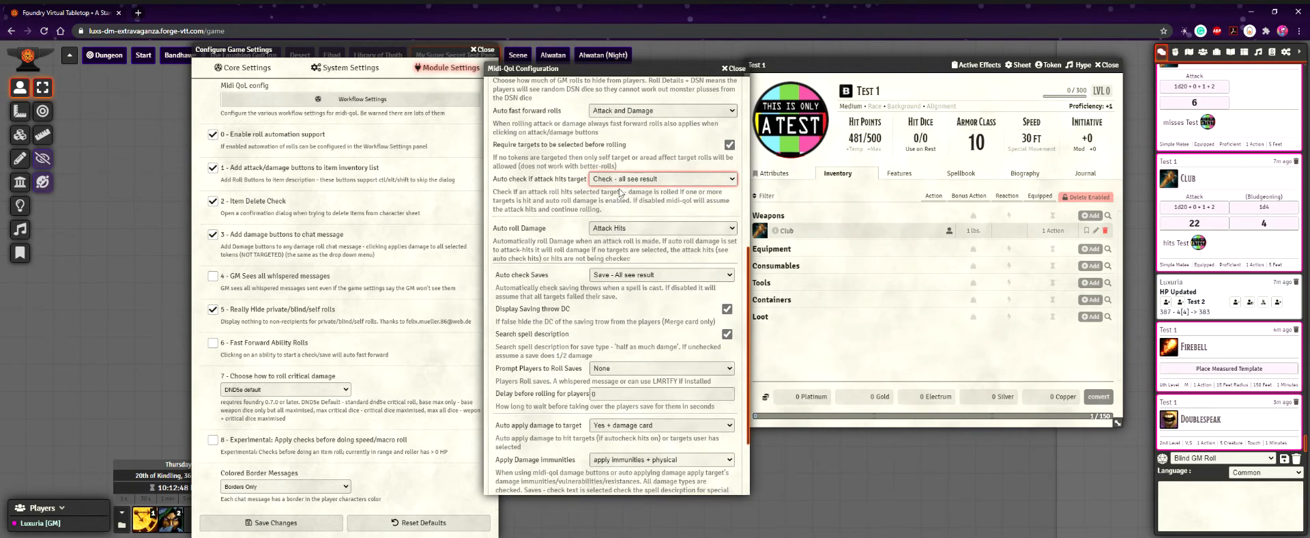
click(604, 229)
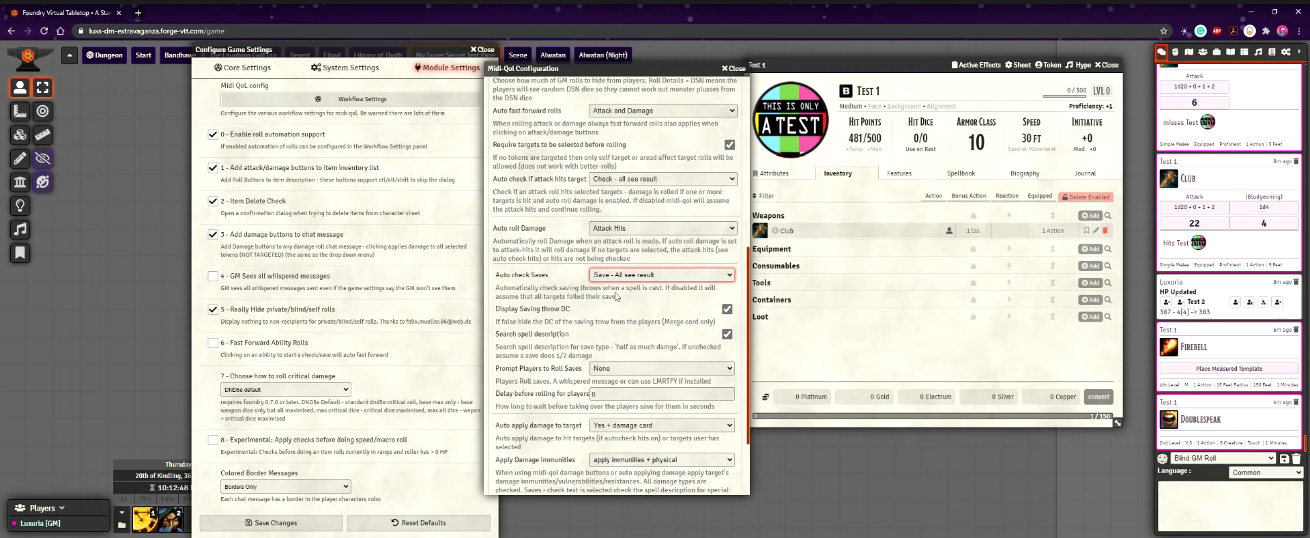
click(530, 288)
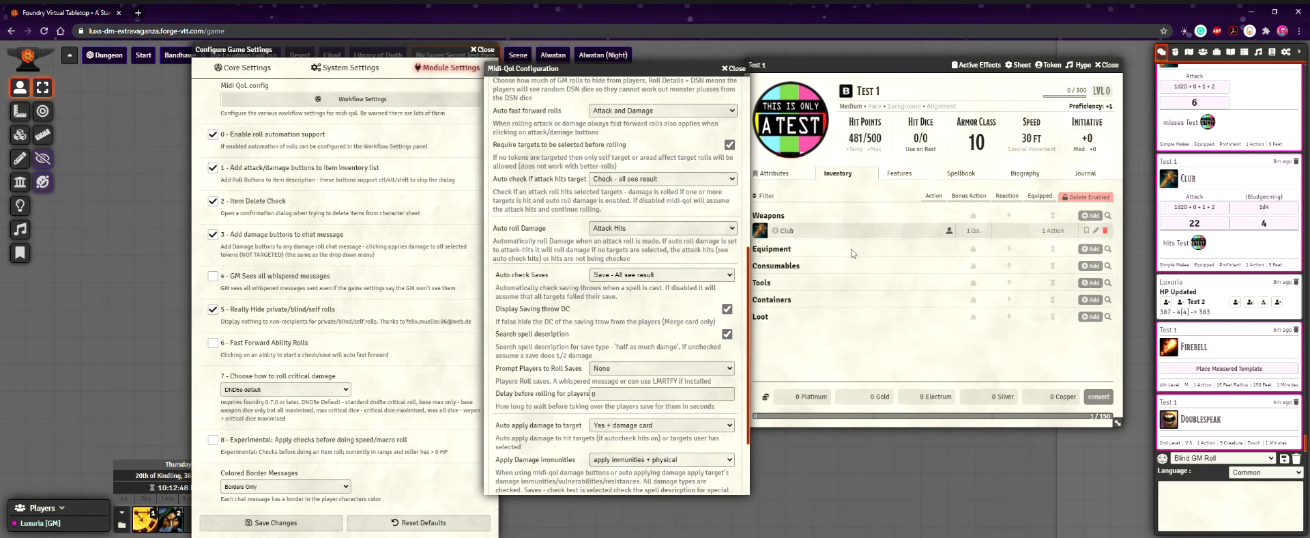
- Move the Midi-QOL Configuration window aside and review the earlier Club attack cards in the chat log
scroll(1213, 333, up, 1)
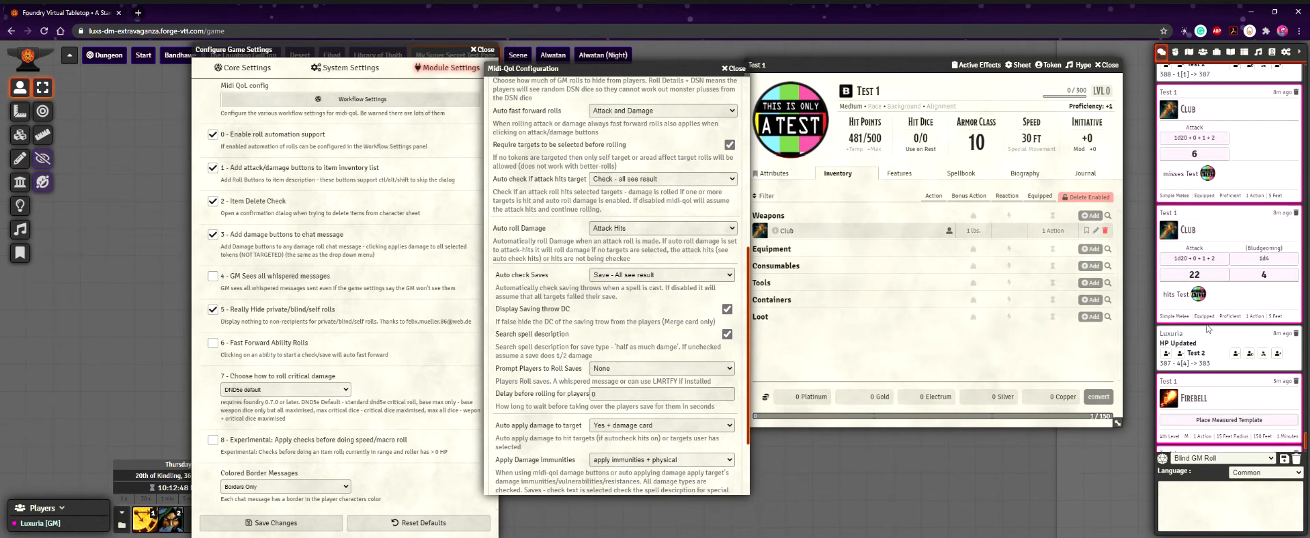
drag(670, 71, 507, 71)
scroll(1216, 184, up, 5)
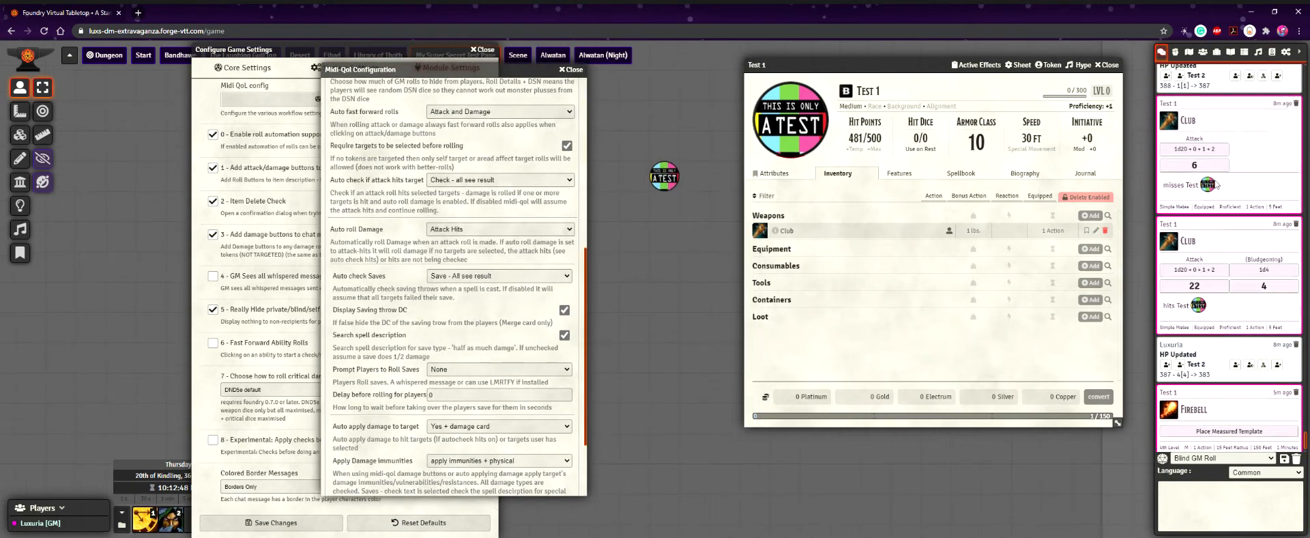
scroll(1217, 184, down, 5)
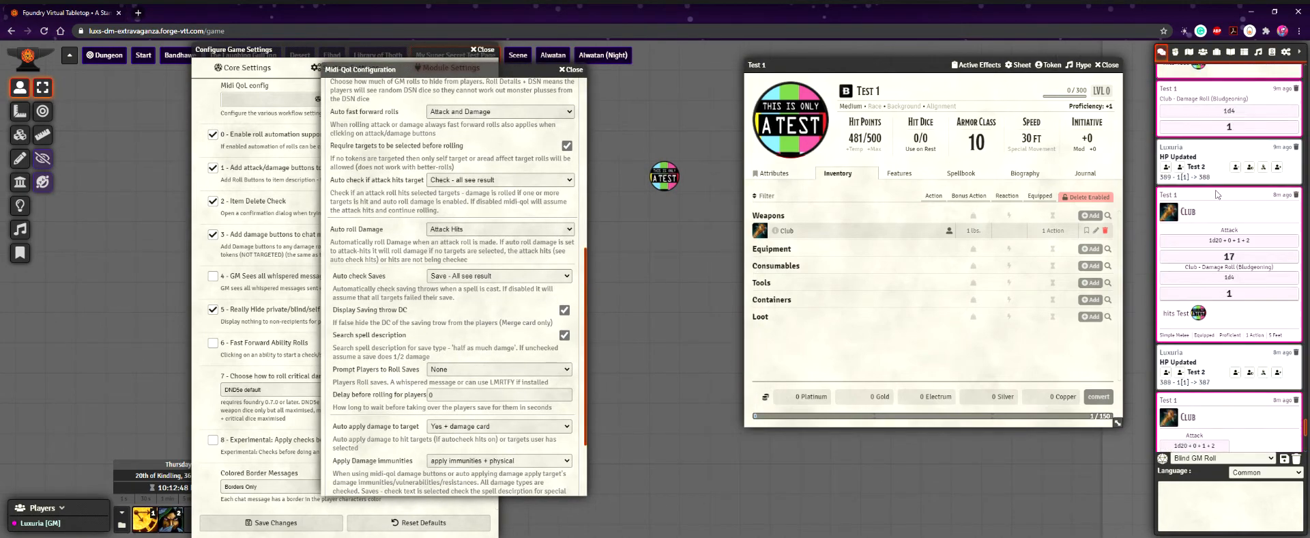
- Cast Firebell at 4th level from Test 1's spellbook without consuming a spell slot, placing its 15 ft template over the Test 1 token
click(916, 172)
click(952, 174)
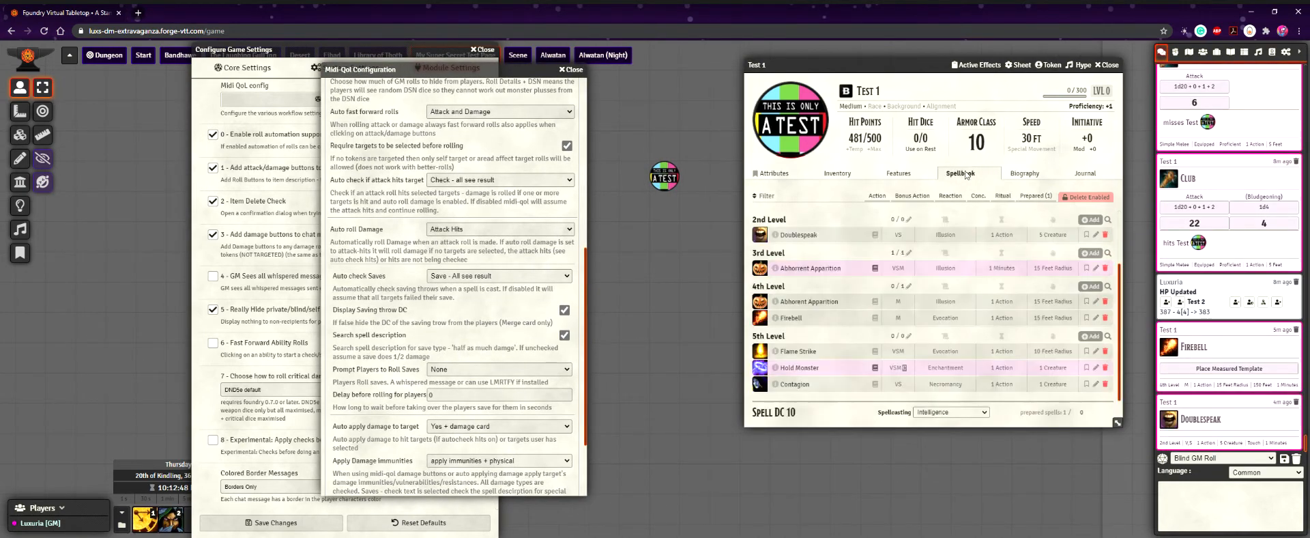
click(765, 318)
click(665, 334)
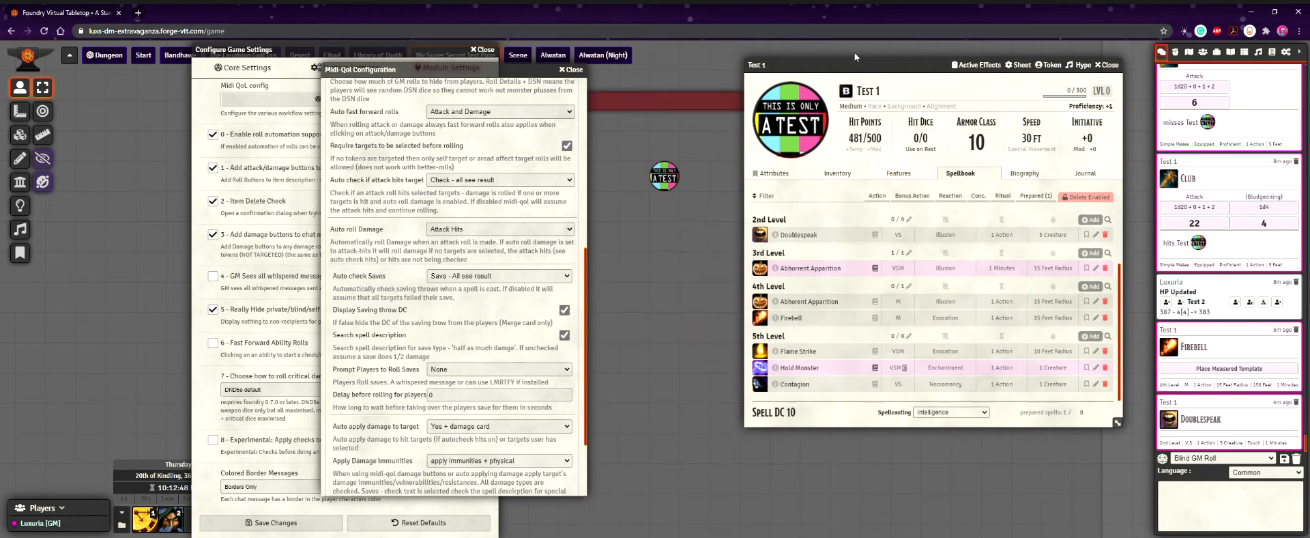
drag(848, 71, 941, 82)
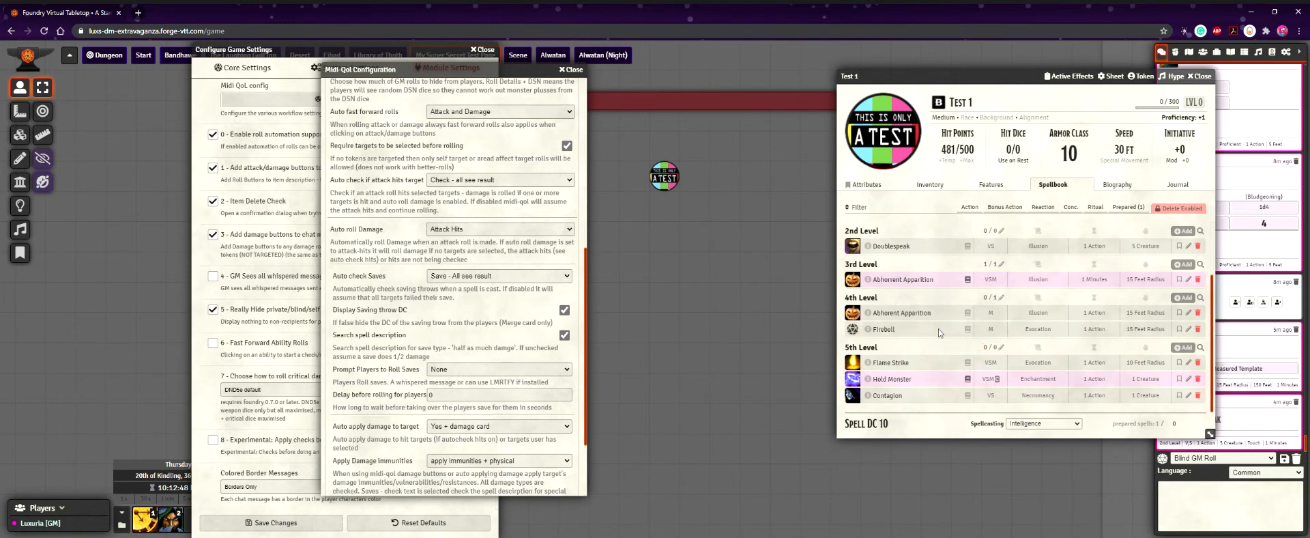
click(853, 328)
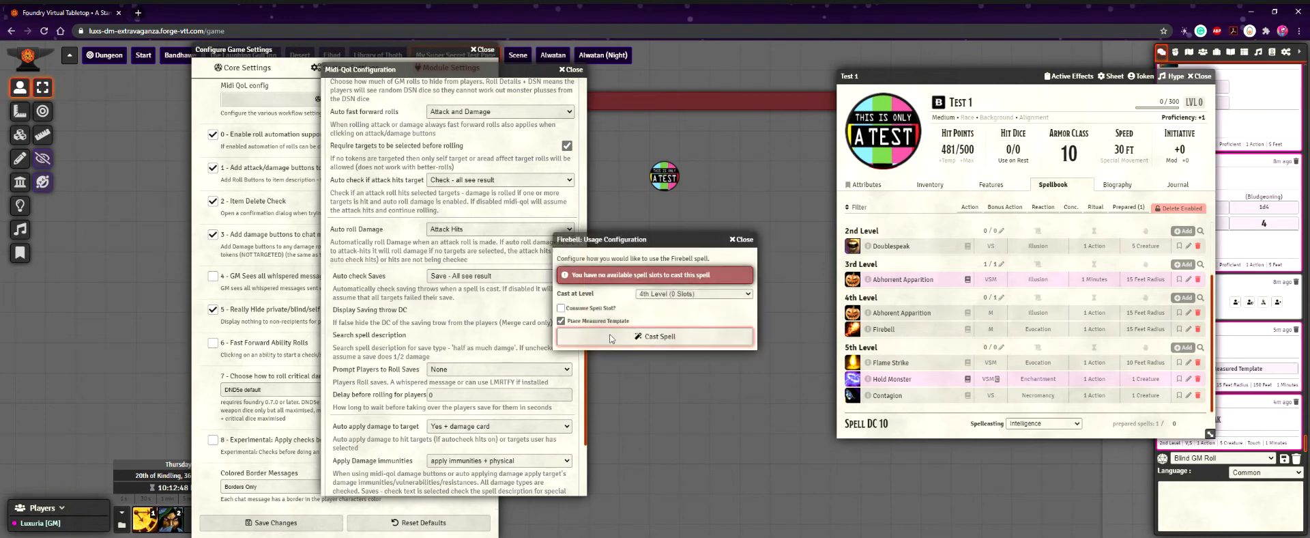
click(638, 339)
click(619, 161)
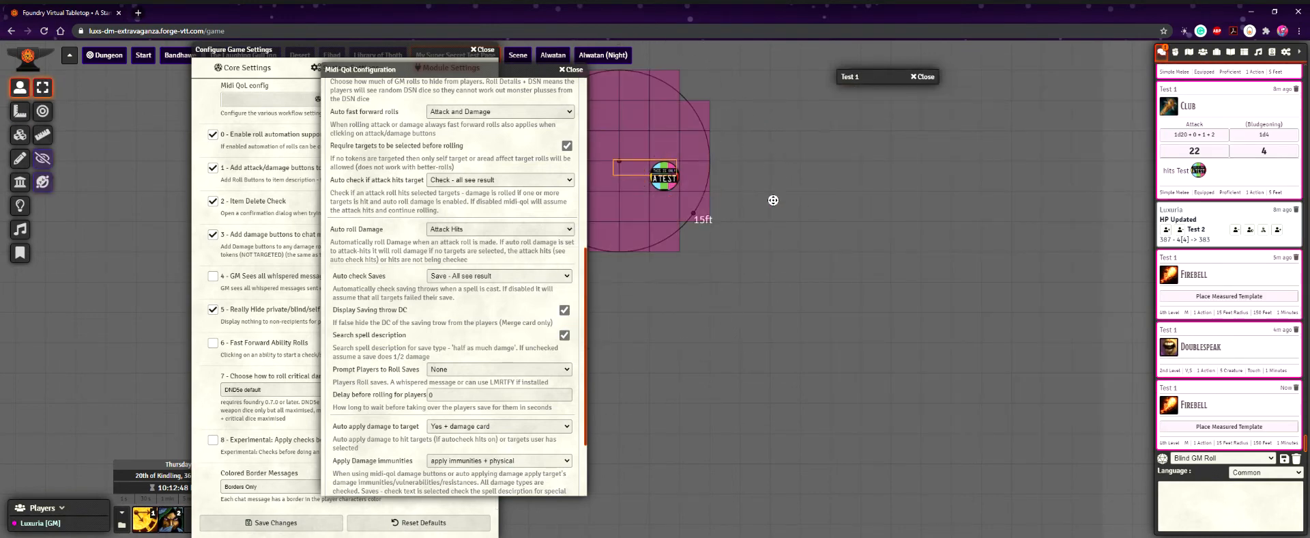
drag(821, 196, 989, 217)
- Examine Firebell's chat card, expanding and collapsing its damage dice breakdown
mouse_move(1166, 313)
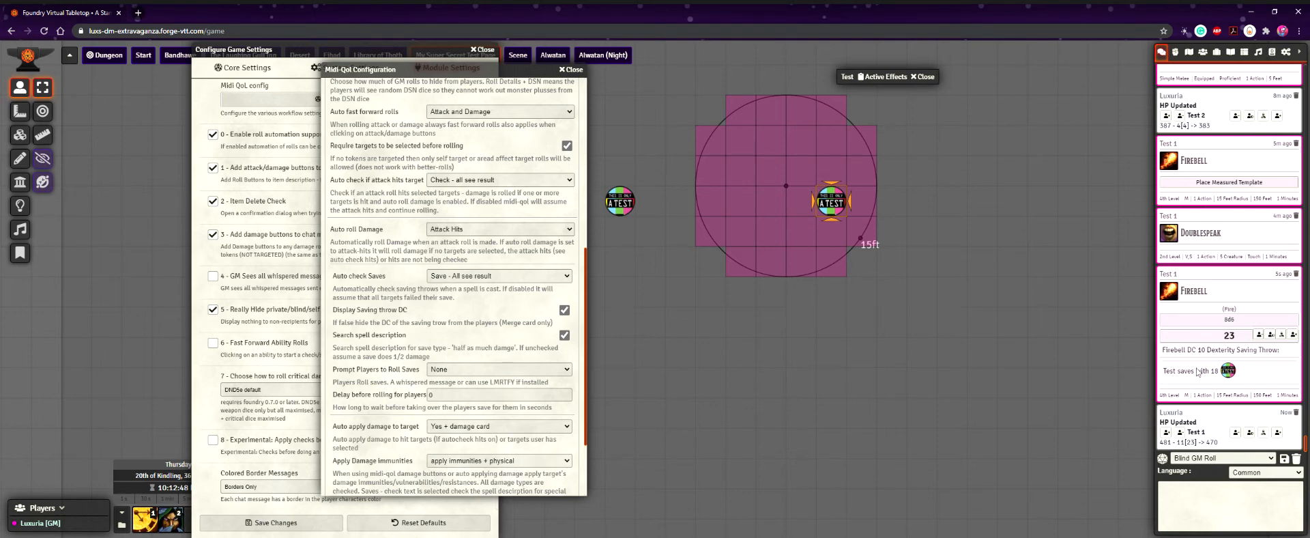
click(1201, 331)
scroll(1193, 328, up, 3)
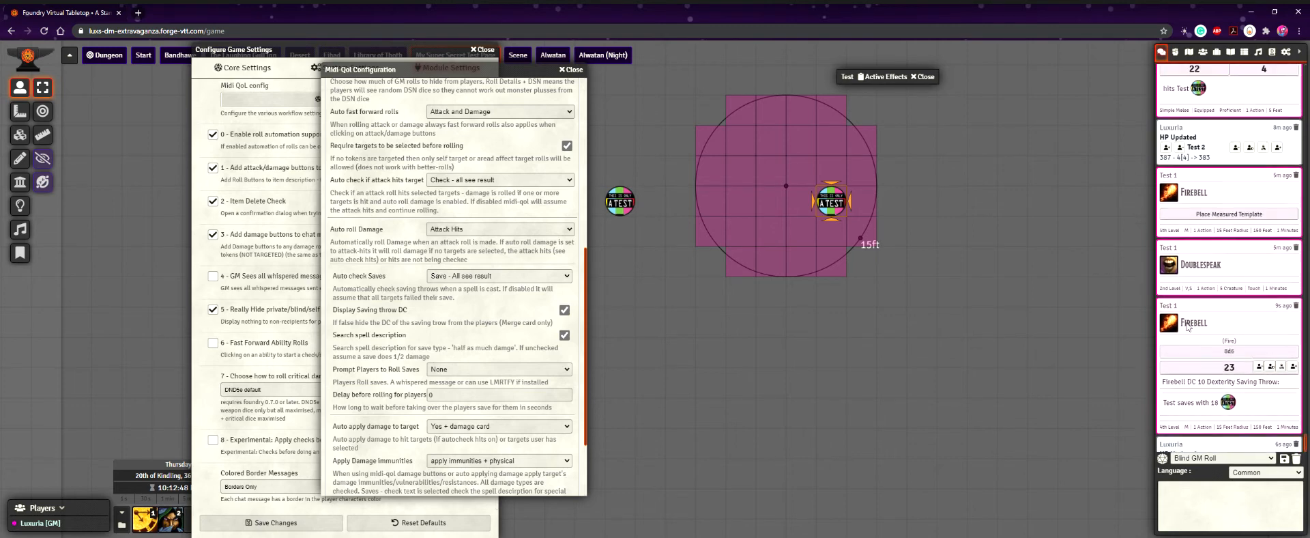
scroll(1190, 329, down, 3)
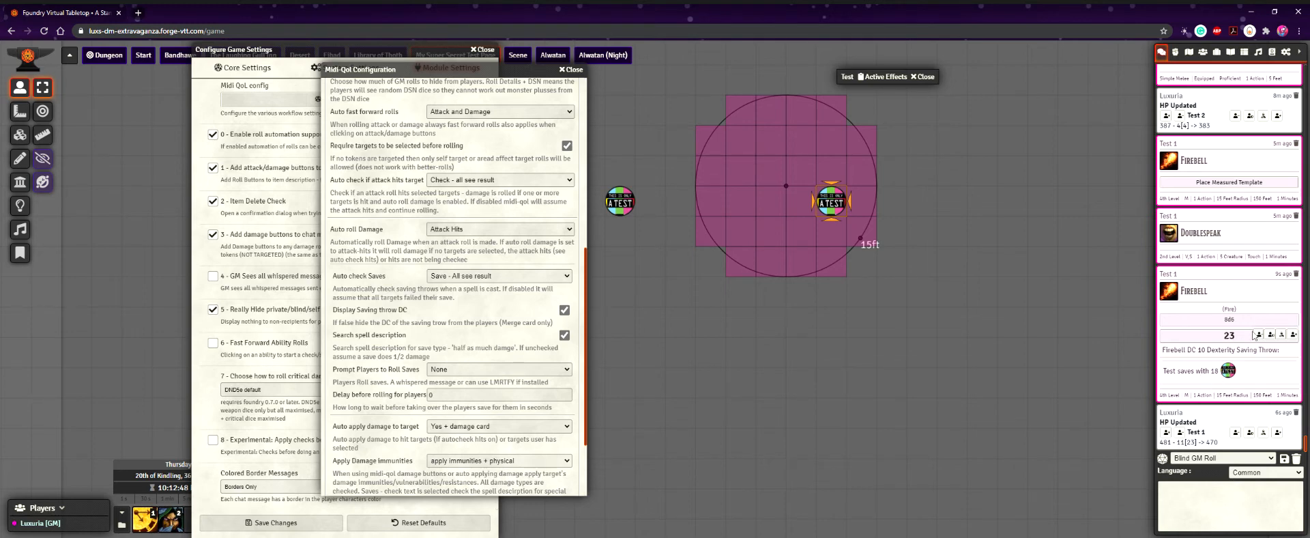
click(1225, 336)
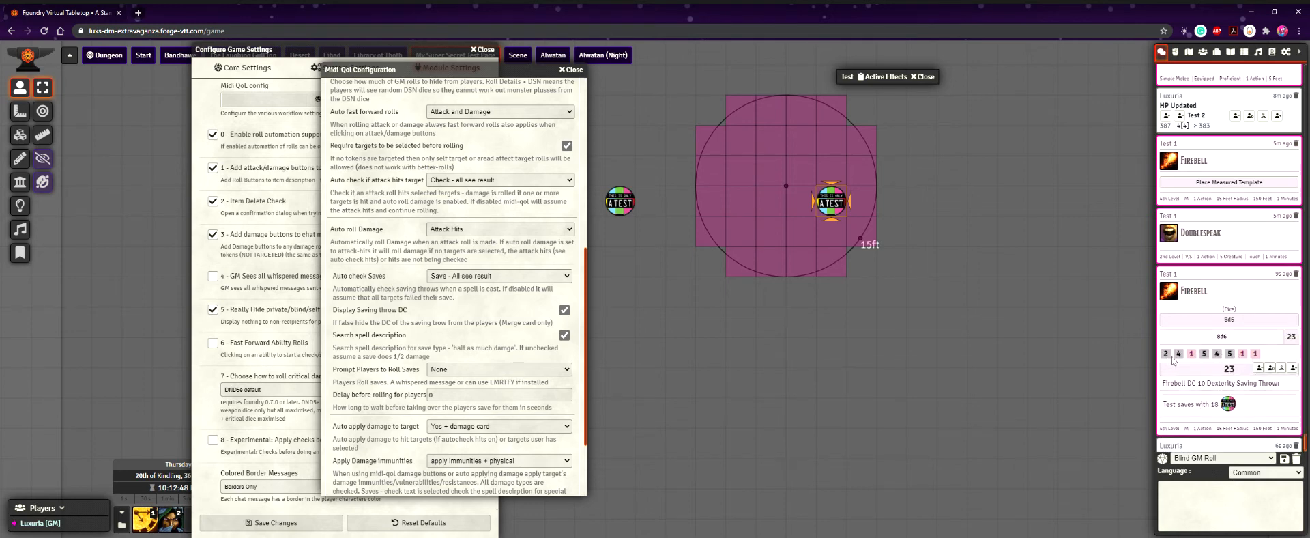
click(1209, 351)
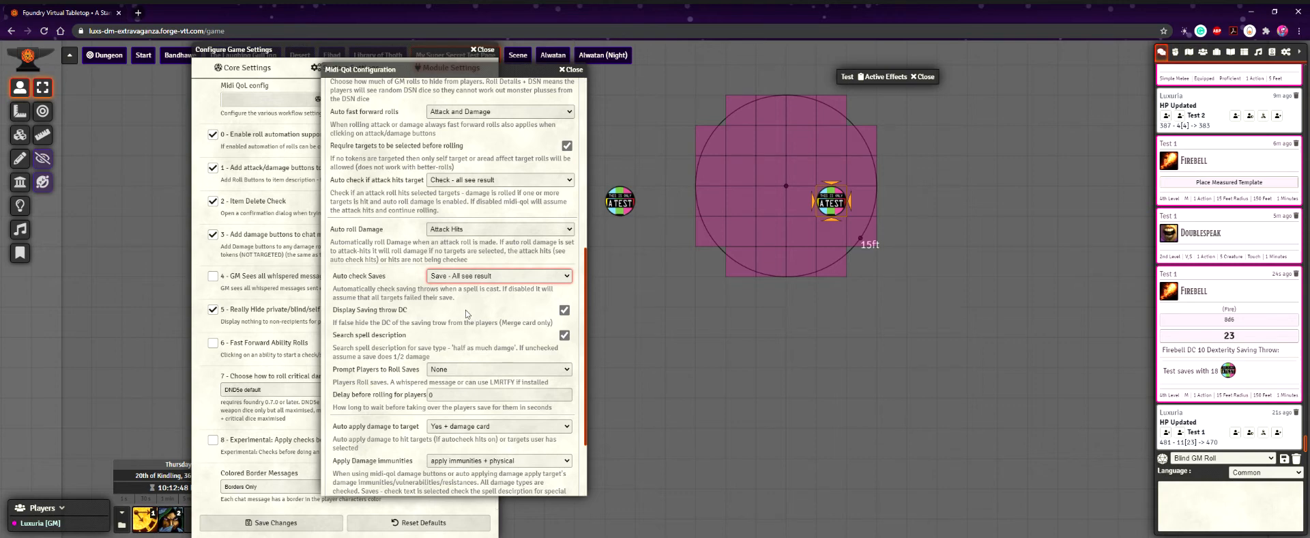
- Set Auto check Saves to "Save - All see Result + Rolls" and save the Midi-QOL configuration
key(Down)
scroll(404, 313, down, 3)
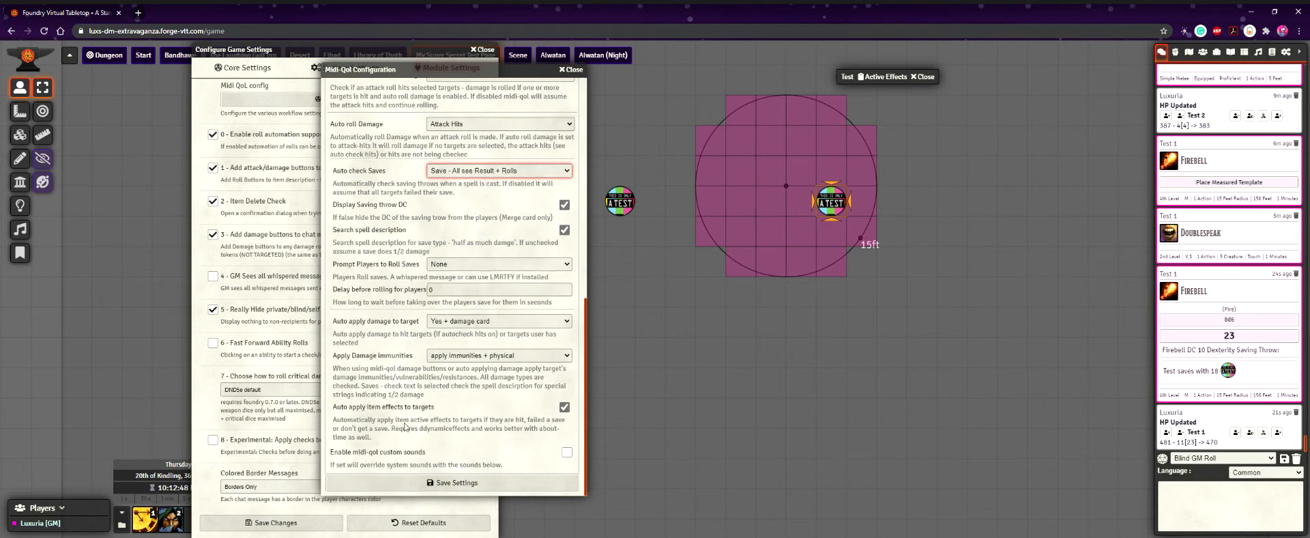
click(430, 482)
- Cast Firebell again from Test 1's sheet with the template over the Test 2 token, and inspect the saving throw card in chat
double_click(850, 202)
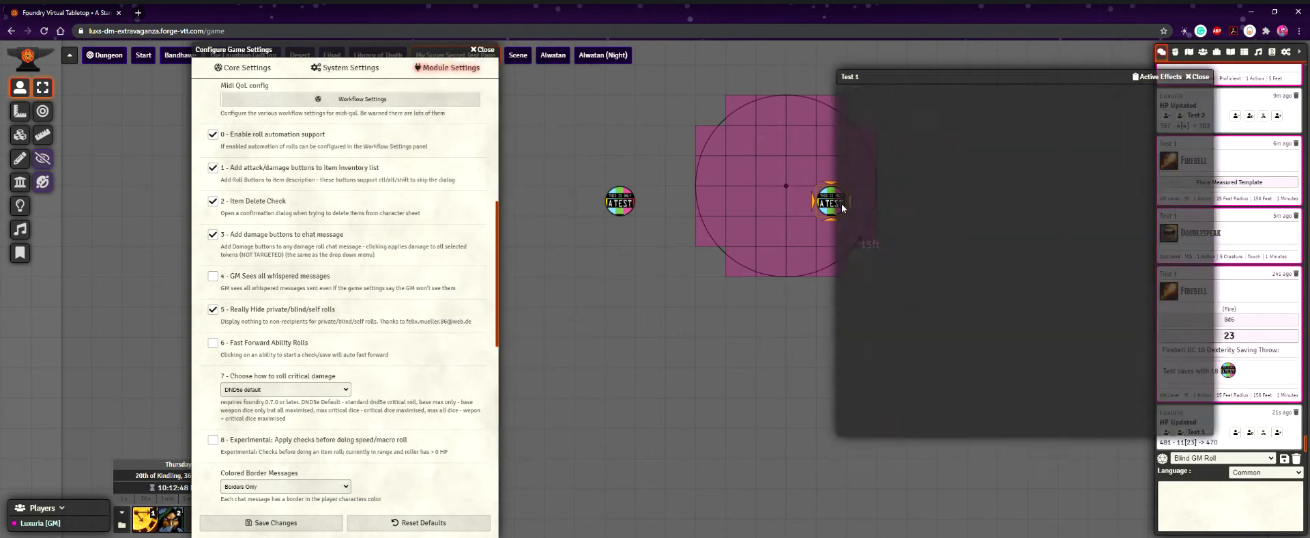
click(852, 401)
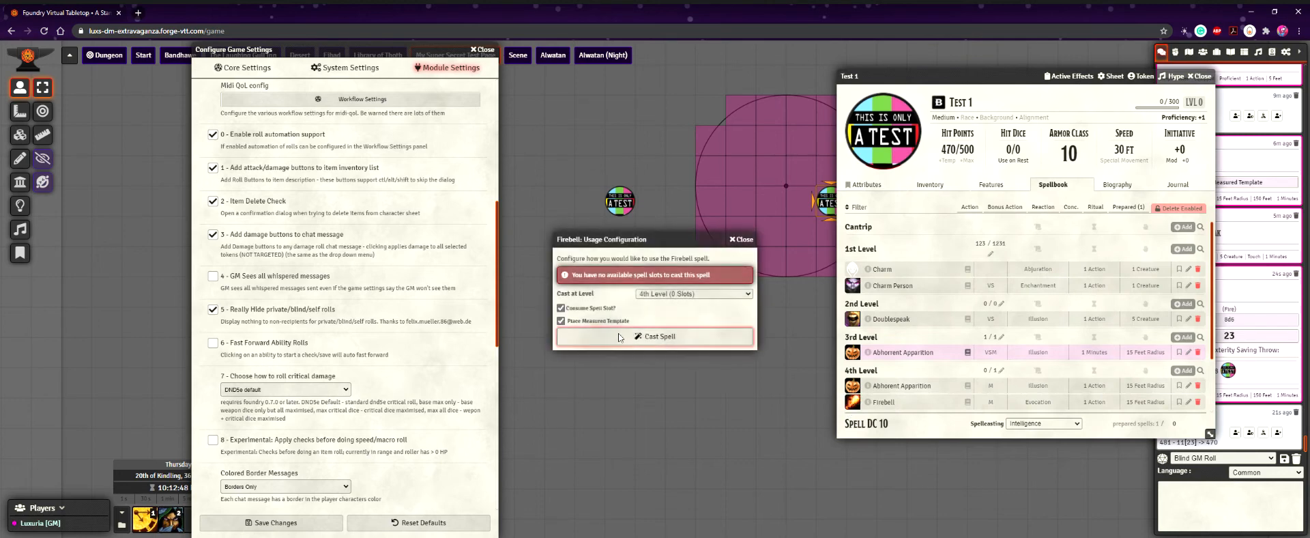
click(654, 336)
click(575, 205)
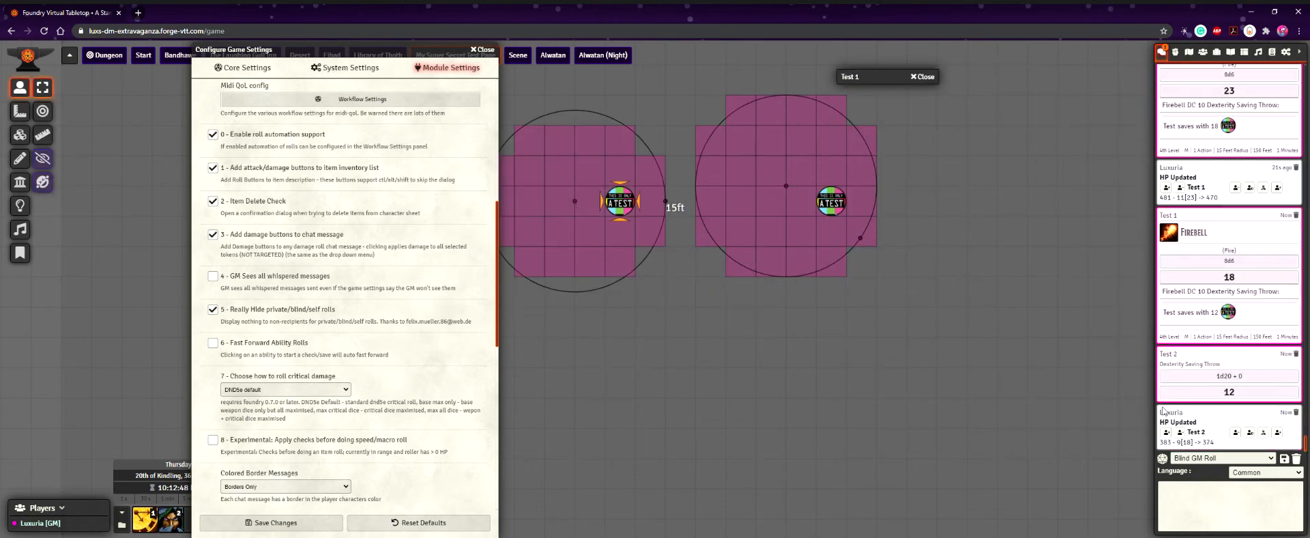
click(1185, 375)
click(1171, 386)
- Reopen Midi QOL's Workflow Settings and set Auto check Saves to "Save - All see result"
scroll(292, 297, up, 1)
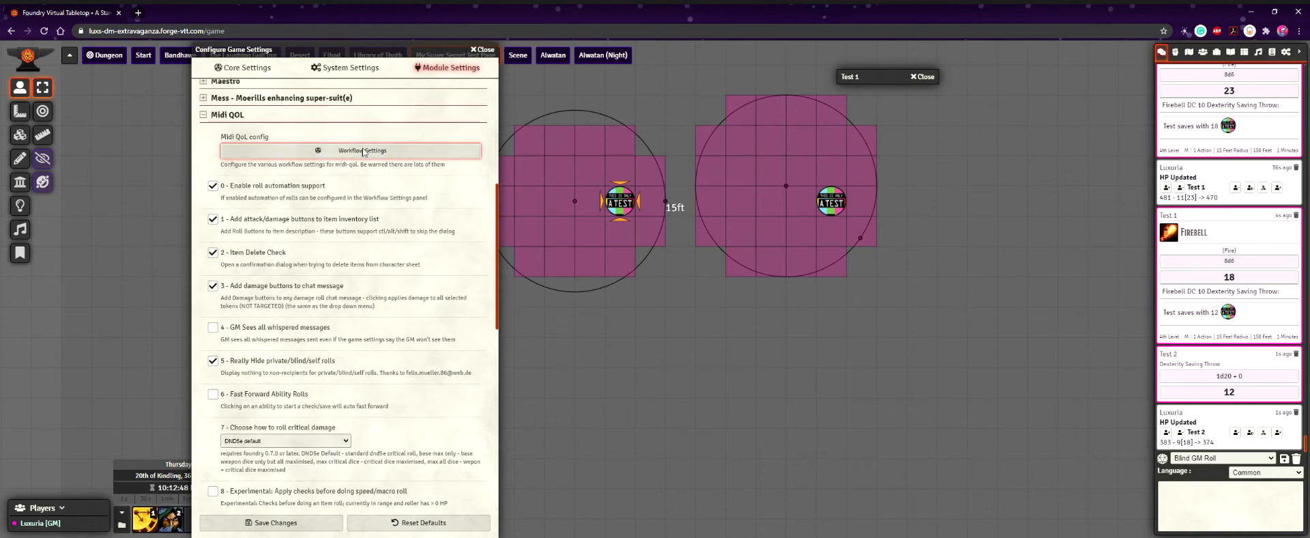
click(363, 150)
scroll(645, 333, down, 3)
scroll(642, 330, down, 1)
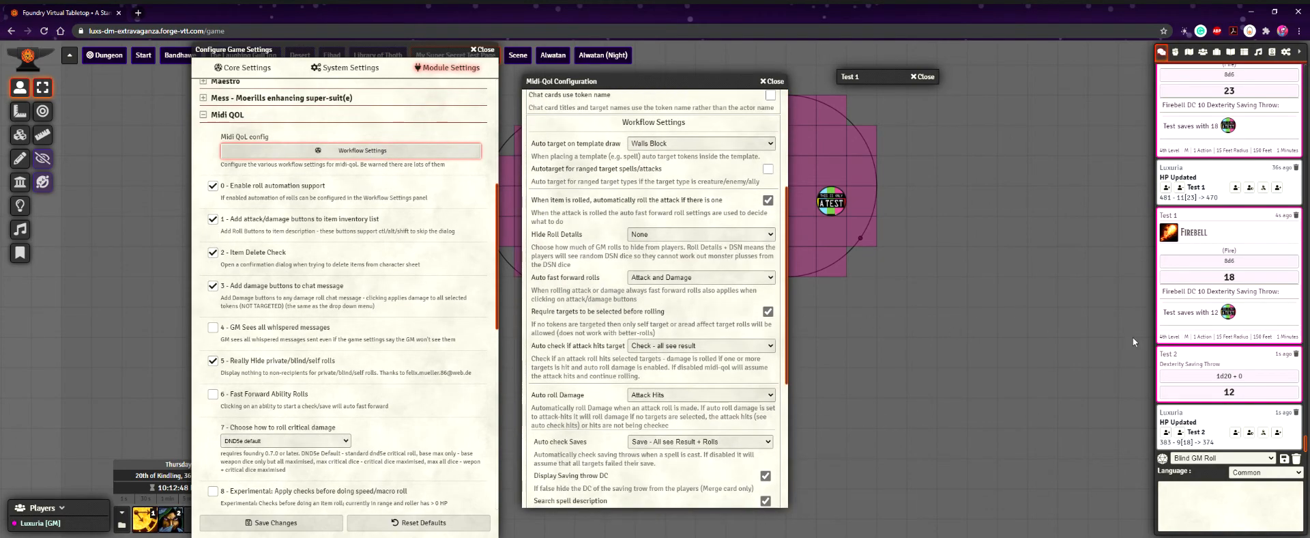
scroll(774, 341, down, 2)
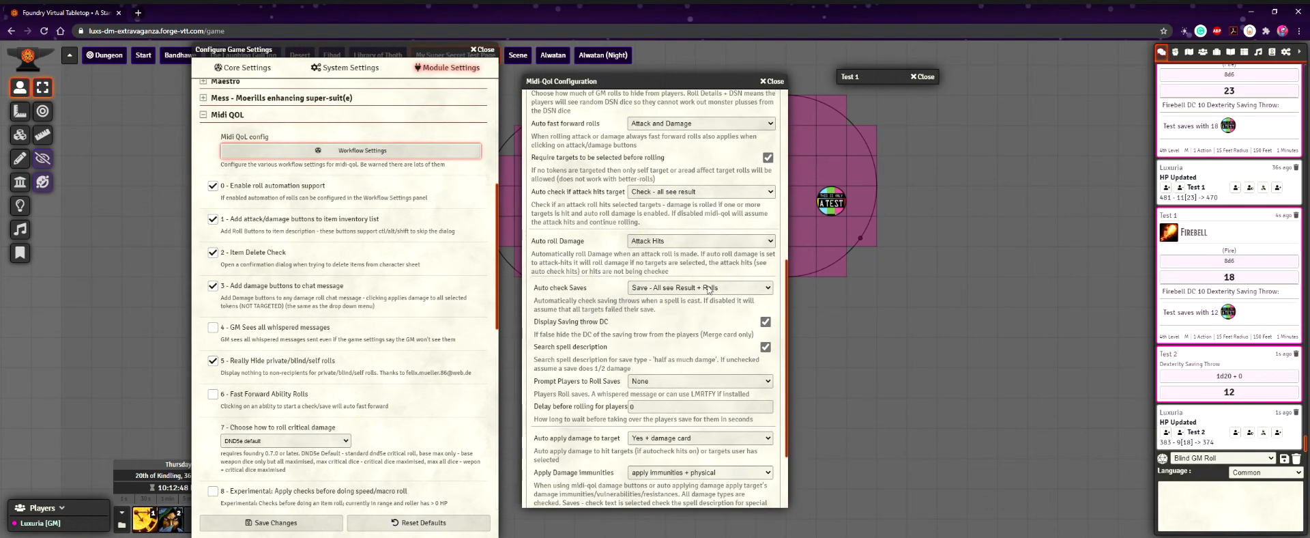
click(710, 288)
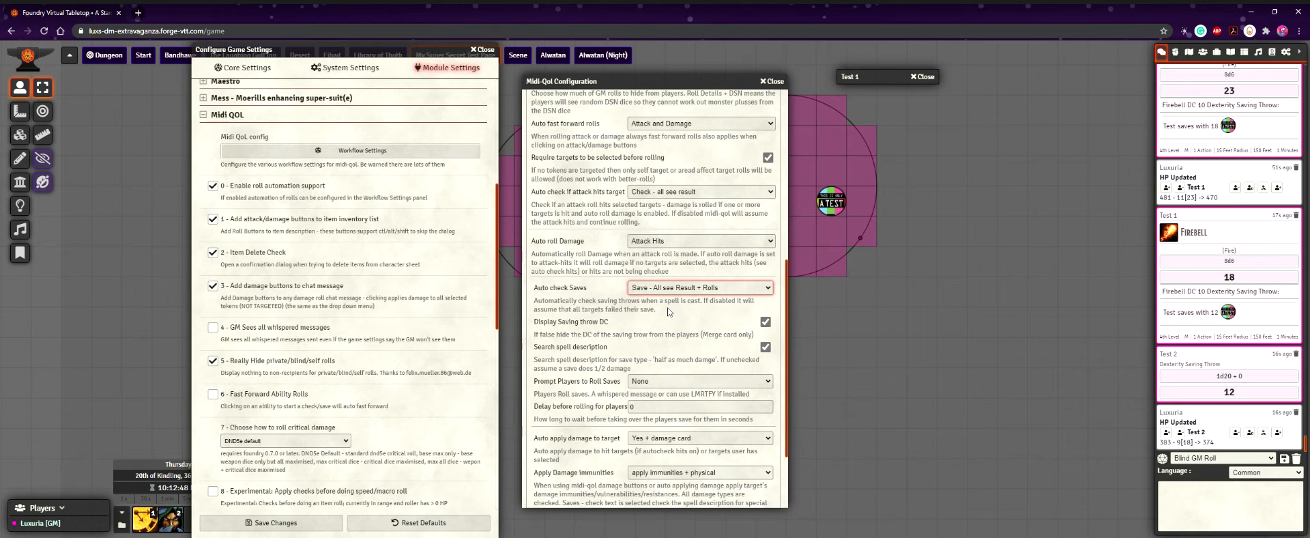
click(648, 310)
- Turn the Display Saving throw DC option off and back on
click(766, 322)
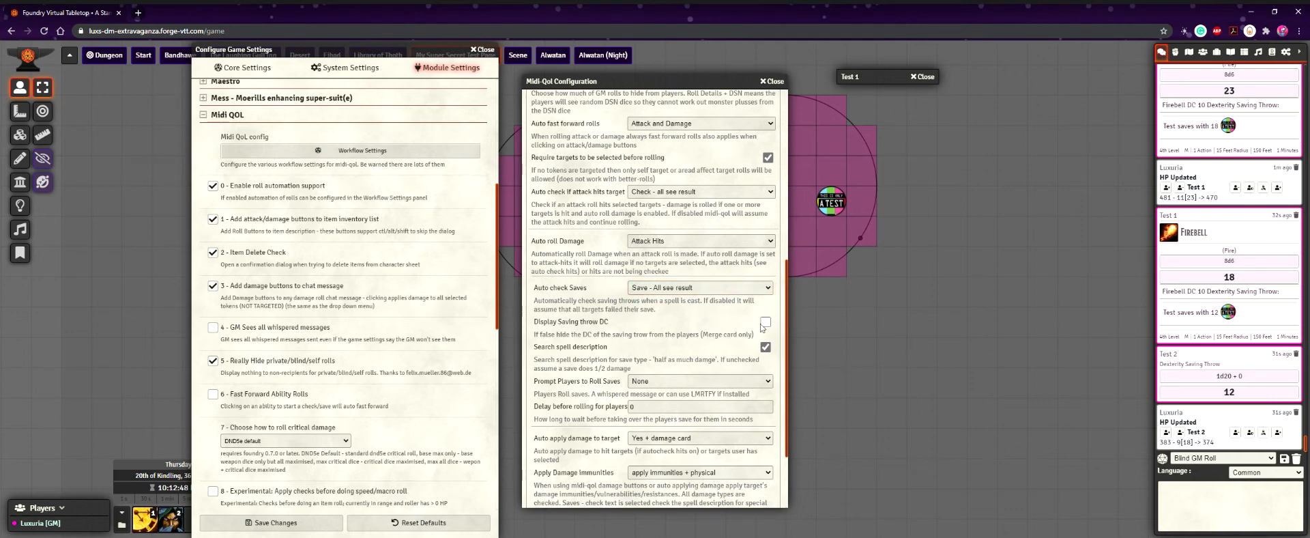
click(766, 322)
scroll(631, 356, down, 2)
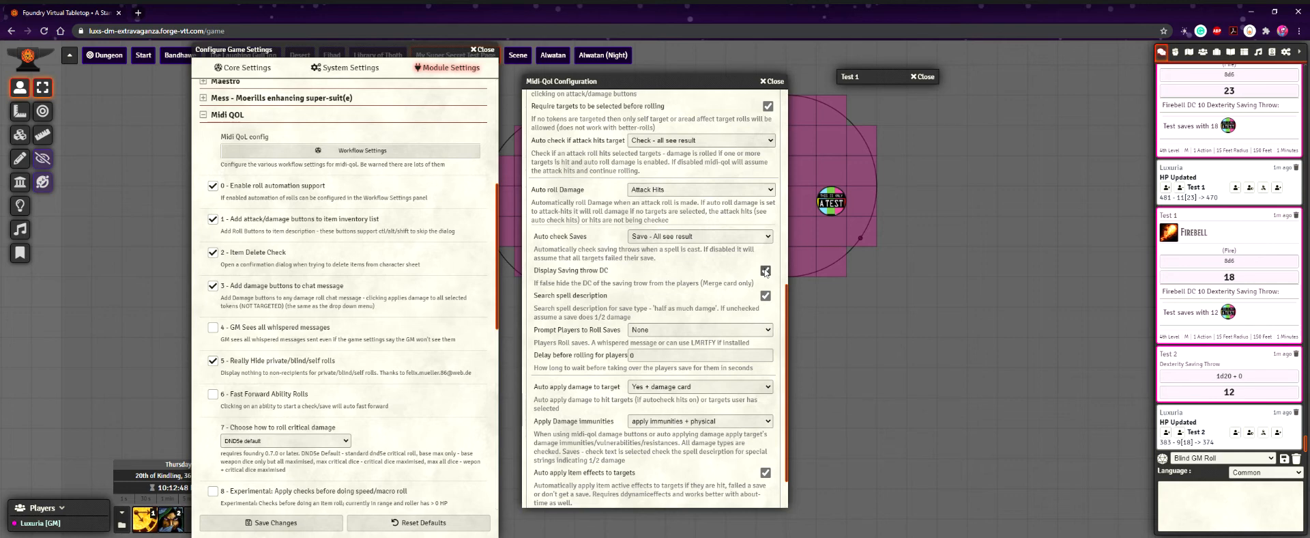
scroll(592, 307, down, 1)
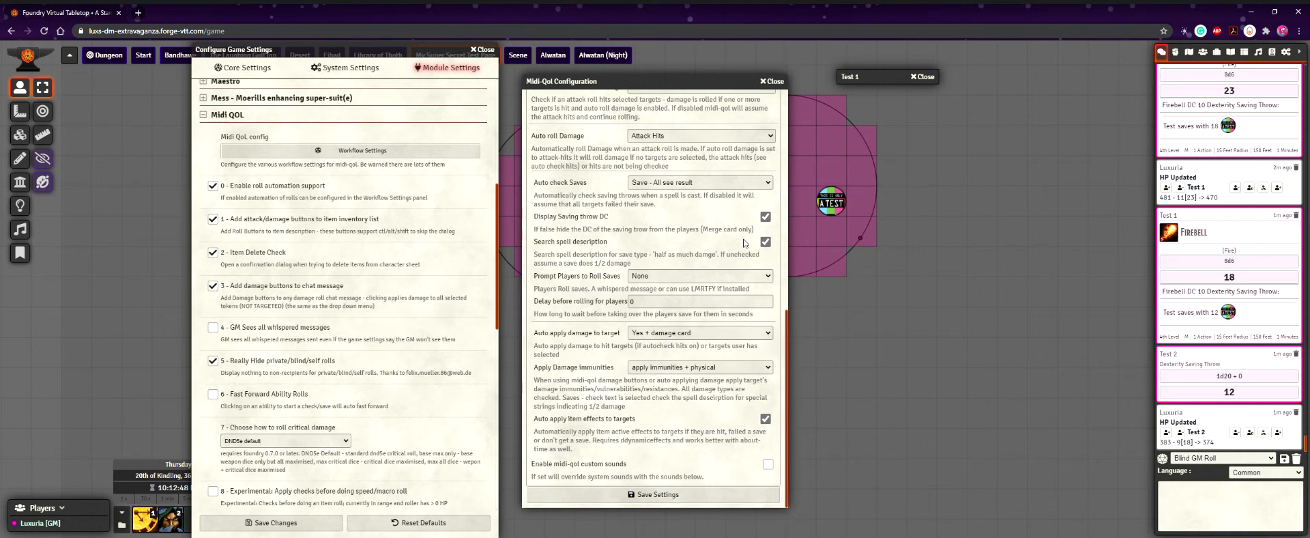
- Open Firebell's details from Test 1's spellbook, highlight the description text to check its half-damage wording, and close the spell
double_click(831, 202)
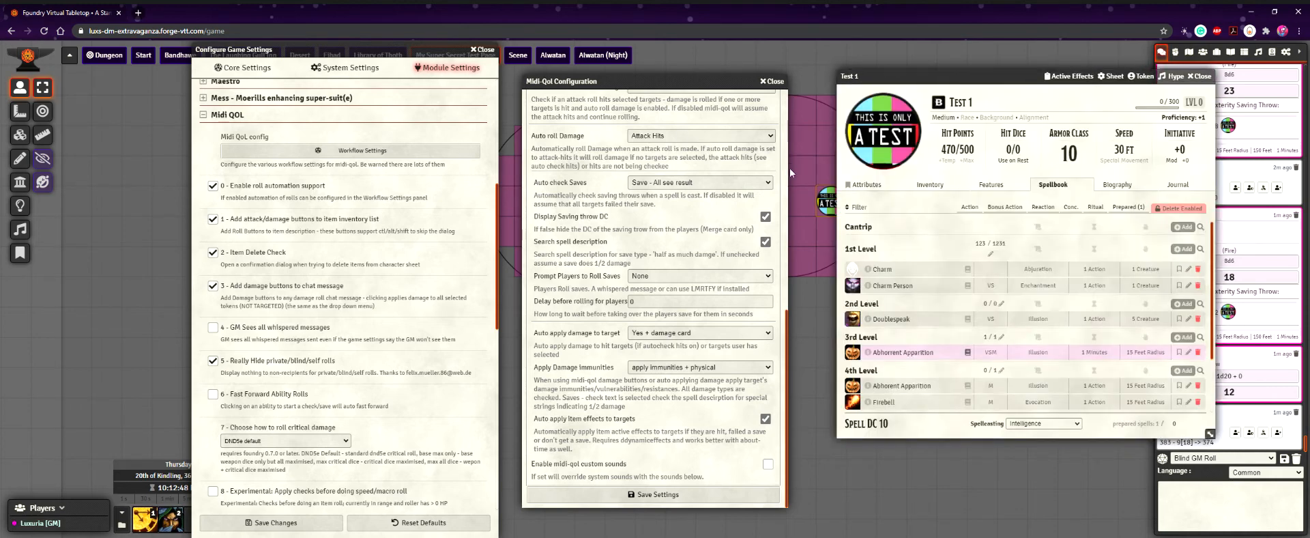
click(1189, 403)
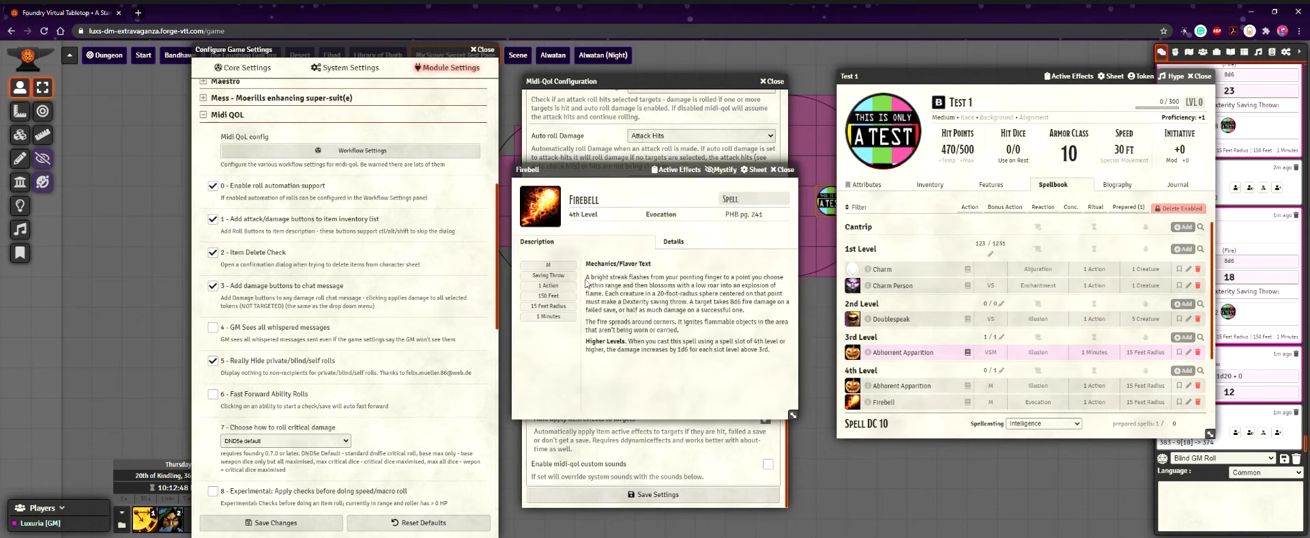
drag(591, 278, 784, 362)
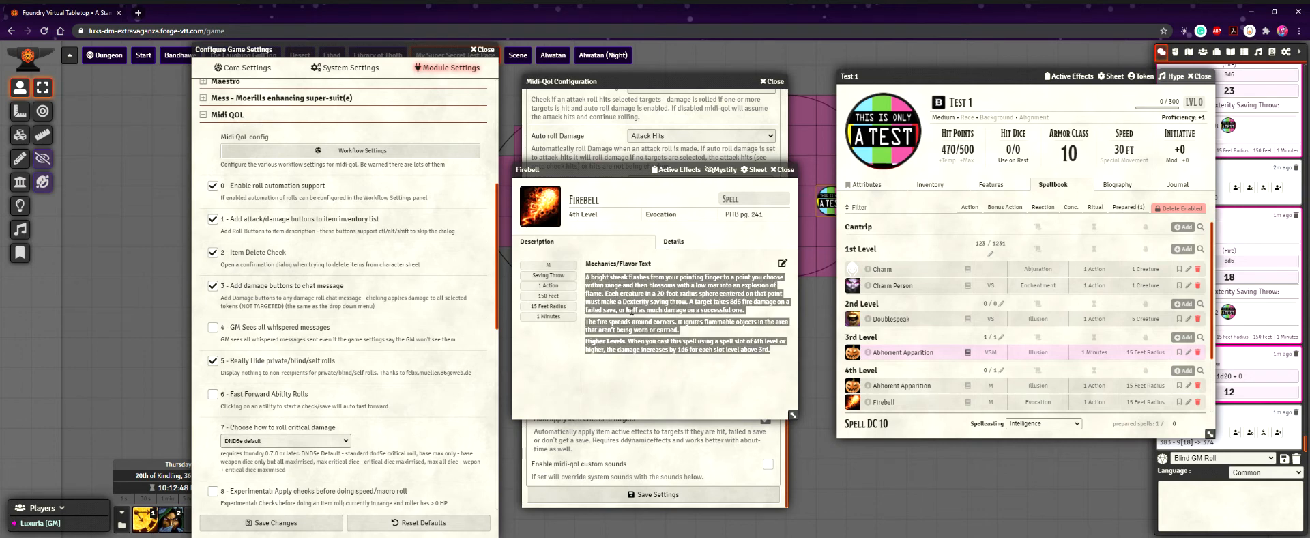
click(633, 311)
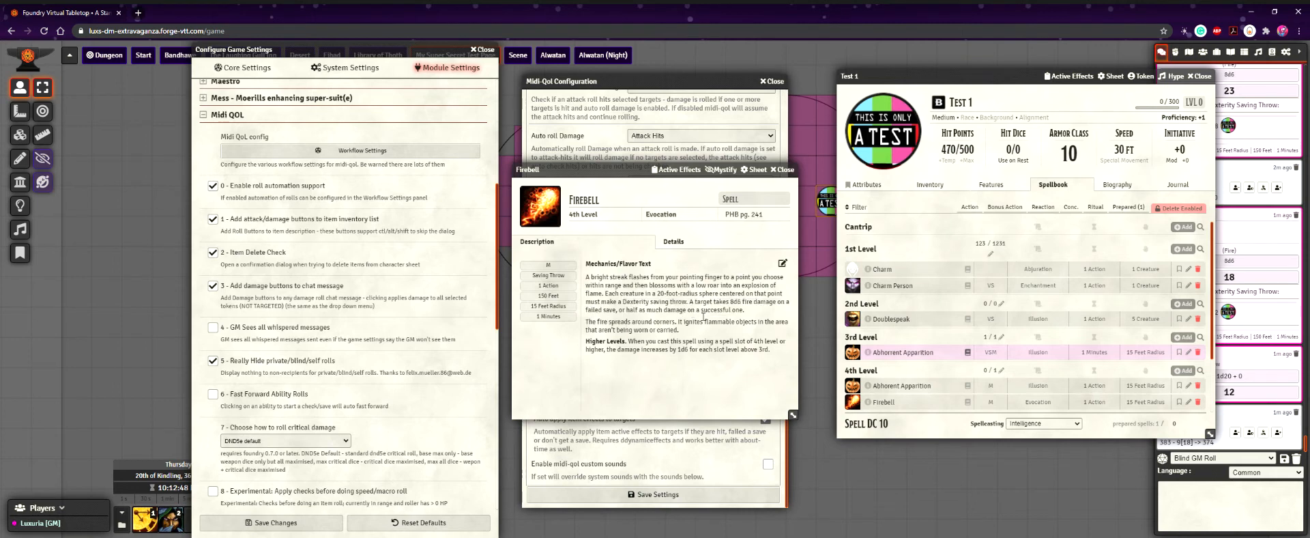
click(783, 172)
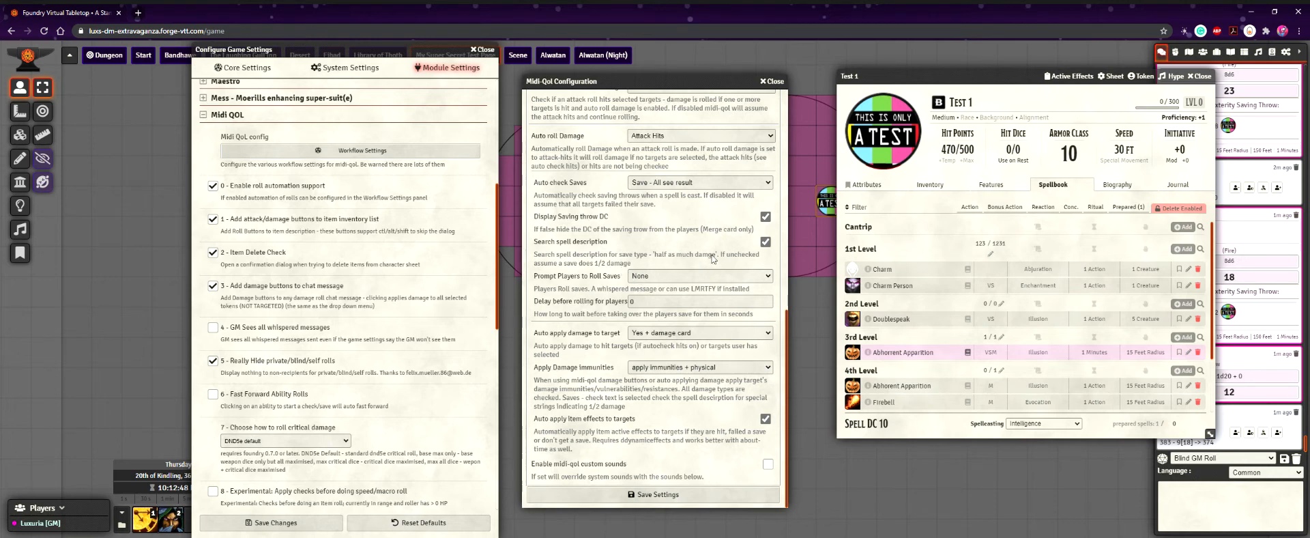
- Move Test 1's sheet beside the Midi QOL configuration, and review Firebell's spell description before closing it
drag(933, 80, 904, 84)
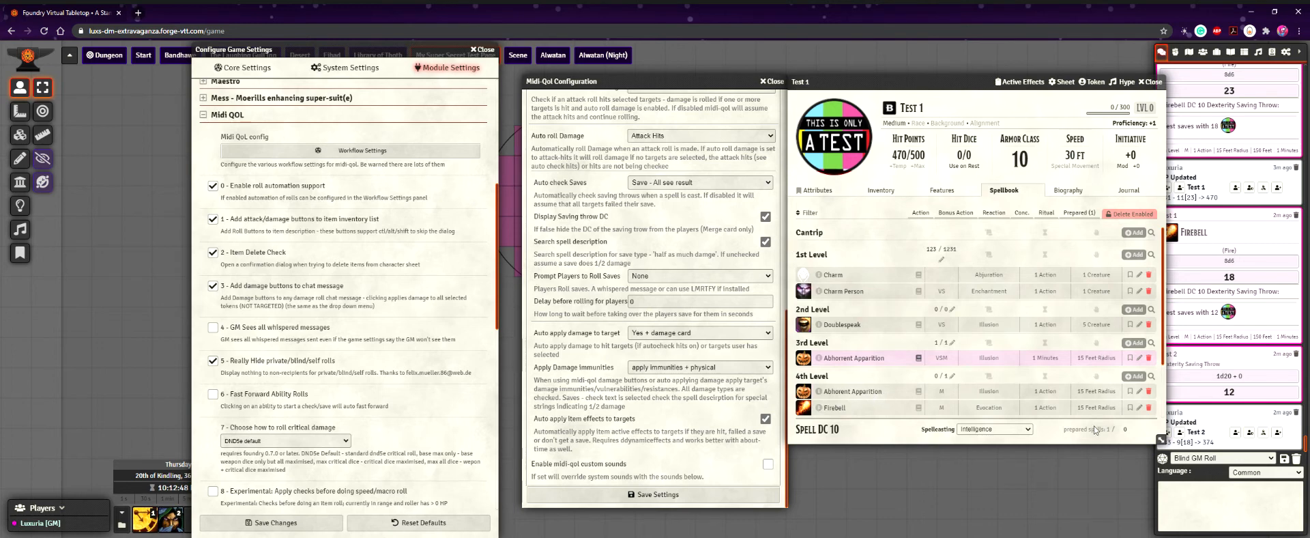
click(1139, 408)
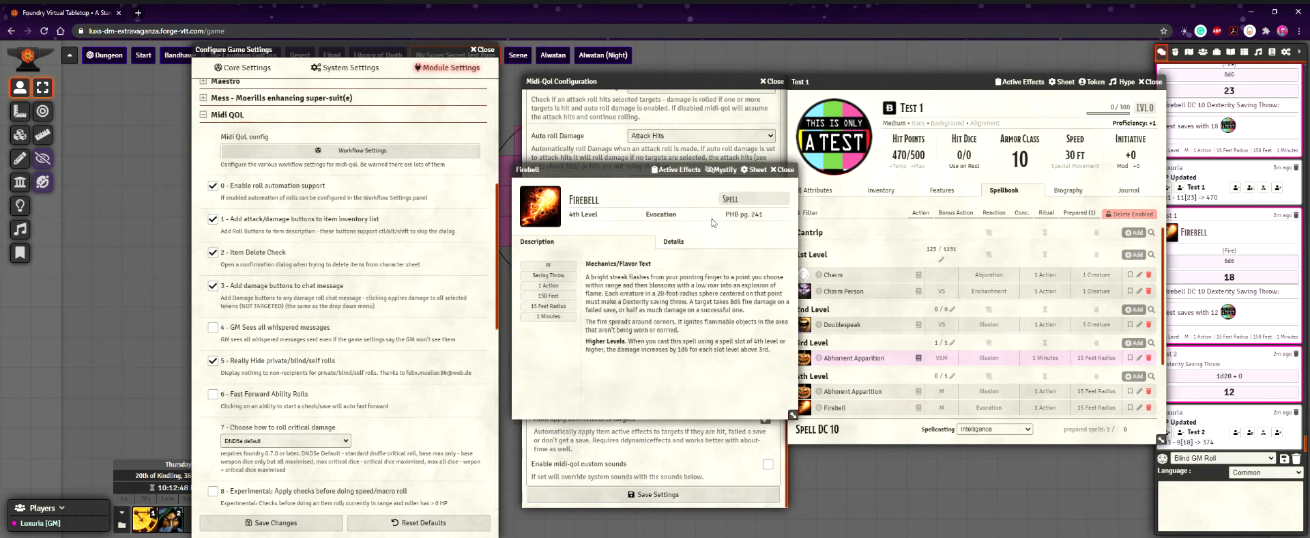
click(793, 167)
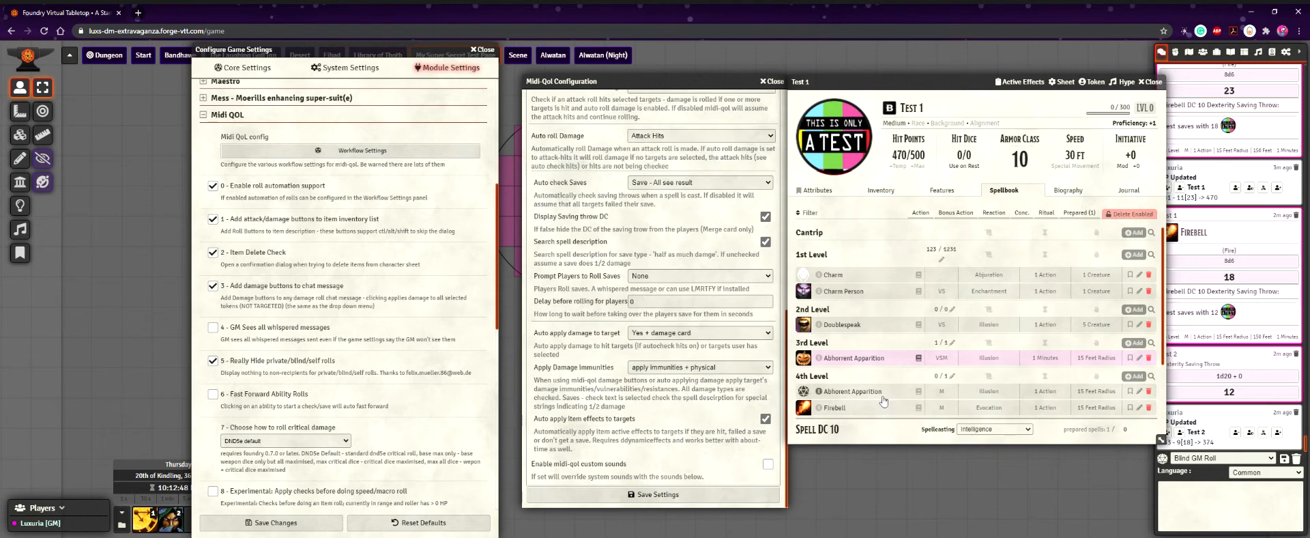
- Review the Prompt Players to Roll Saves choices, and look through the features and spellbook on Test 1's sheet
click(653, 280)
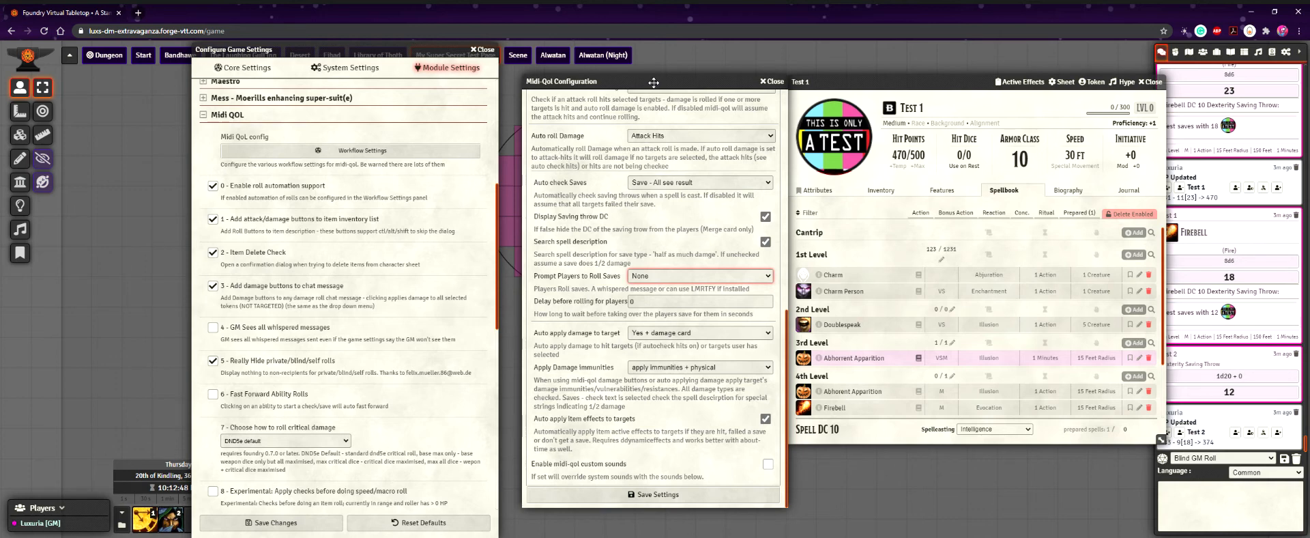
click(818, 189)
click(995, 194)
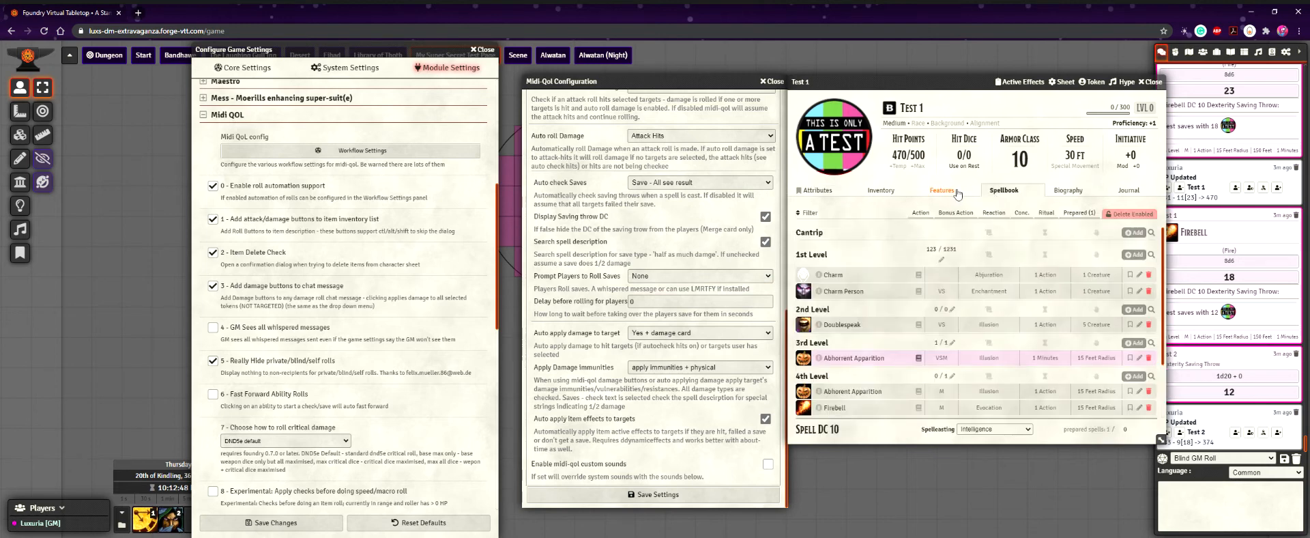
click(925, 115)
click(943, 194)
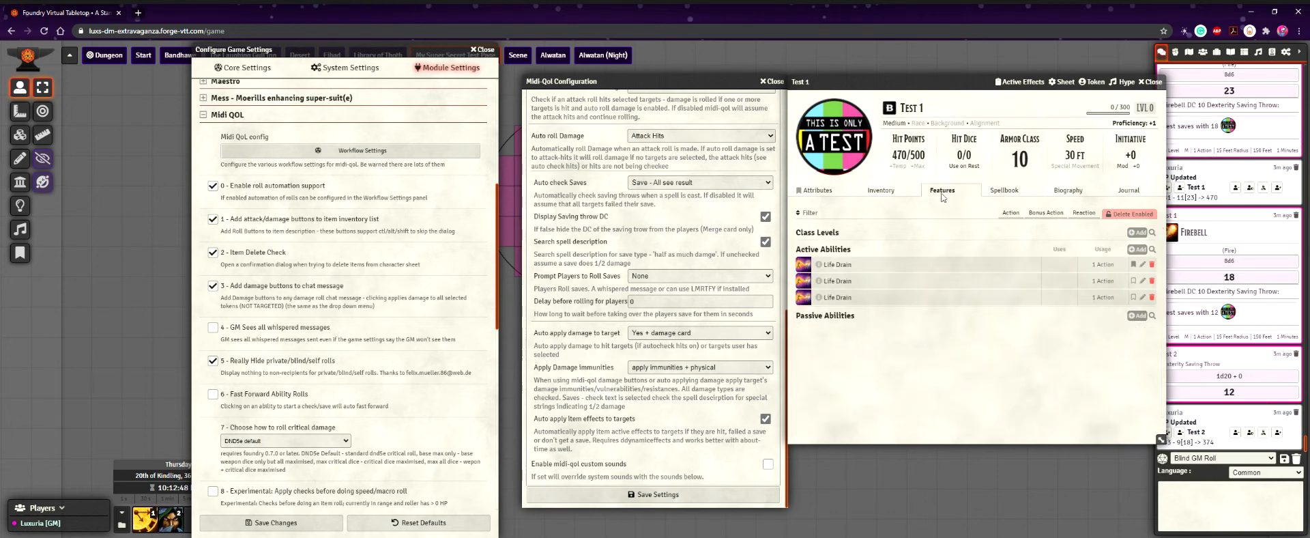
click(999, 194)
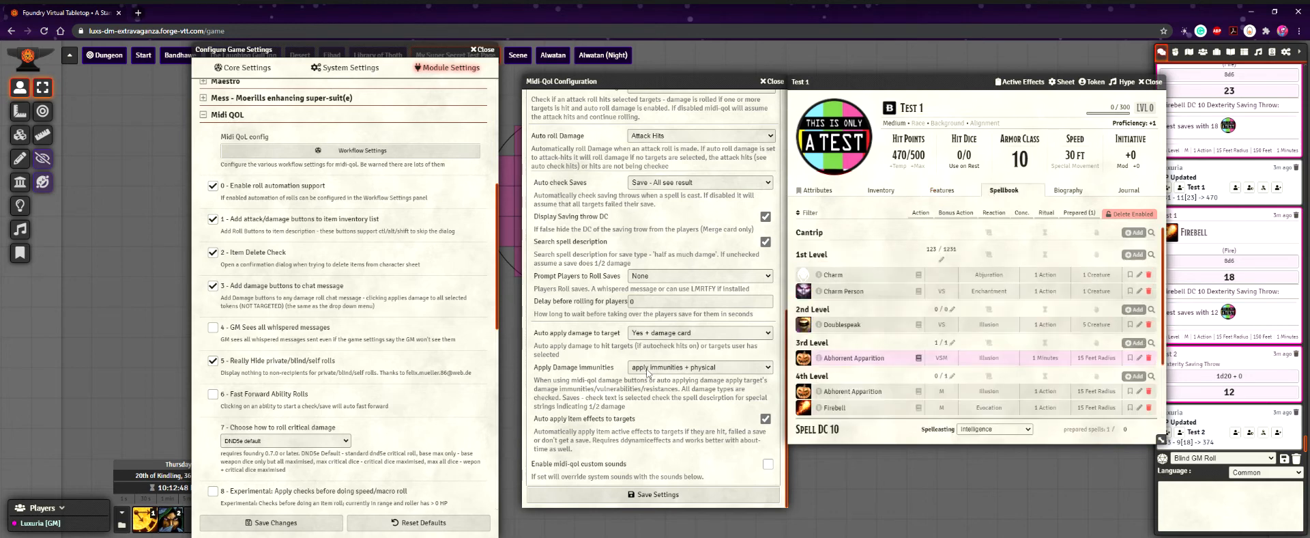
click(655, 278)
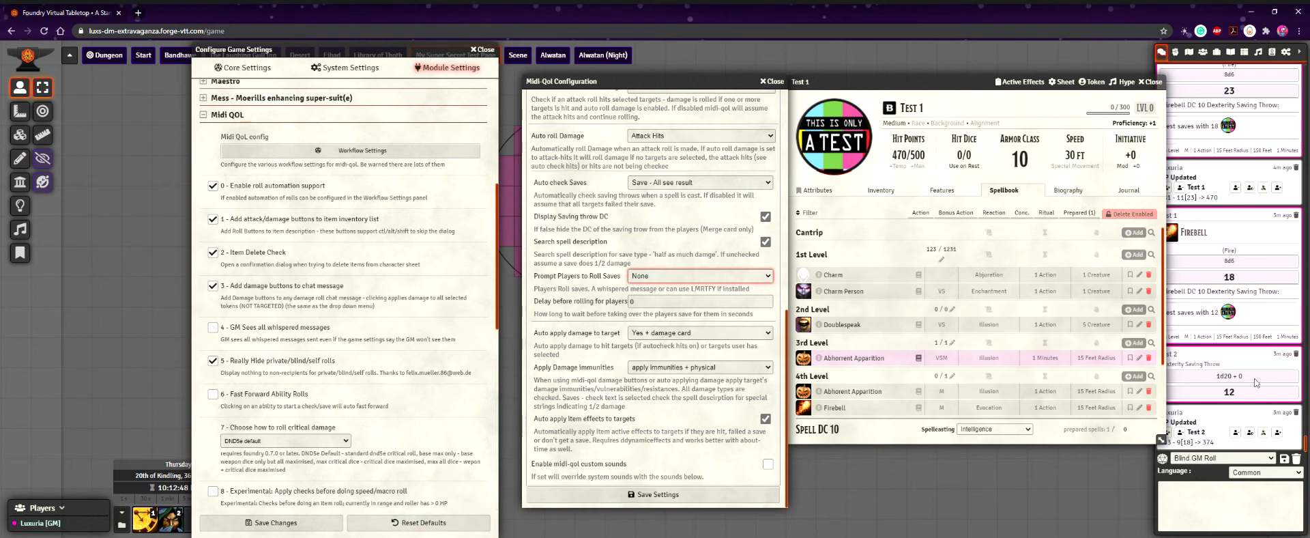
click(612, 285)
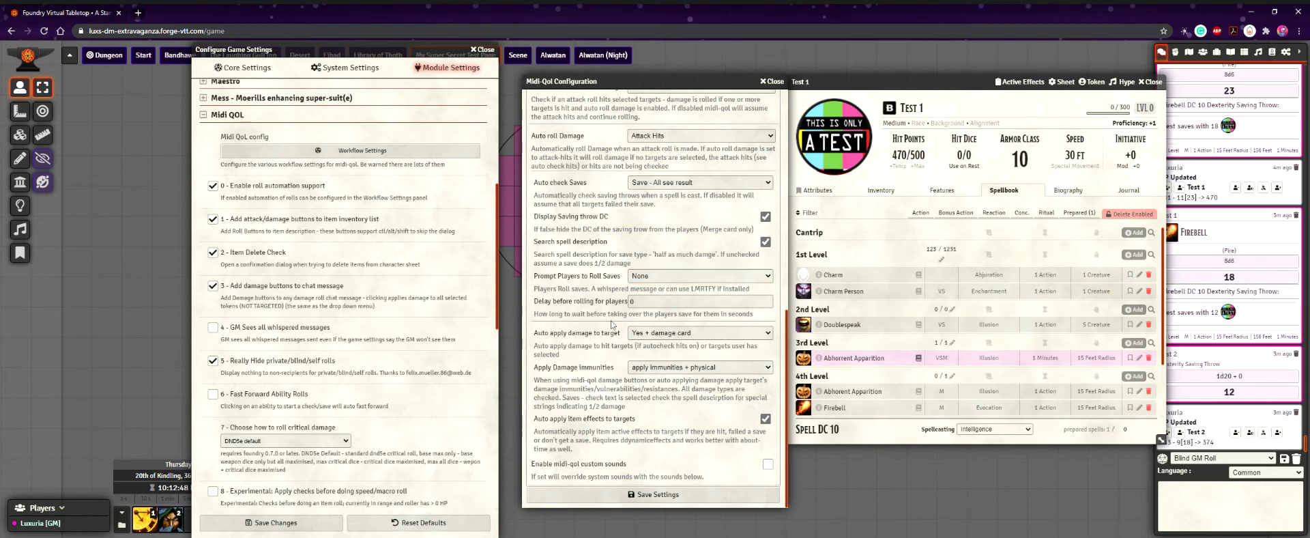
click(639, 279)
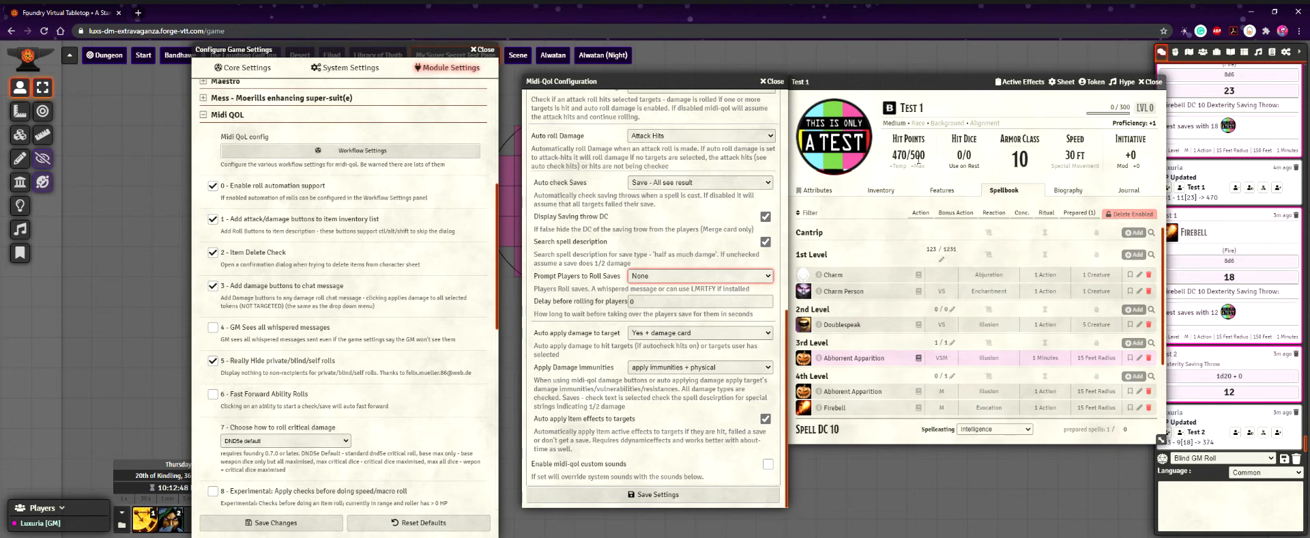
- Show an Athletics skill check prompt from Test 1's attributes, cancel it, and return to the spellbook
click(853, 192)
click(858, 243)
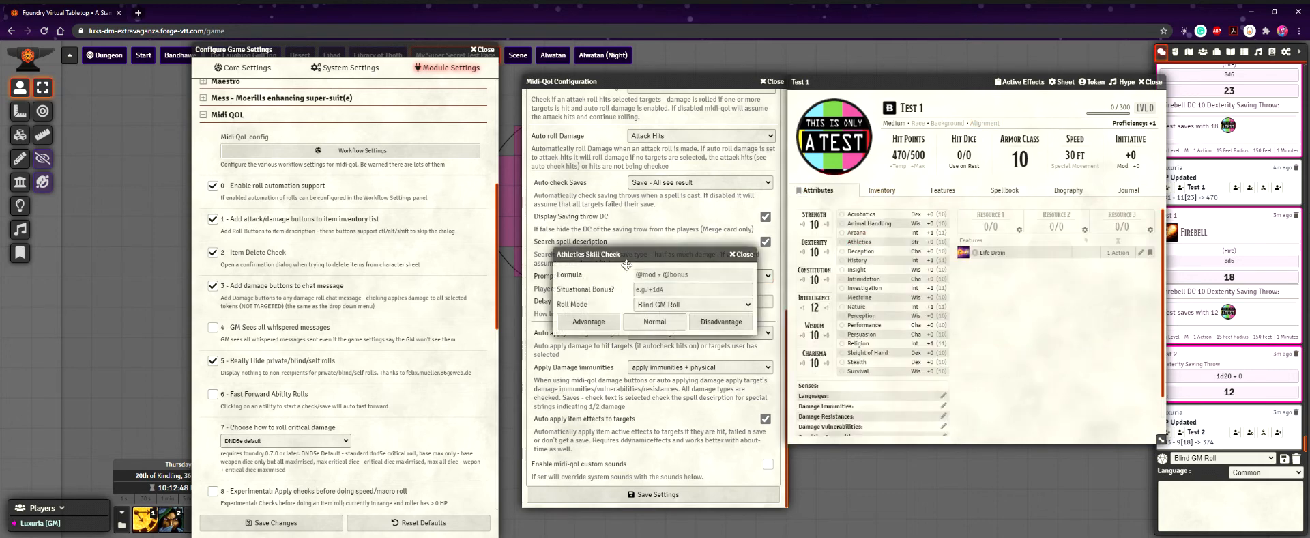
click(742, 255)
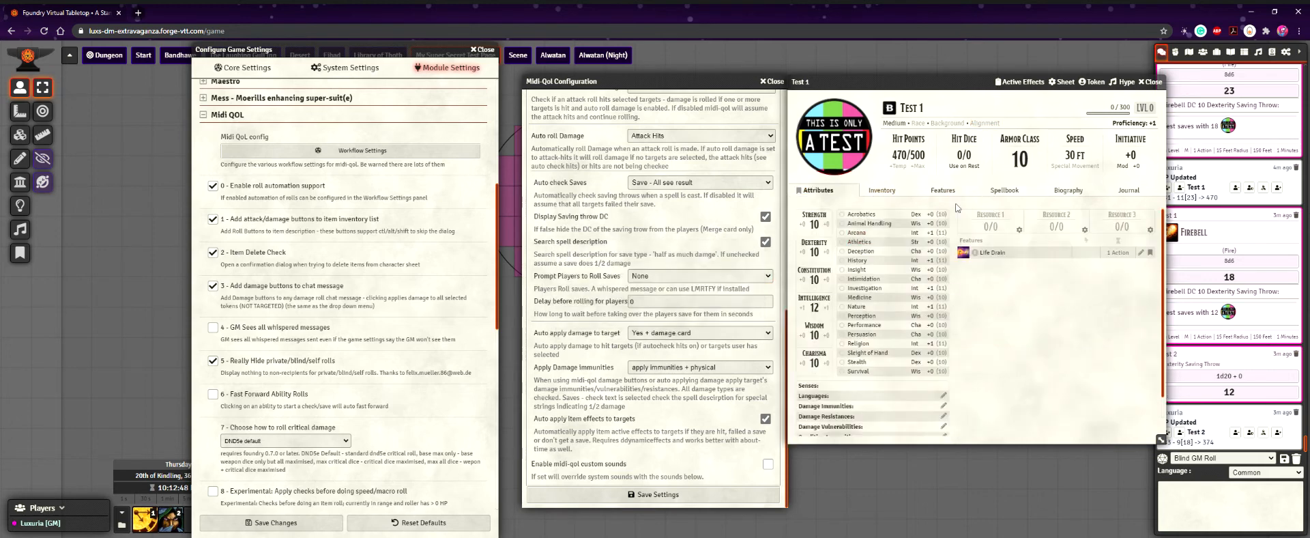
click(986, 193)
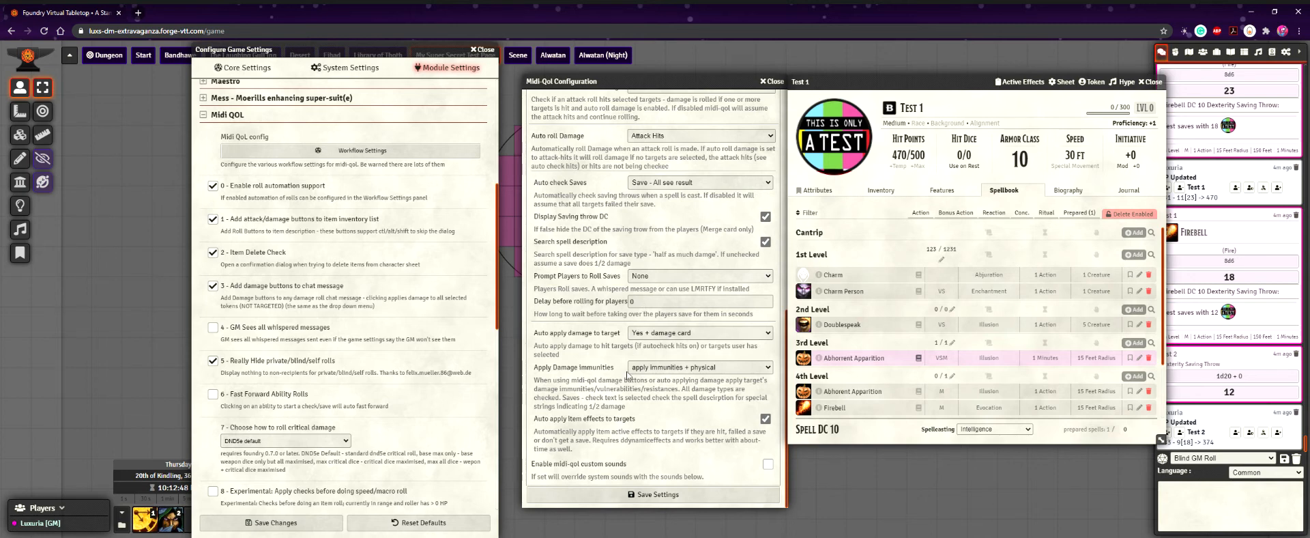
- Review the Auto apply damage to target choices, and arrange the configuration window and Test 1's sheet side by side
click(642, 334)
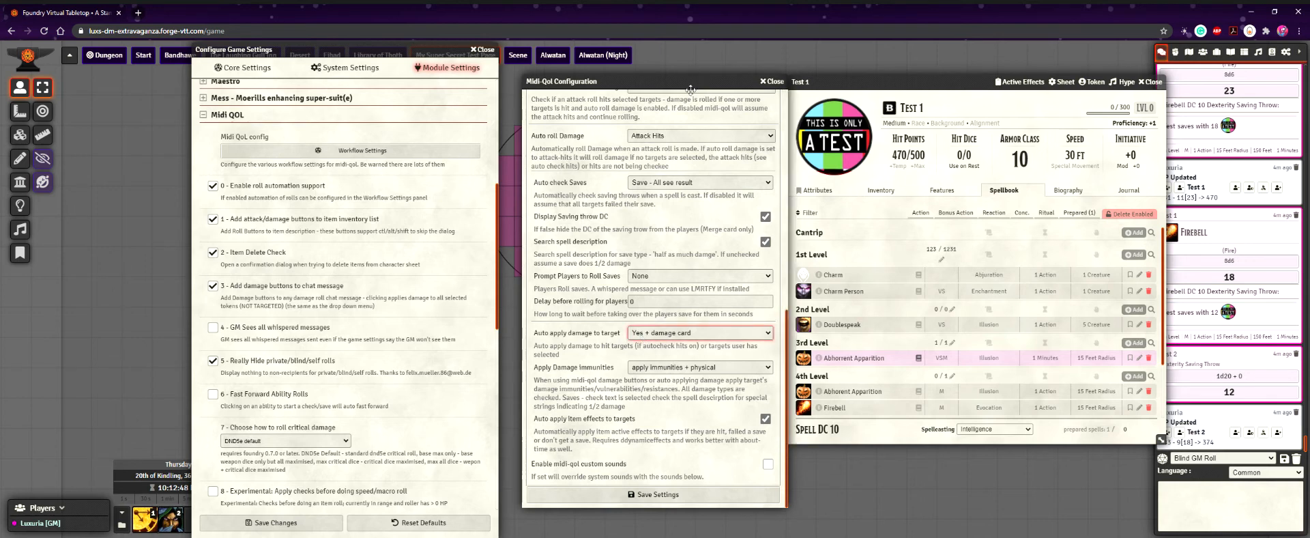
mouse_move(689, 81)
mouse_down()
mouse_move(887, 70)
mouse_move(746, 83)
mouse_move(671, 71)
mouse_up()
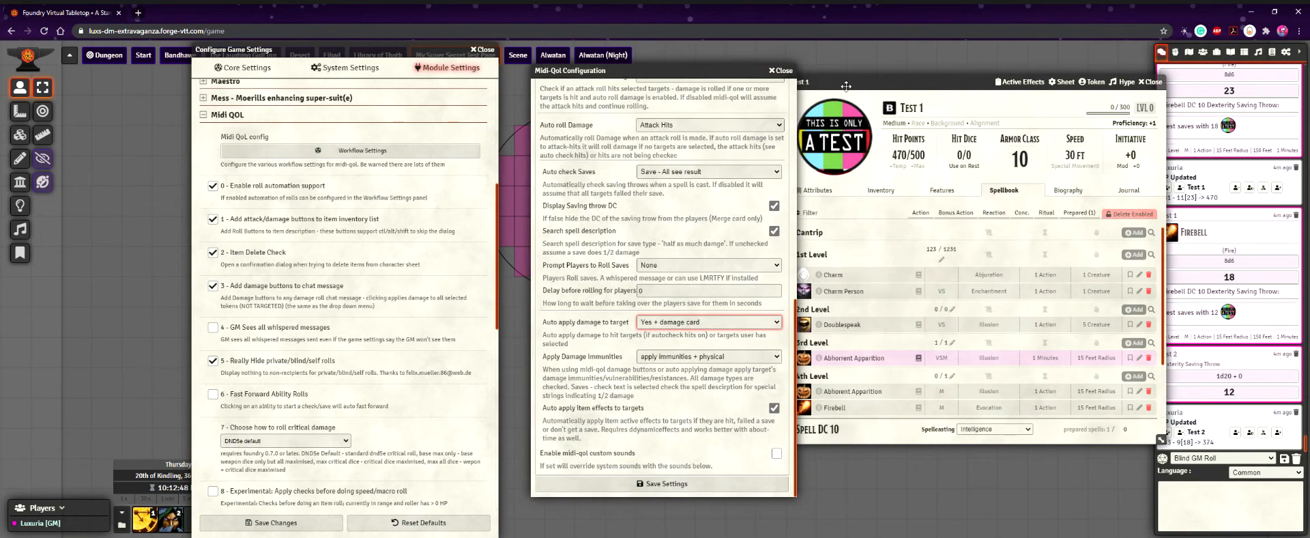
drag(855, 84, 690, 62)
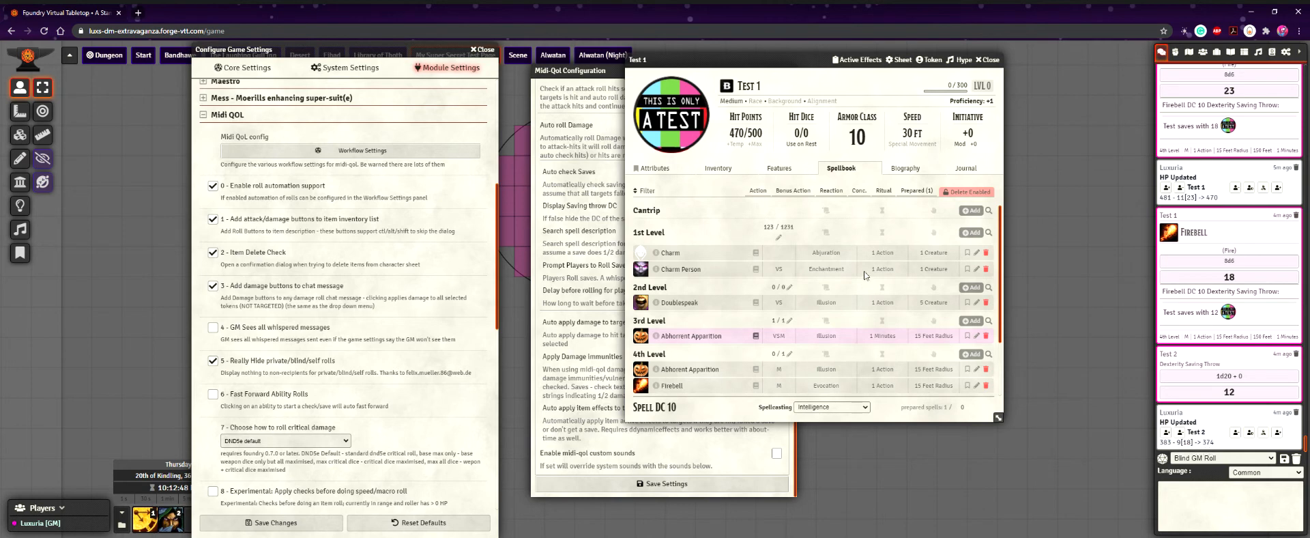
drag(837, 67, 977, 83)
drag(666, 82, 649, 78)
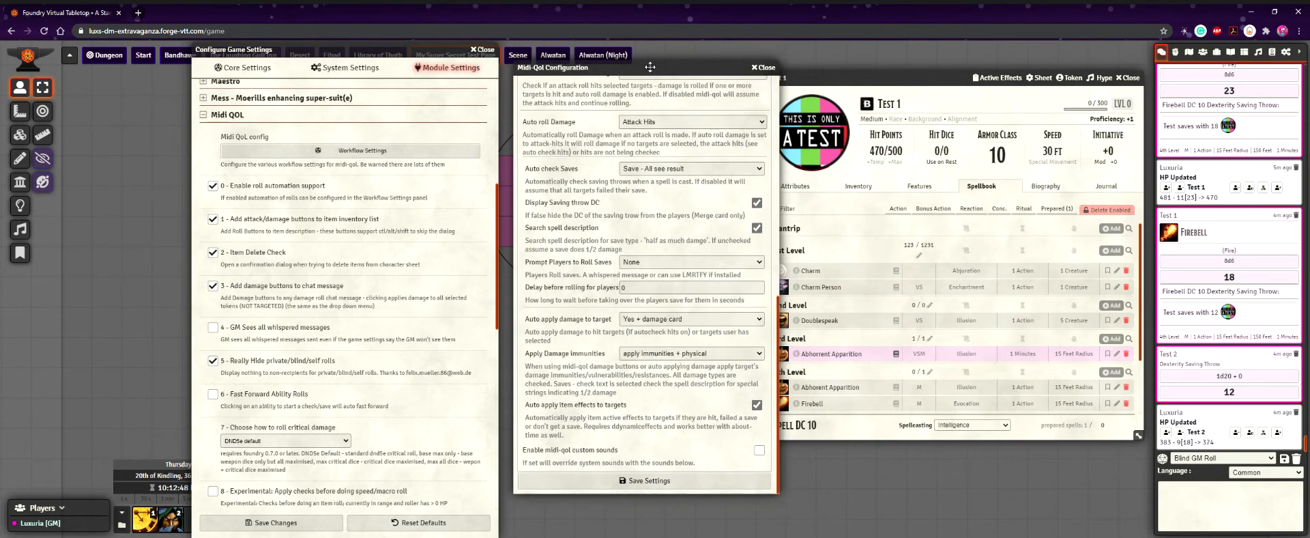
click(676, 317)
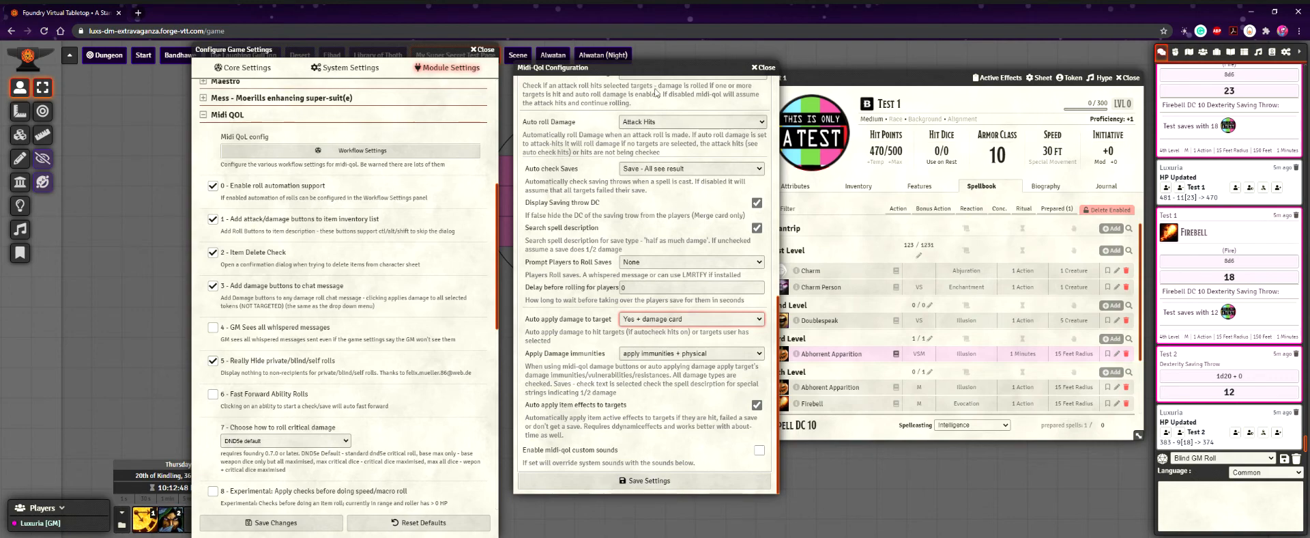
- Clear the windows off the scene and place Ink Ooze and Air Elemental tokens beside Test 2 inside the spell template
click(1202, 53)
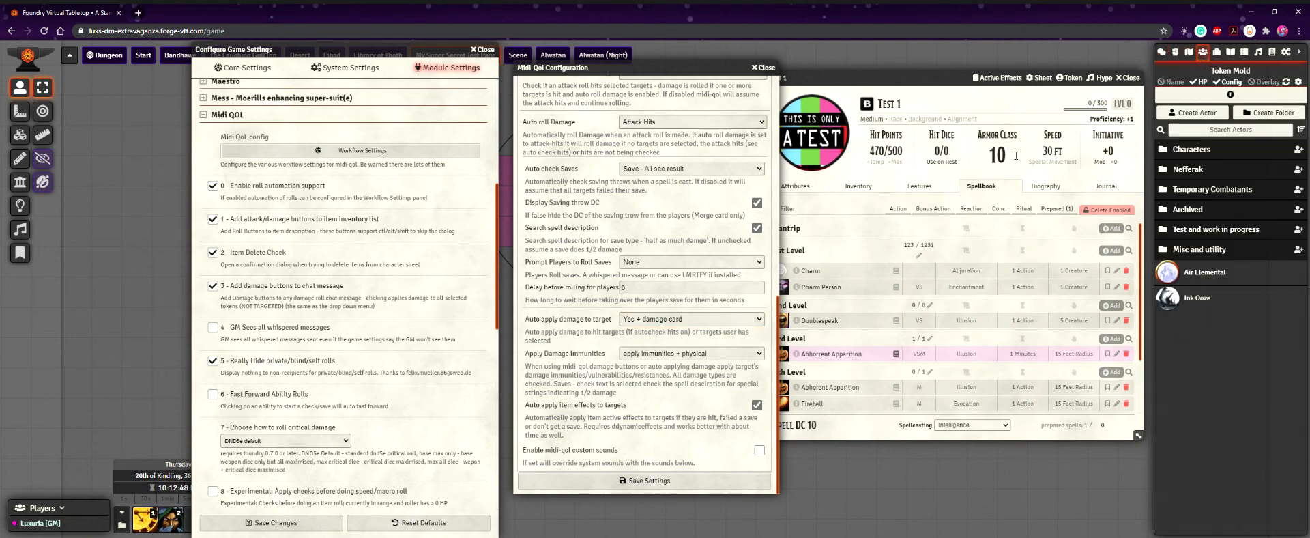
drag(320, 48, 129, 48)
drag(678, 68, 885, 60)
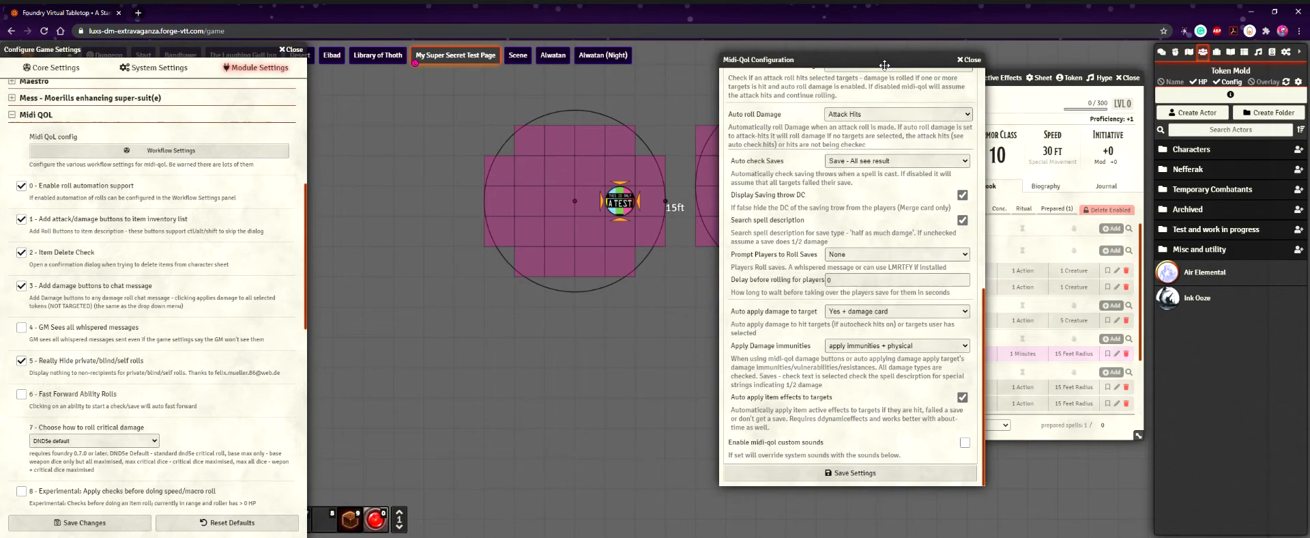
drag(1045, 273, 590, 231)
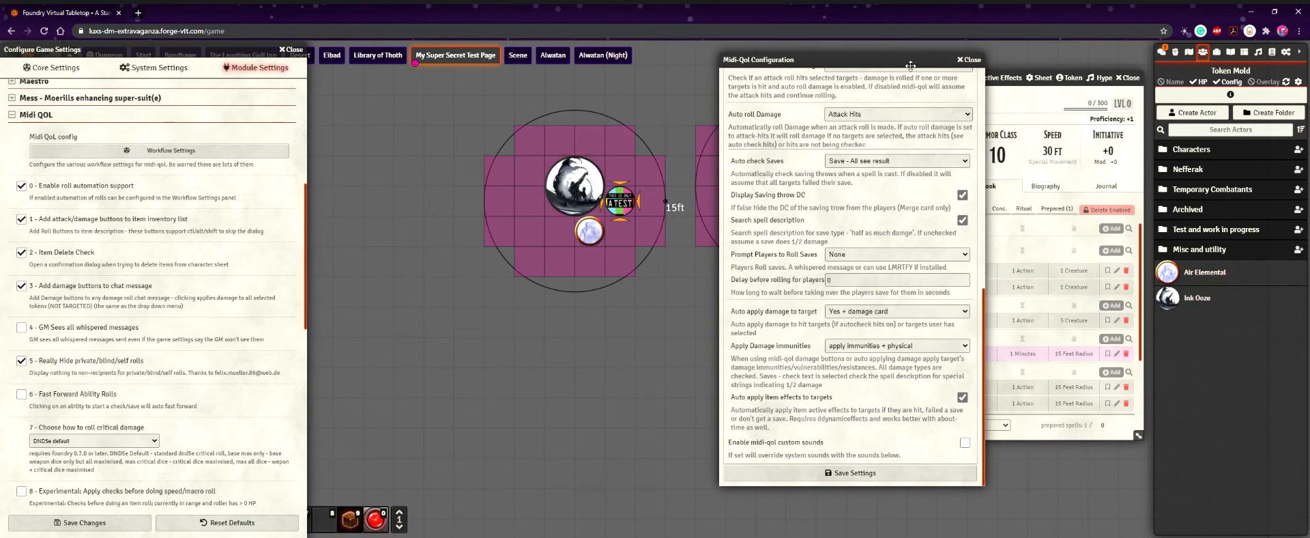
- Cast Firebell at 4th level with its template over Test 2, Ink Ooze and Air Elemental, and open the chat log
drag(910, 65, 344, 59)
click(780, 403)
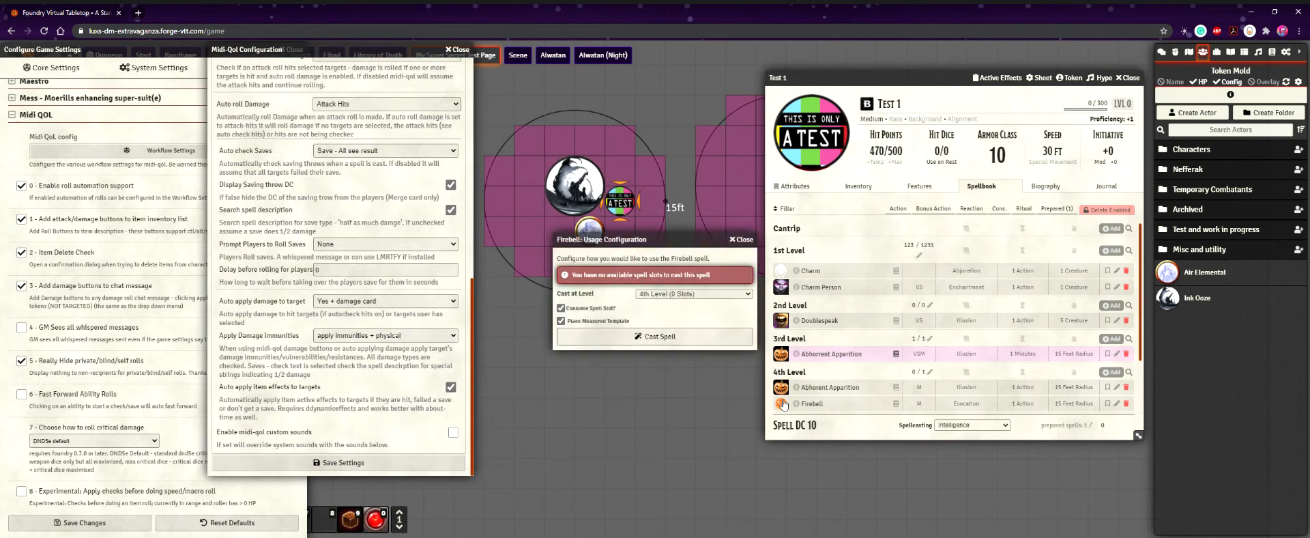
click(588, 337)
click(584, 202)
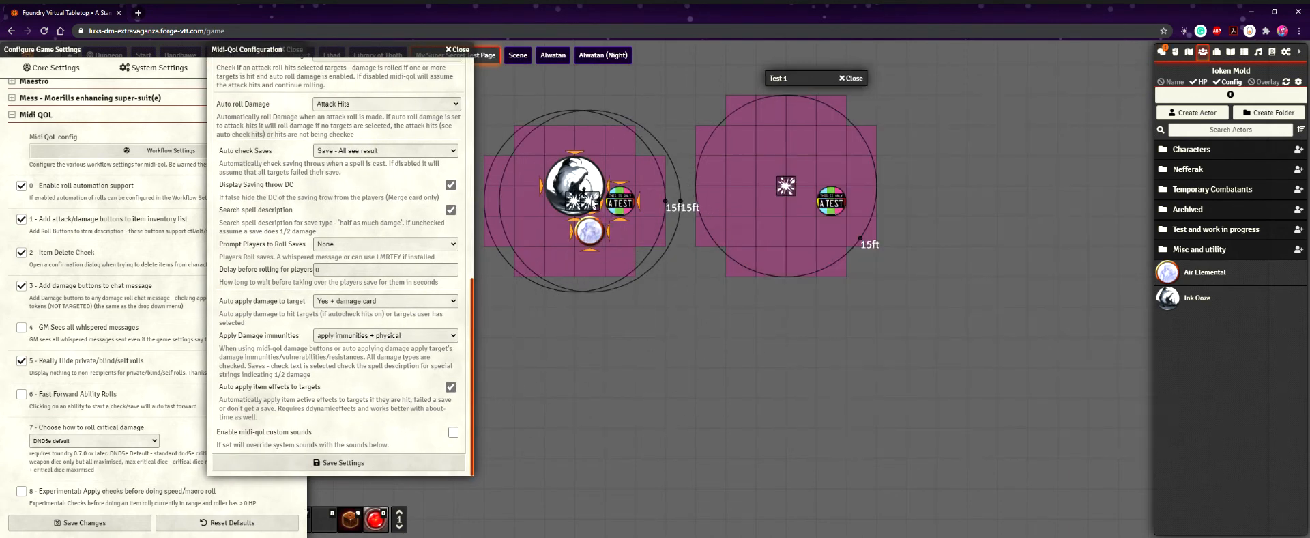
click(1176, 54)
click(1162, 53)
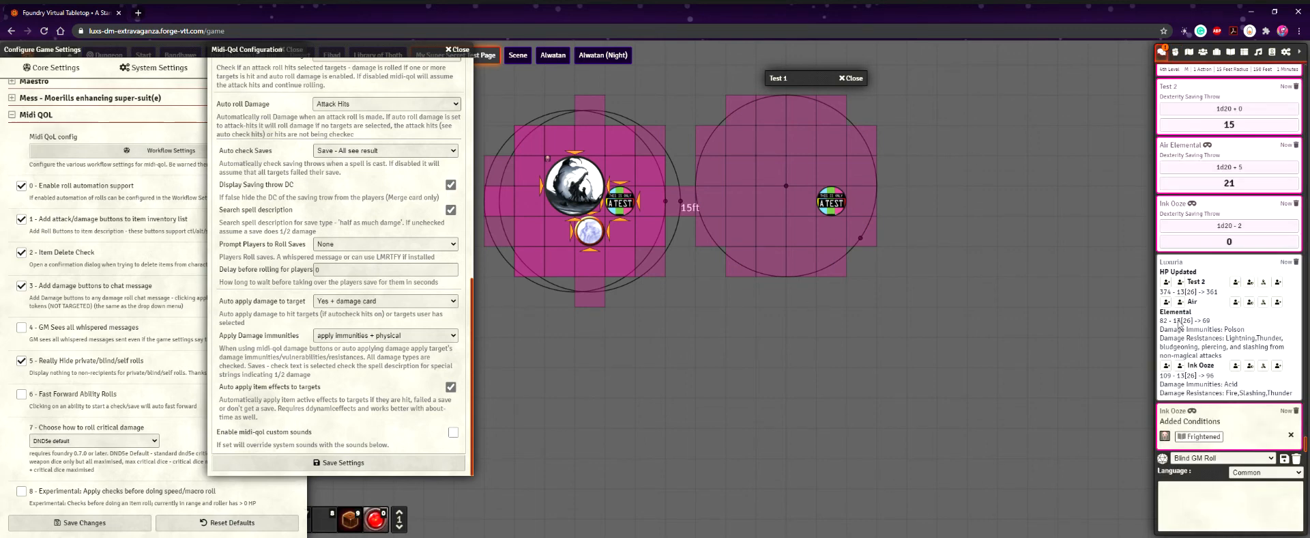
- Review the Auto apply damage to target choices, and examine earlier attack and HP Updated cards in the chat history
drag(386, 60, 633, 67)
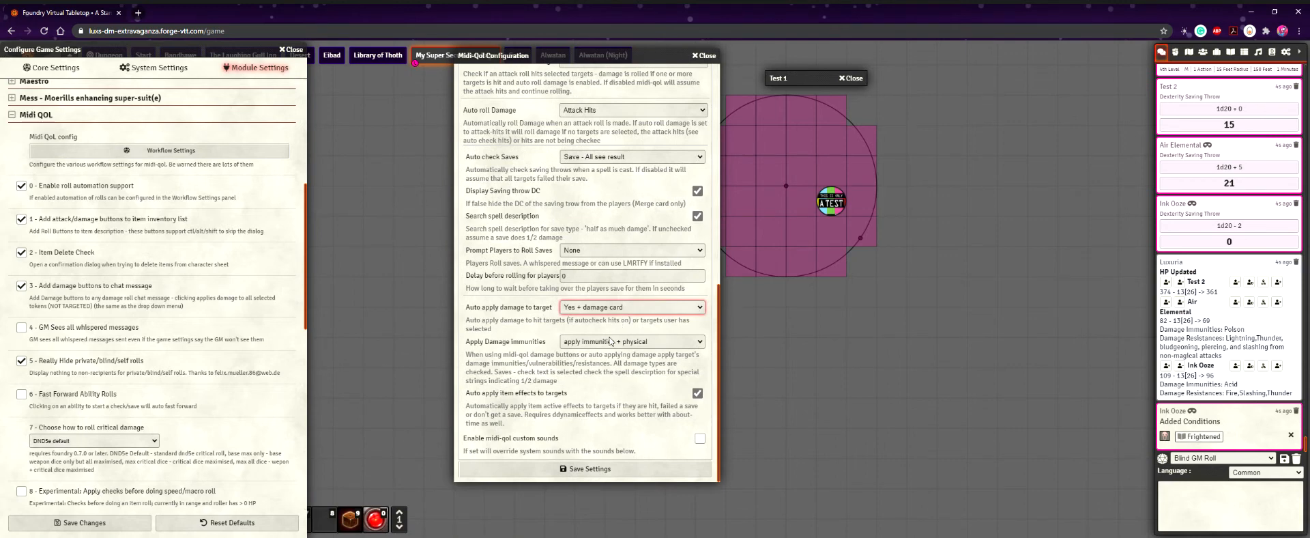
click(484, 322)
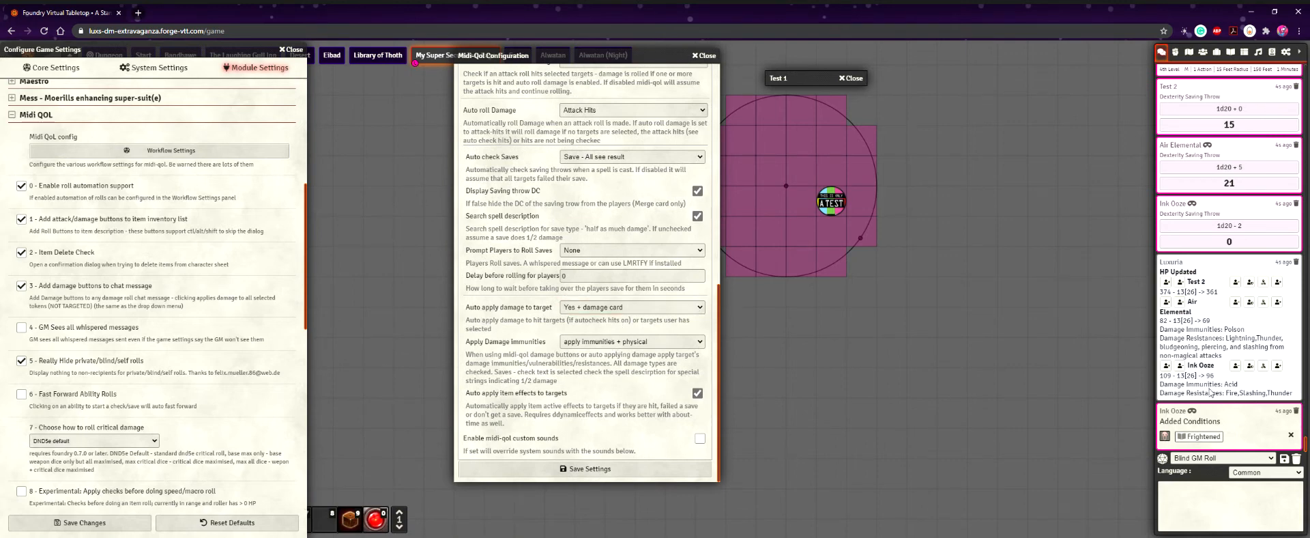
scroll(1221, 331, up, 5)
scroll(1221, 331, up, 3)
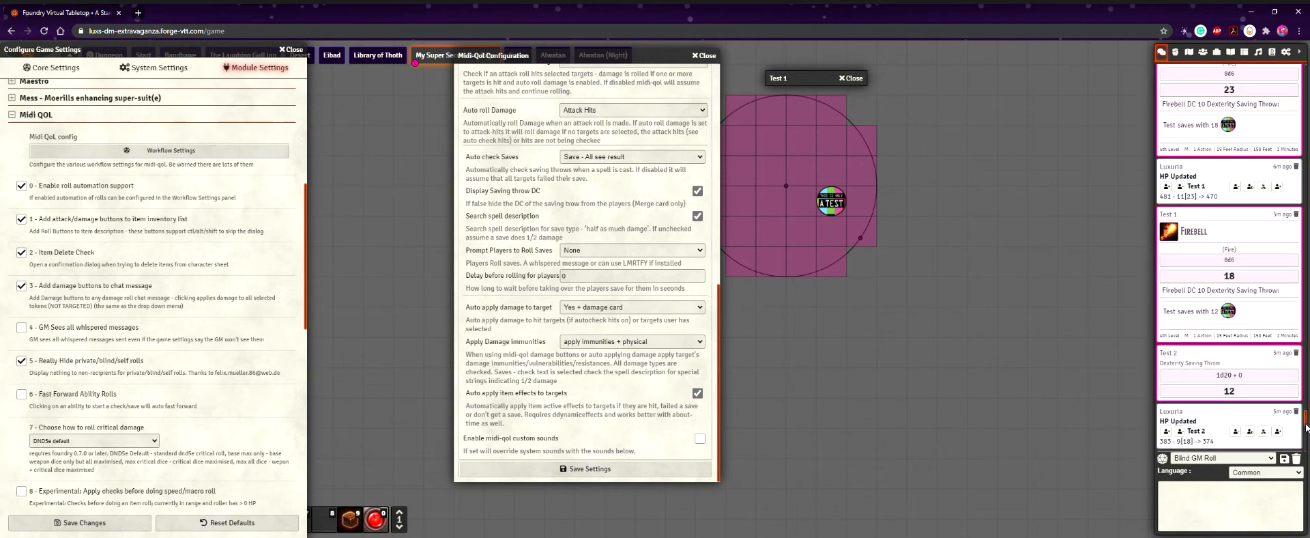
drag(1306, 425, 1306, 263)
scroll(1254, 302, down, 1)
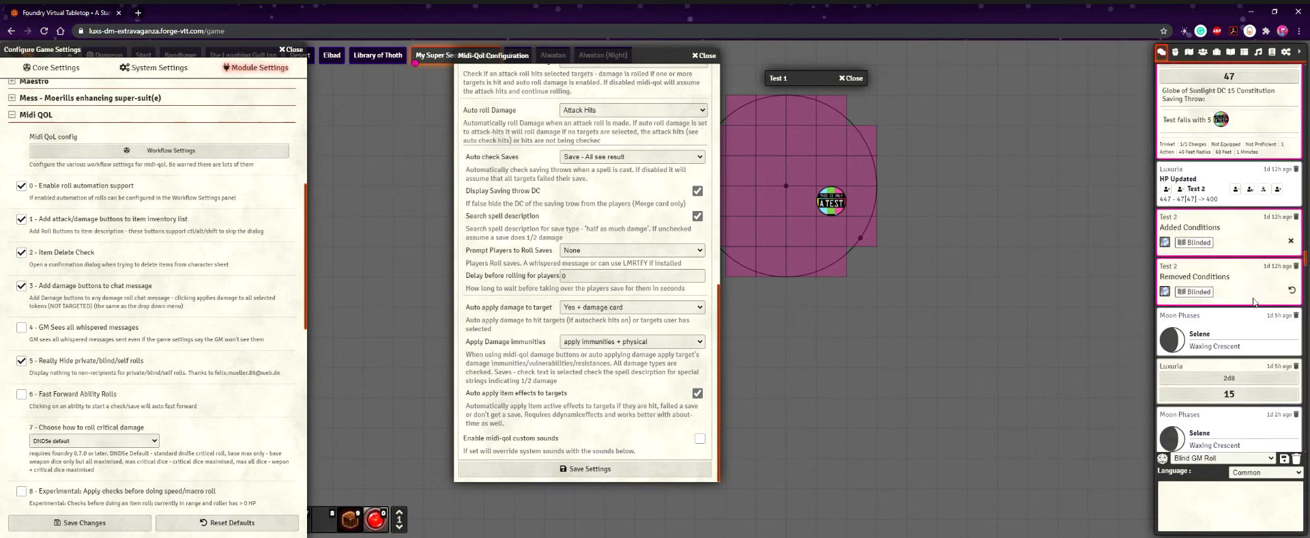
scroll(1254, 303, down, 10)
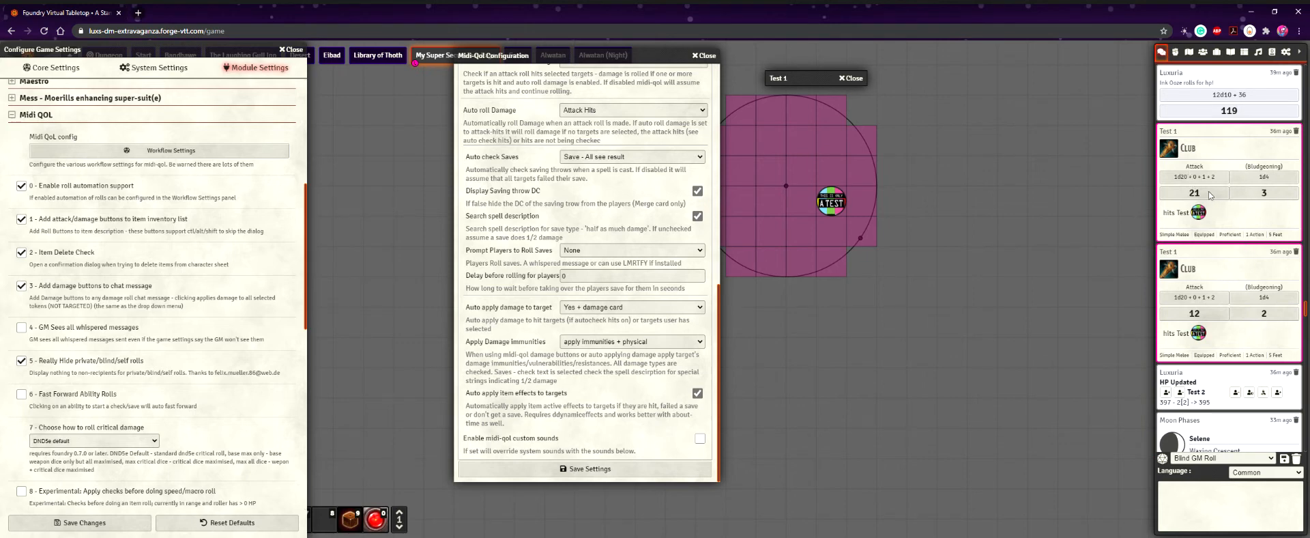
scroll(1199, 202, up, 1)
scroll(1214, 211, down, 1)
scroll(1229, 289, down, 3)
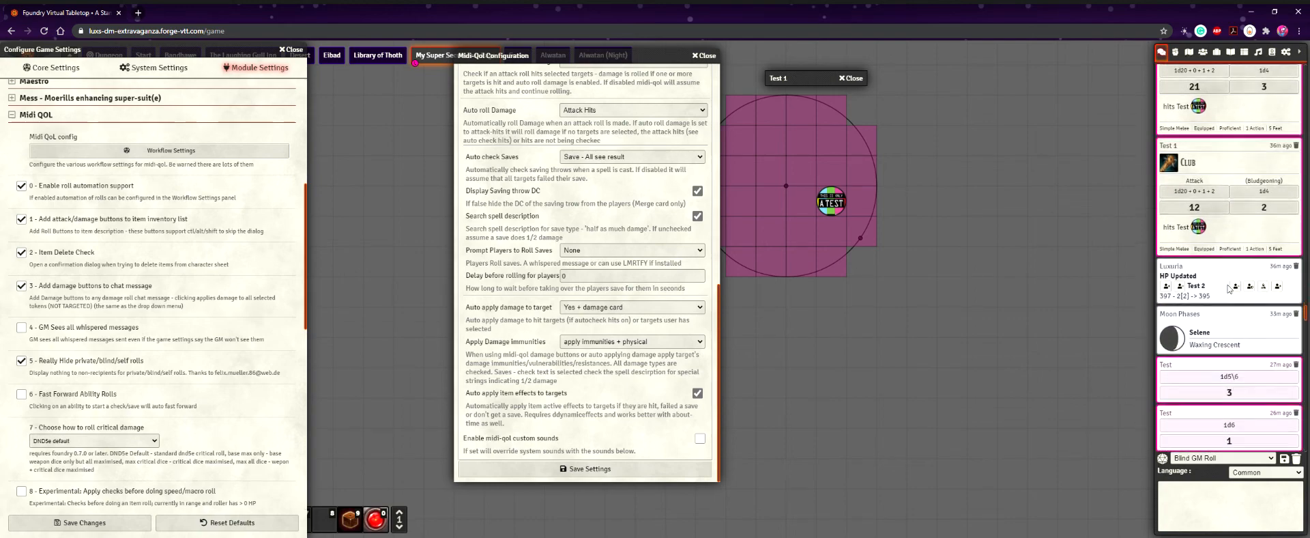
drag(1306, 313, 1303, 456)
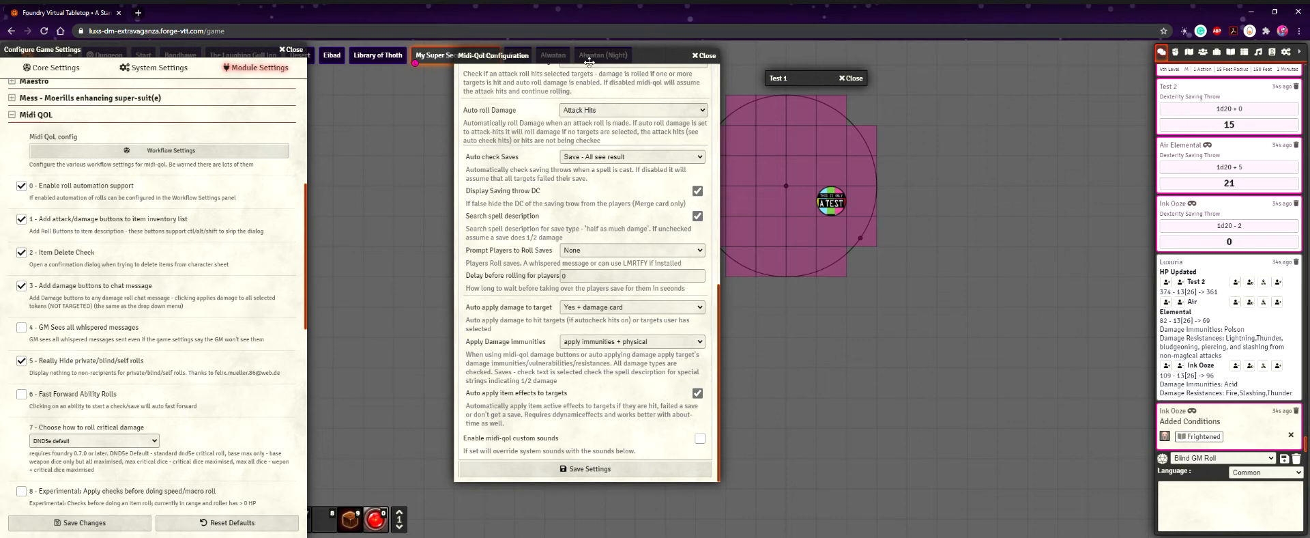
- Check the DnD5e System Settings, return to Module Settings, and show the Apply Damage Immunities choices
drag(589, 60, 674, 70)
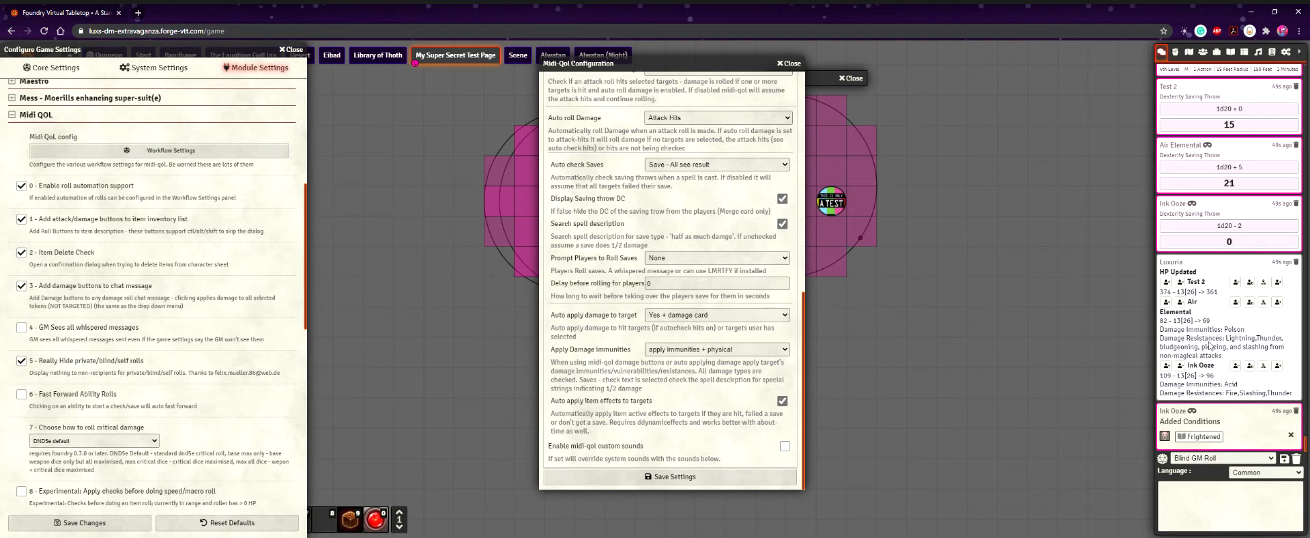
click(157, 68)
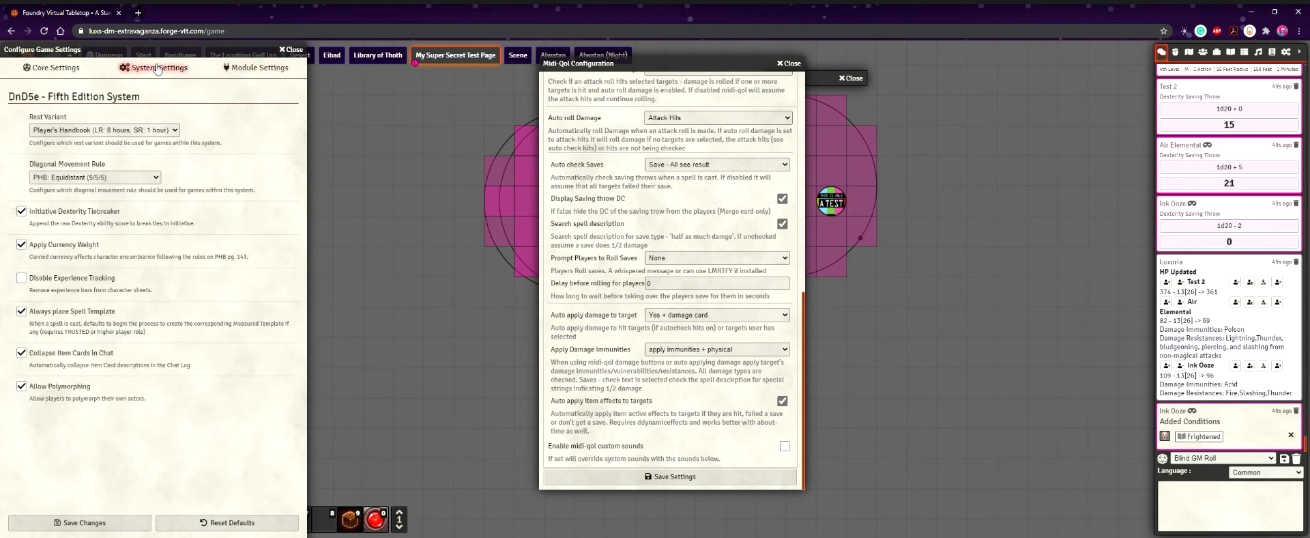
click(231, 71)
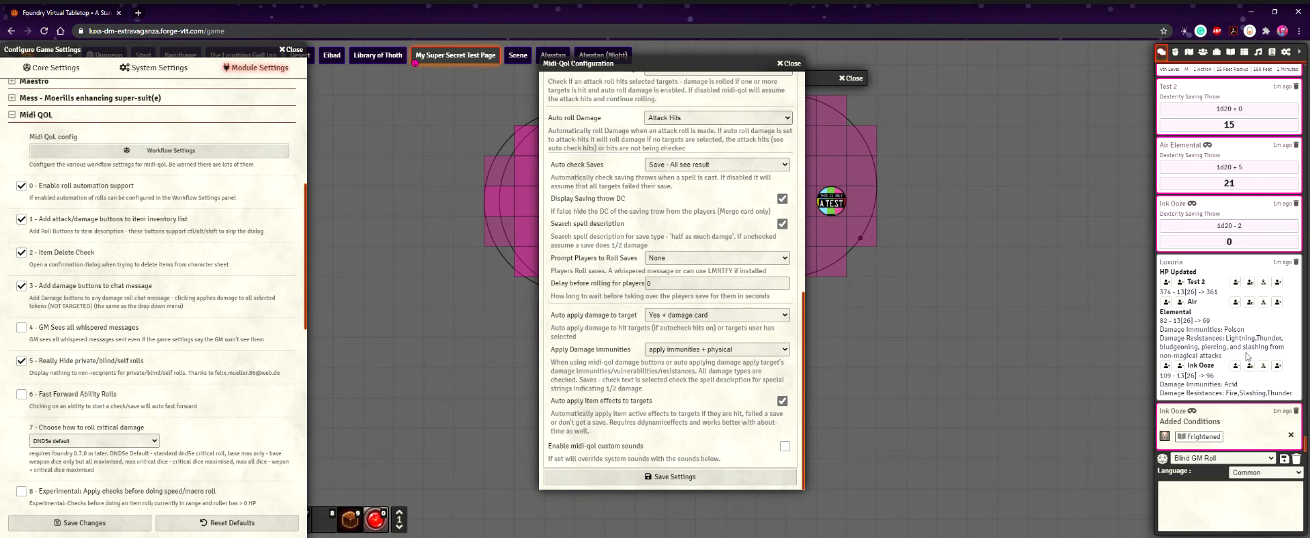
click(668, 349)
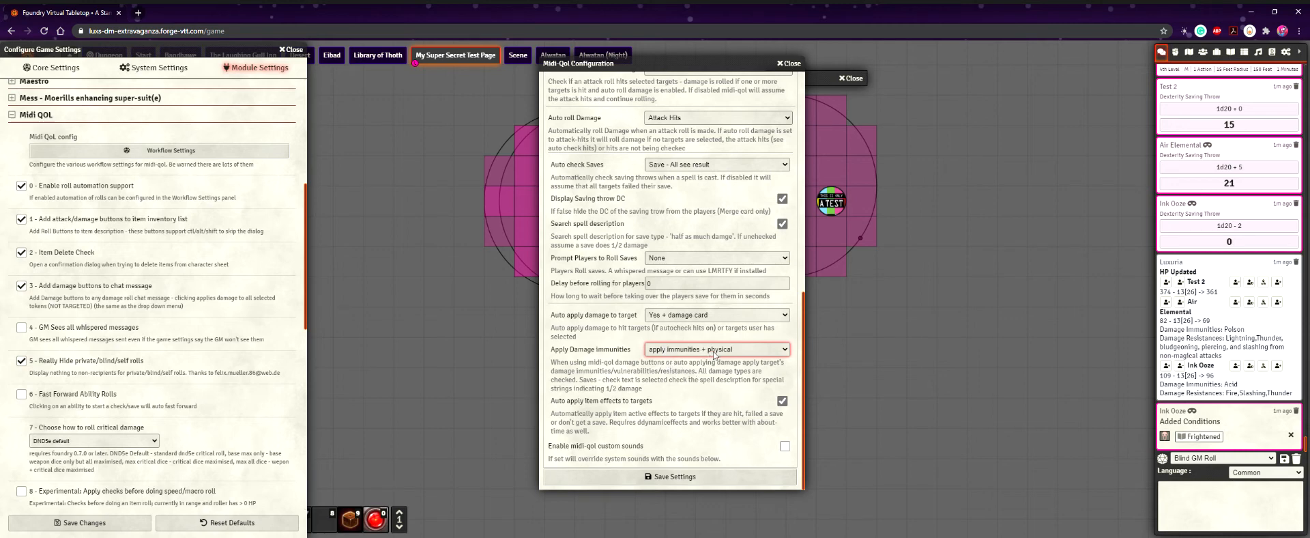
- Move the Midi QOL configuration aside and check the Magical weapon property in the details of Test 1's Club
drag(675, 64, 508, 63)
mouse_move(849, 212)
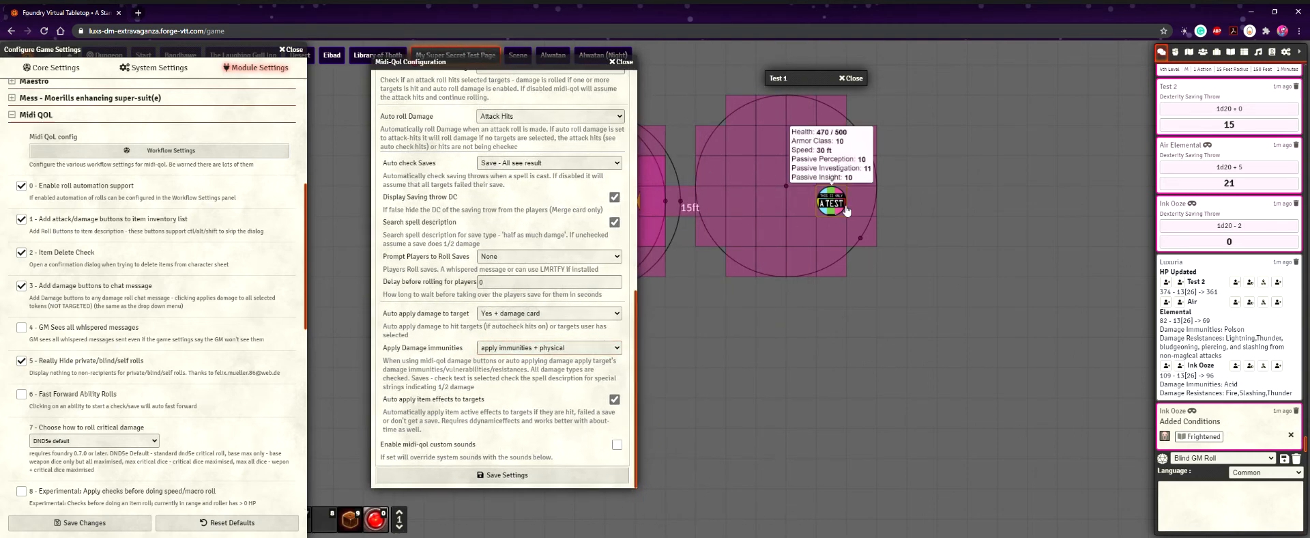
double_click(847, 209)
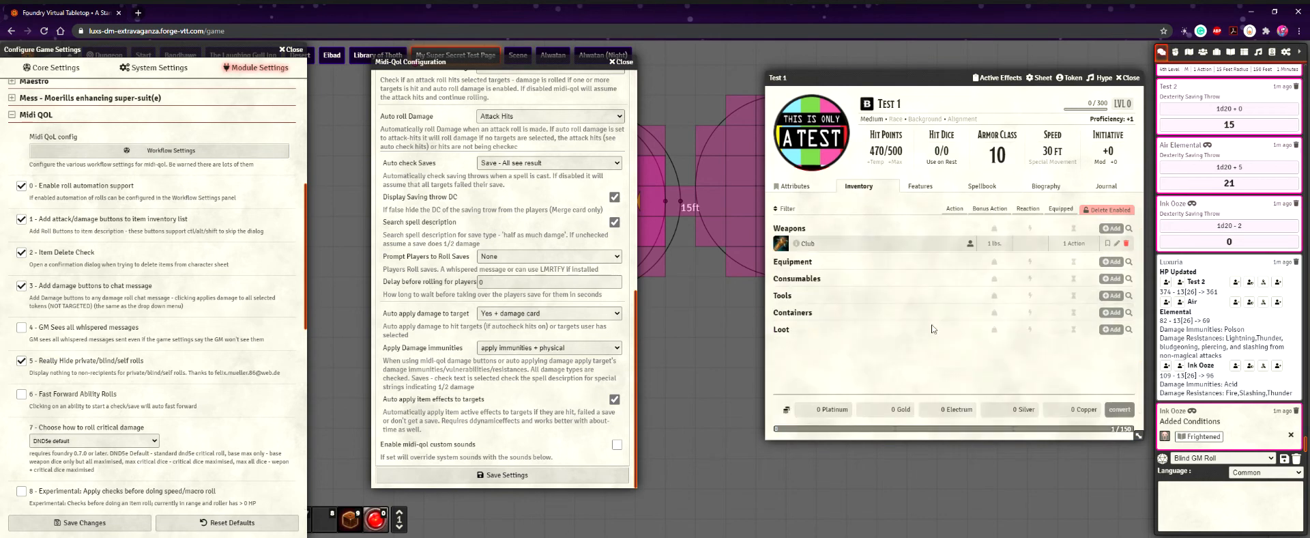
click(1117, 243)
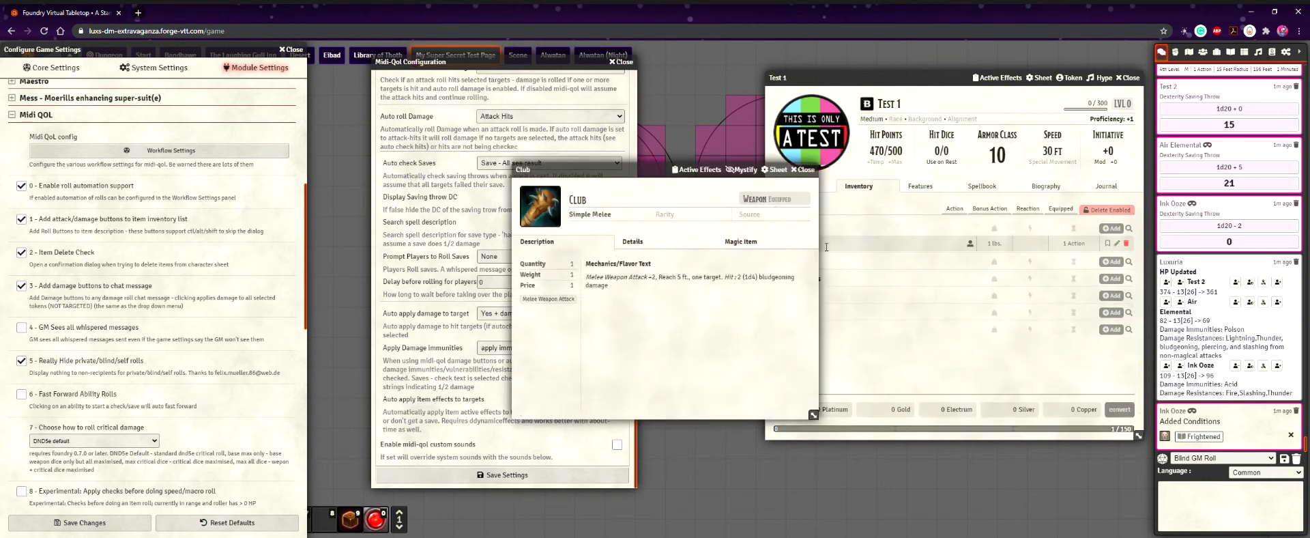
click(634, 242)
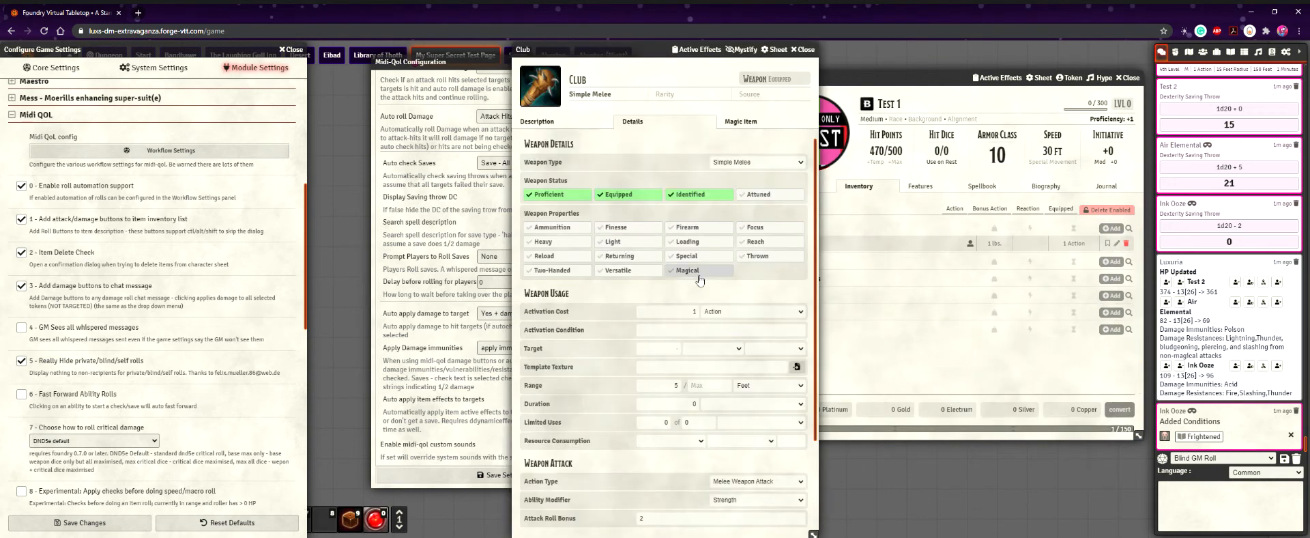
click(804, 50)
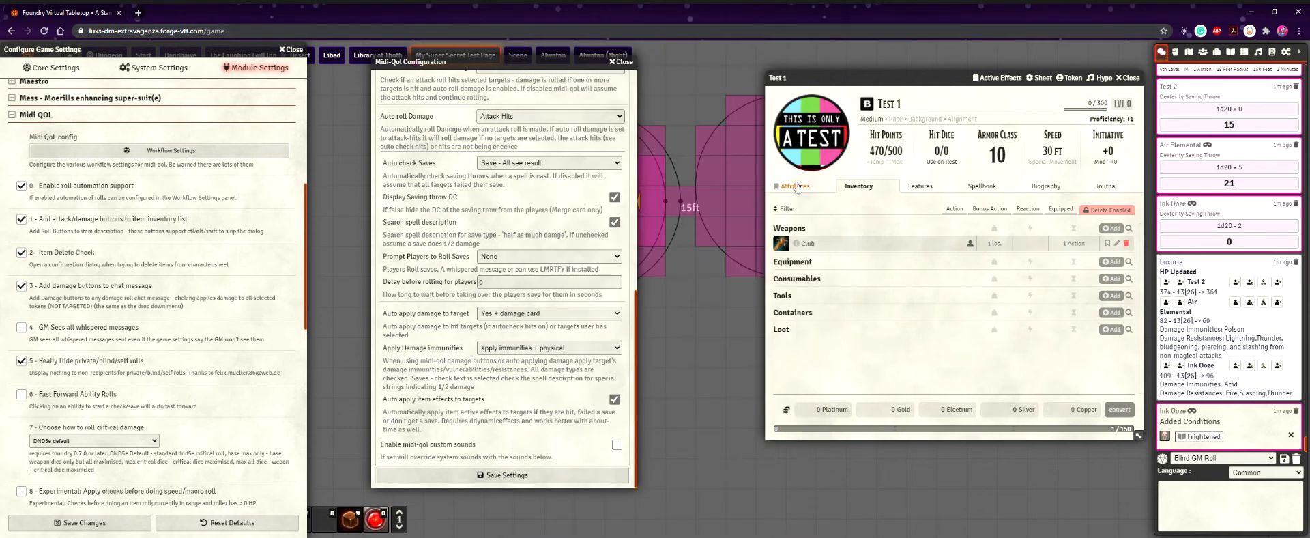
- Examine the Damage Immunities and Damage Resistances choices among Test 1's attributes, leaving both lists unchanged
click(796, 186)
scroll(805, 423, down, 2)
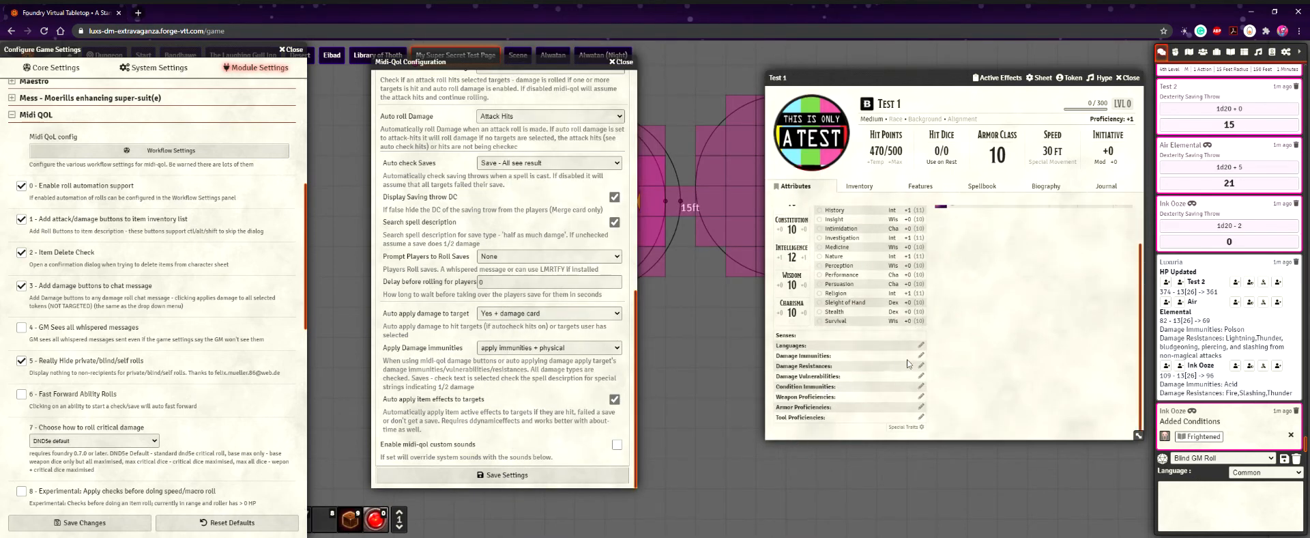
click(920, 355)
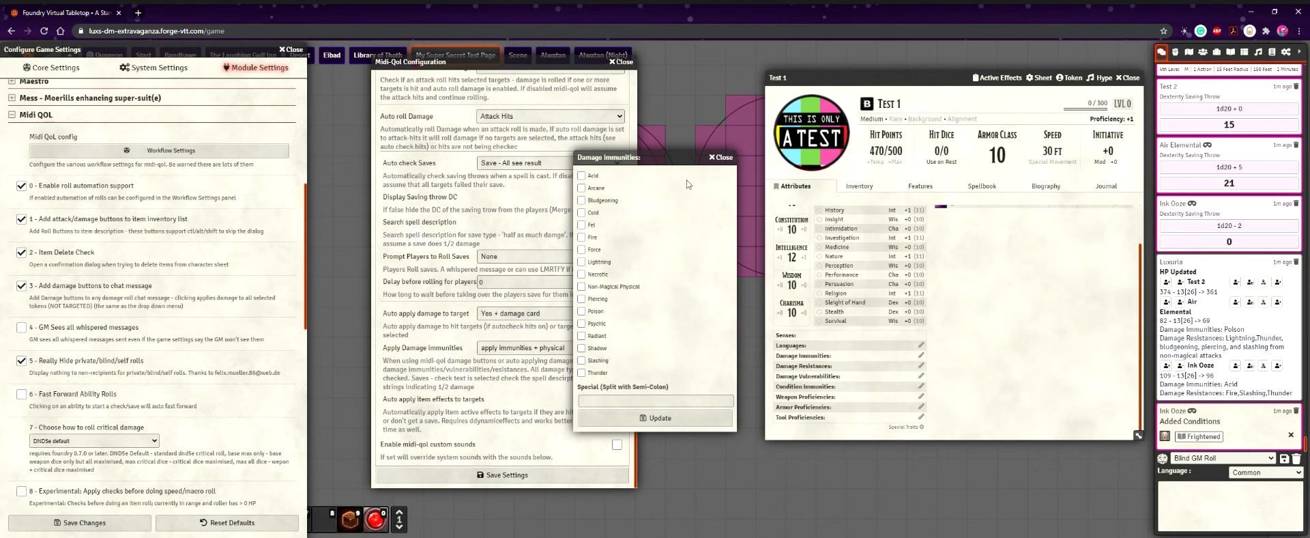
click(720, 158)
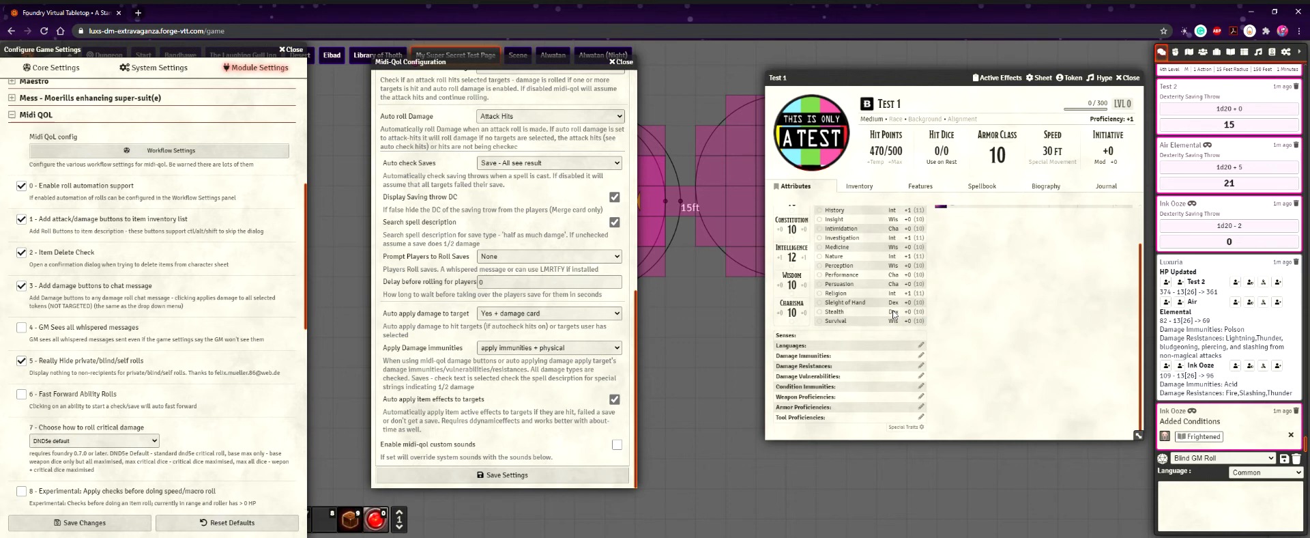
click(865, 187)
click(823, 188)
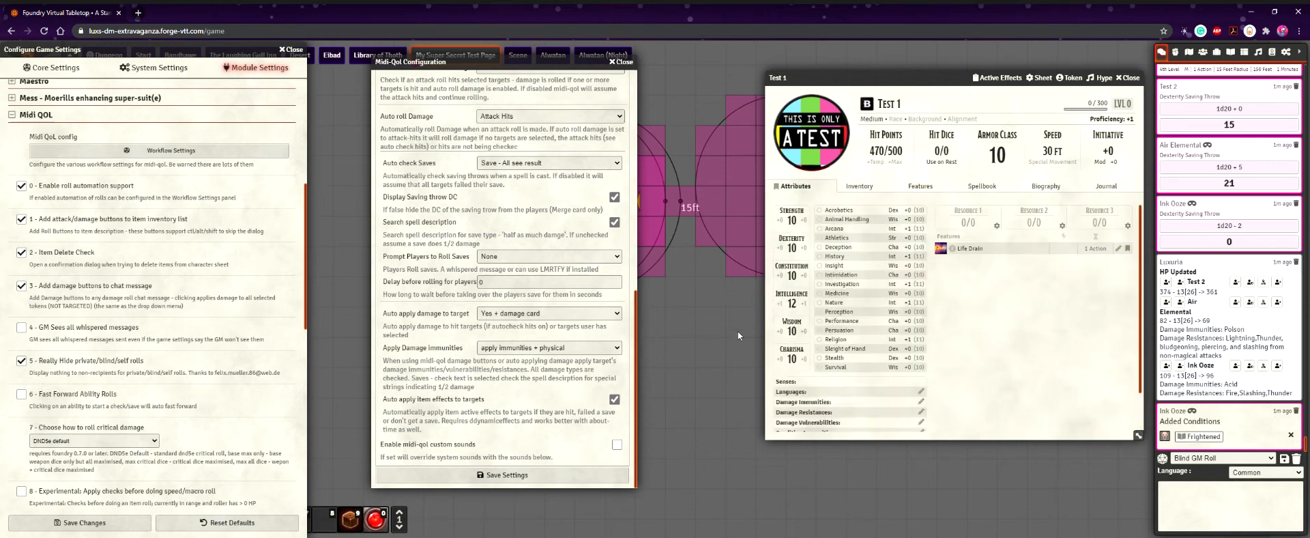
click(922, 412)
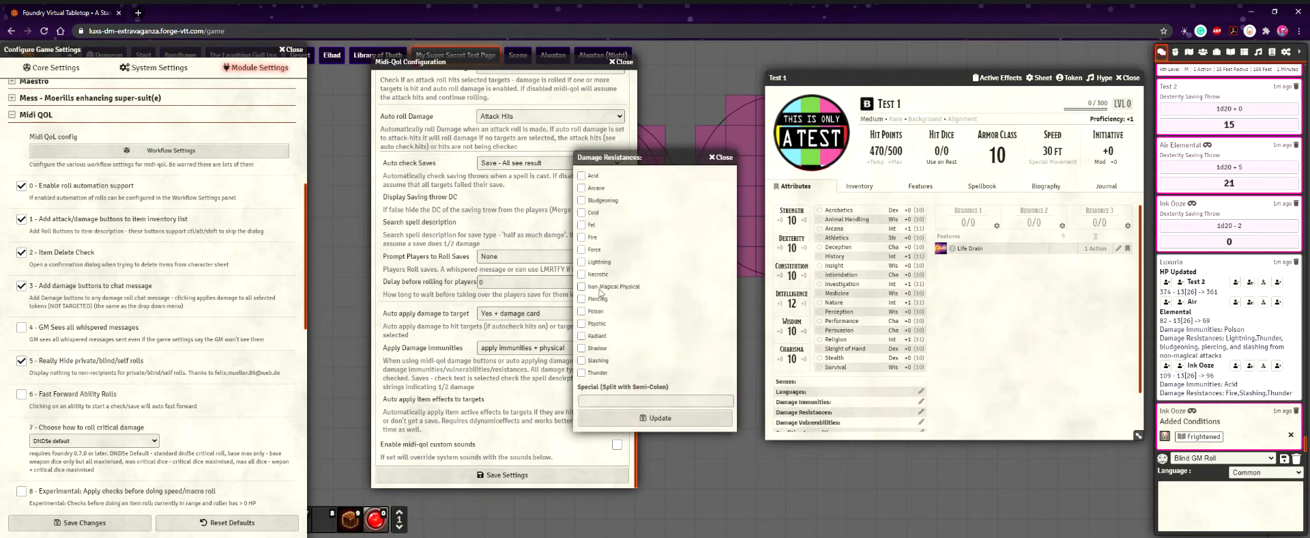
click(716, 158)
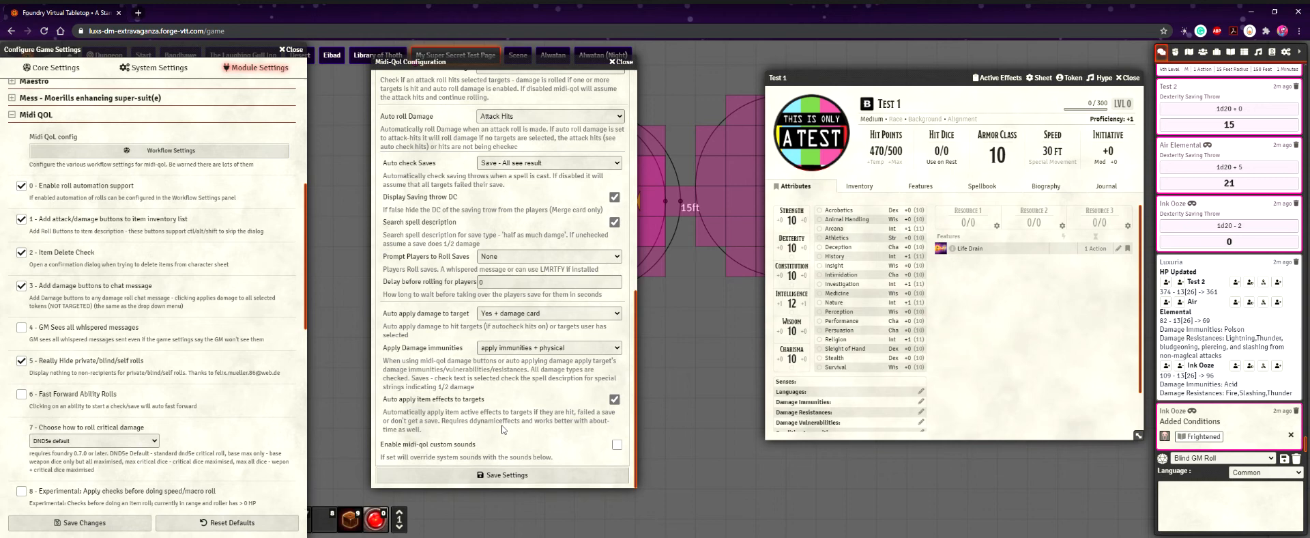
- Enable midi-qol custom sounds and try Plot Audio and The Sounds of Cogein as the sound playlist
click(616, 445)
scroll(450, 390, down, 2)
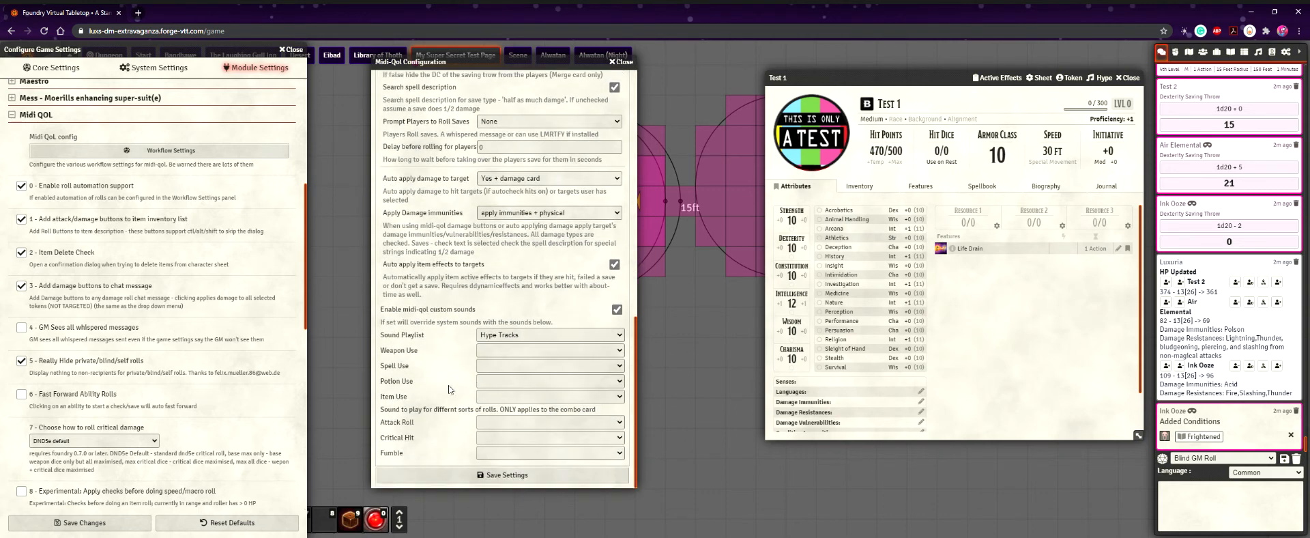
click(508, 356)
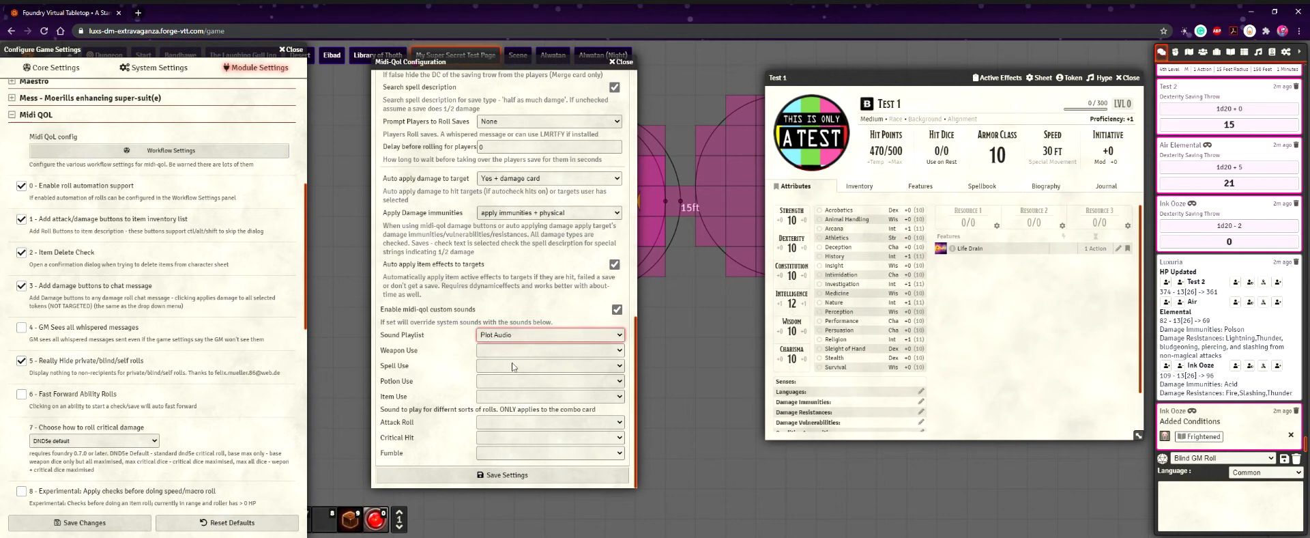
click(506, 367)
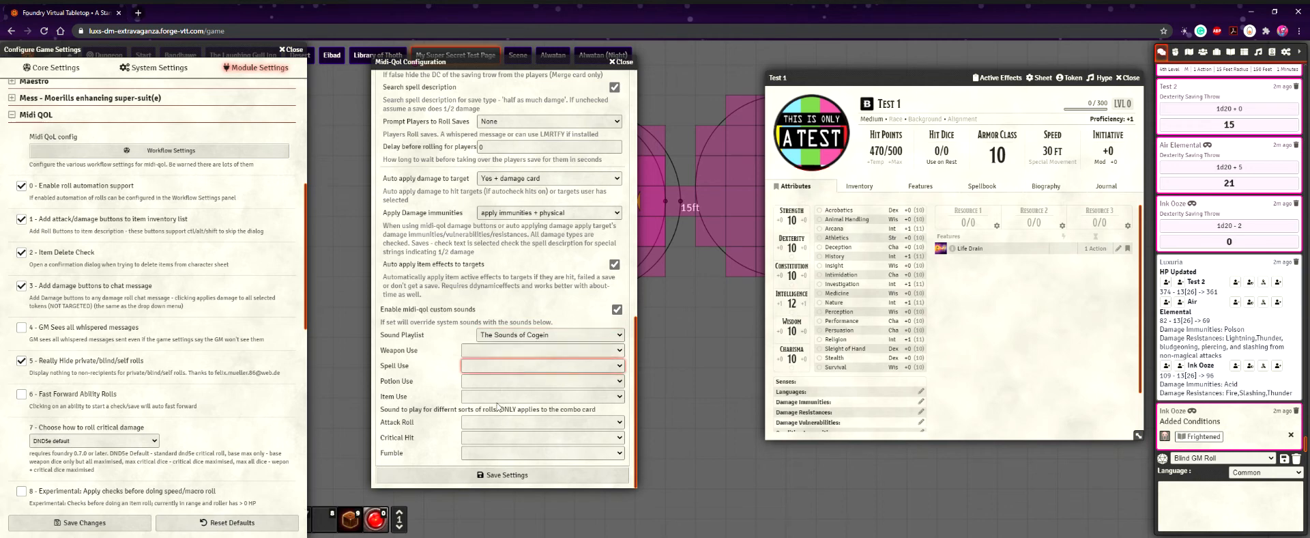
click(487, 401)
click(522, 338)
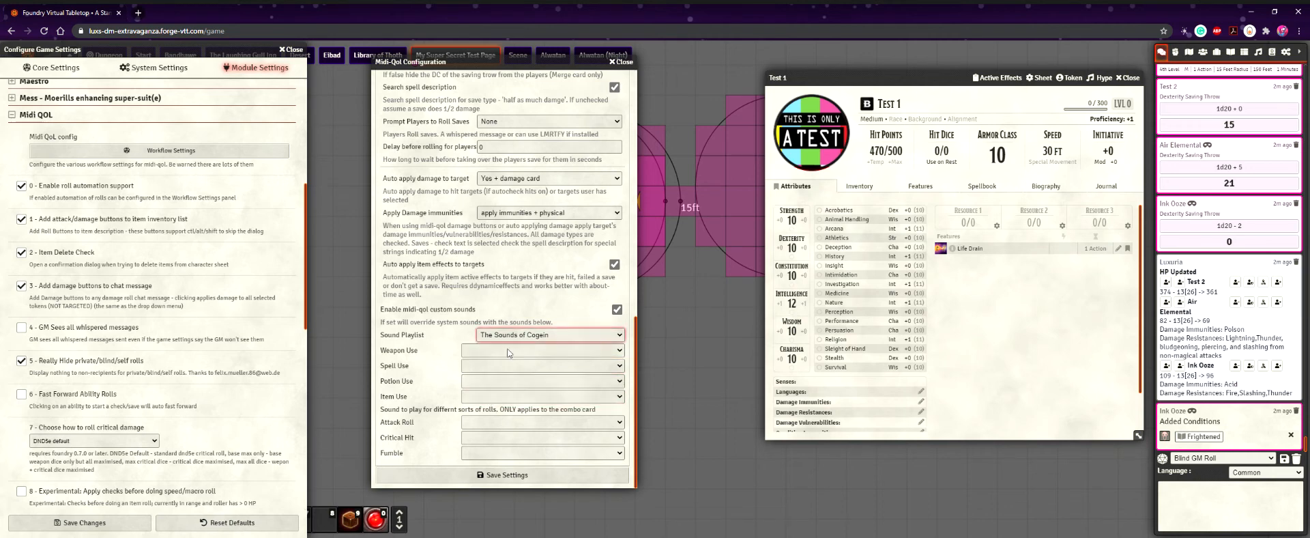
- Switch the sound playlist between Hype Tracks and Plot Audio, ending on Hype Tracks
click(508, 355)
click(504, 334)
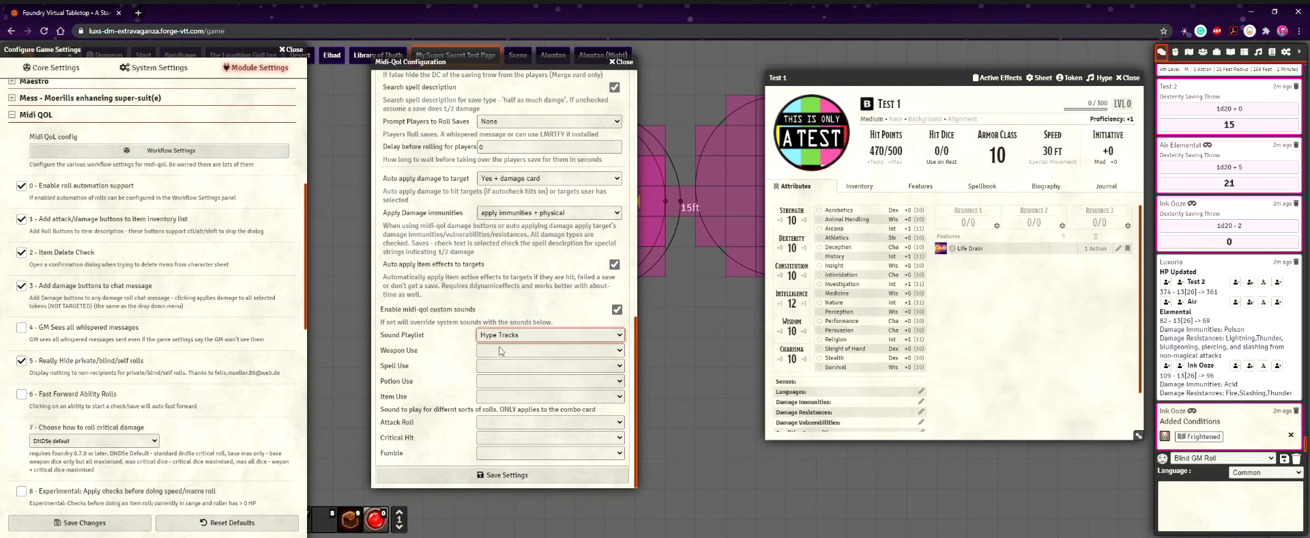
click(504, 353)
click(504, 352)
click(499, 384)
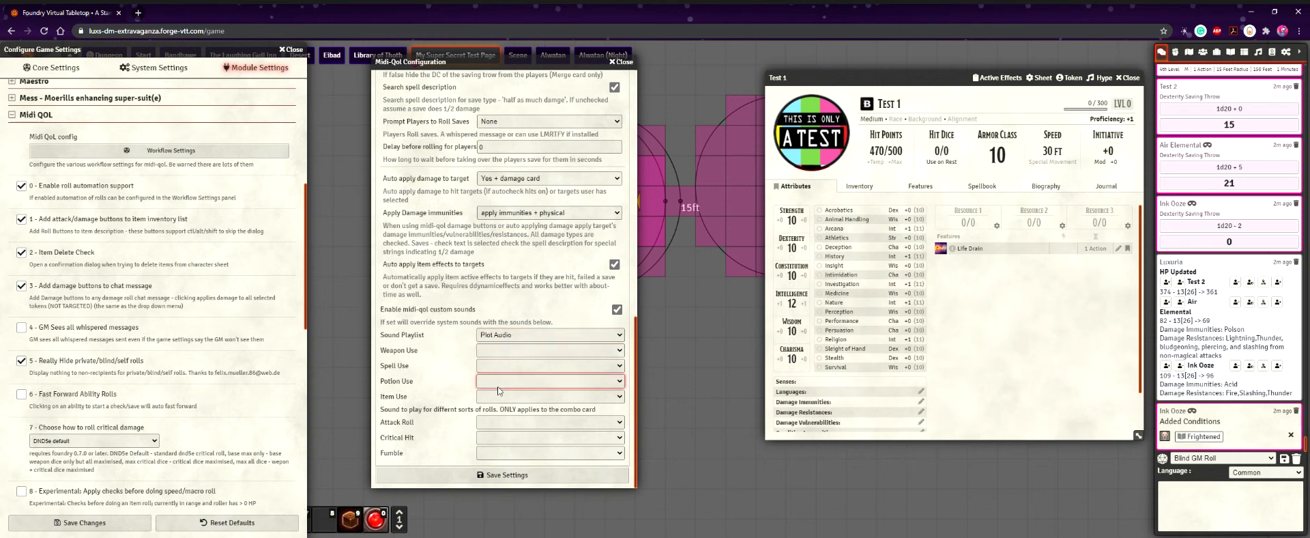
click(508, 337)
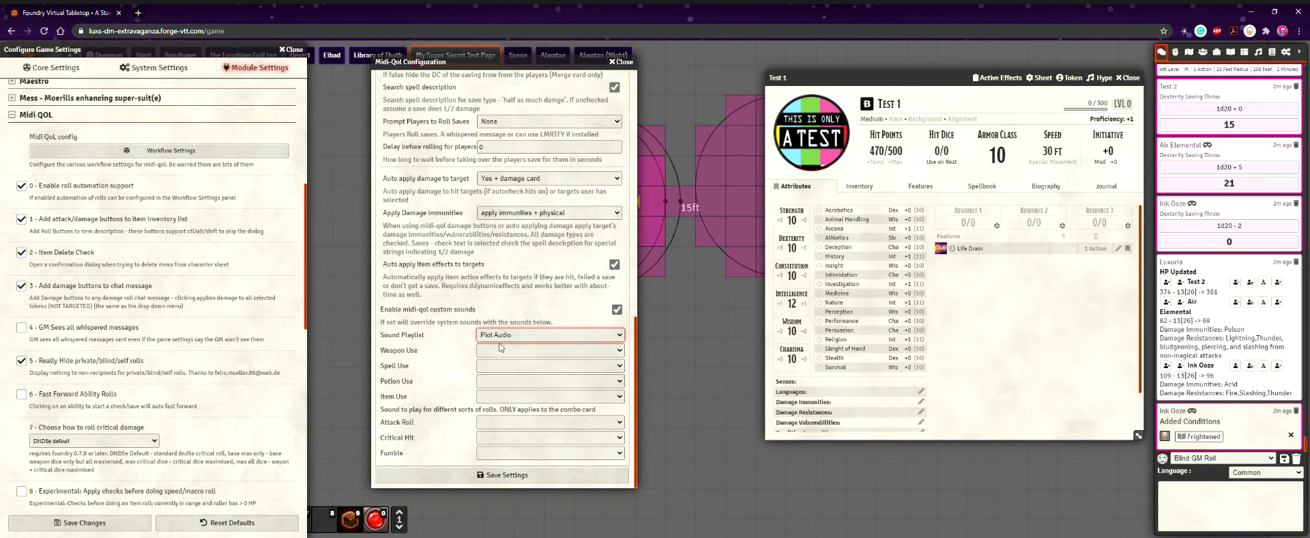
click(499, 344)
- Show Test 1's inventory and review the Attack Roll, Critical Hit and Fumble sound settings
click(859, 187)
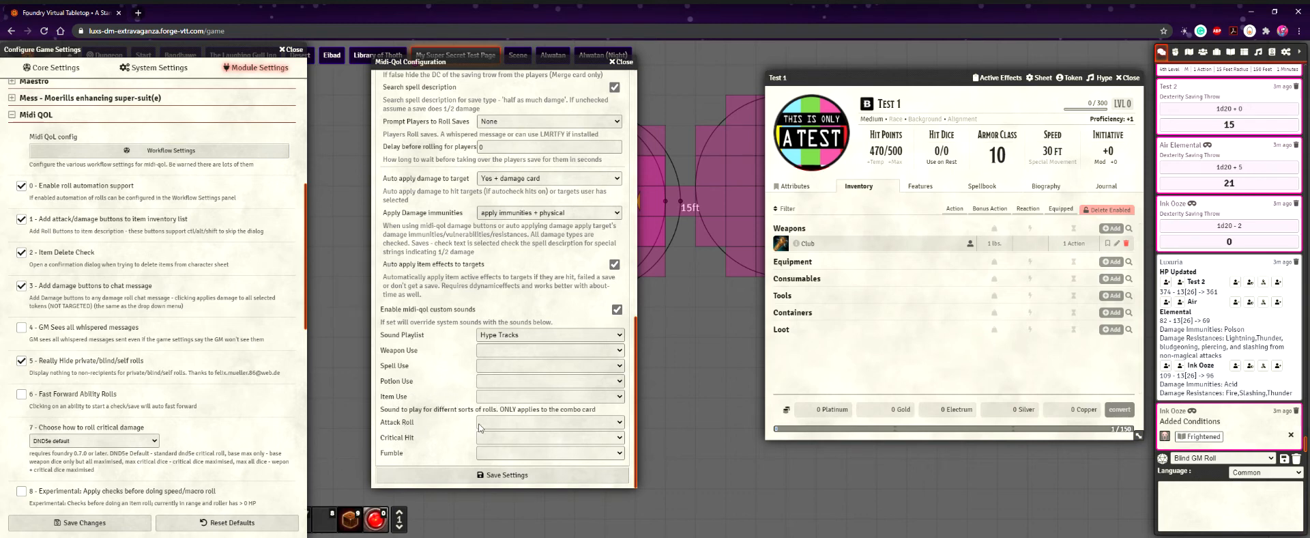
click(479, 427)
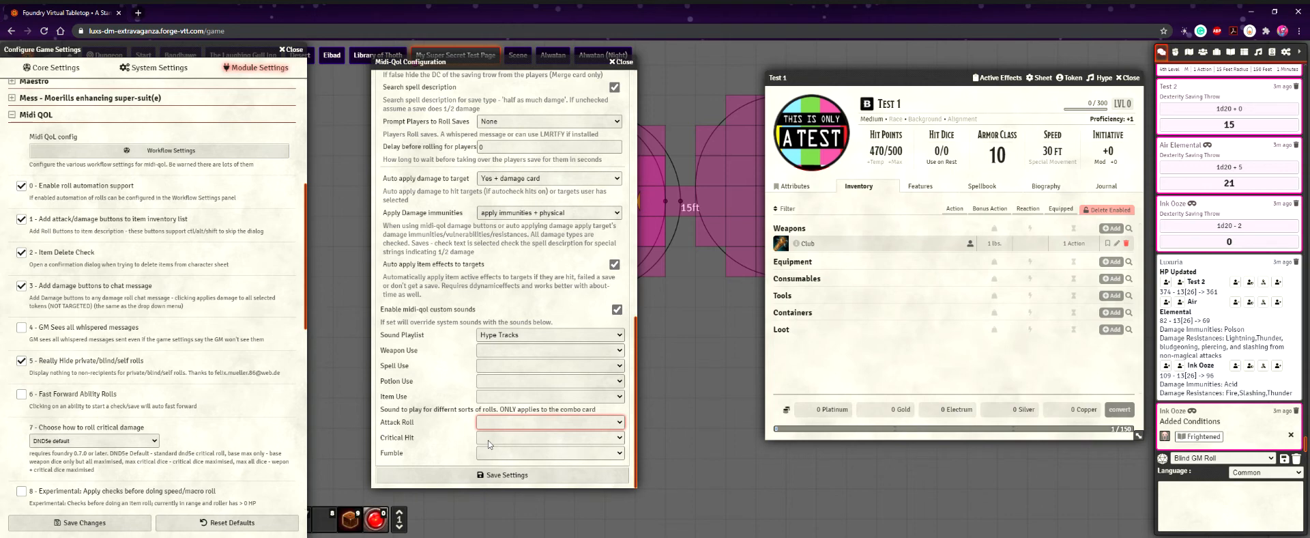
key(Tab)
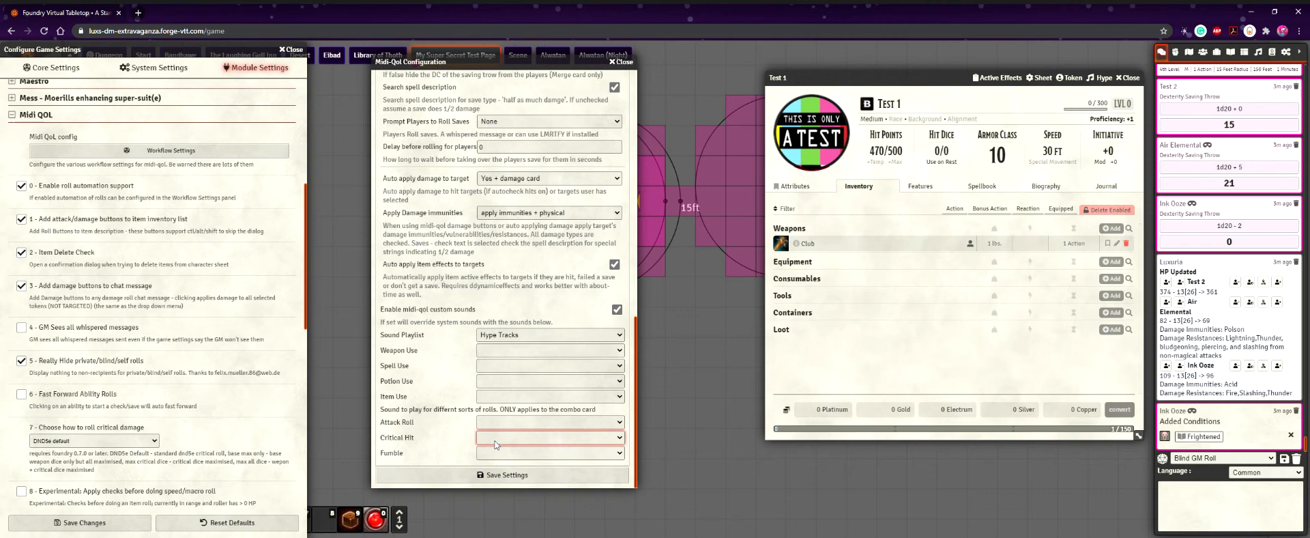
key(Tab)
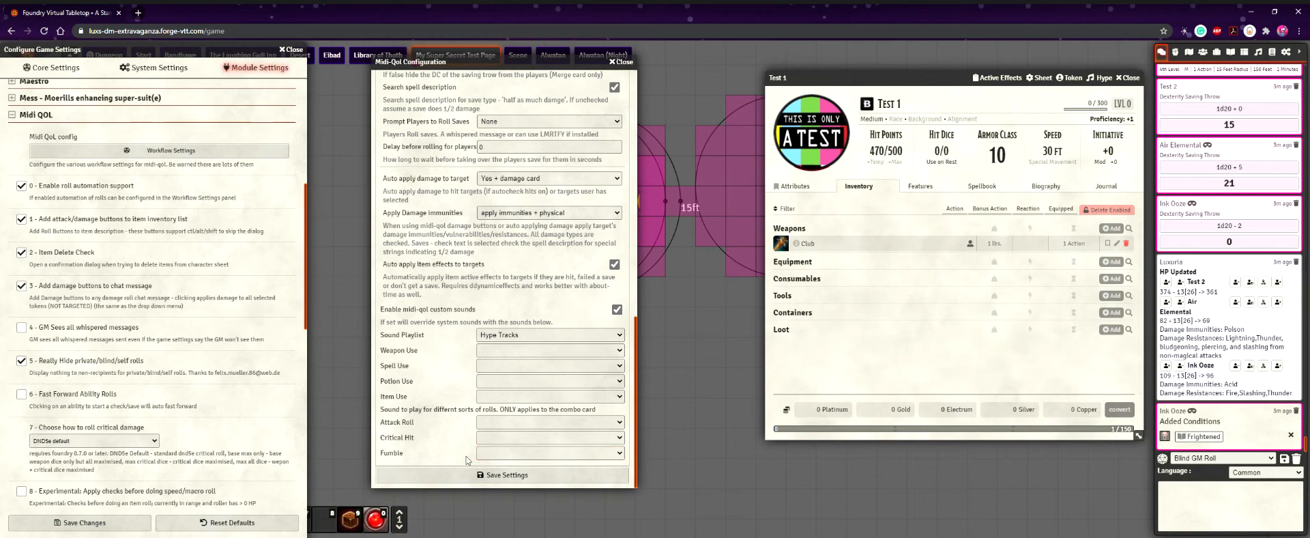
- Close and reopen the Workflow Settings, and look over the options from the workflow section through the custom sounds
scroll(440, 431, up, 10)
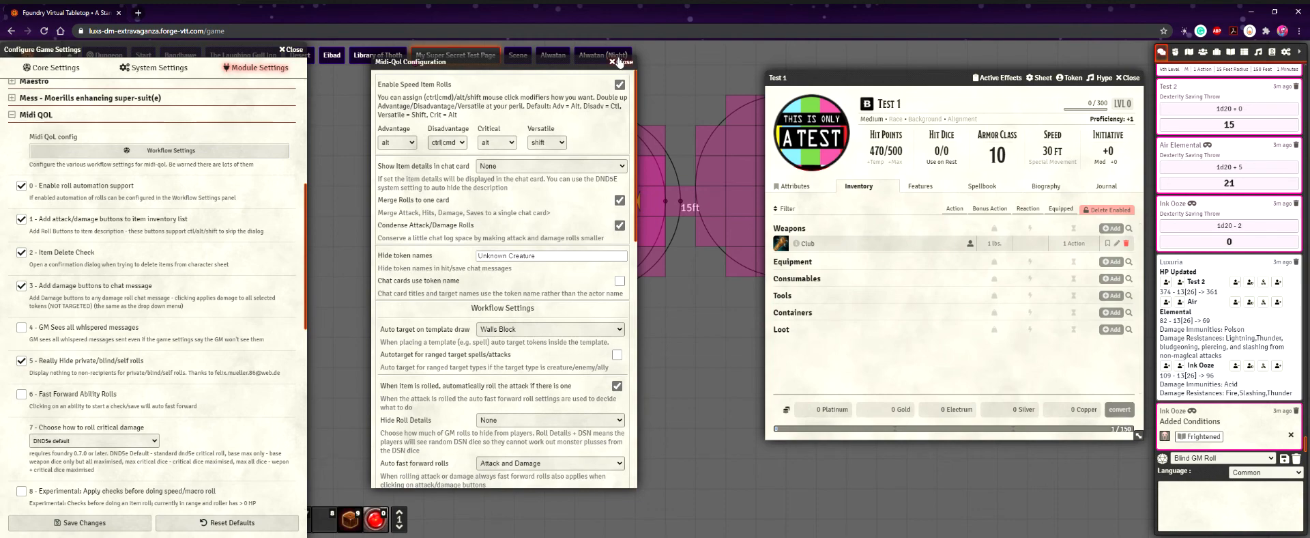
click(618, 63)
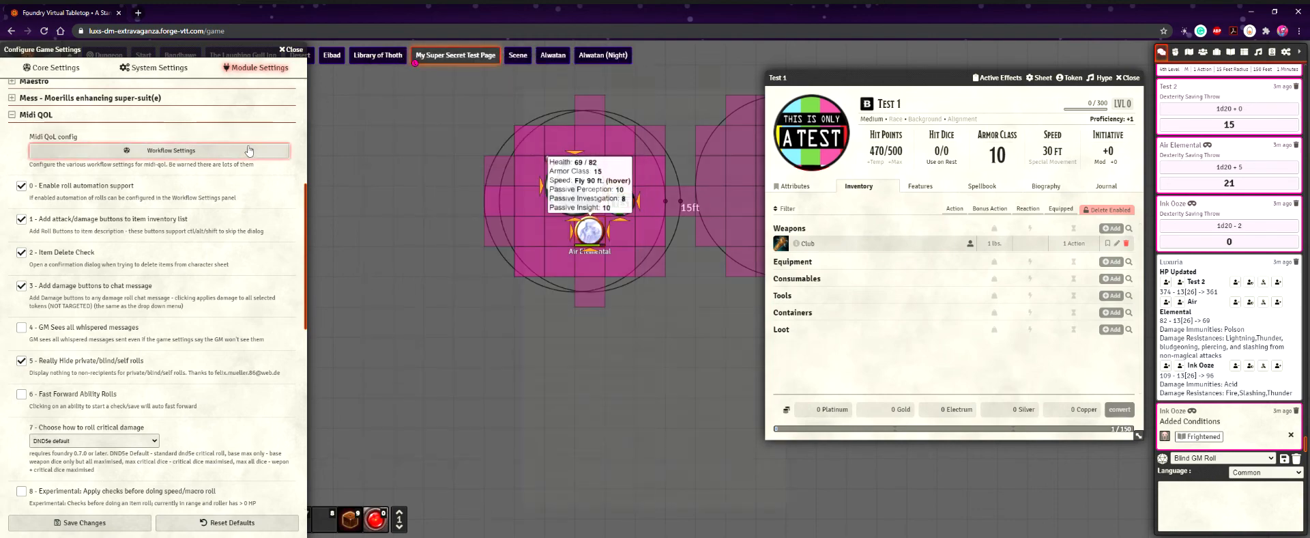
click(249, 151)
scroll(564, 285, down, 5)
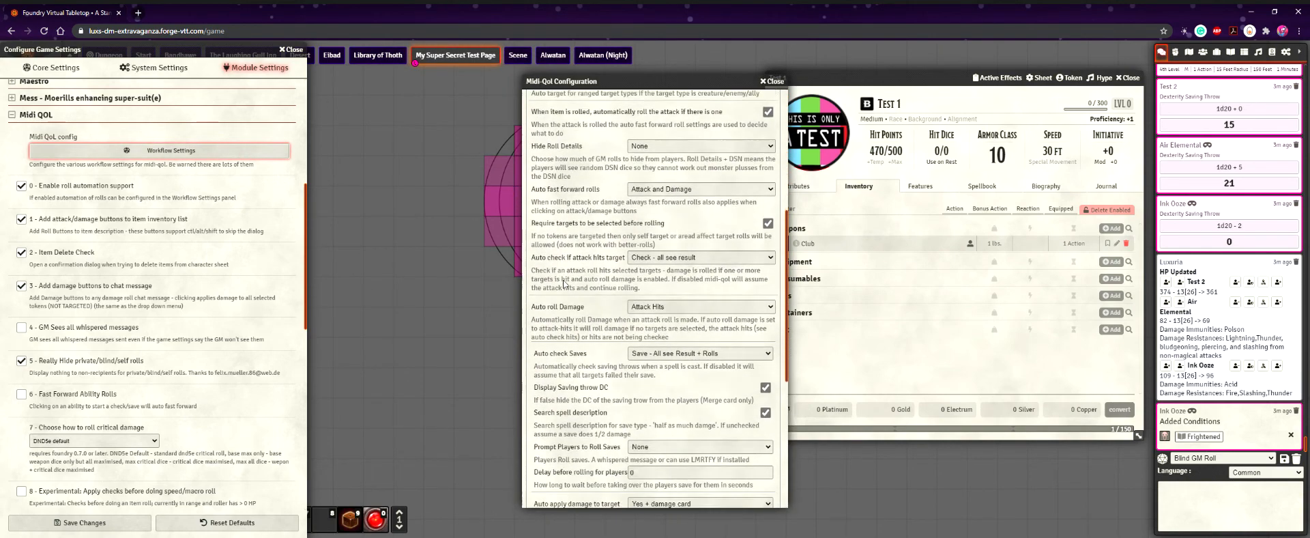
scroll(566, 285, down, 4)
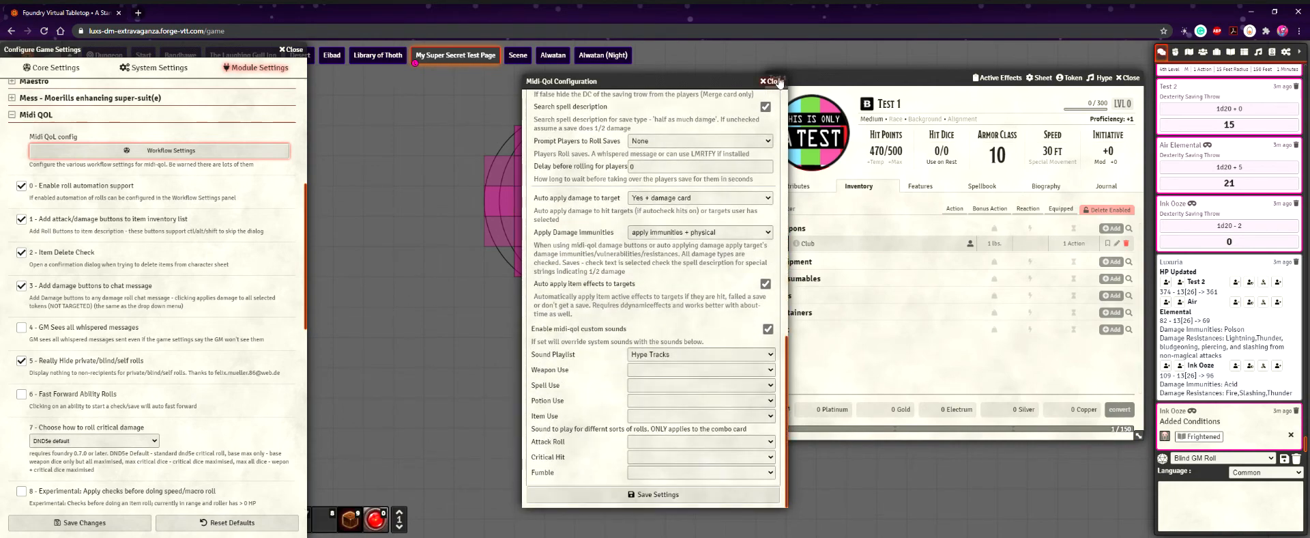
click(771, 81)
- Close the game settings and the Test 1 sheet to clear the scene, and open the Items directory
click(292, 49)
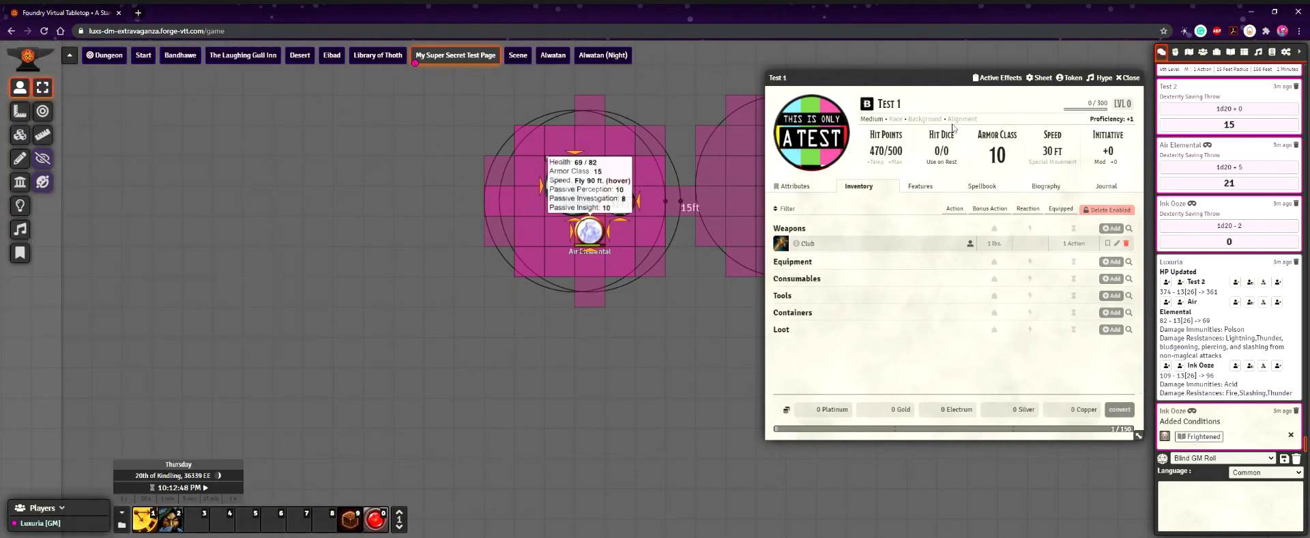
drag(942, 83, 186, 162)
click(380, 155)
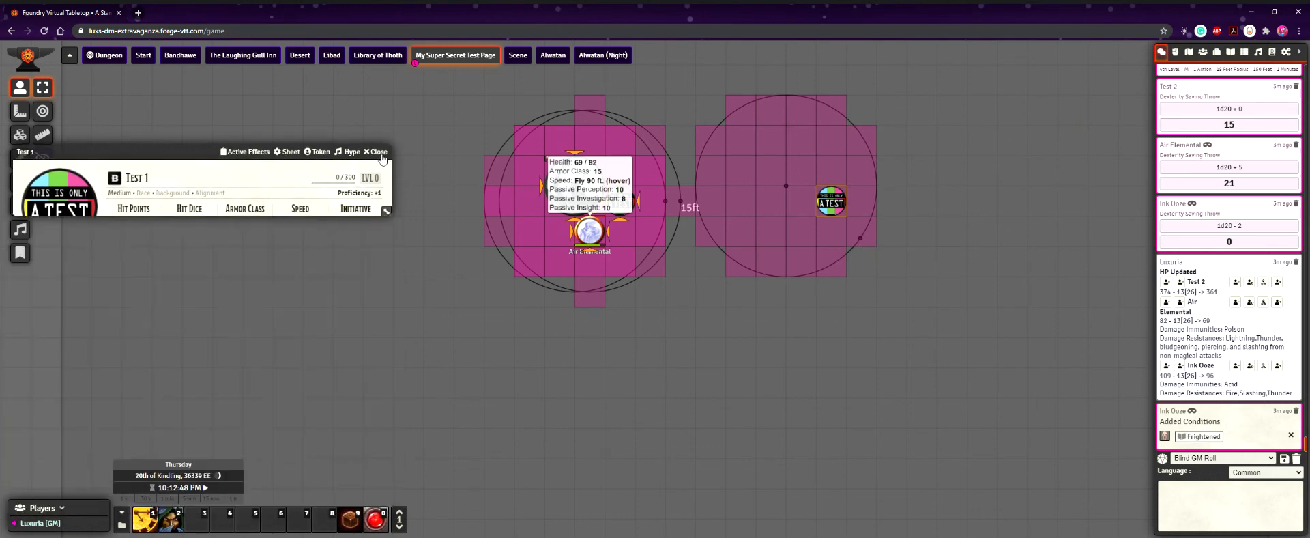
drag(758, 232, 618, 301)
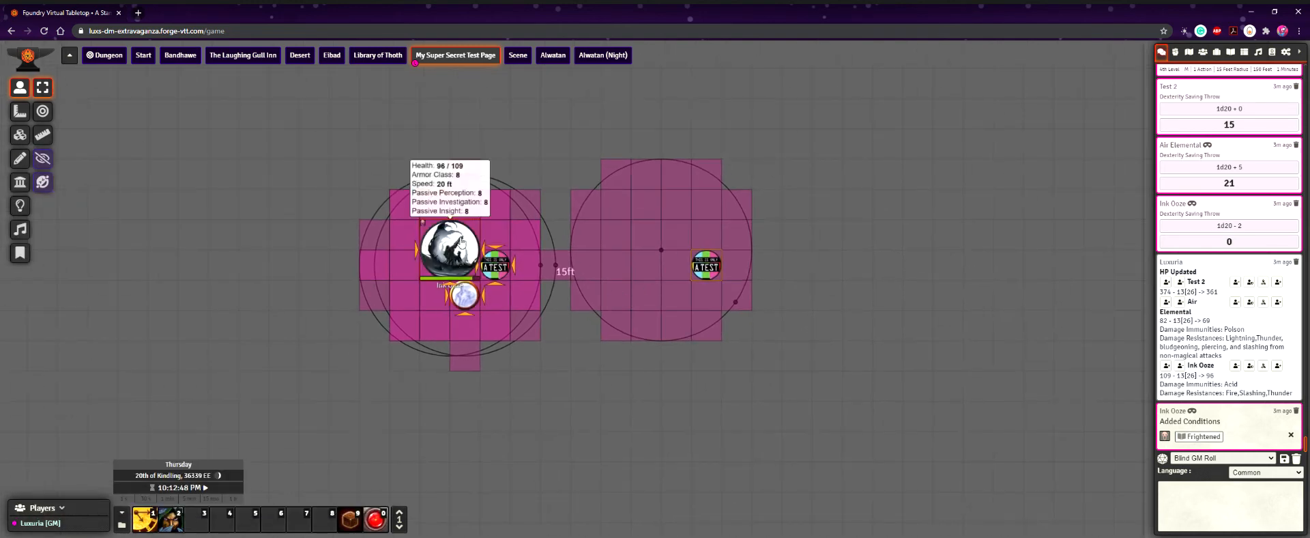
drag(642, 185, 606, 158)
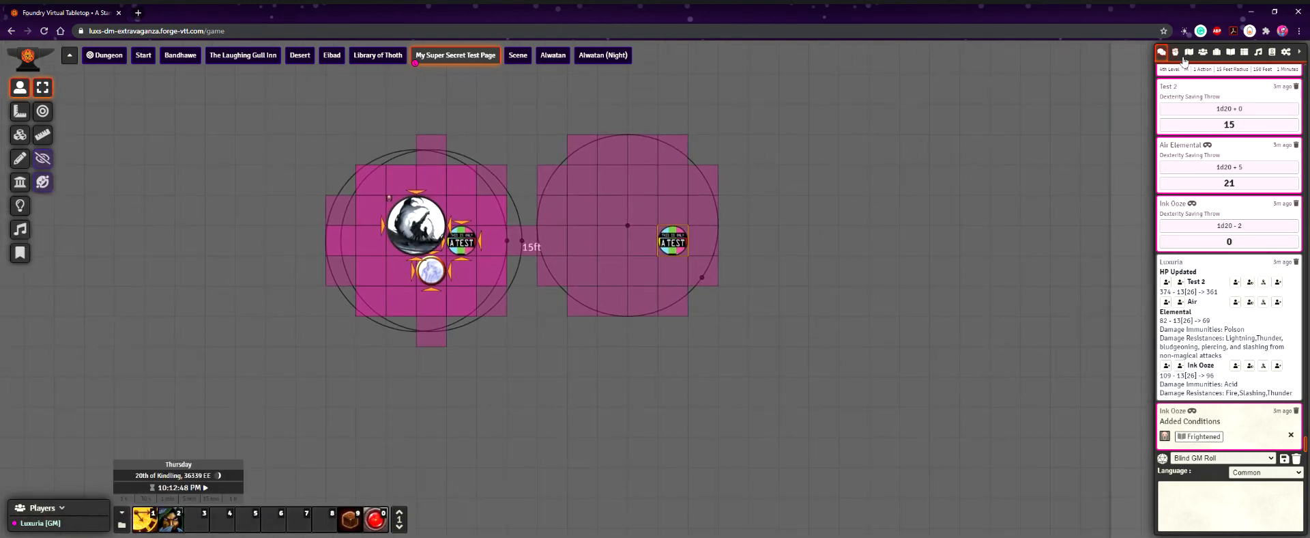
click(1216, 53)
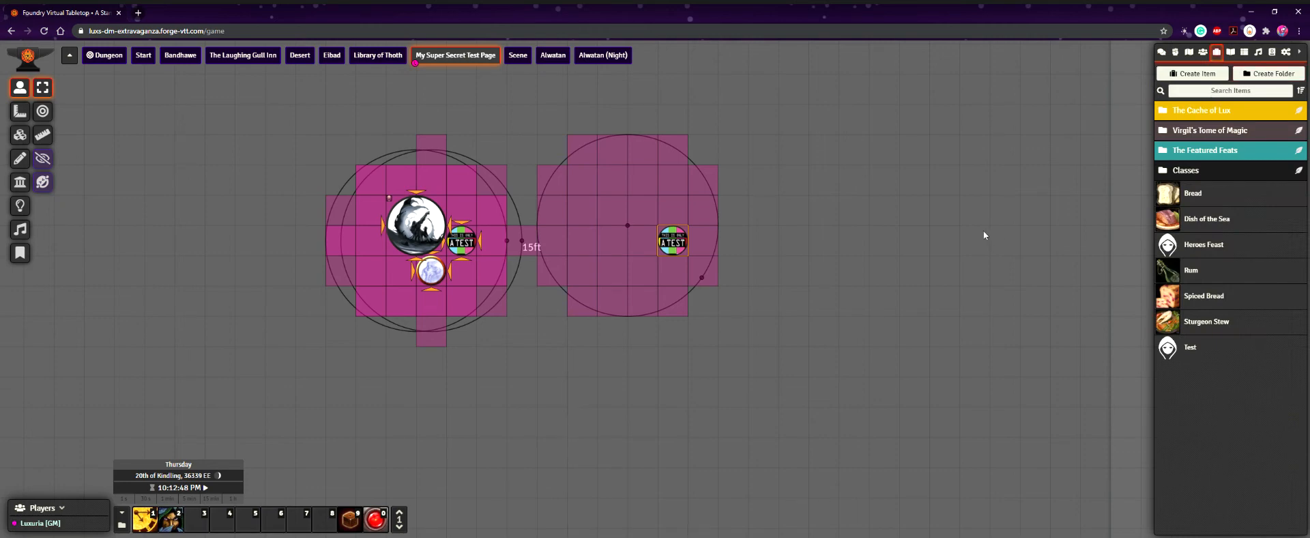
- Clear the targeting from the Ink Ooze, Test 2 and Air Elemental tokens
key(alt+c)
alt+shift+click(394, 223)
alt+shift+click(464, 244)
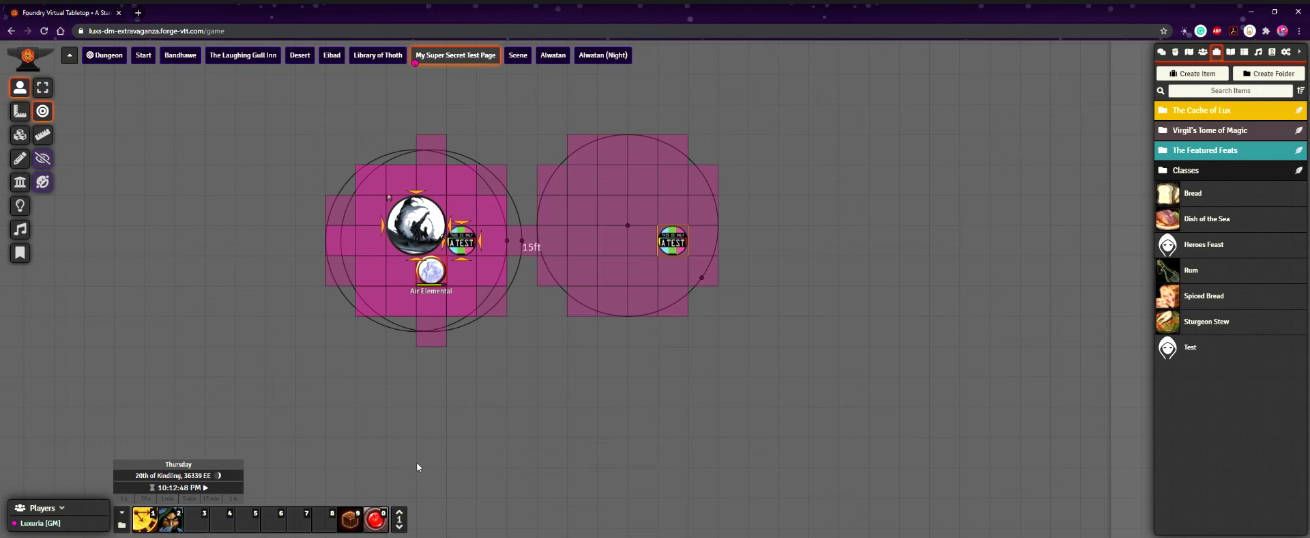
alt+shift+click(431, 270)
key(s)
click(483, 421)
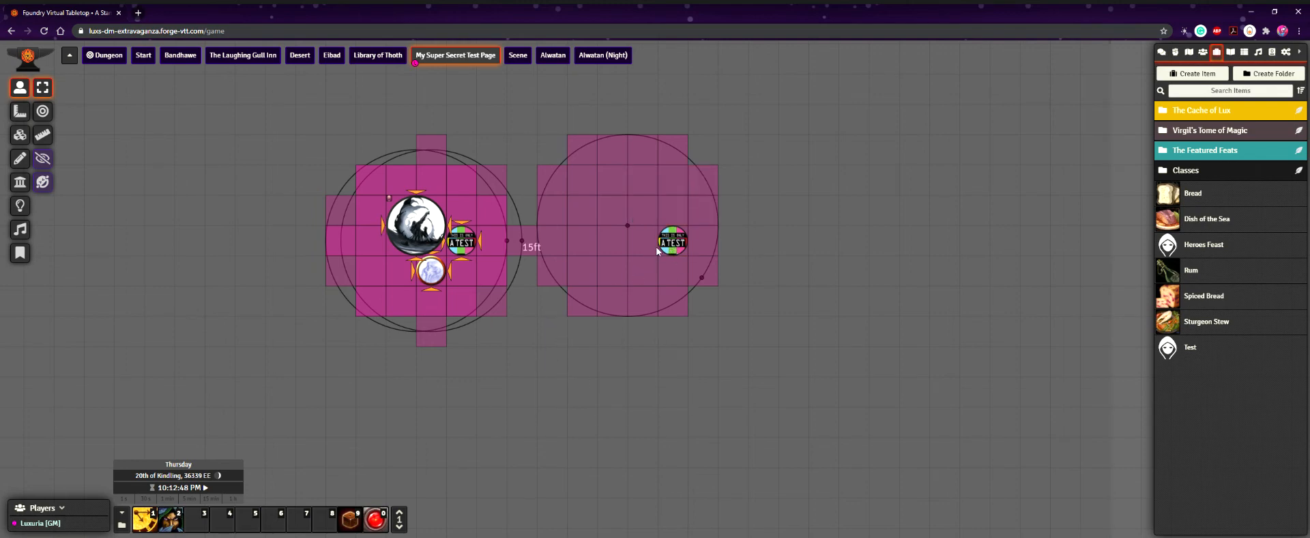
key(t)
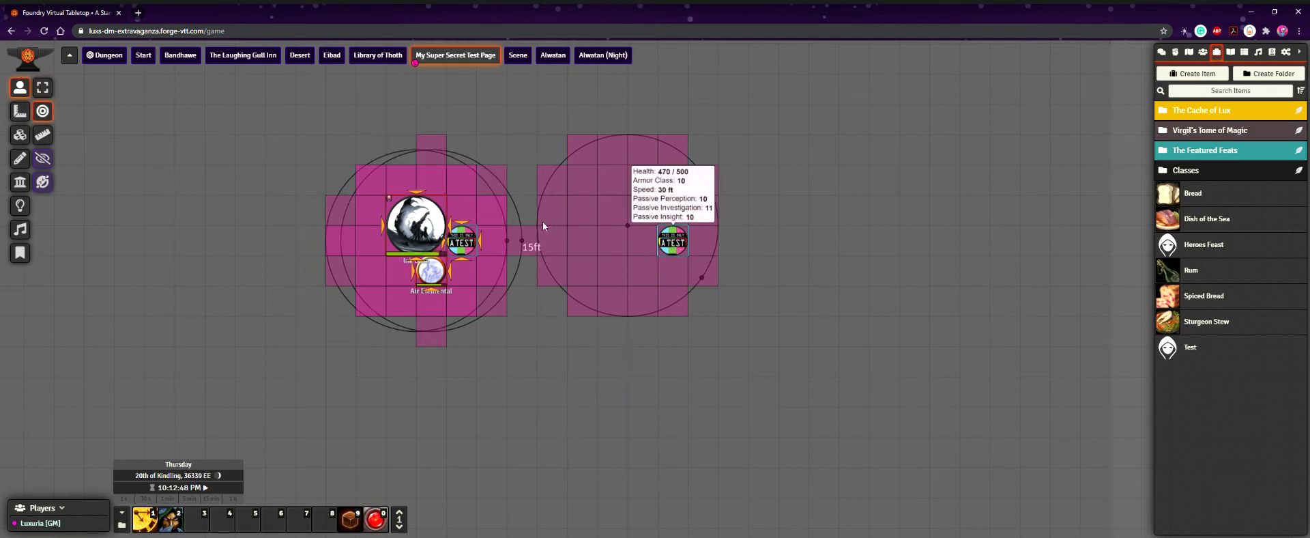
key(s)
mouse_move(471, 247)
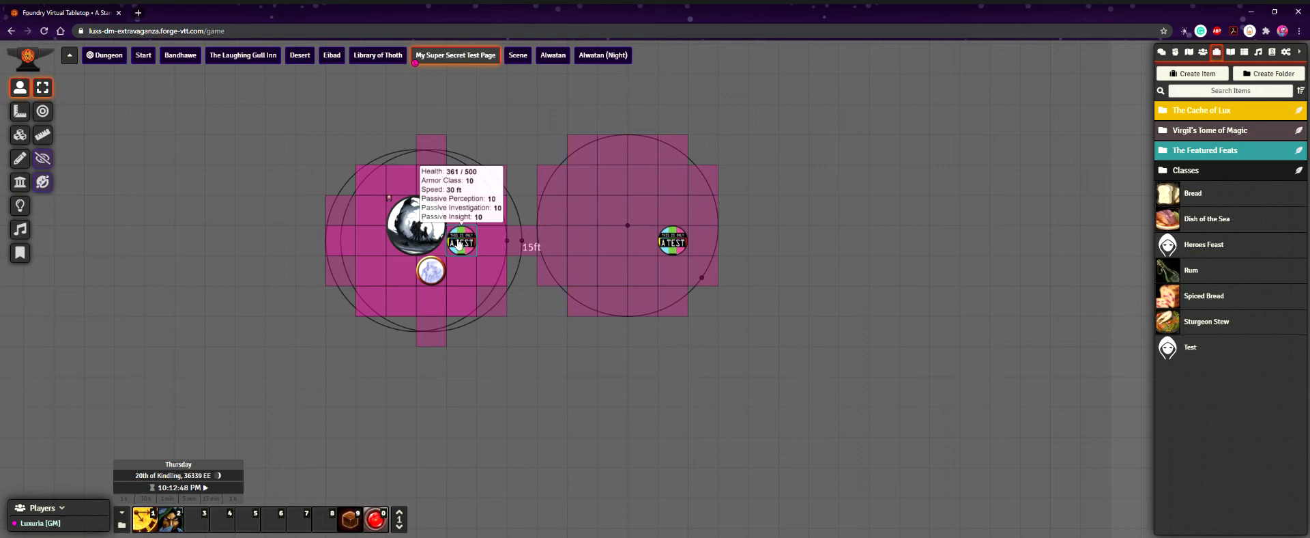
right_click(459, 243)
right_click(459, 244)
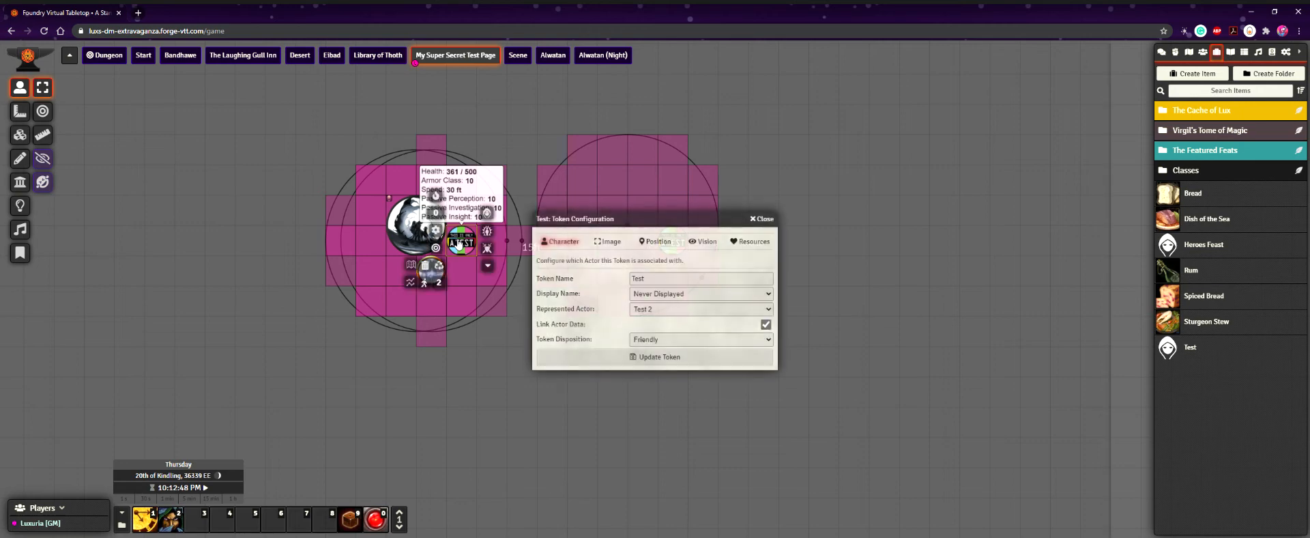
click(758, 222)
drag(643, 282, 561, 355)
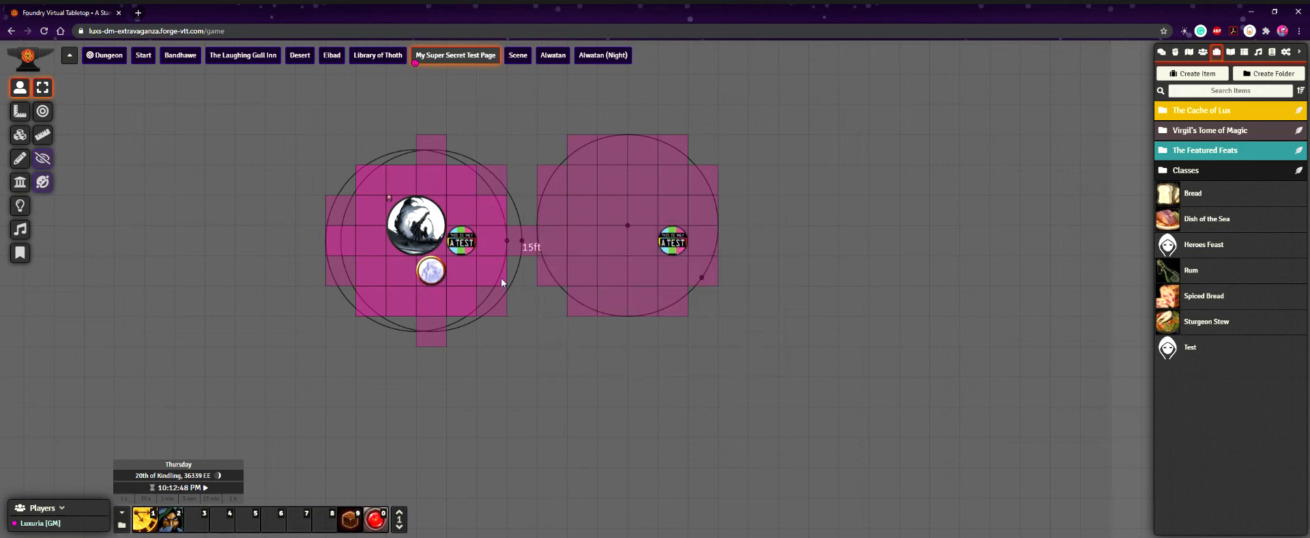
right_click(468, 243)
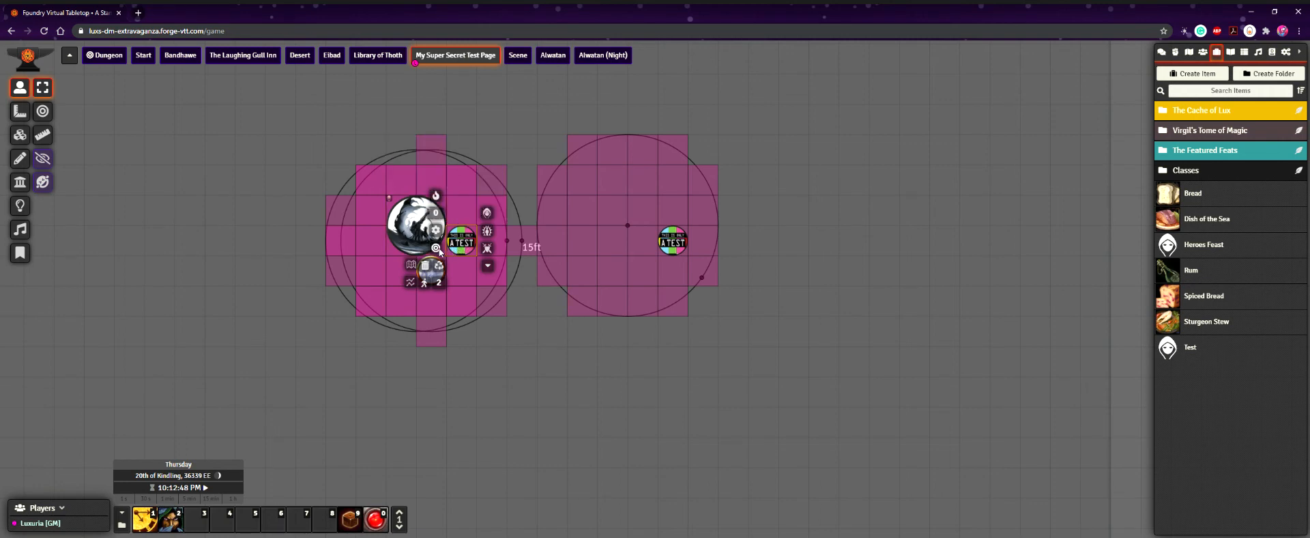
click(462, 243)
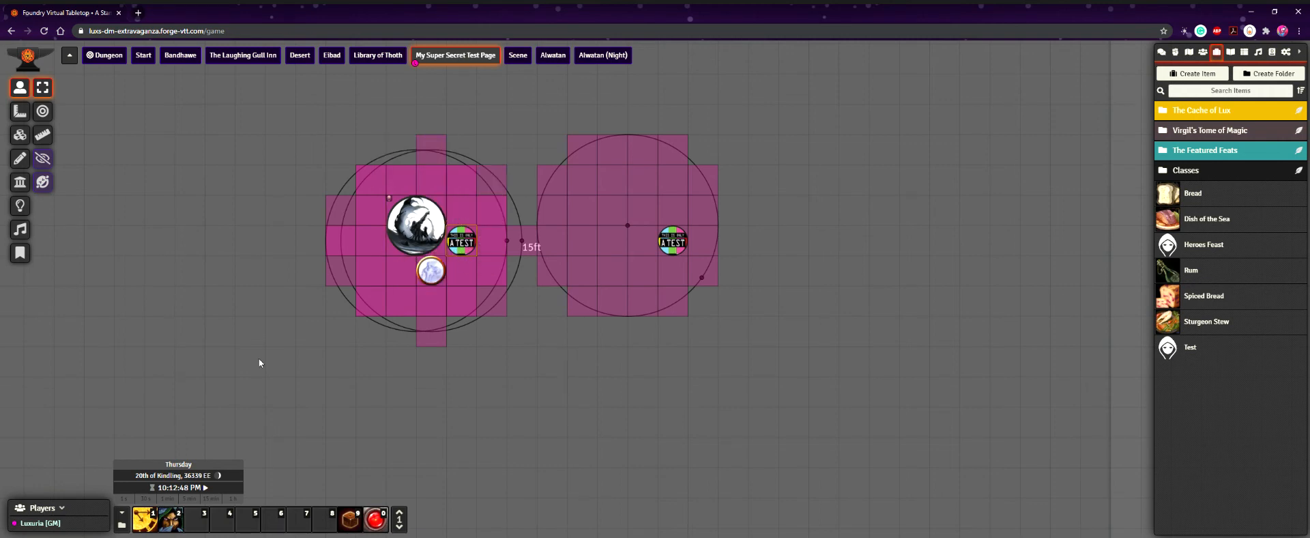
- Target the Test 2, Ink Ooze and Air Elemental tokens with the targeting tool, return to token selection, and clear all targets
click(43, 110)
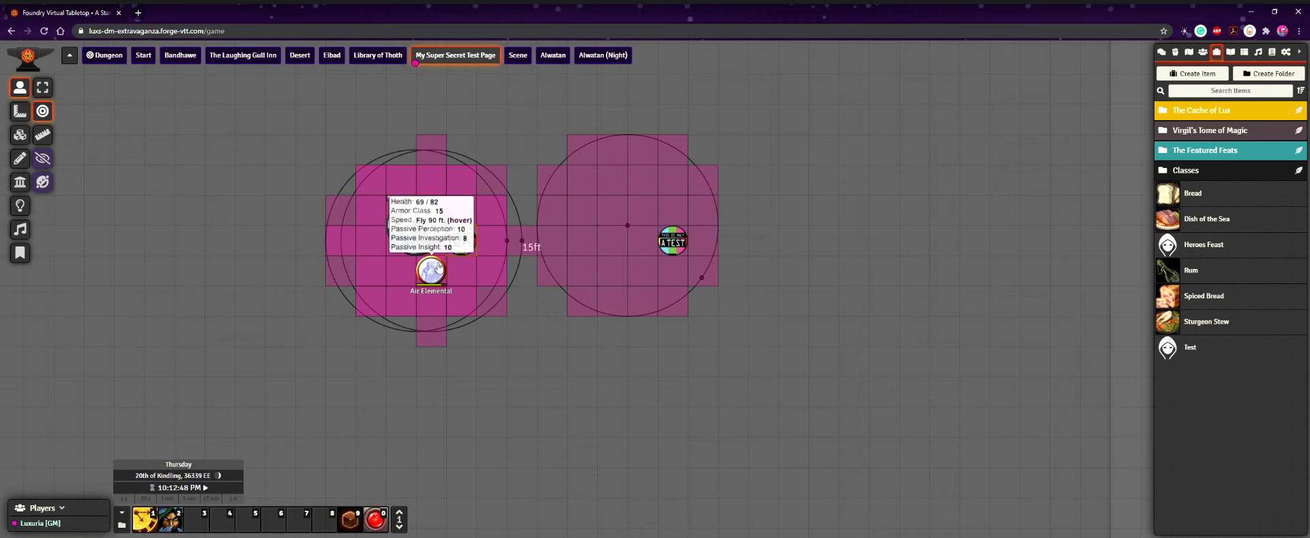
mouse_move(459, 256)
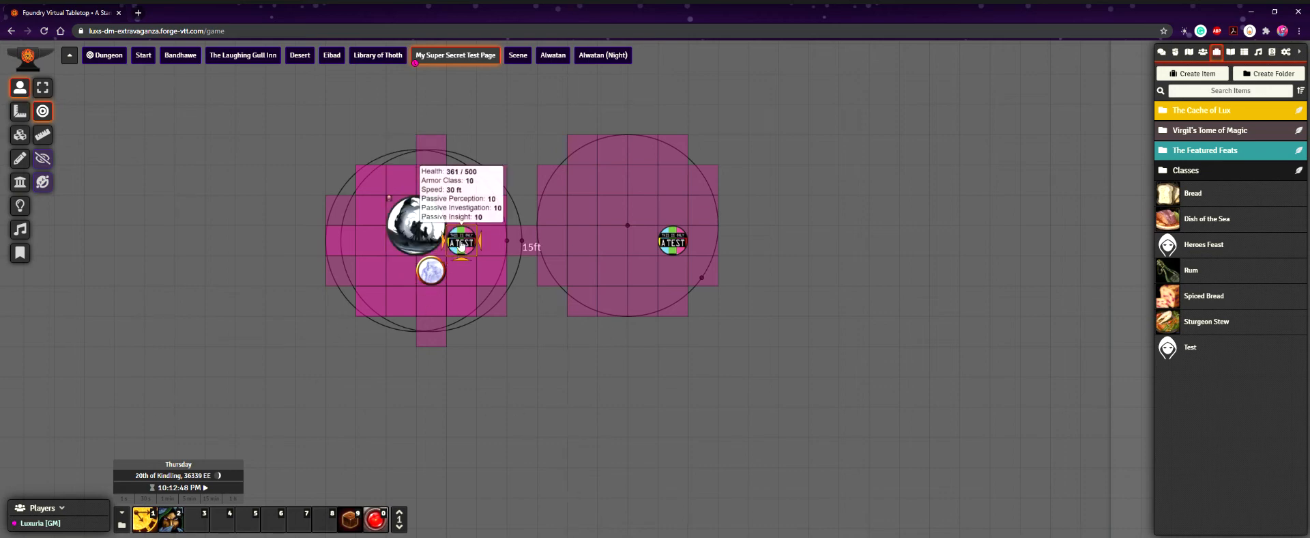
click(429, 247)
click(461, 243)
shift+click(411, 217)
shift+click(430, 267)
click(41, 91)
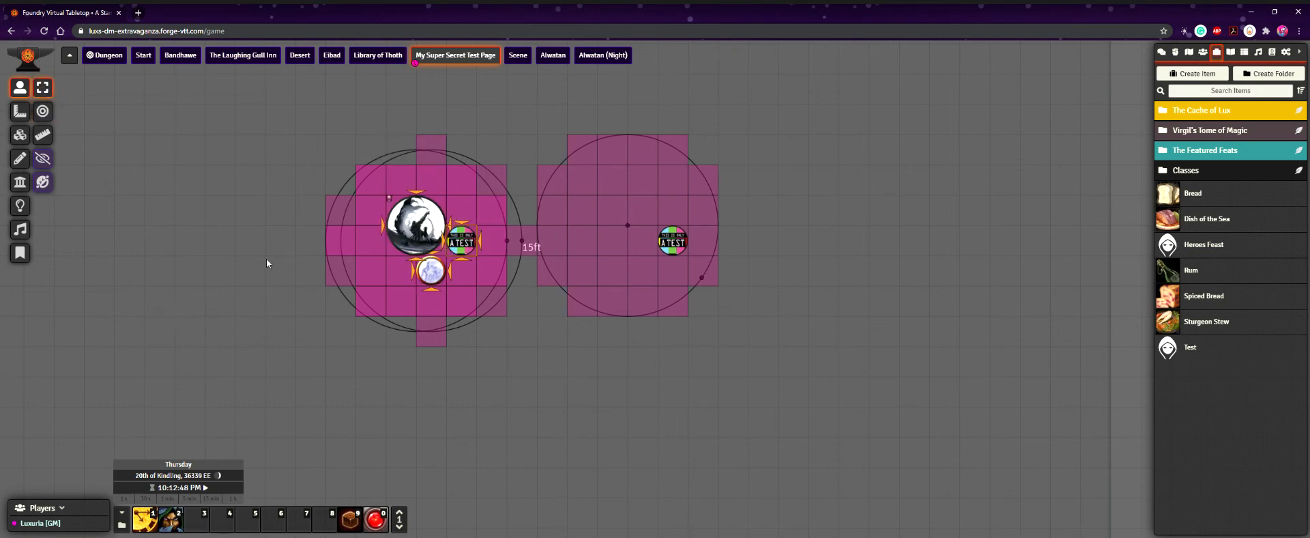
key(alt+c)
- Look up the Easy Target module in the module management list and close the list
click(1286, 52)
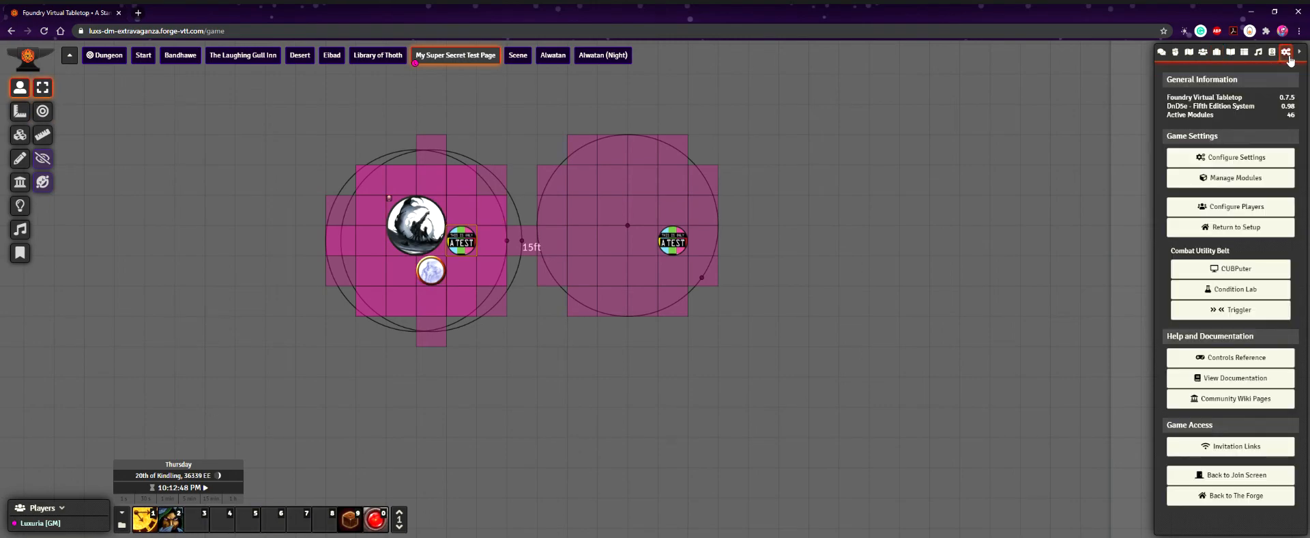
click(1243, 179)
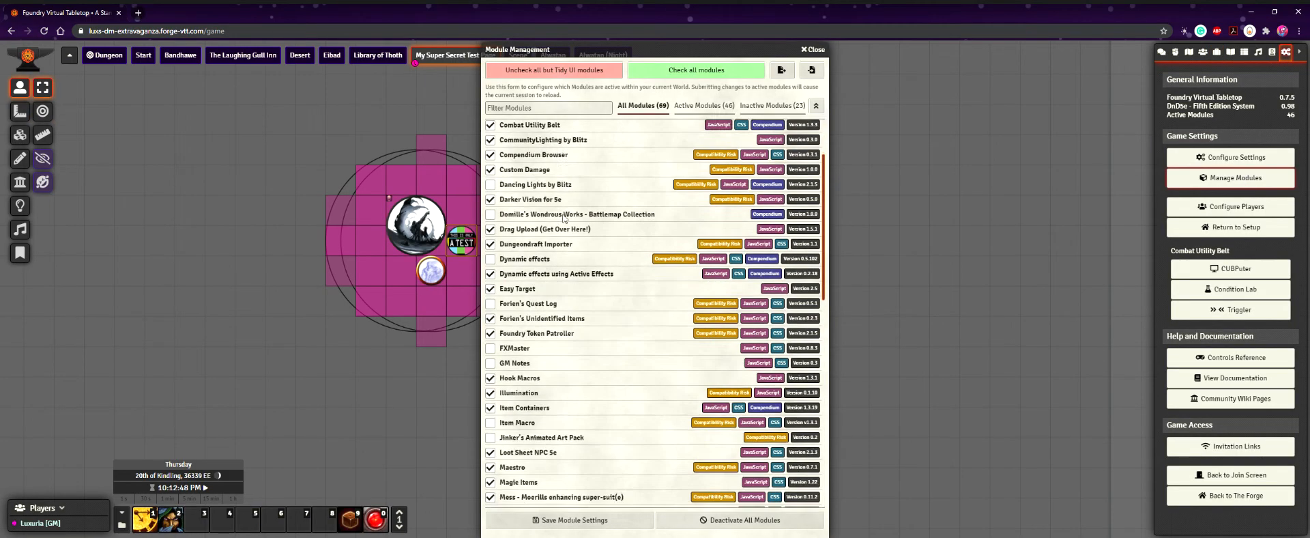
scroll(563, 217, down, 3)
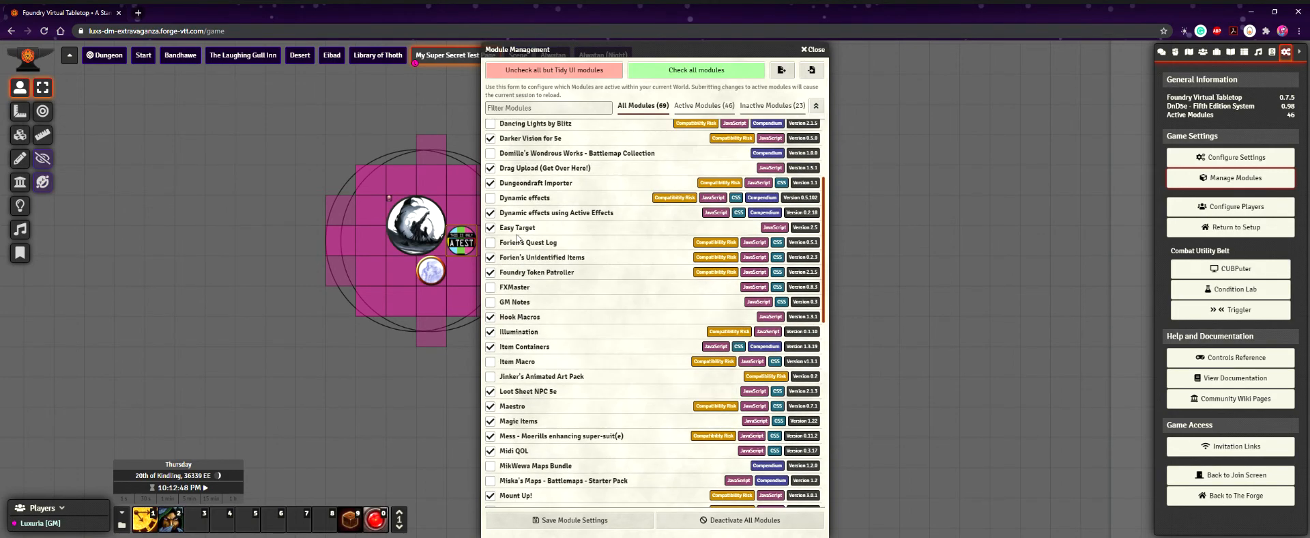
click(819, 49)
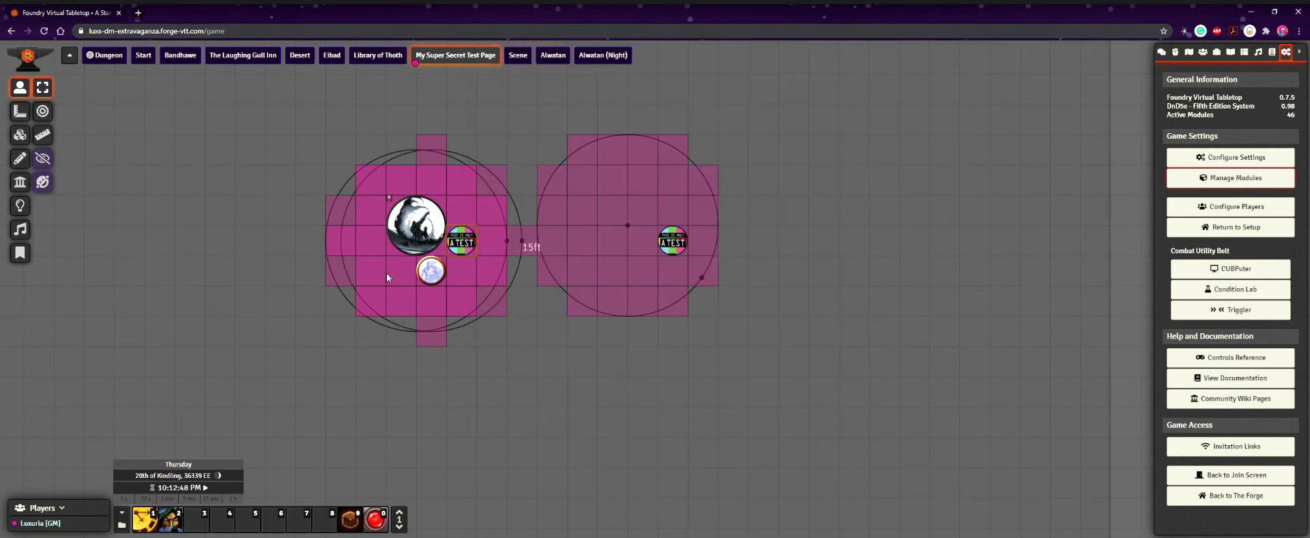
- Target the Ink Ooze, Test 2, Air Elemental and Test 1 tokens together, and clear all targets
key(t)
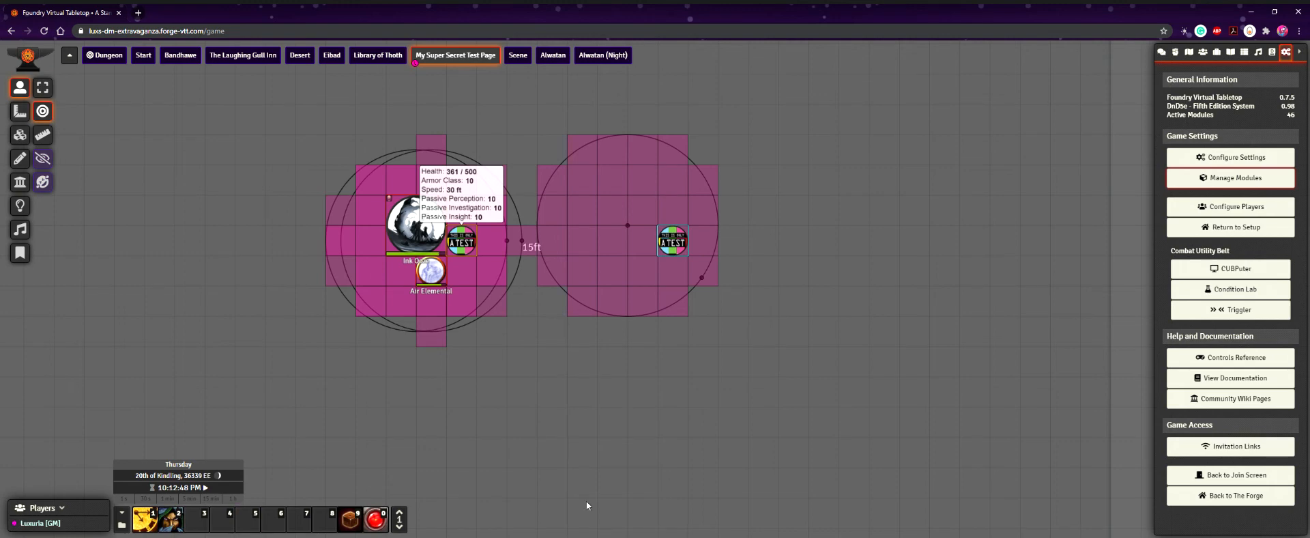
click(415, 241)
shift+click(466, 242)
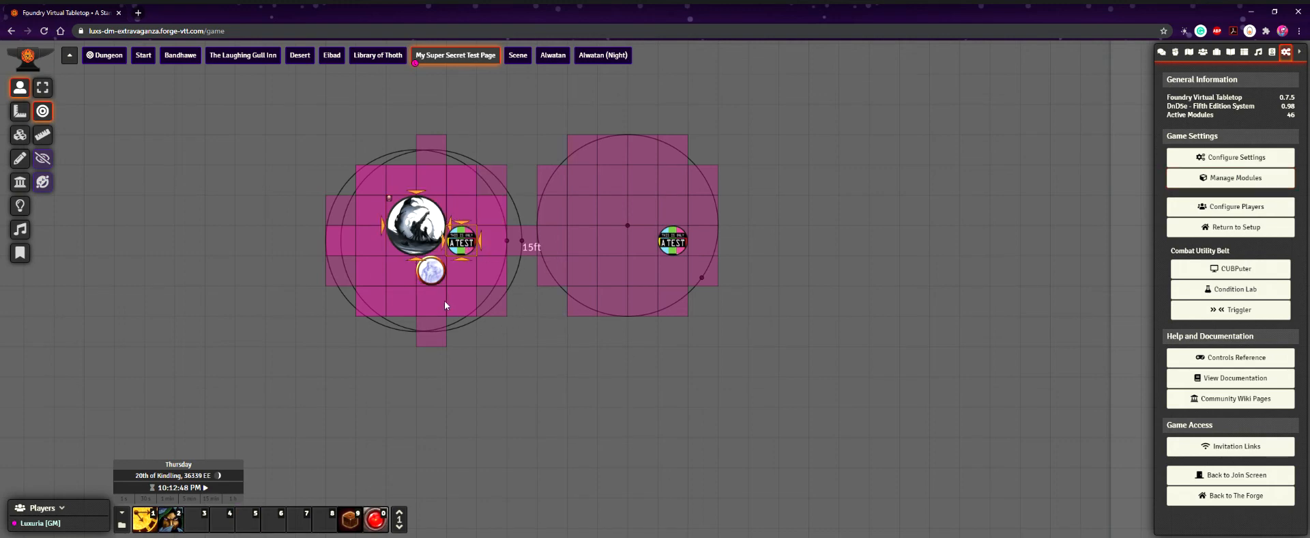
shift+click(430, 271)
alt+shift+click(673, 242)
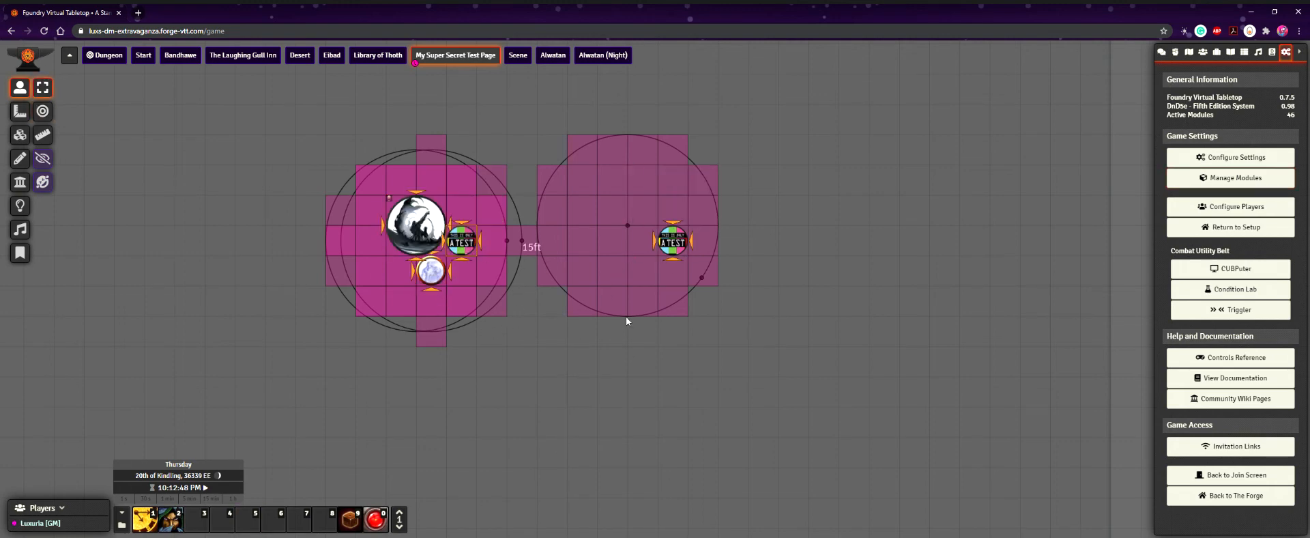
key(alt+c)
right_click(674, 247)
right_click(675, 249)
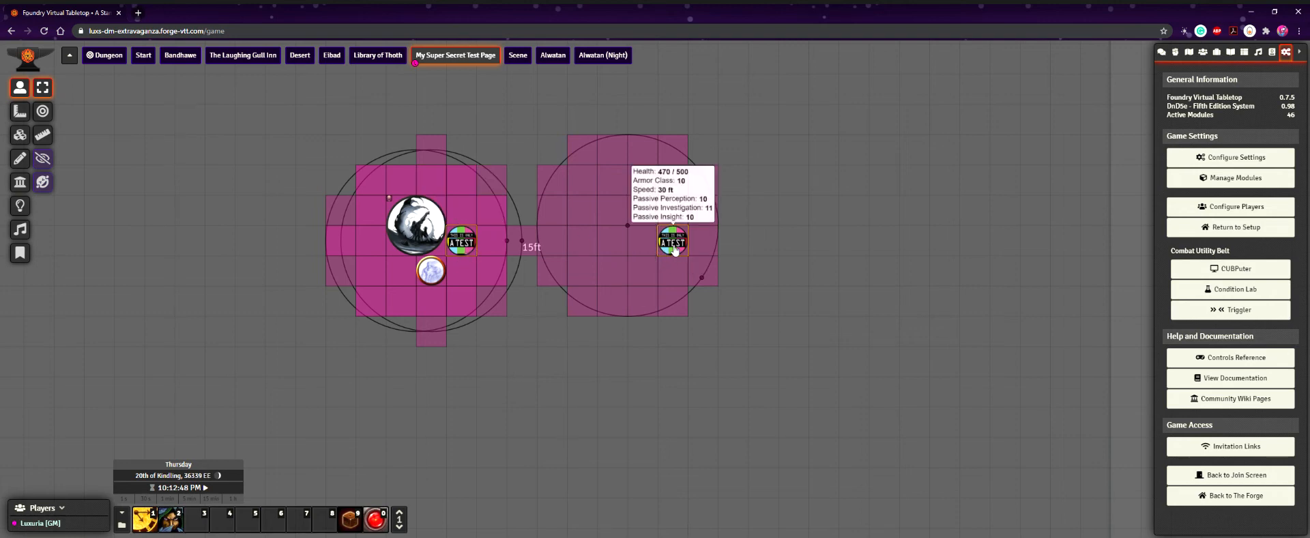
- Target the Ink Ooze, Test 2 and Air Elemental tokens, and release them by drawing a targeting box over empty space
drag(551, 294, 476, 422)
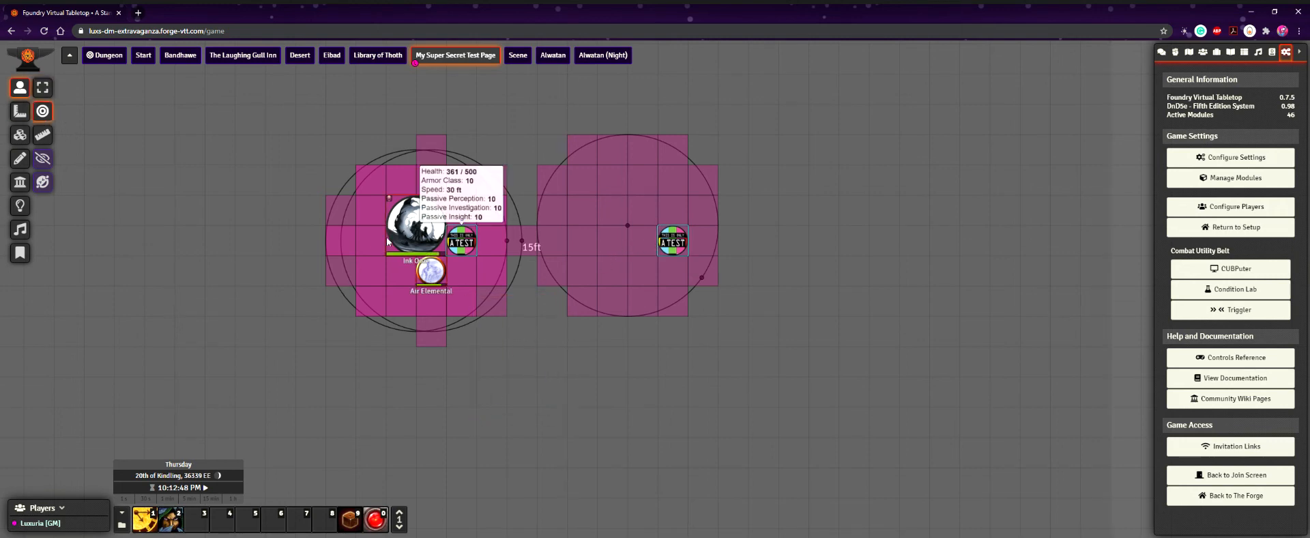
click(402, 232)
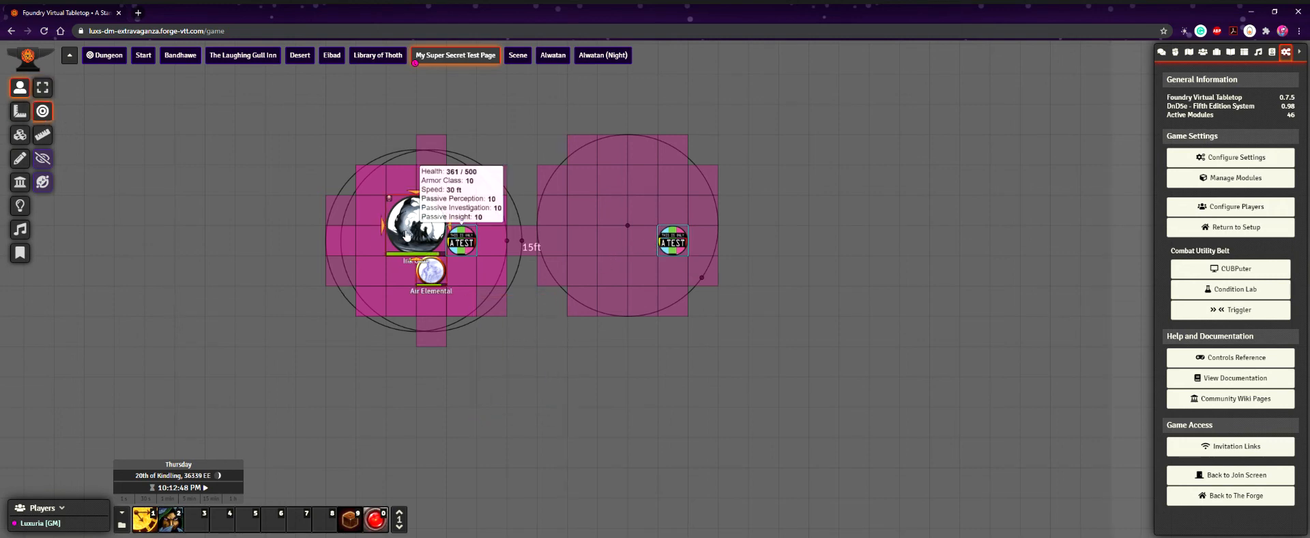
click(453, 234)
shift+click(438, 267)
shift+click(427, 229)
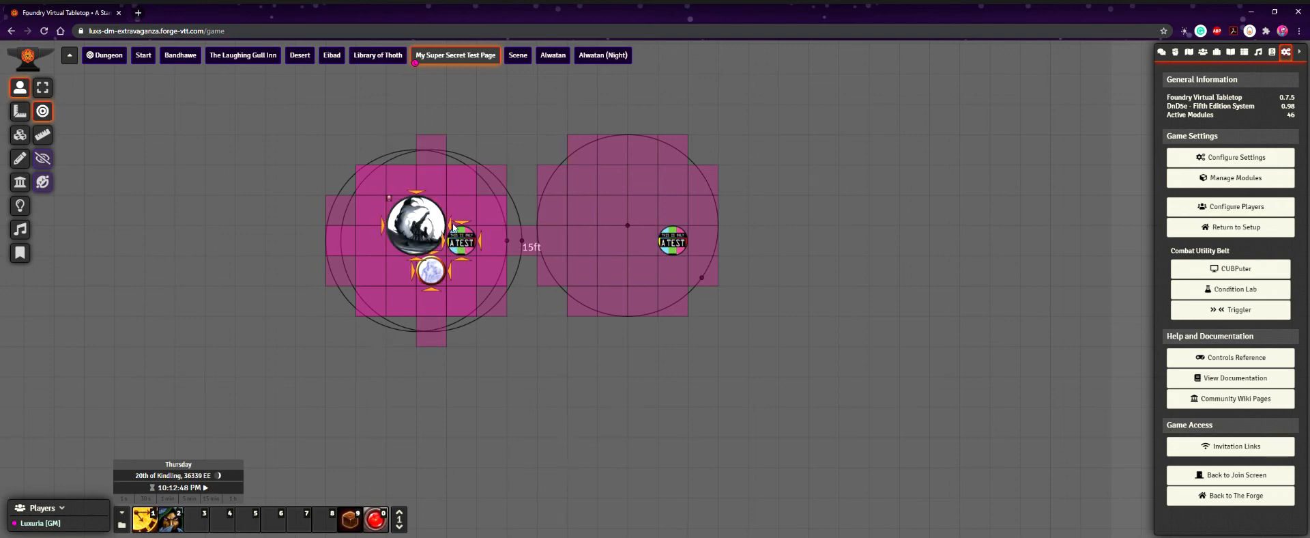
click(428, 229)
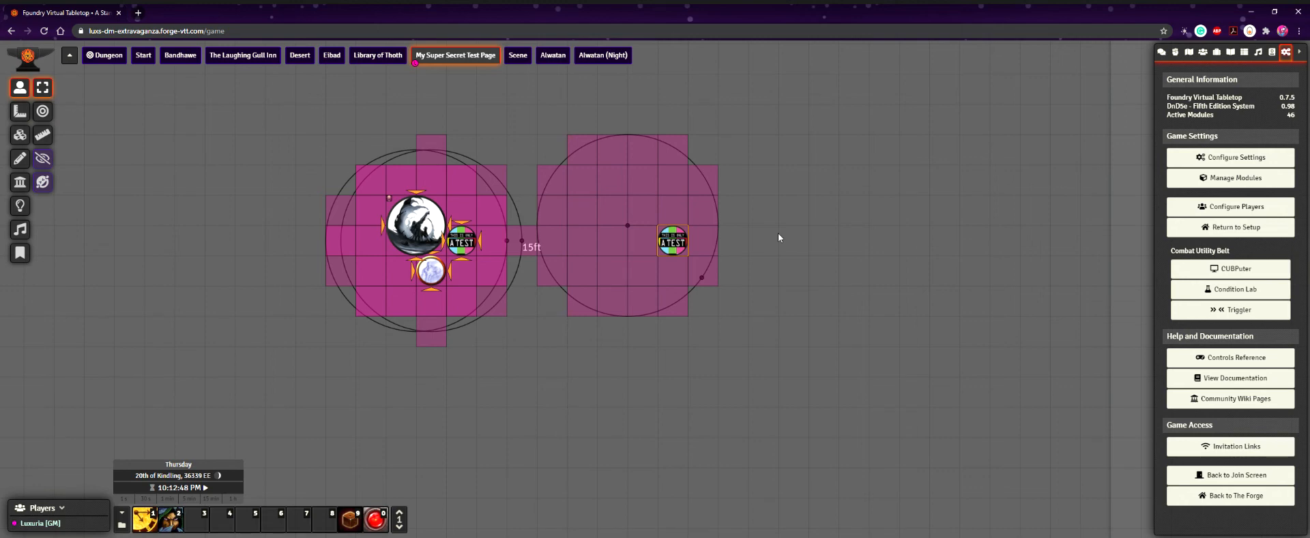
drag(941, 163, 770, 280)
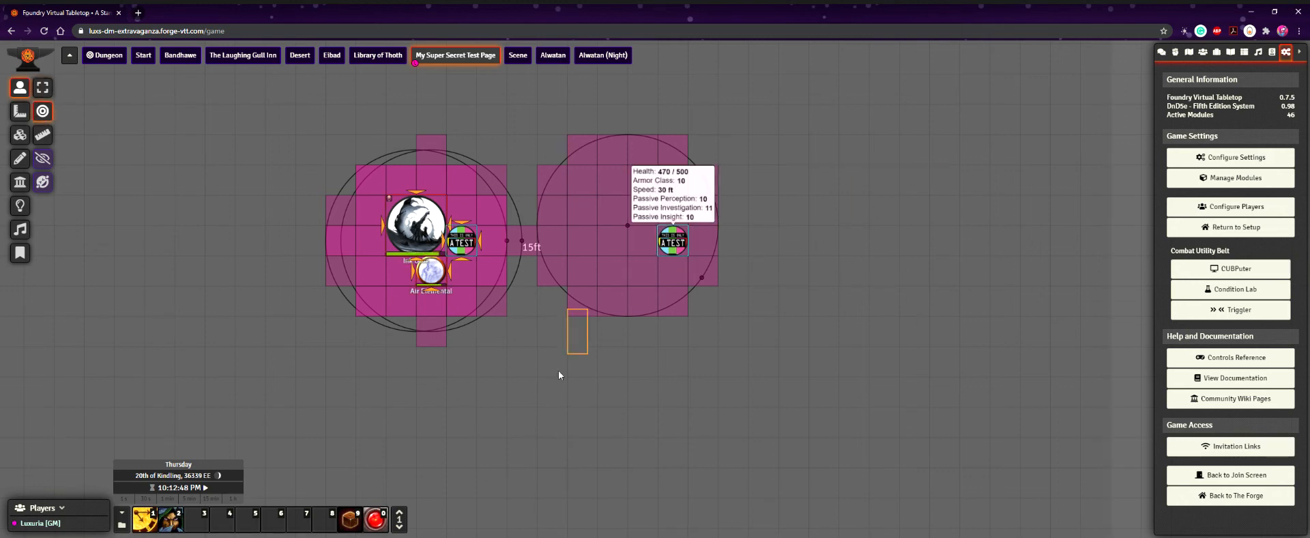
drag(559, 371, 507, 434)
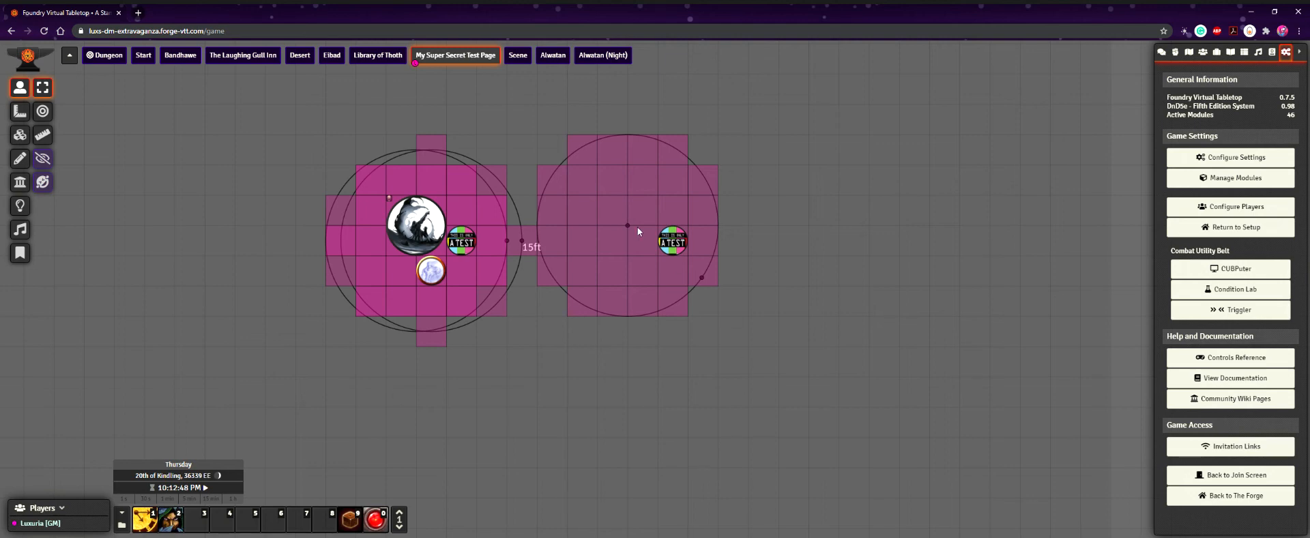
- Open the Air Elemental's sheet from the actors directory and review the details of its Slam attack
mouse_move(674, 243)
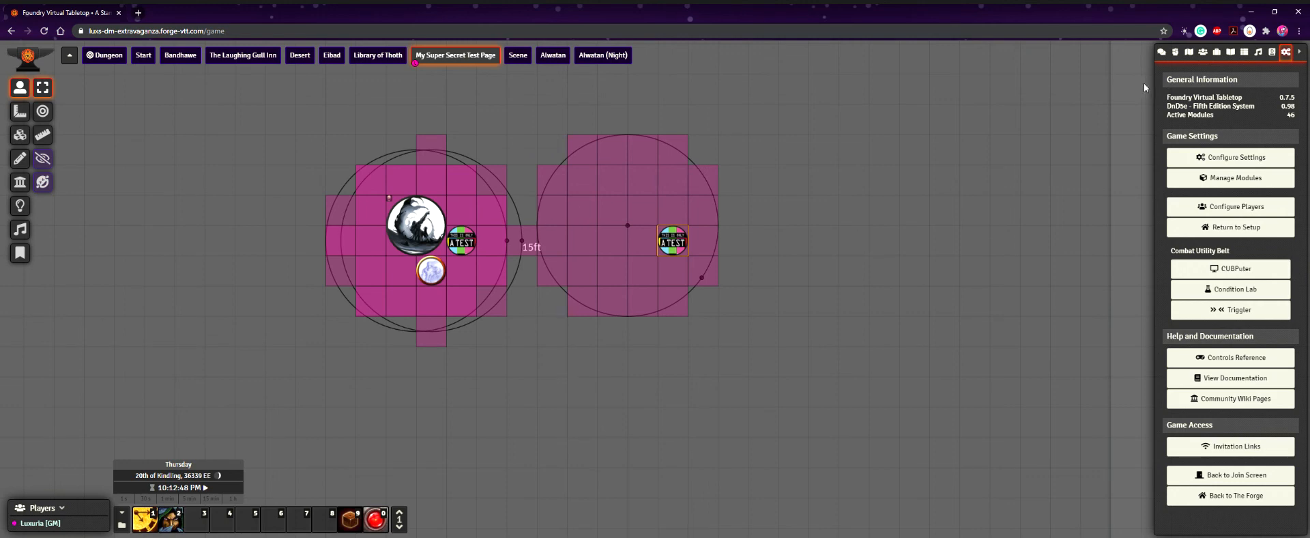
click(1190, 52)
click(1203, 52)
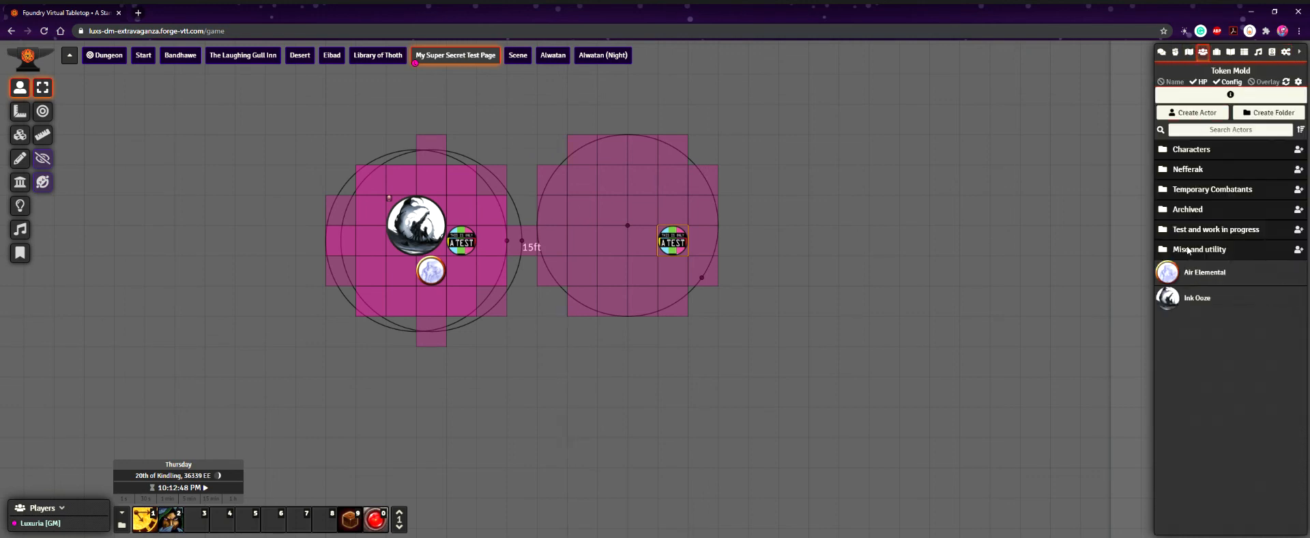
click(1201, 274)
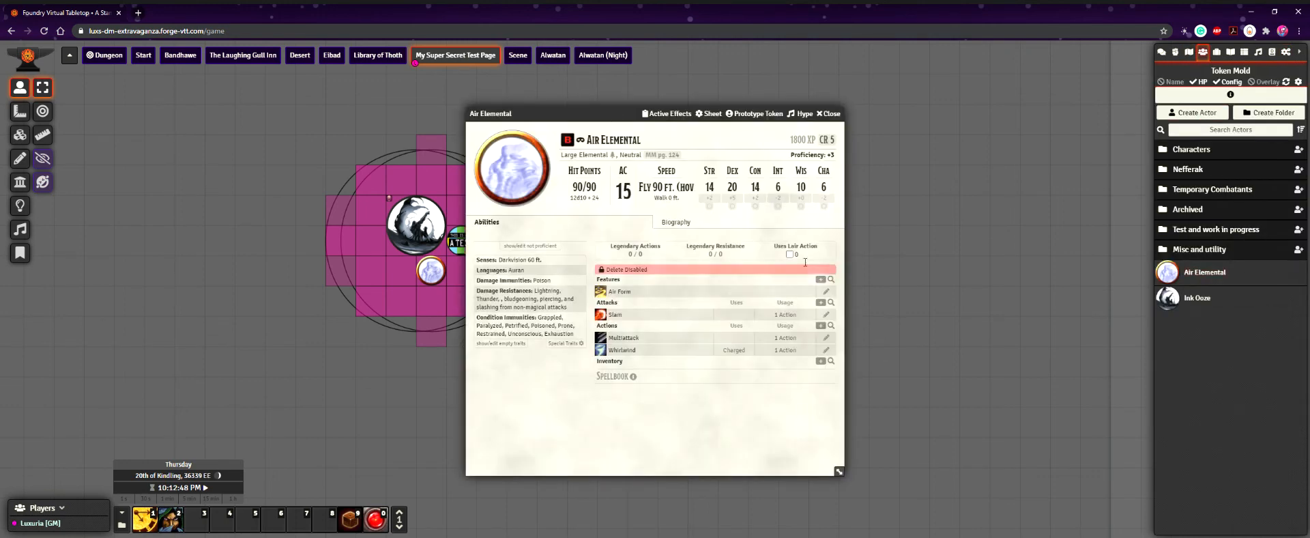
click(825, 314)
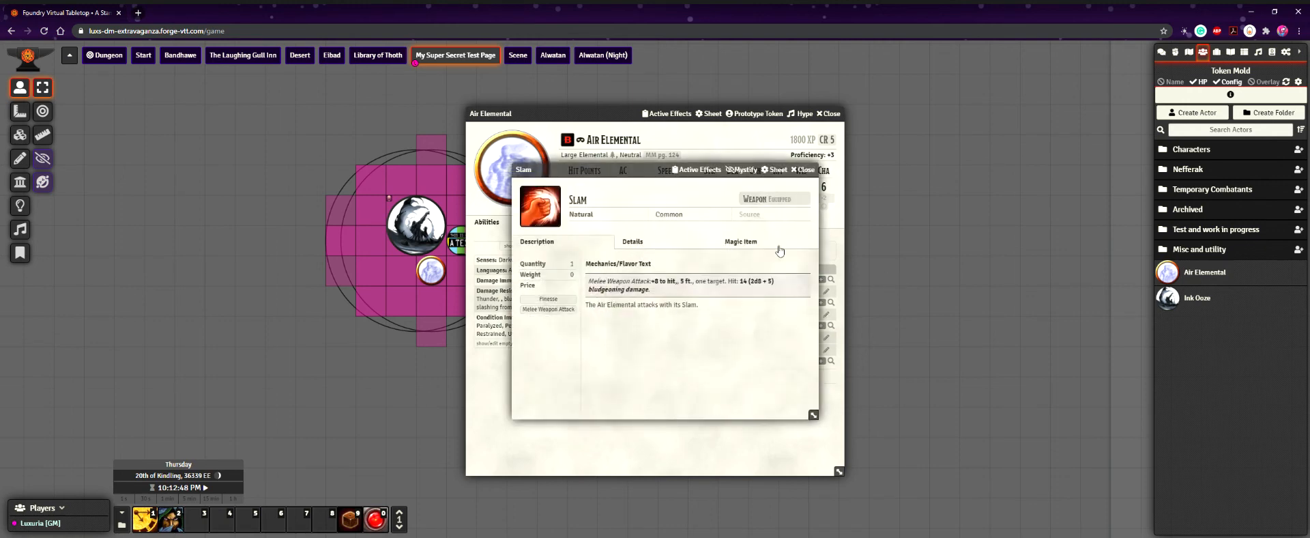
click(641, 243)
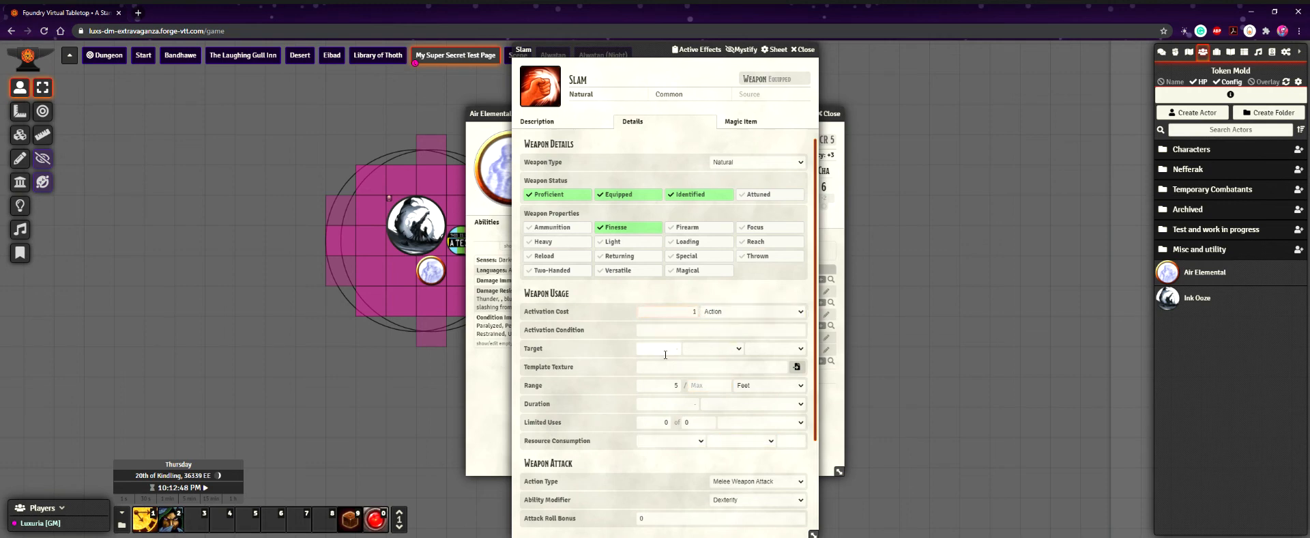
click(803, 49)
- Add a new weapon to the Air Elemental's attacks and set its activation cost type to None
click(821, 302)
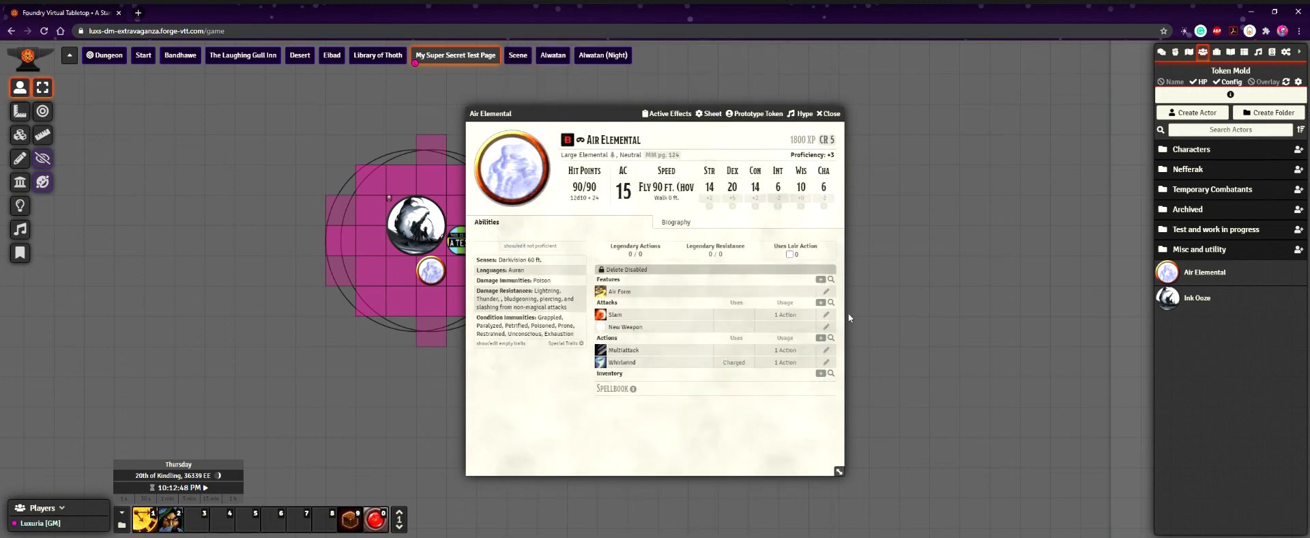
click(826, 326)
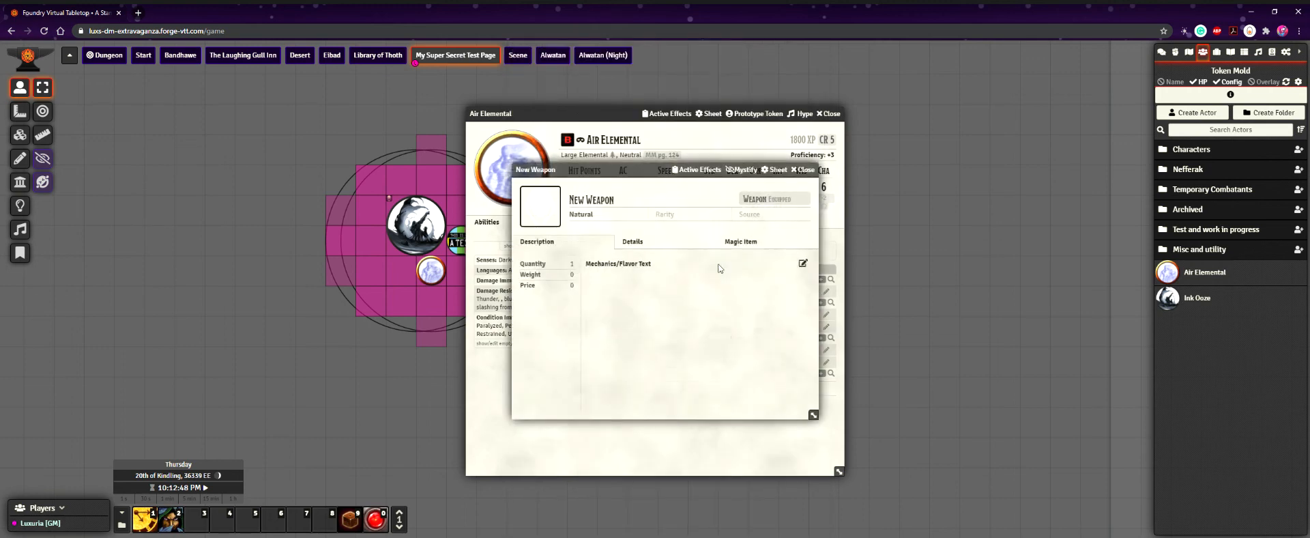
click(645, 241)
click(713, 433)
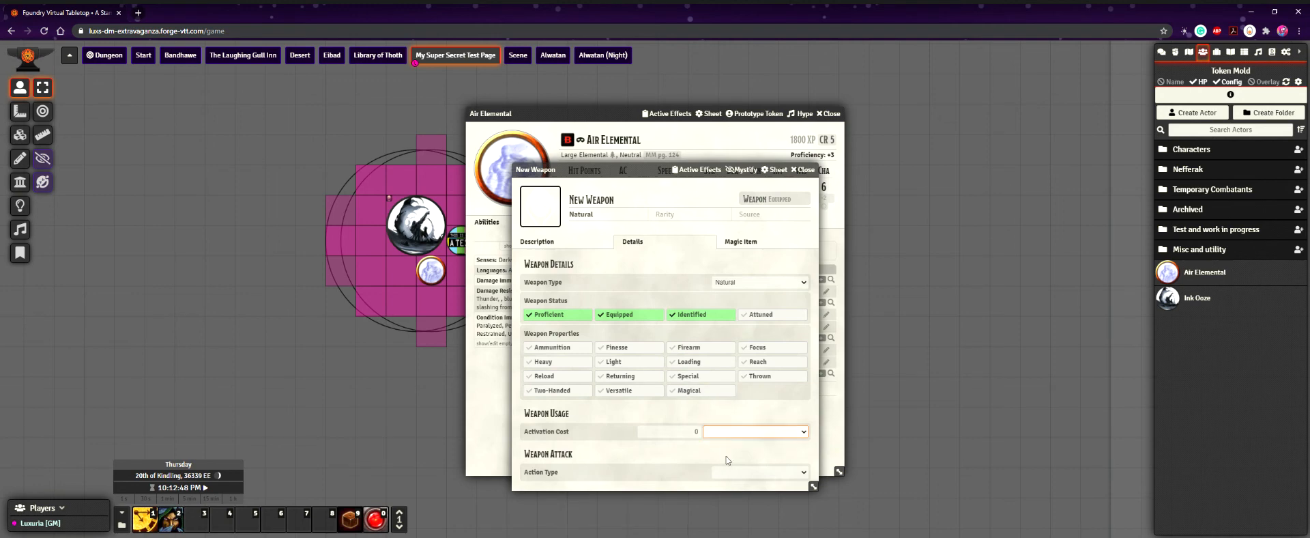
click(729, 505)
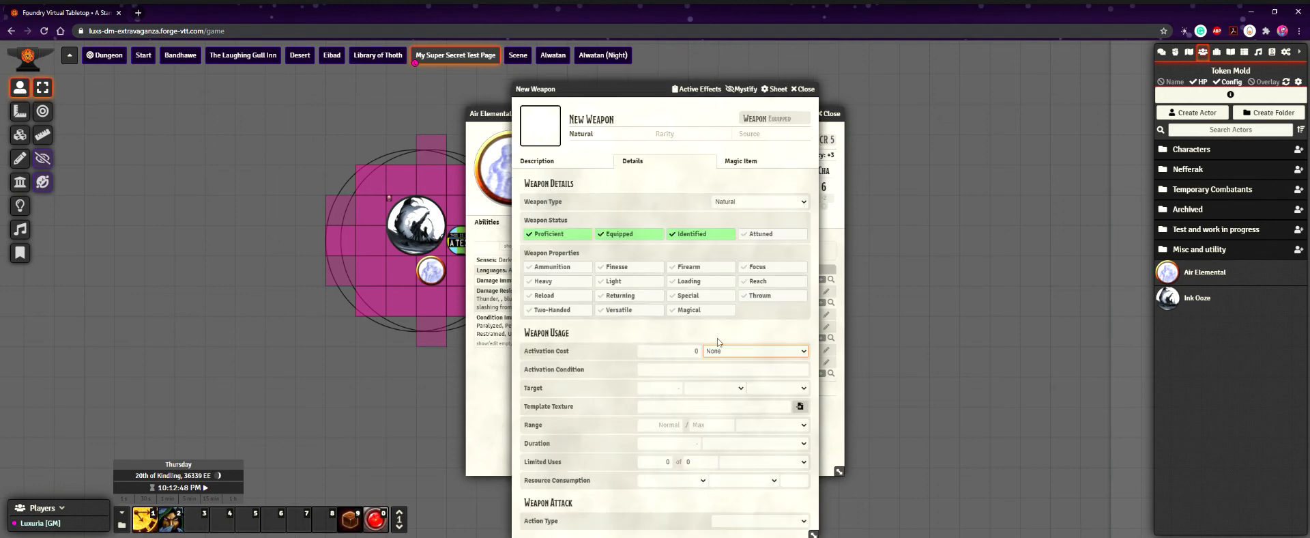
click(816, 88)
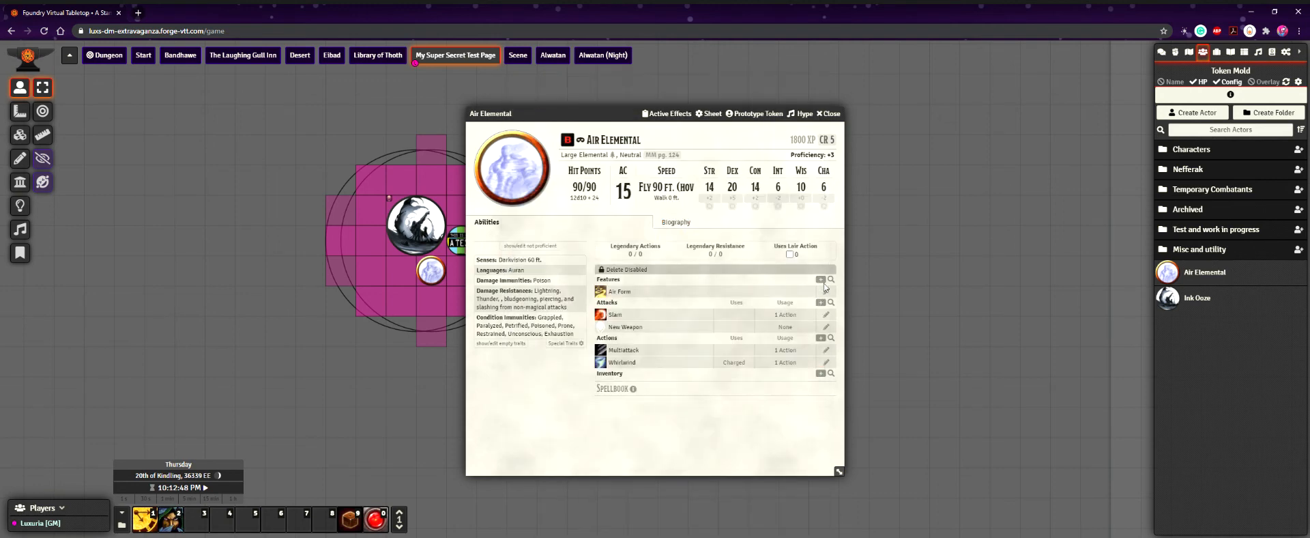
- Reopen the Air Elemental's Slam attack and set its target type to Creature
click(826, 316)
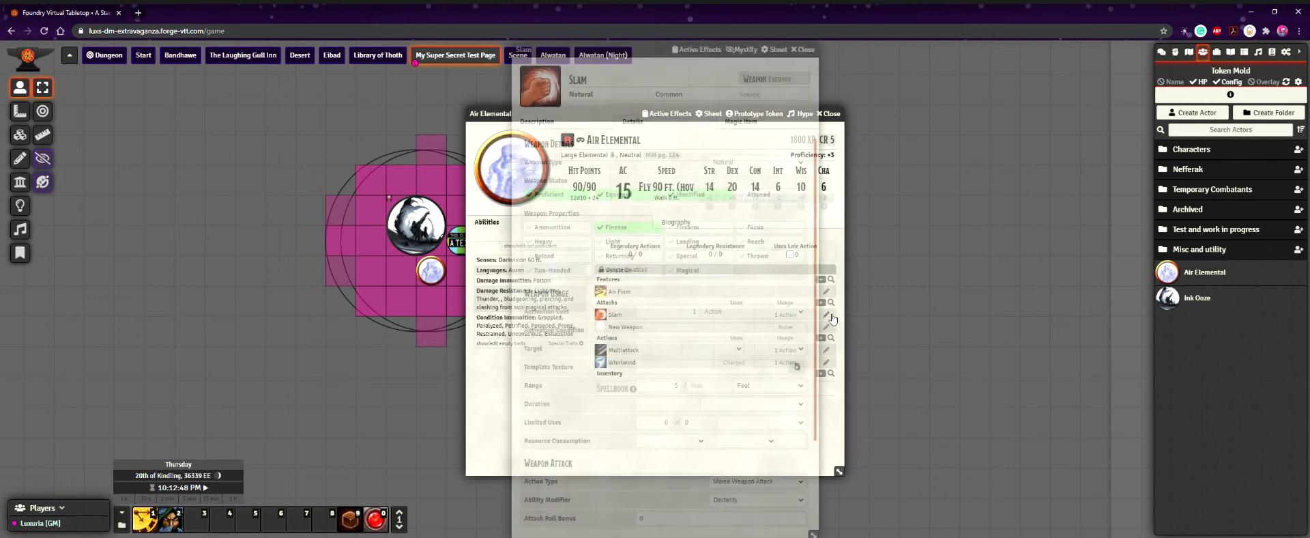
click(694, 354)
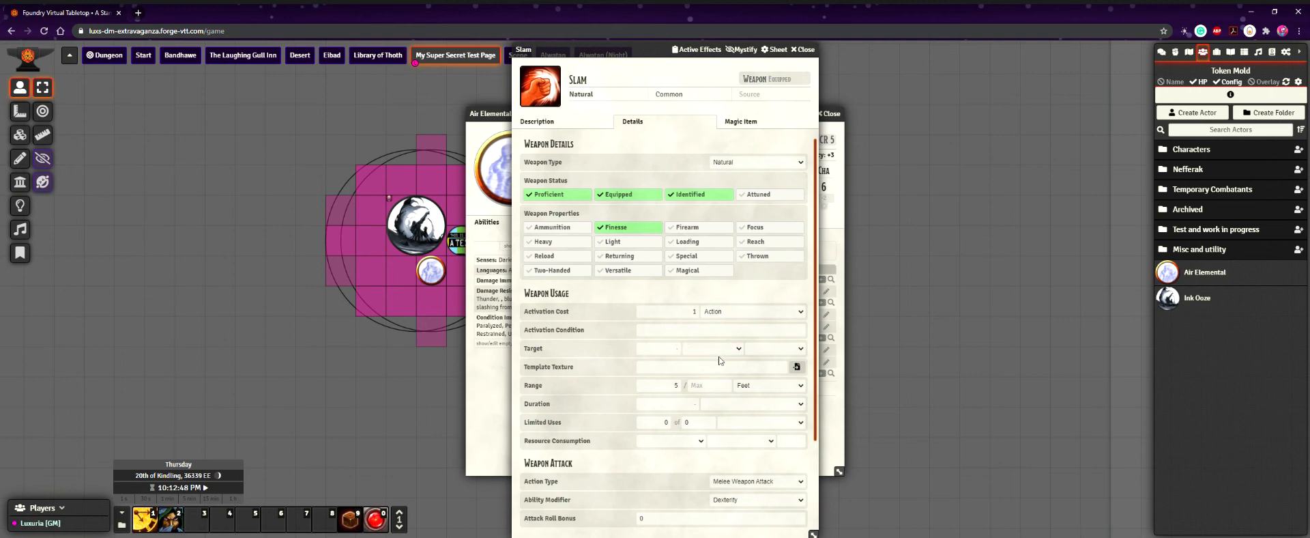
scroll(727, 349, down, 3)
click(769, 253)
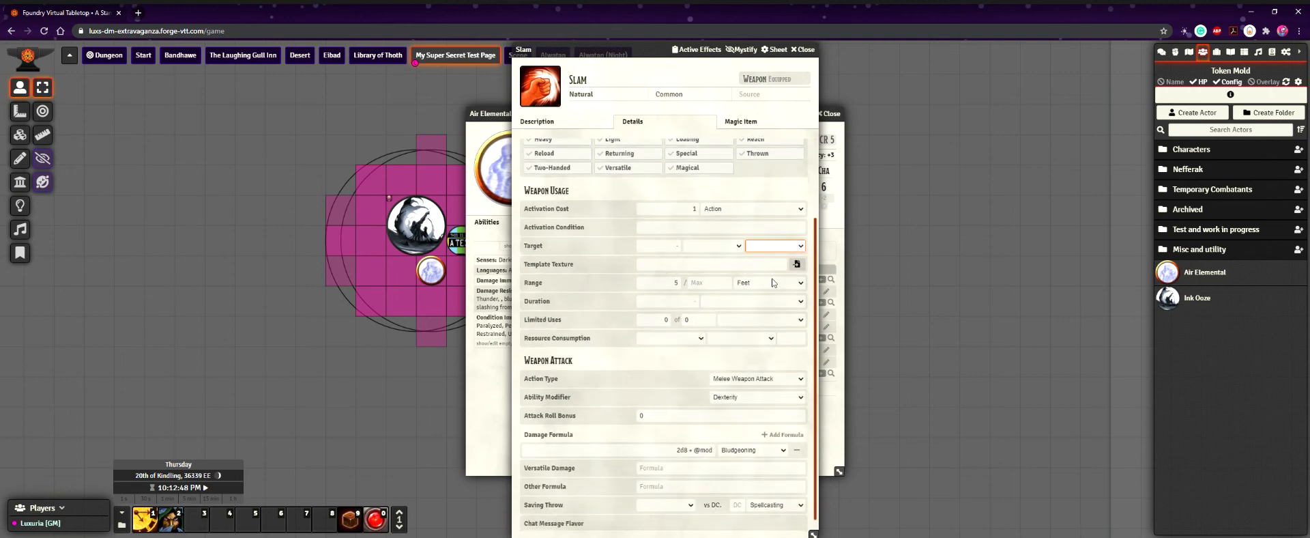
click(773, 282)
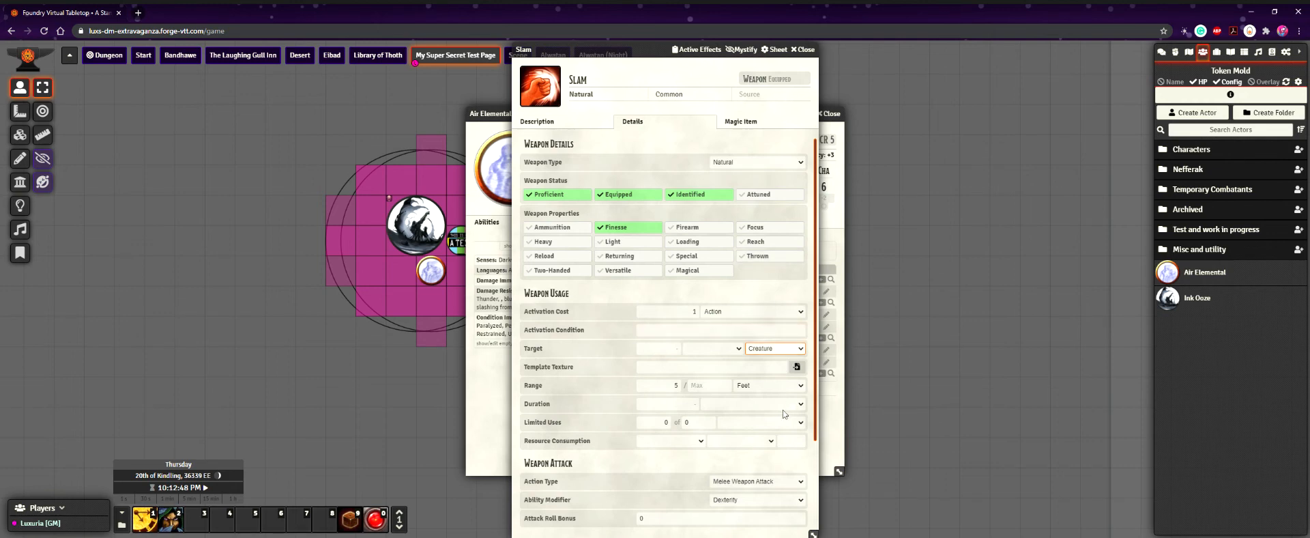
- Set the Slam attack's target to a 15-foot radius
click(773, 444)
click(774, 443)
click(676, 351)
text(15)
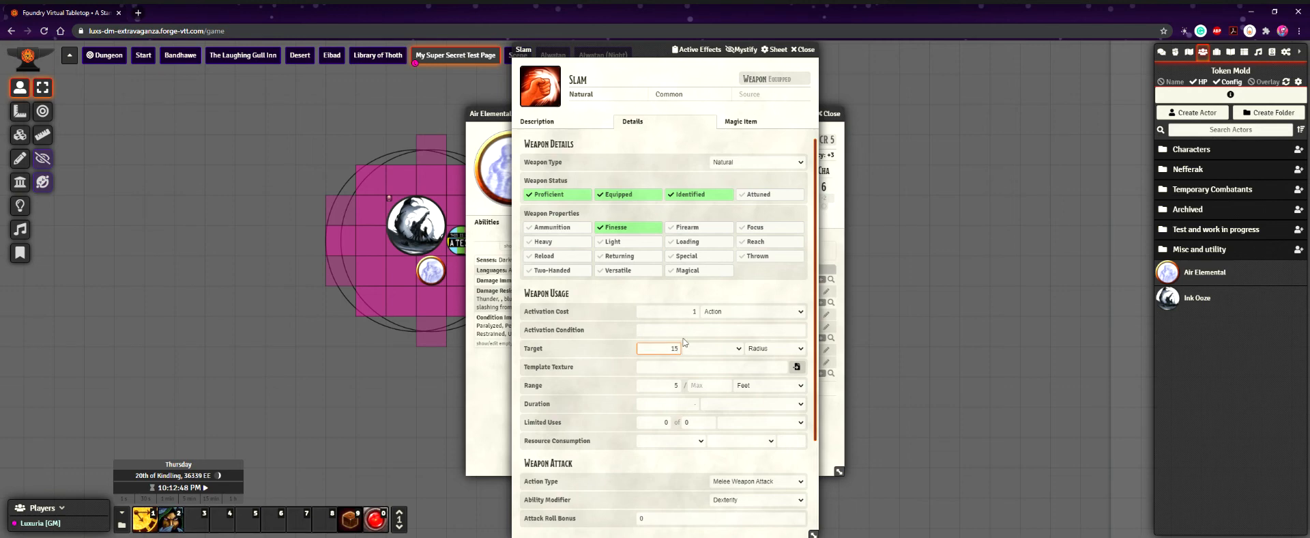
key(Tab)
key(f)
scroll(604, 376, down, 3)
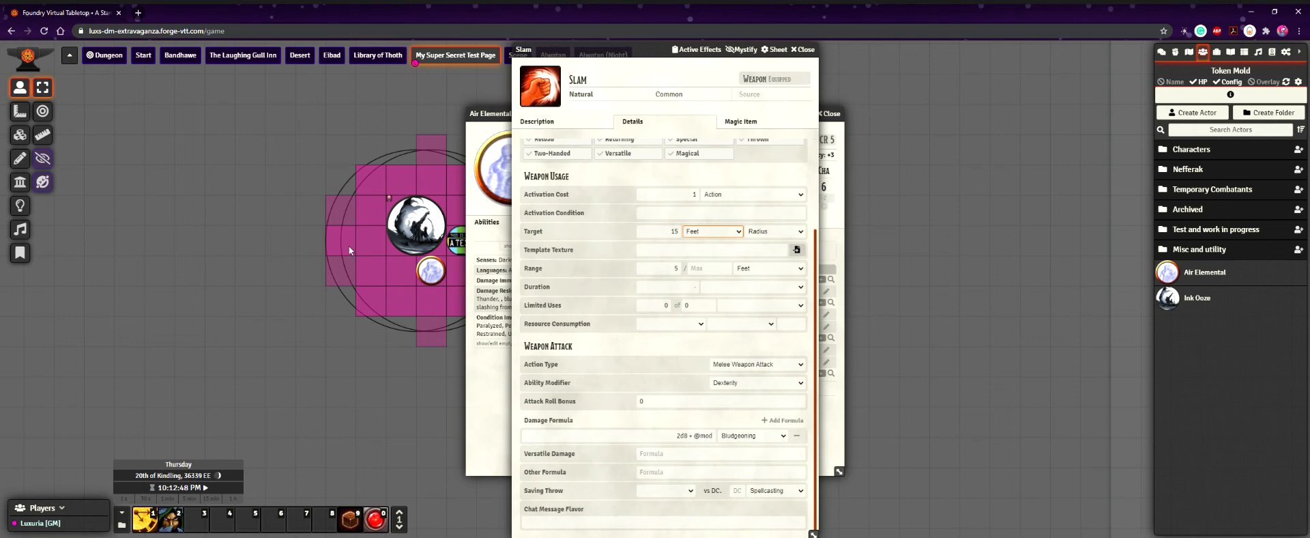
- Review the Slam attack's range, damage formulas and saving throw settings, and close the attack and the Air Elemental's sheet
click(645, 273)
click(608, 302)
click(693, 437)
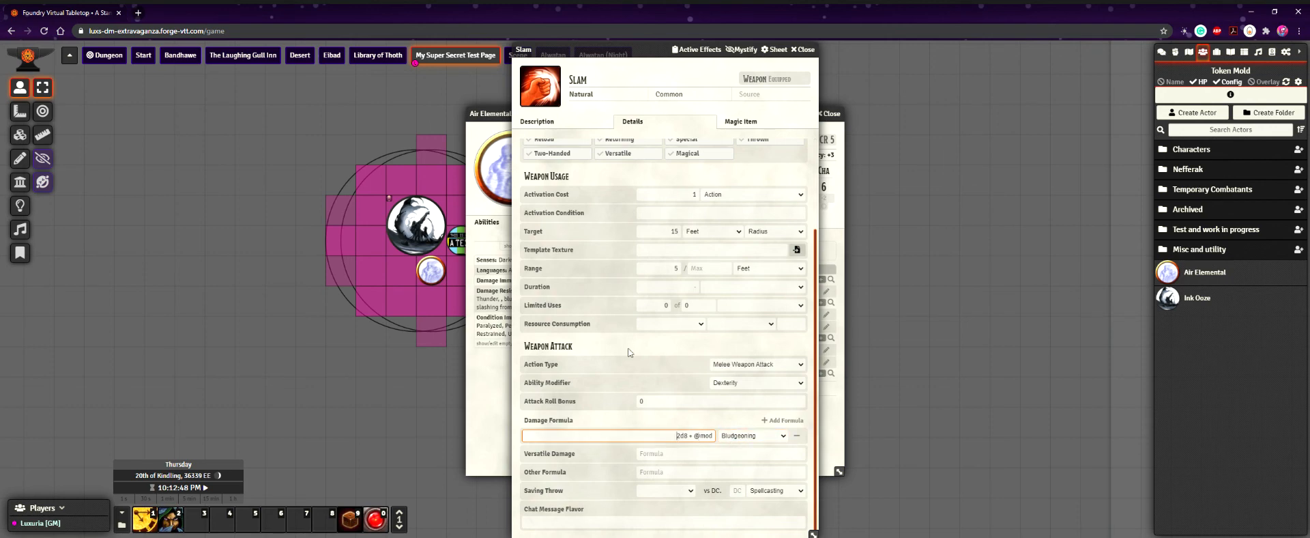
click(670, 455)
click(679, 476)
click(691, 488)
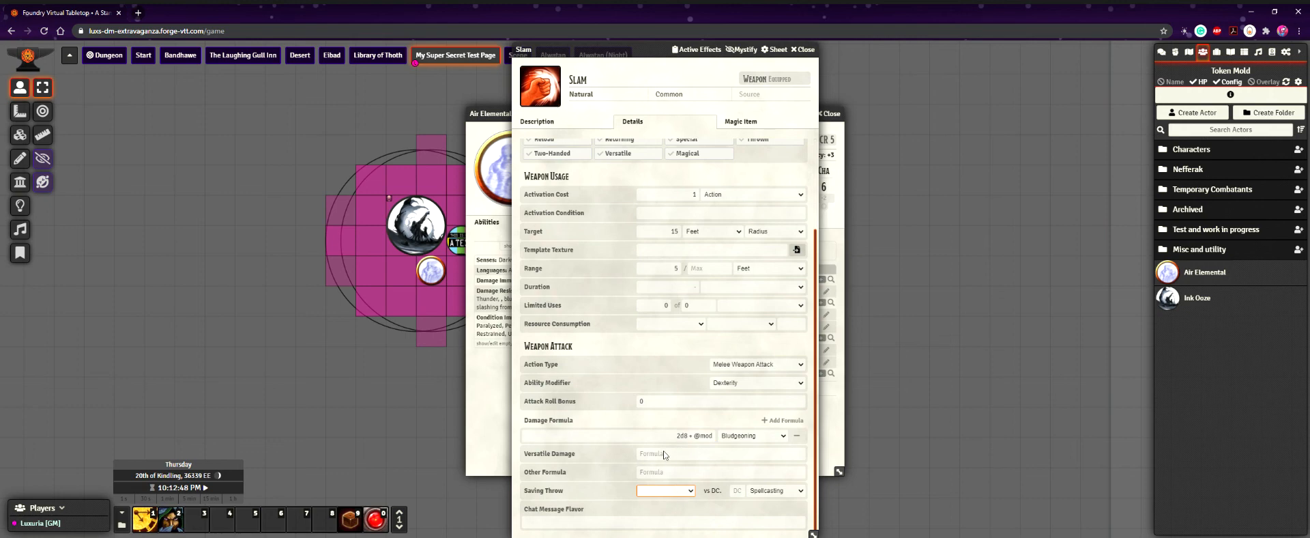
click(665, 455)
click(803, 49)
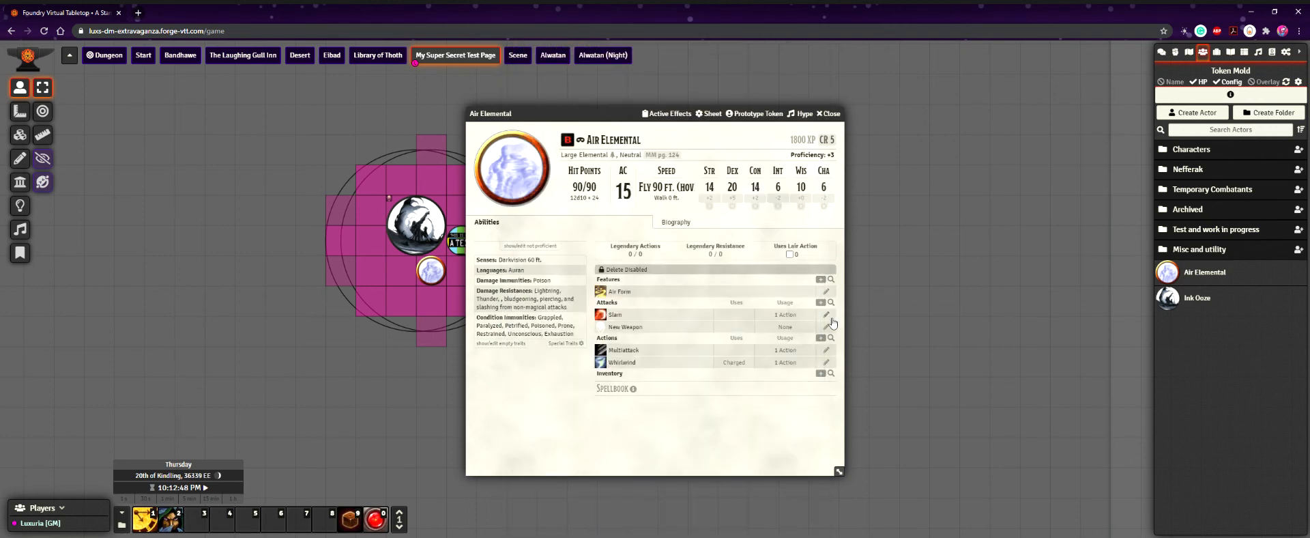
click(830, 114)
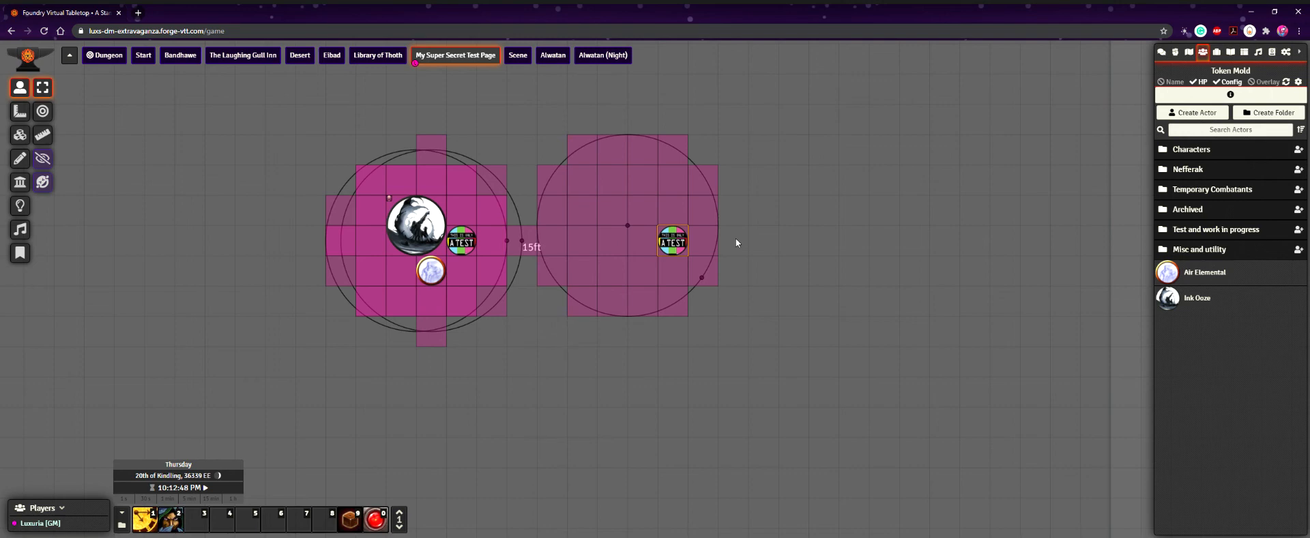
mouse_move(691, 244)
drag(596, 292, 680, 330)
drag(683, 312, 644, 386)
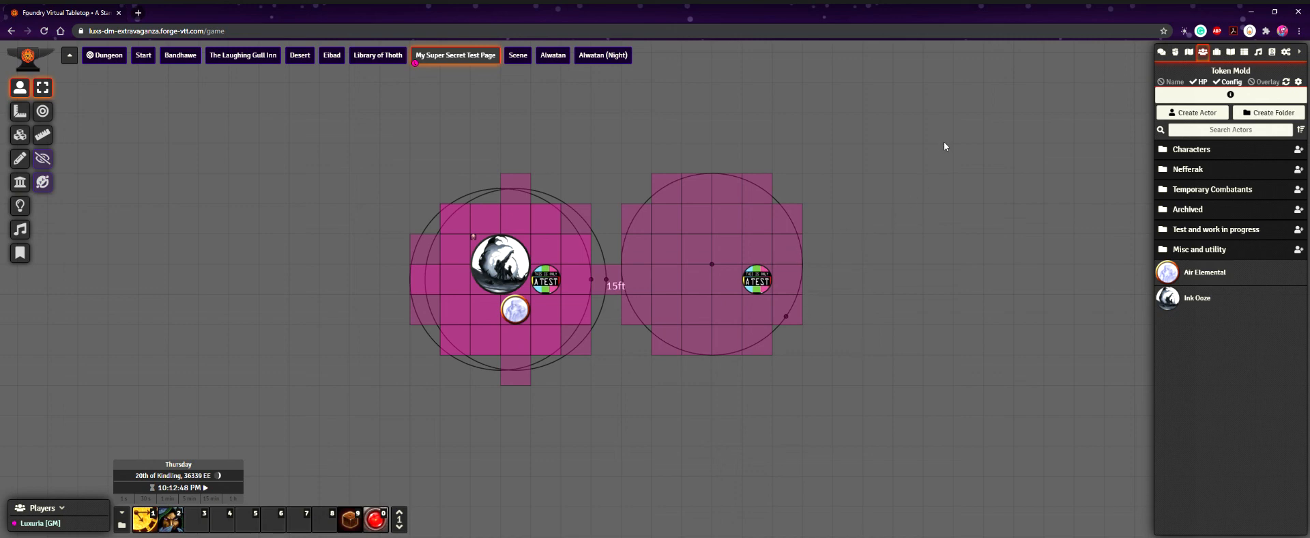
- Advance the game clock by 1 minute, check the chat log for condition changes, and return to the actors directory
mouse_move(177, 498)
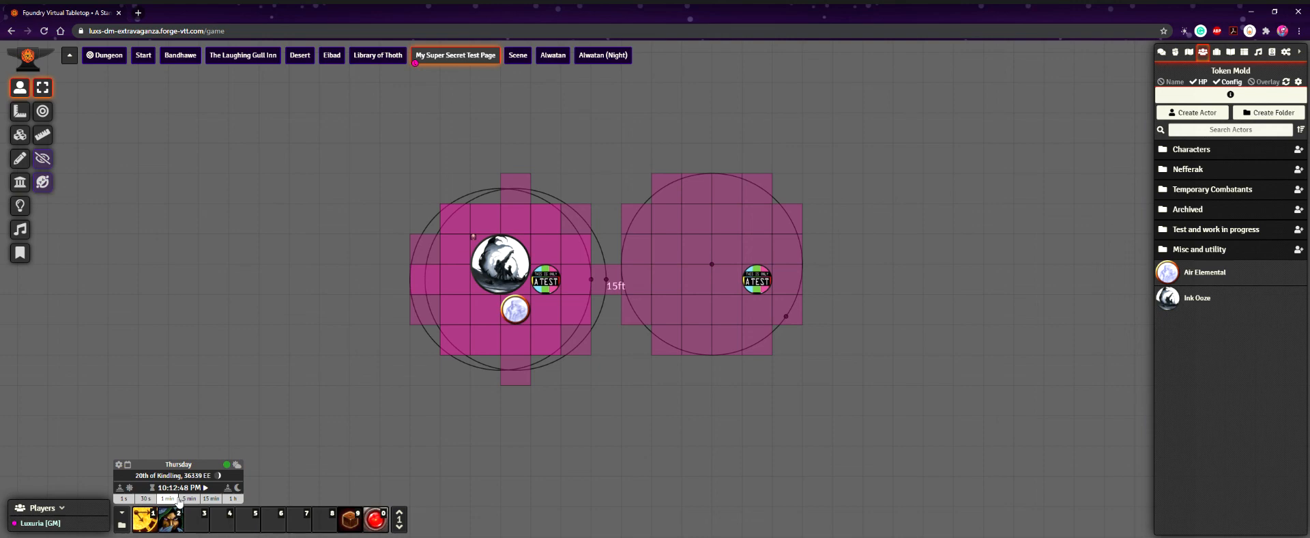
click(176, 499)
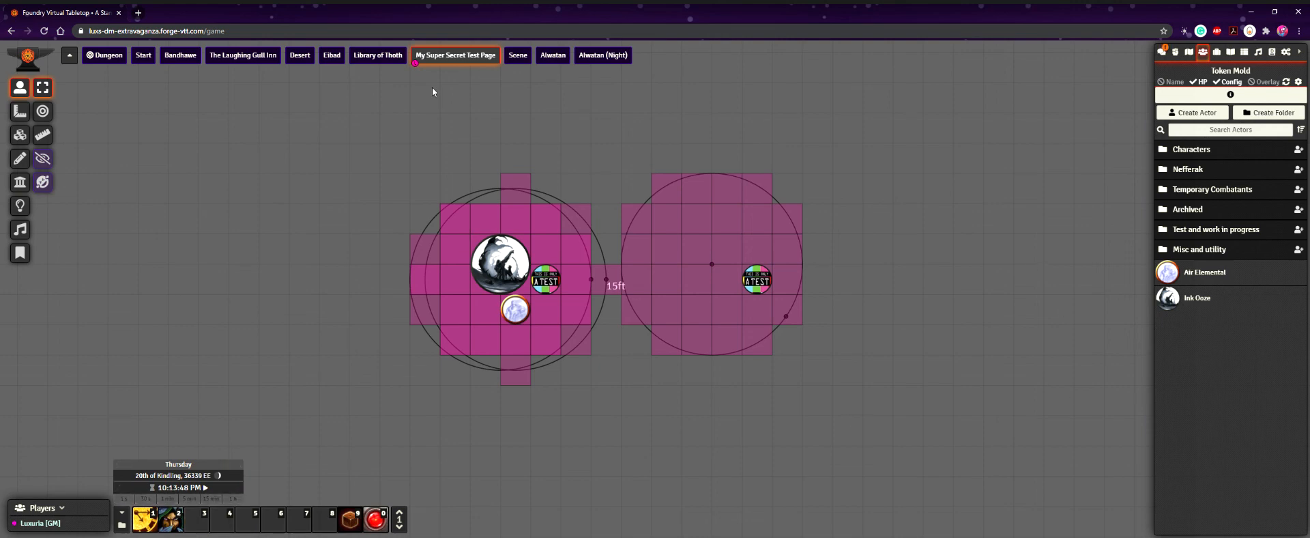
click(1161, 51)
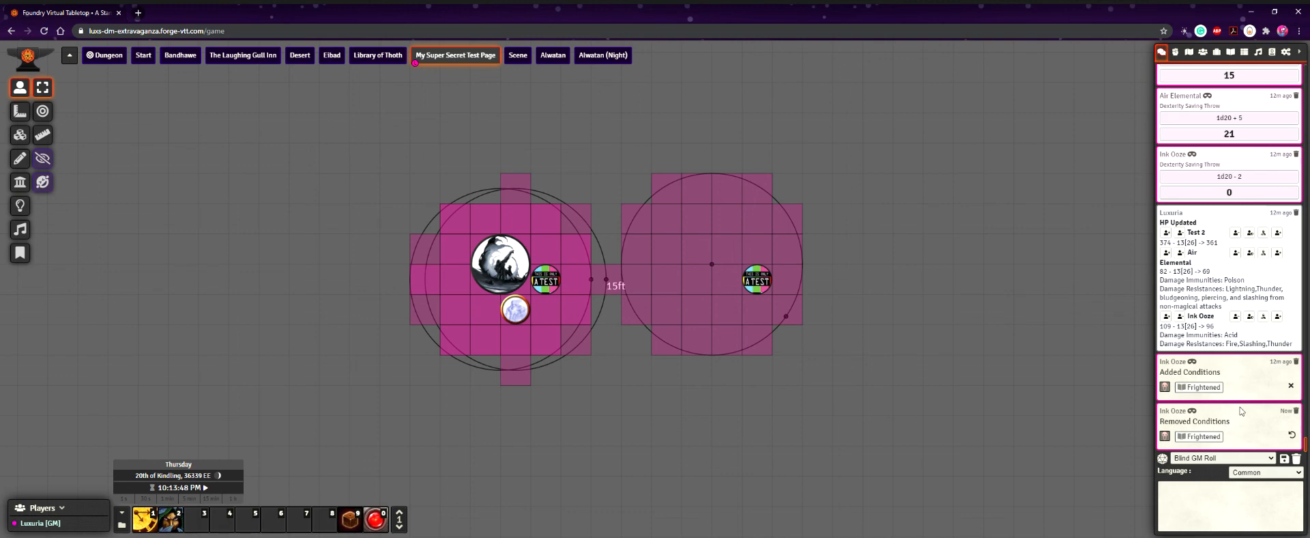
click(1203, 52)
drag(755, 455, 808, 407)
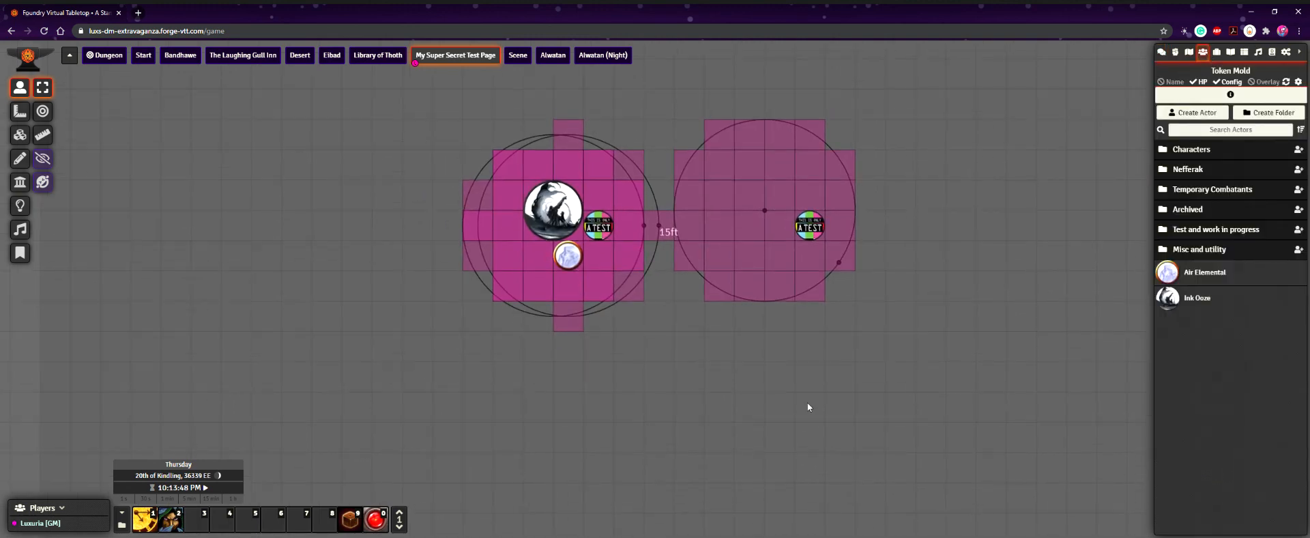